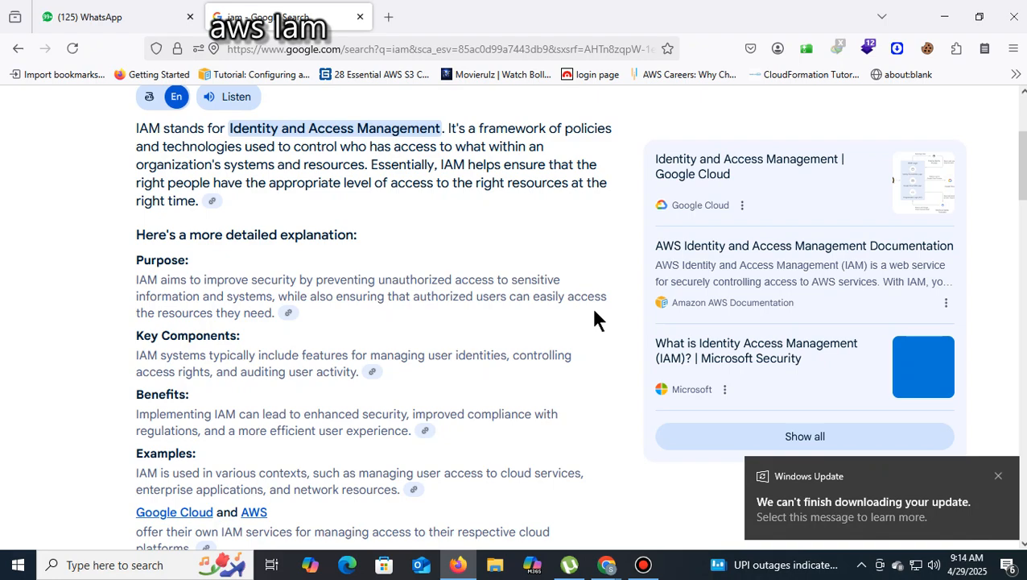
# - Scroll through the AI Overview of the 'iam' results and back to the top
pyautogui.scroll(-2, 599, 298)
pyautogui.scroll(5, 608, 282)
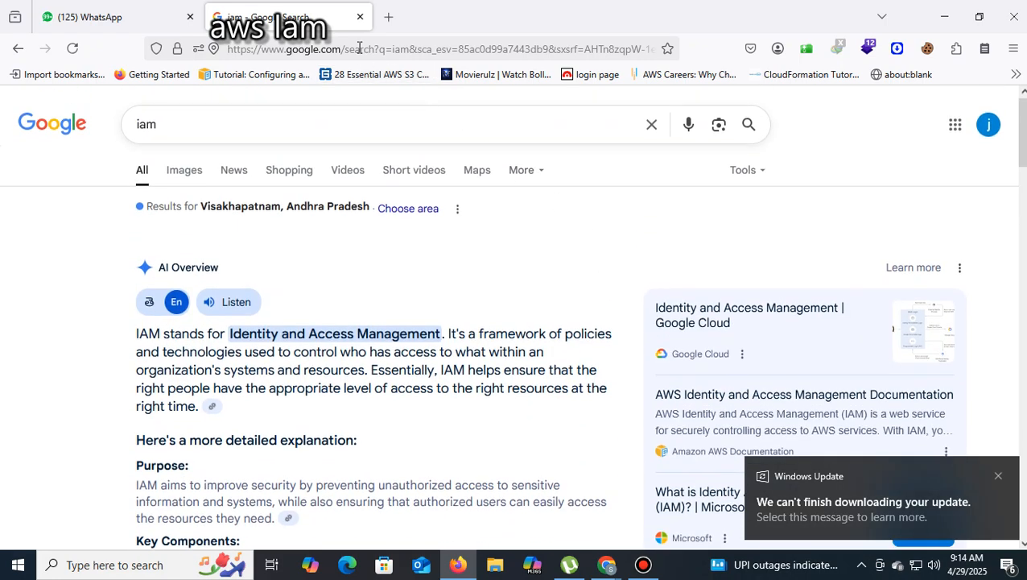
# - Go to the us-east-1 AWS console home via the 'aws' address-bar suggestion
pyautogui.click(362, 50)
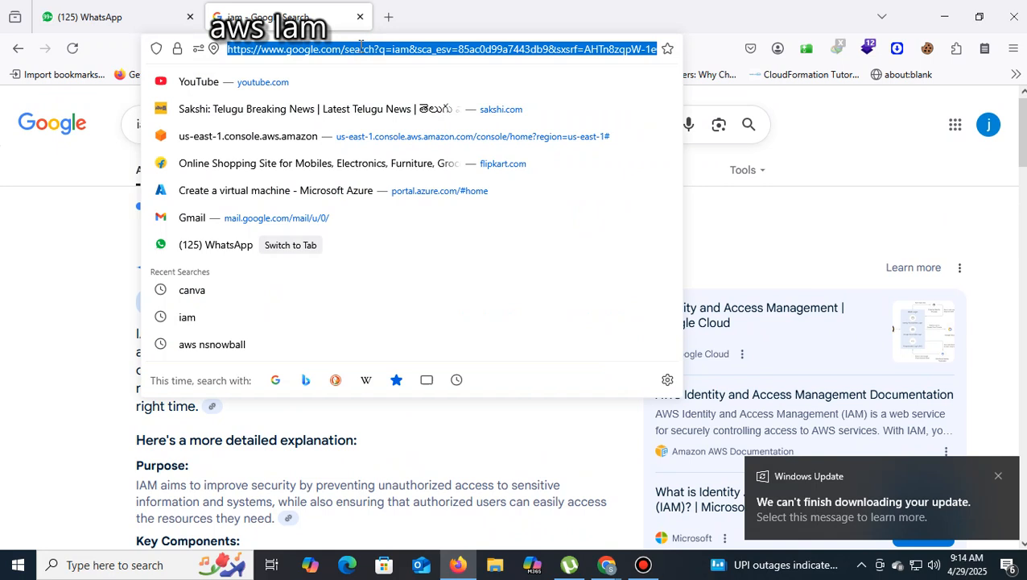
pyautogui.write('aws')
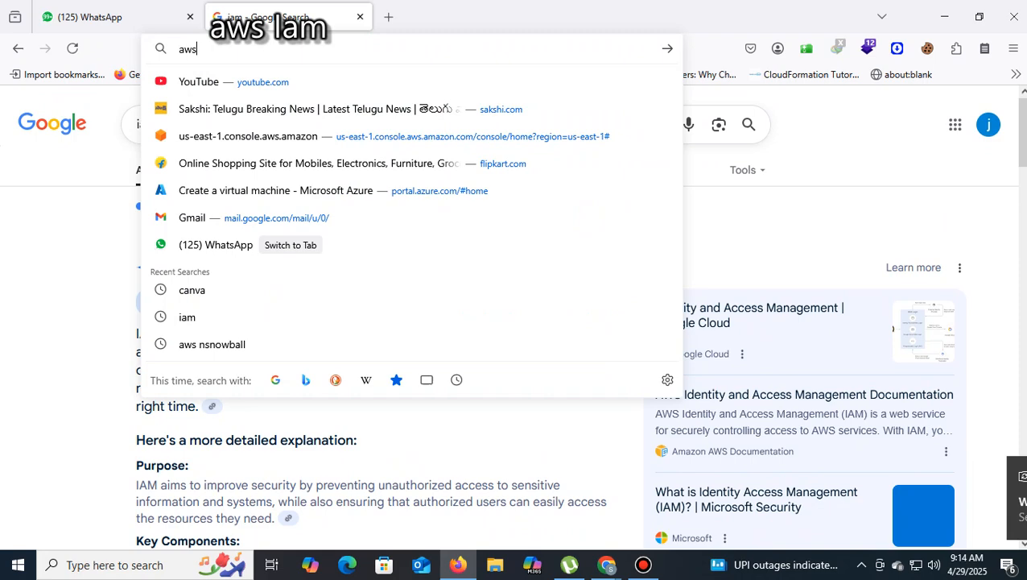
pyautogui.click(316, 131)
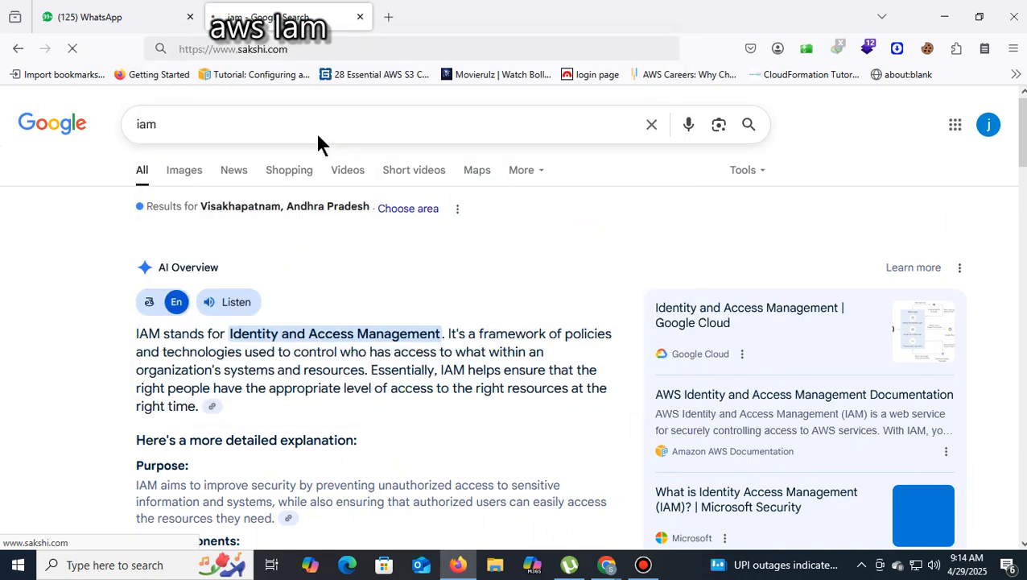
pyautogui.click(395, 48)
pyautogui.write('aws')
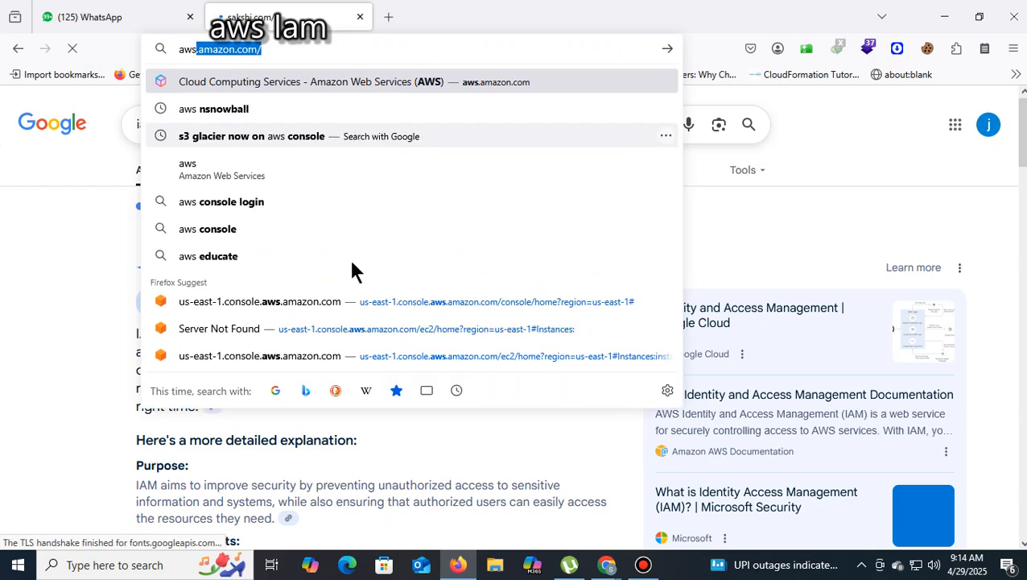
pyautogui.click(372, 305)
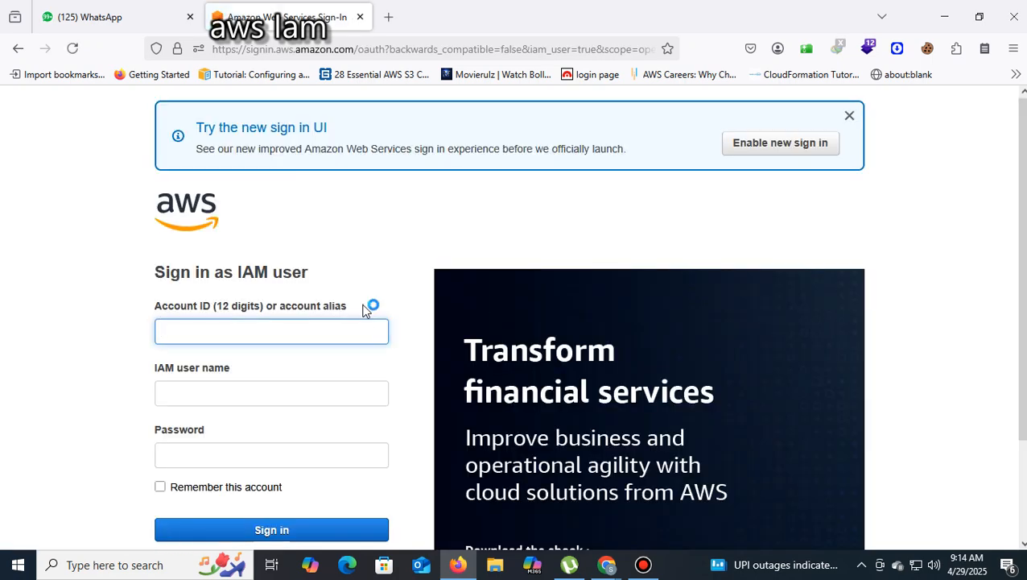
# - Switch to root user sign-in and submit the account email and the account password
pyautogui.scroll(-2, 334, 204)
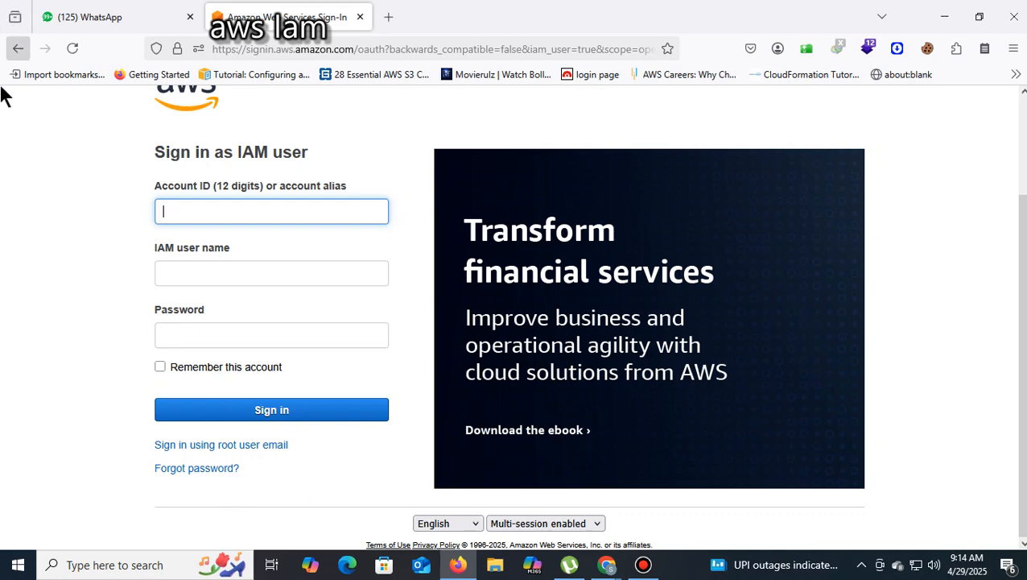
pyautogui.click(244, 447)
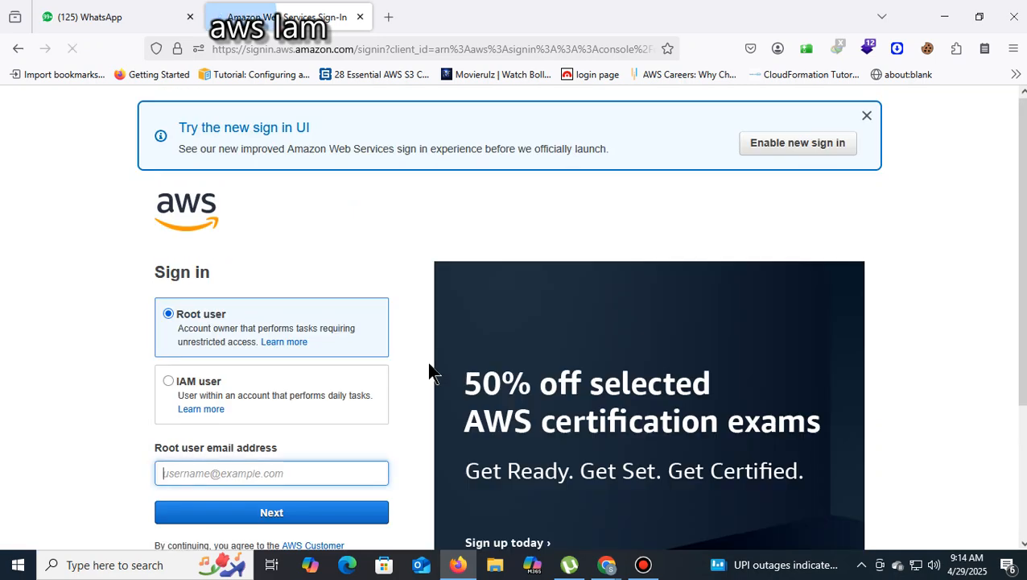
pyautogui.click(248, 472)
pyautogui.click(249, 472)
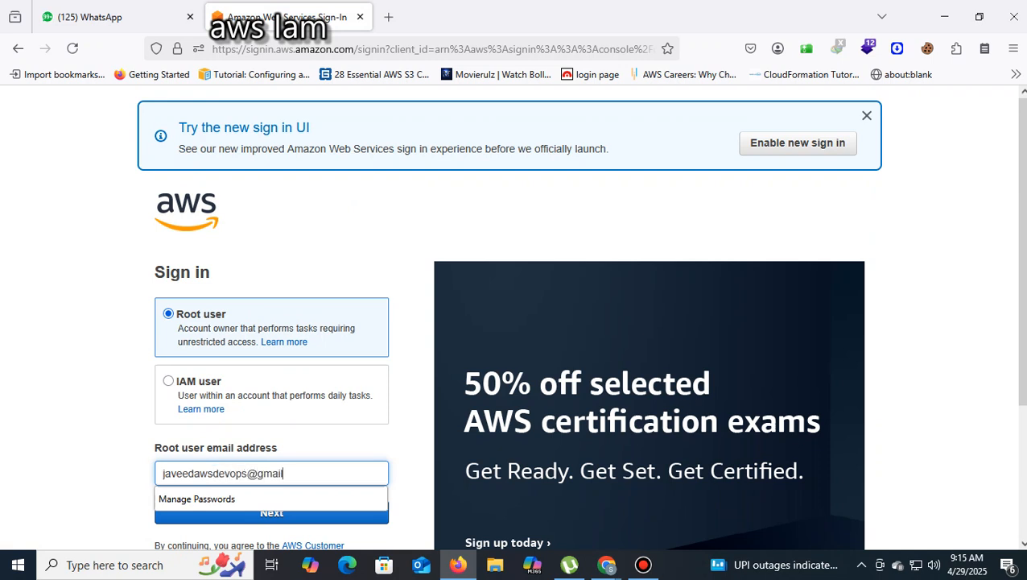
pyautogui.click(414, 398)
pyautogui.click(257, 519)
pyautogui.click(272, 363)
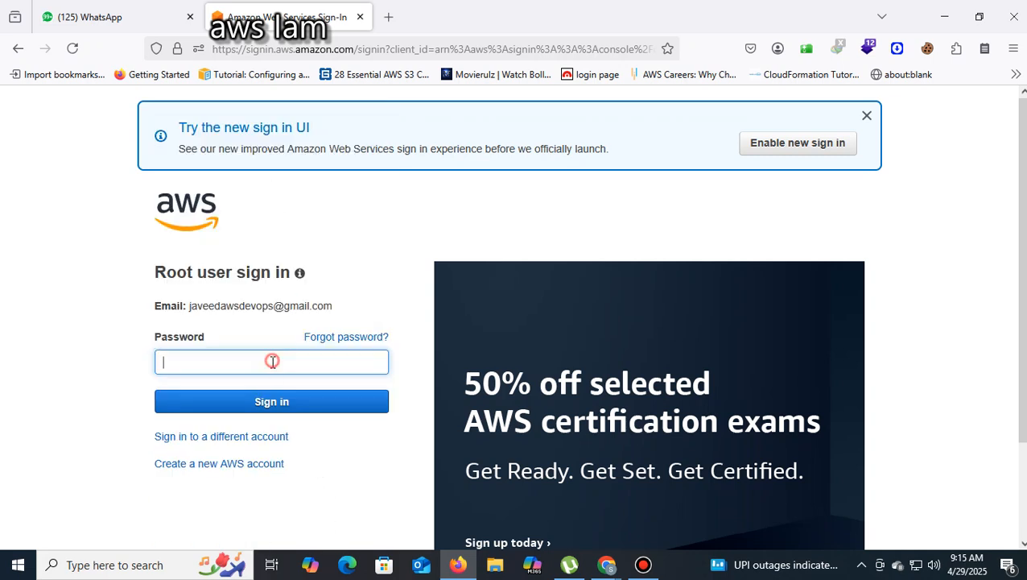
pyautogui.write('•••••')
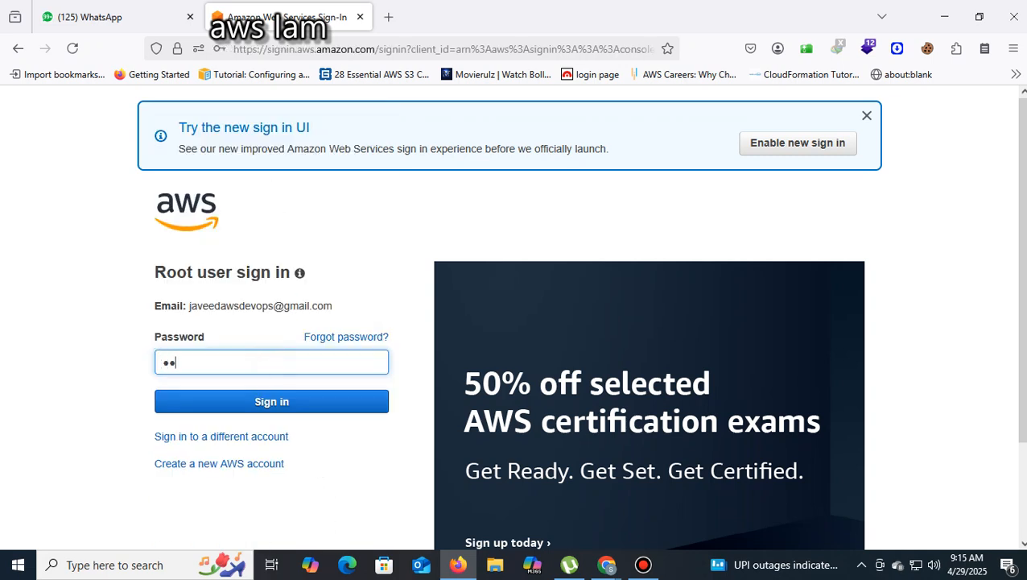
pyautogui.write('••••••')
pyautogui.click(293, 401)
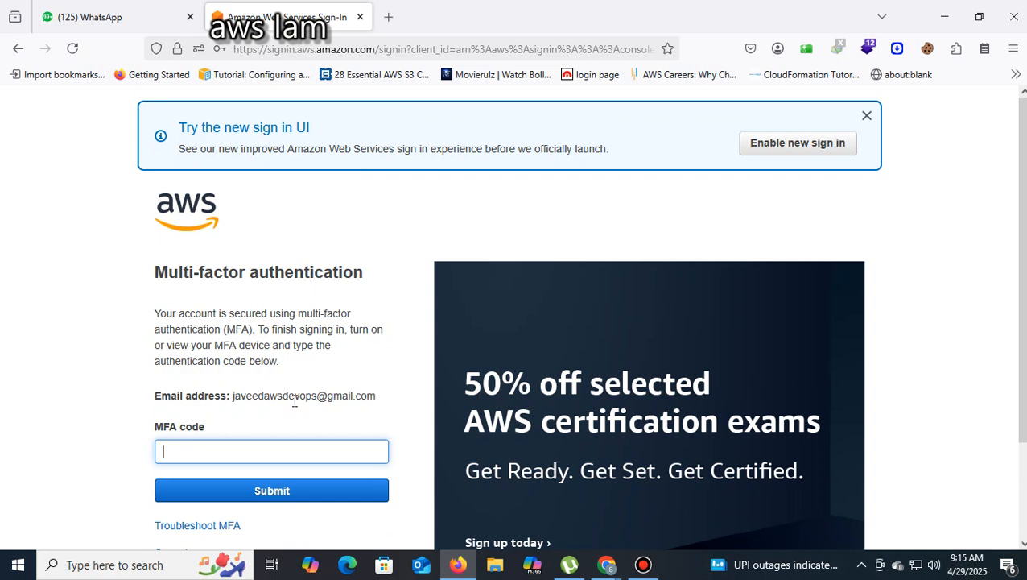
# - Submit the MFA code and decline Firefox's offer to save the password
pyautogui.click(258, 495)
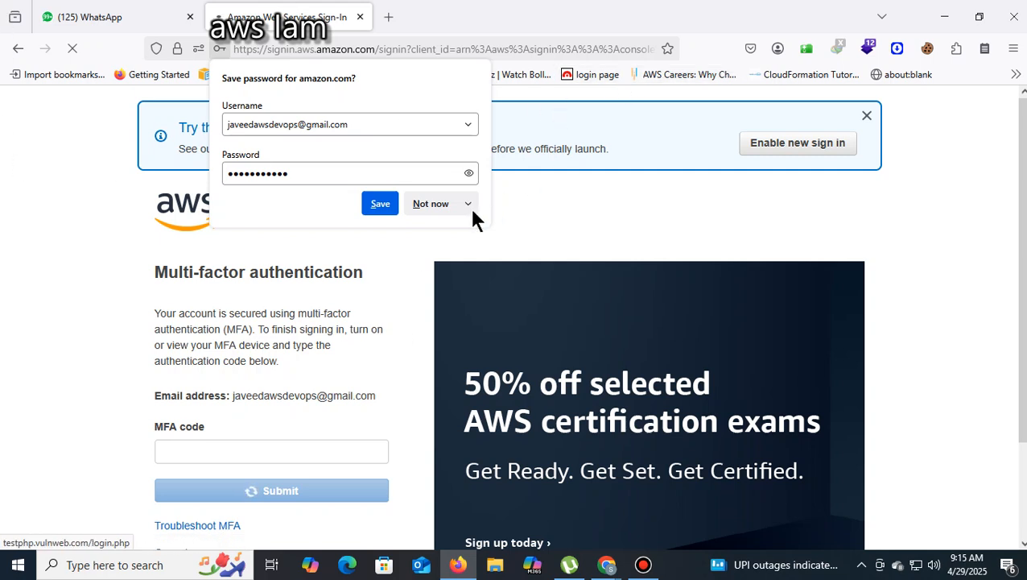
pyautogui.click(430, 204)
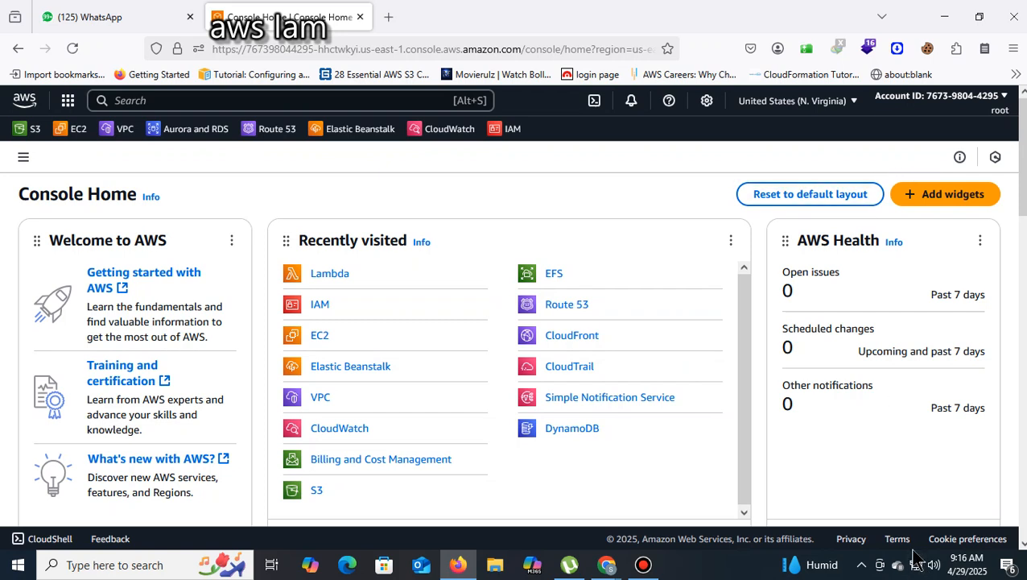
# - Open IAM from the Security, Identity, & Compliance category of the services menu
pyautogui.click(59, 103)
pyautogui.scroll(-3, 219, 298)
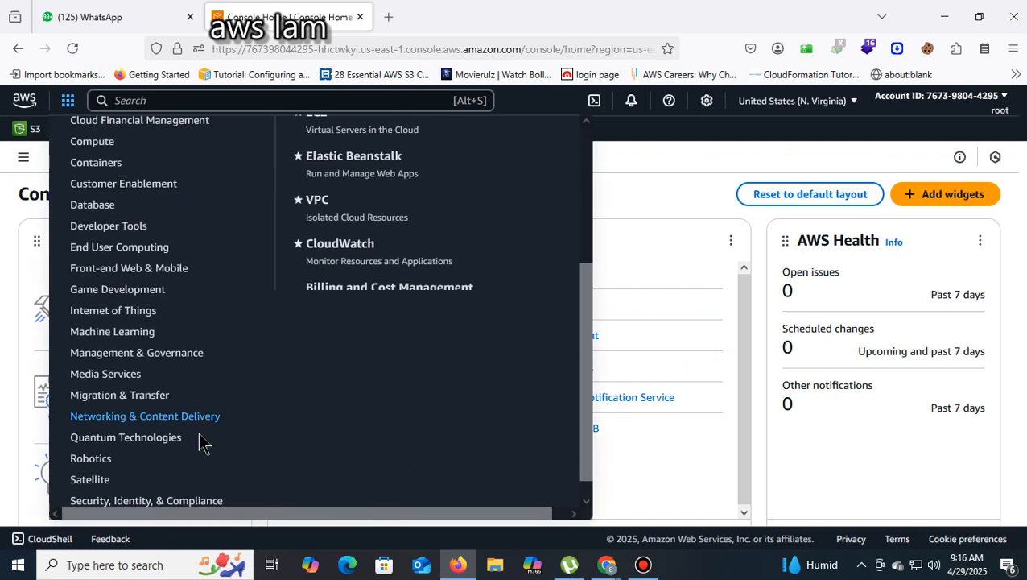
pyautogui.scroll(-1, 205, 433)
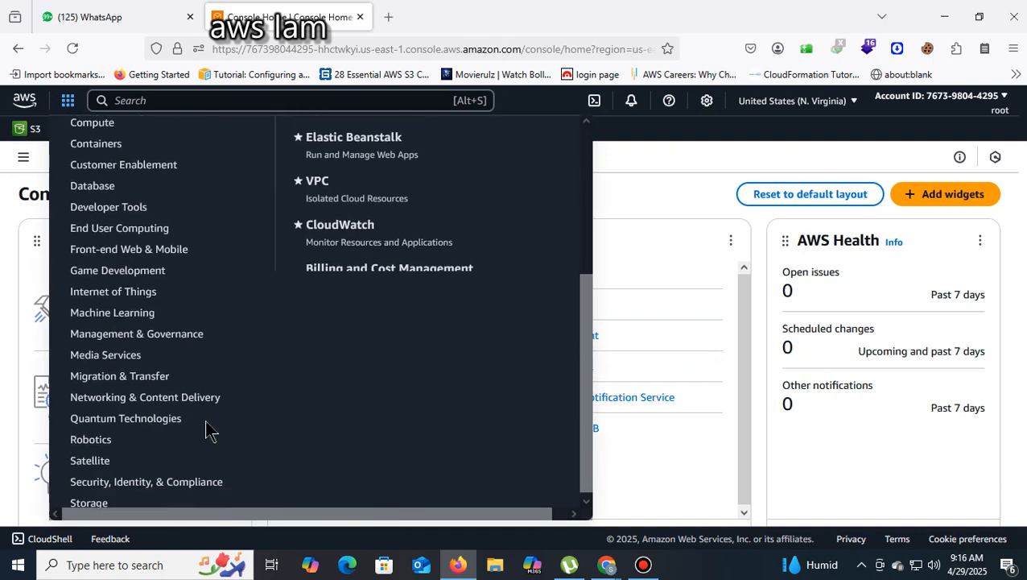
pyautogui.click(141, 480)
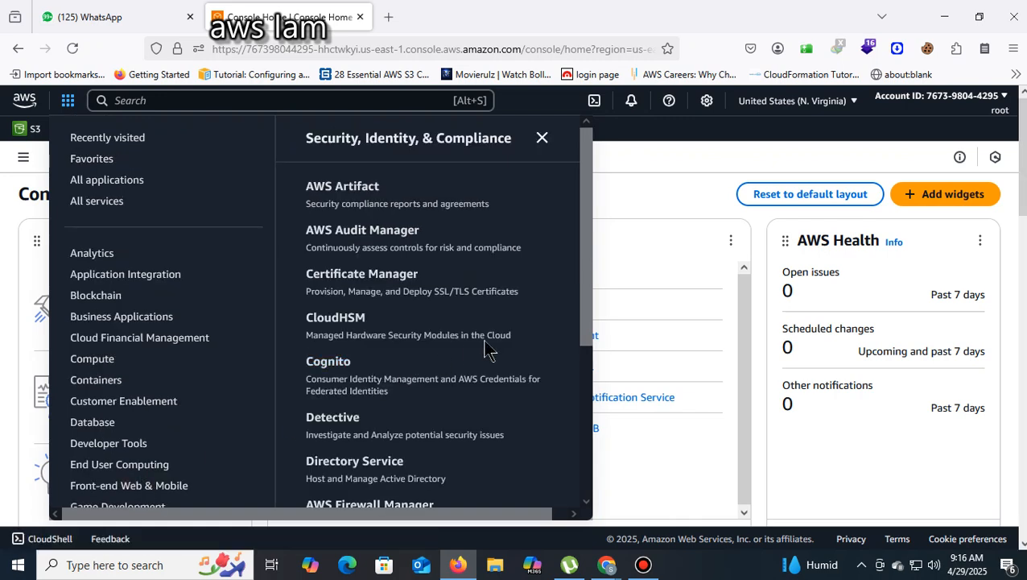
pyautogui.scroll(-4, 541, 332)
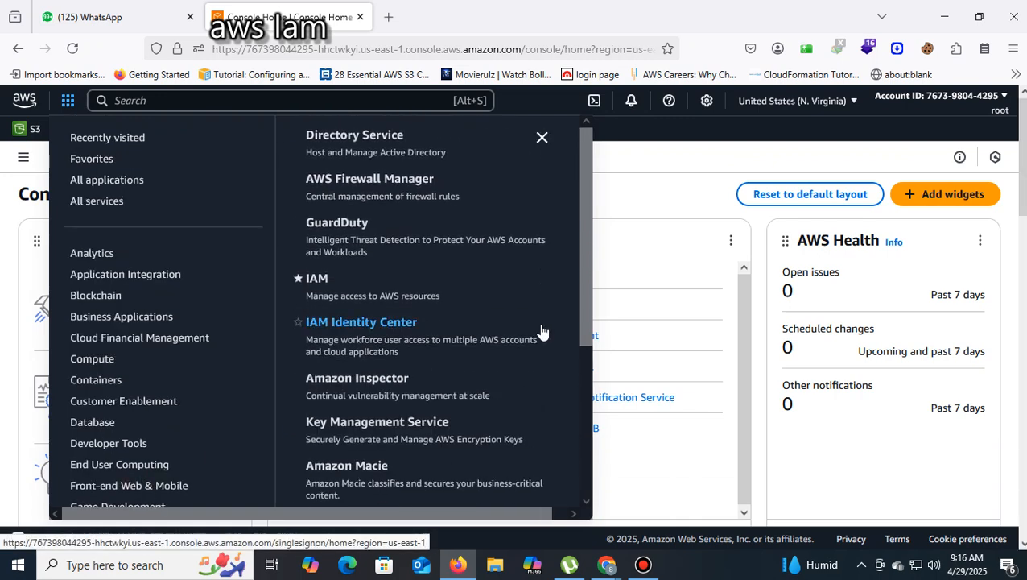
pyautogui.click(323, 279)
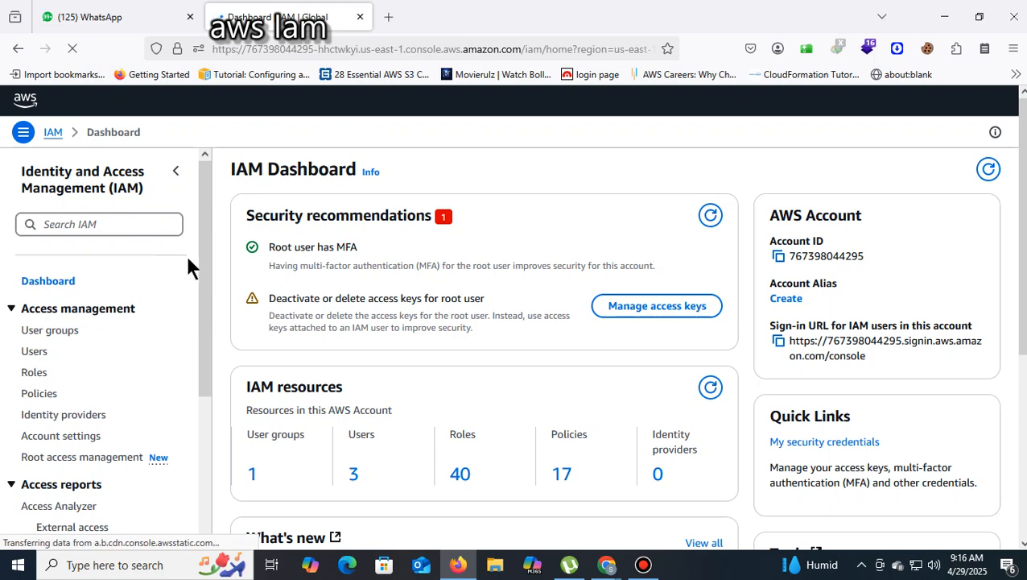
pyautogui.scroll(-2, 185, 258)
pyautogui.click(713, 118)
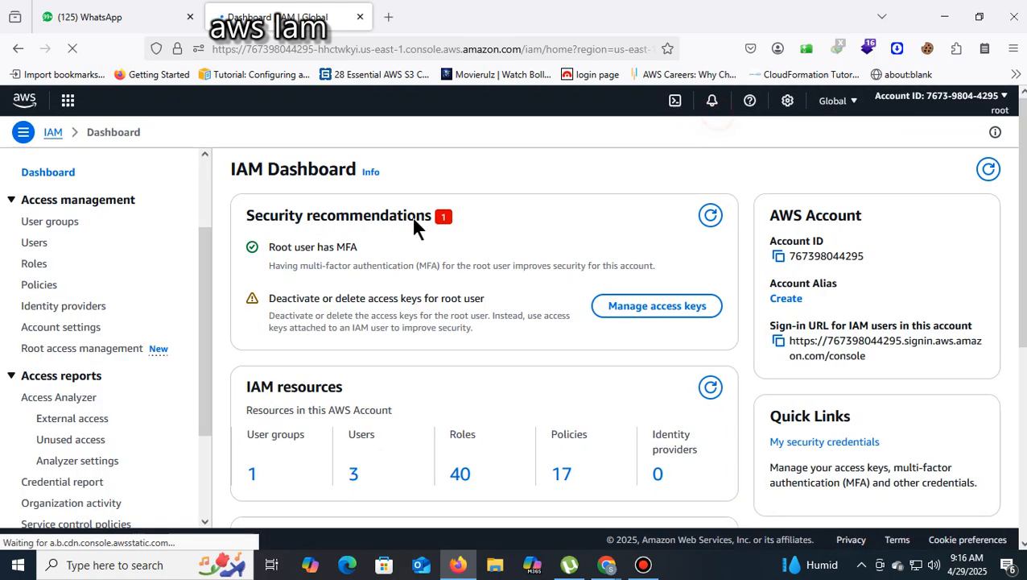
pyautogui.scroll(2, 80, 326)
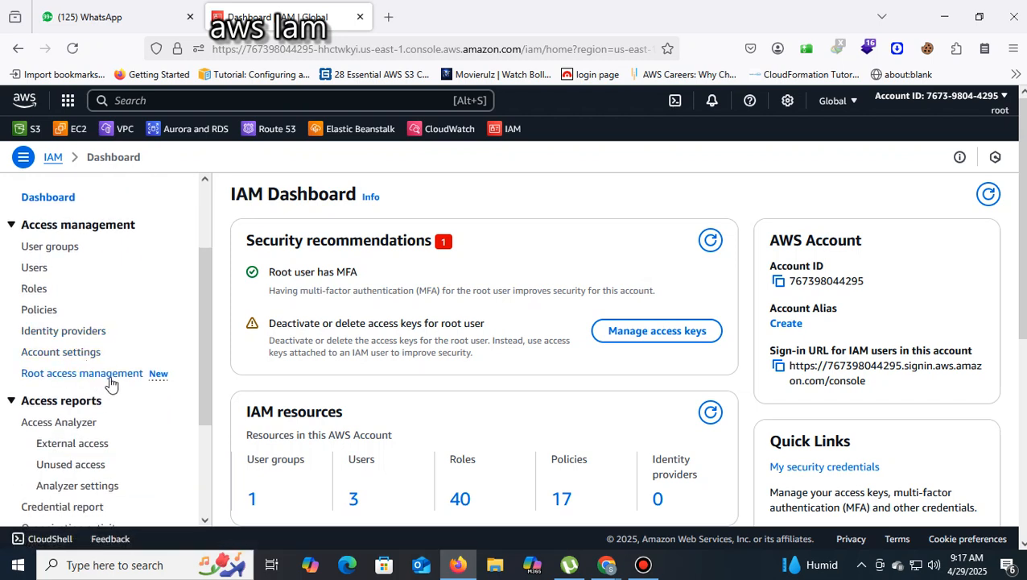
pyautogui.scroll(-3, 161, 377)
pyautogui.scroll(-1, 161, 378)
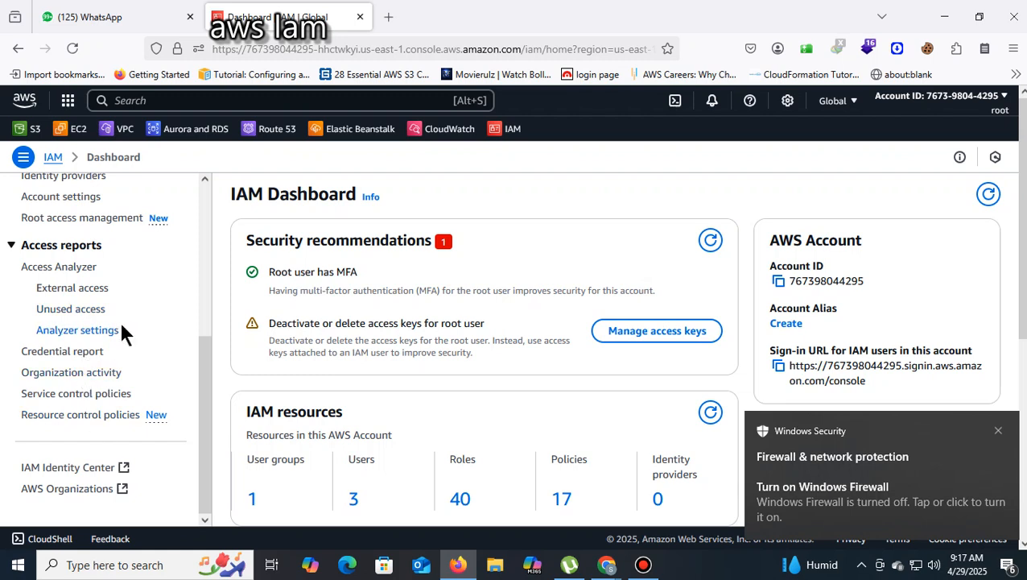
pyautogui.scroll(3, 121, 330)
pyautogui.click(999, 431)
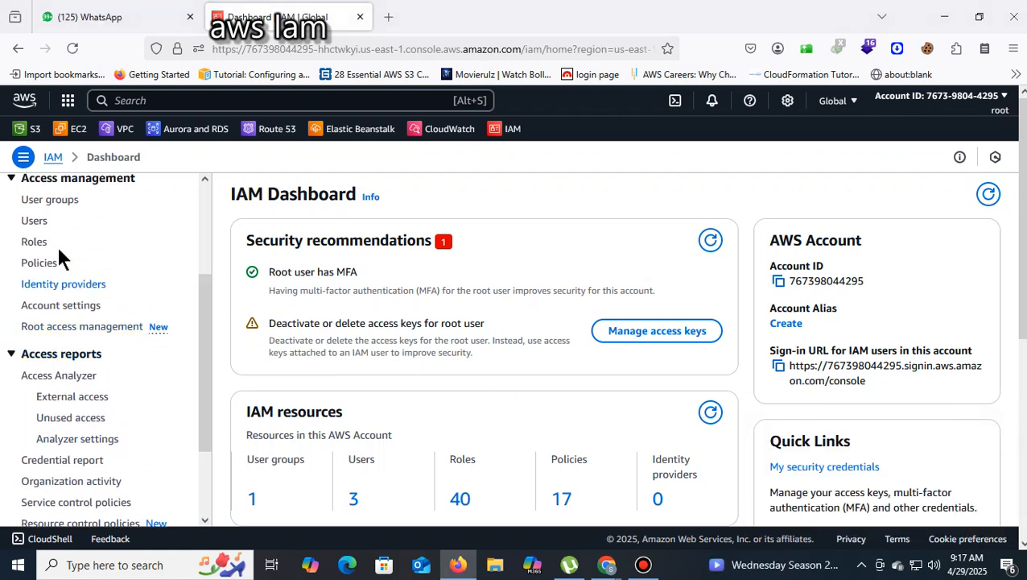
# - Open the IAM Users list and dismiss the Windows Start menu to show user1–user3
pyautogui.click(33, 226)
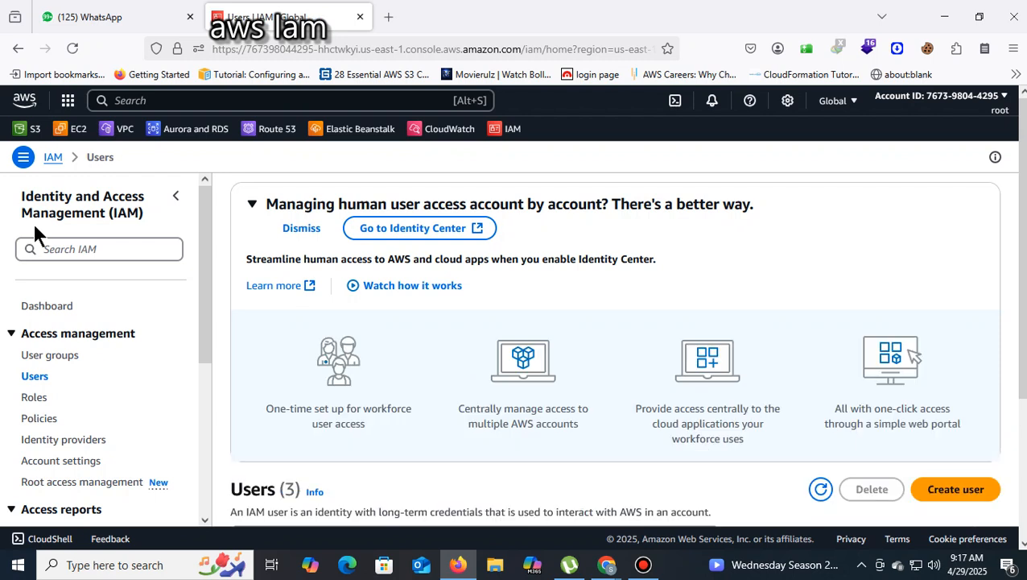
pyautogui.scroll(-3, 555, 322)
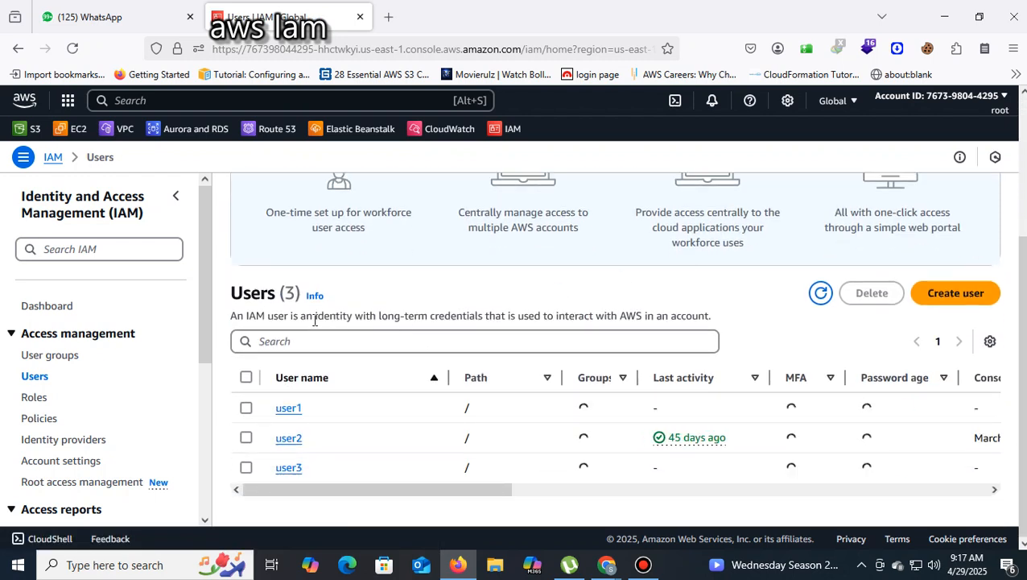
pyautogui.moveTo(311, 316); pyautogui.dragTo(360, 318)
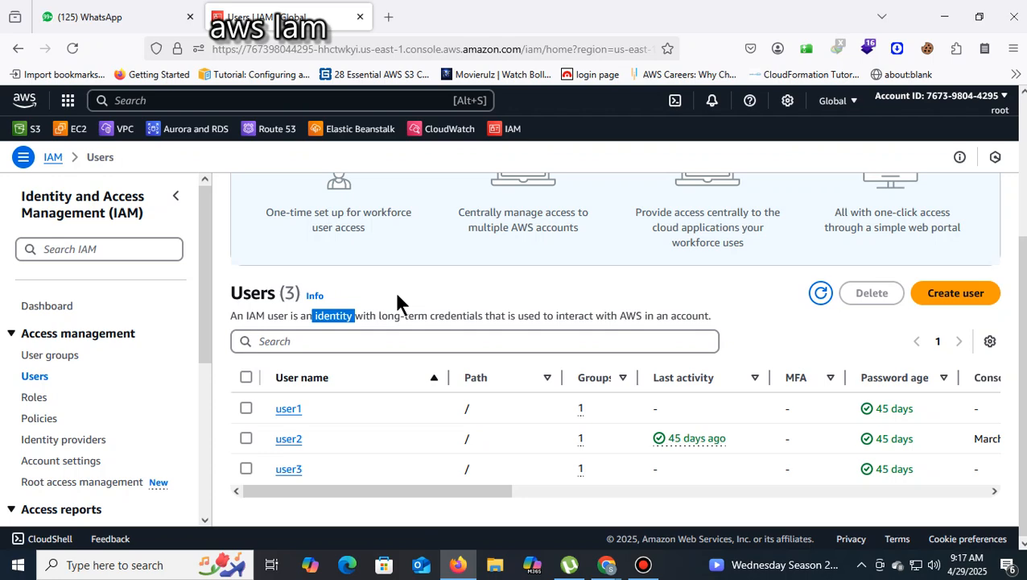
pyautogui.press('super')
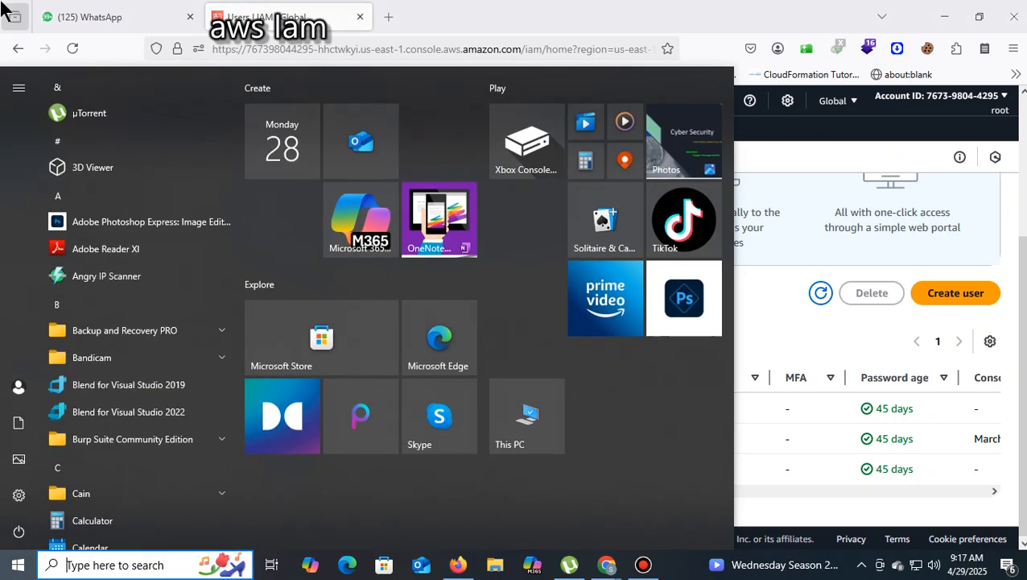
pyautogui.press('Escape')
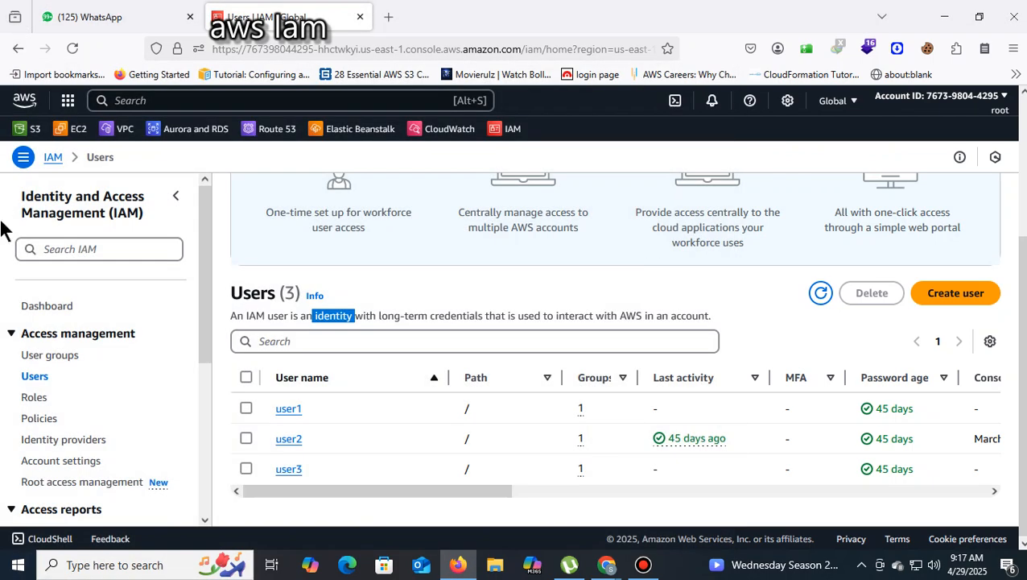
# - Select user1, user2 and user3 and delete them, confirming with 'confirm'
pyautogui.click(246, 408)
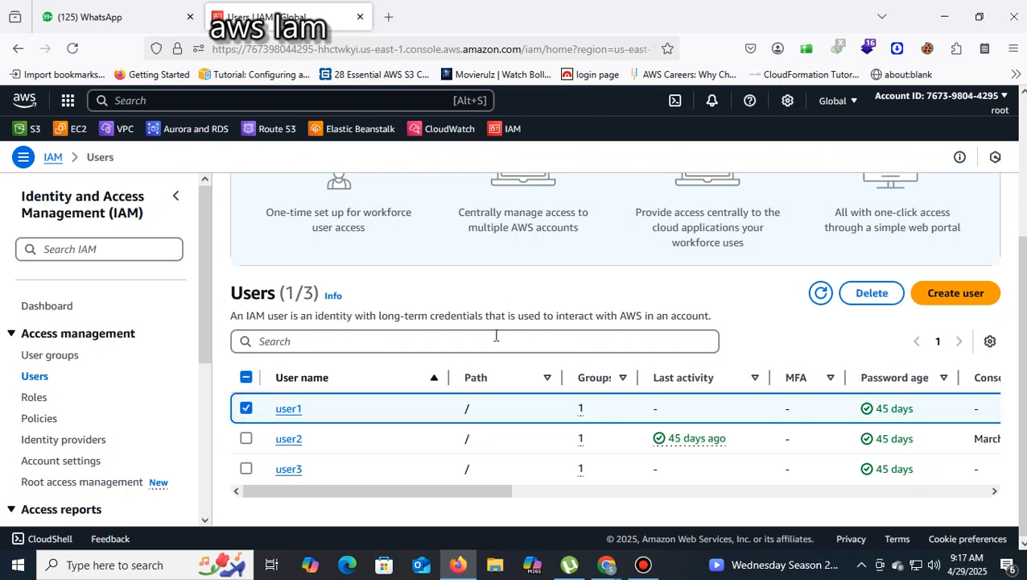
pyautogui.click(246, 438)
pyautogui.click(243, 474)
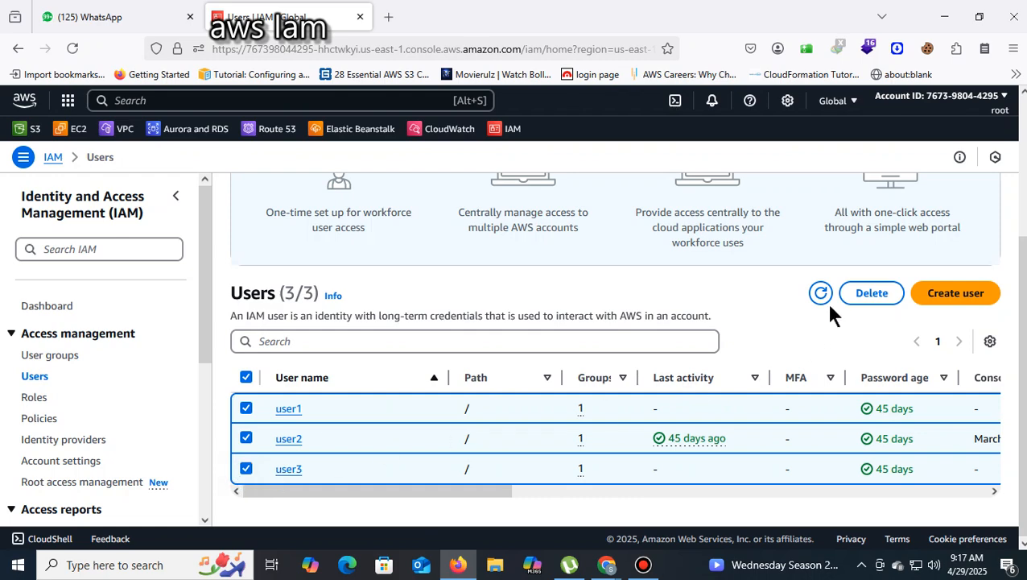
pyautogui.click(867, 298)
pyautogui.click(373, 438)
pyautogui.write('co')
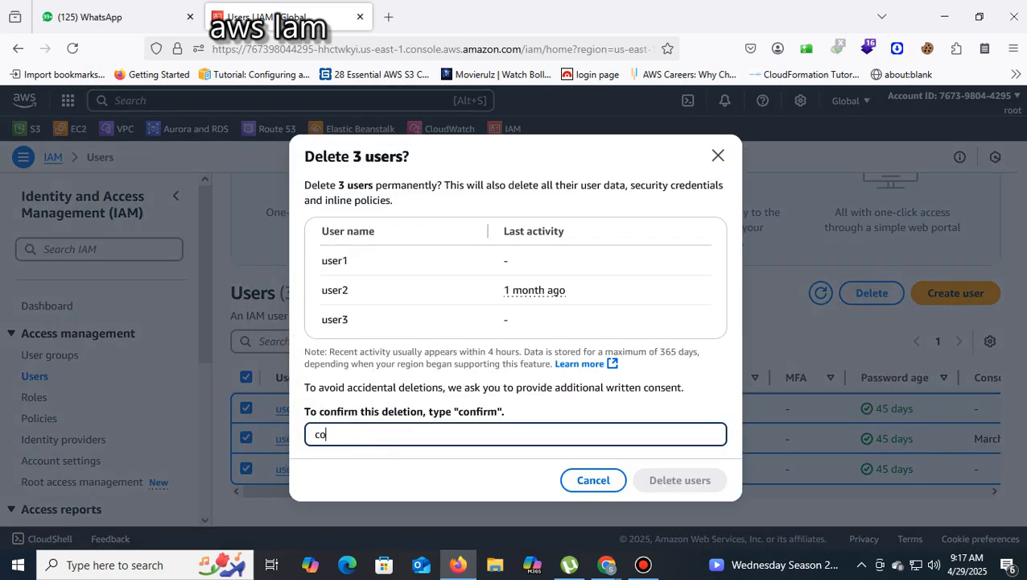
pyautogui.write('nfirm')
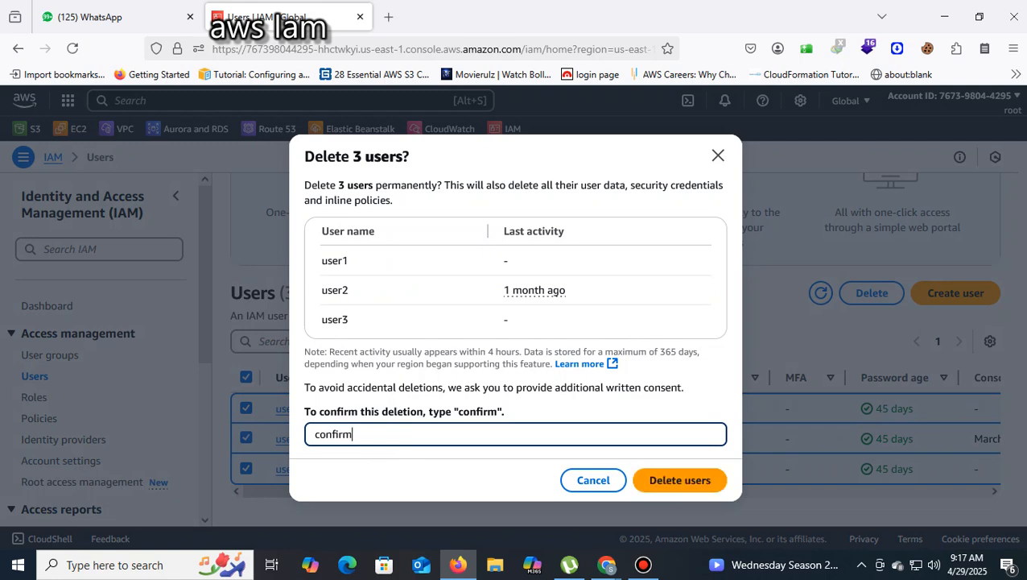
pyautogui.click(676, 483)
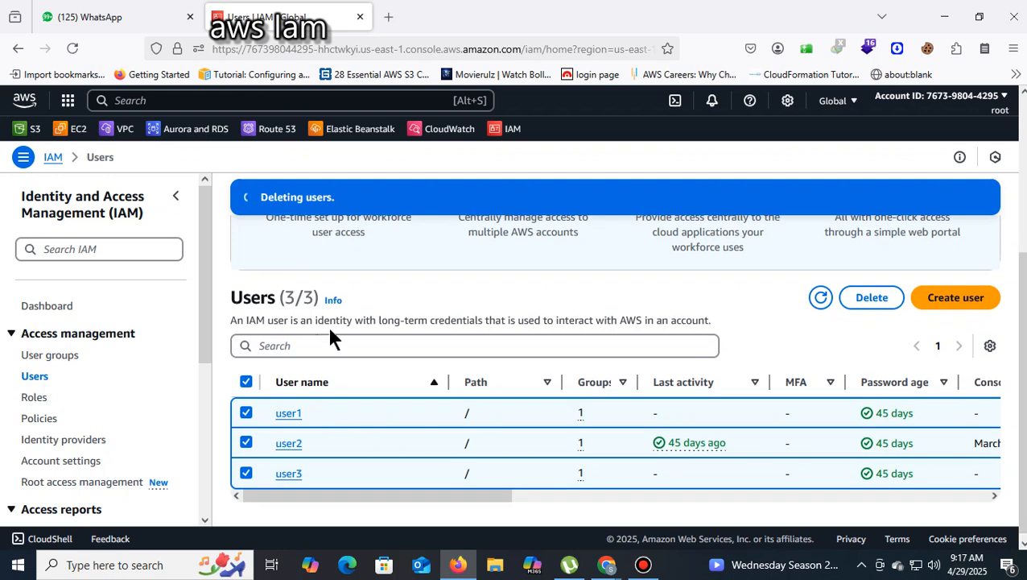
# - Highlight phrases like 'long-term credentials' in the IAM user description
pyautogui.moveTo(356, 319); pyautogui.dragTo(363, 317)
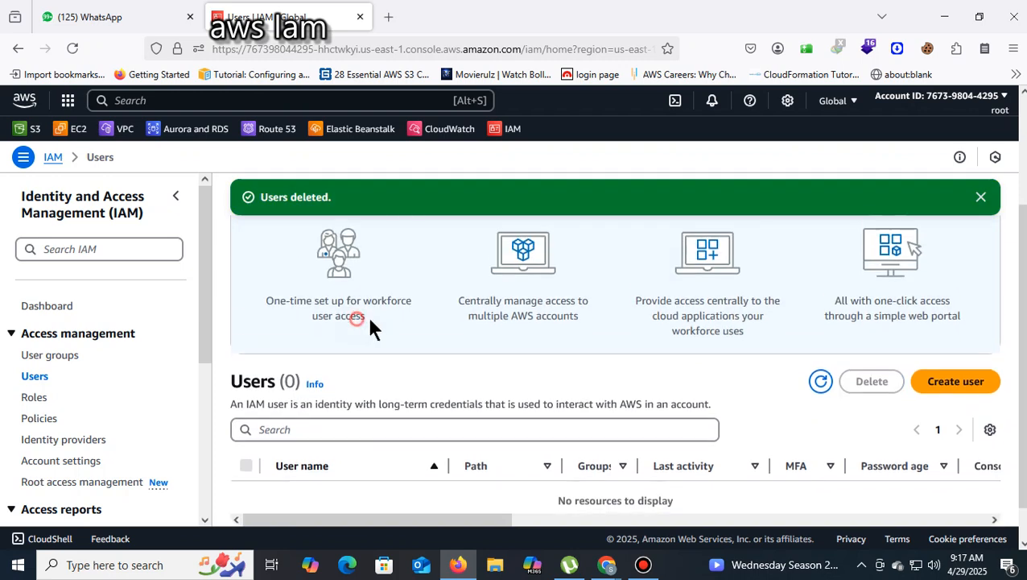
pyautogui.scroll(-1, 370, 319)
pyautogui.moveTo(380, 370); pyautogui.dragTo(472, 372)
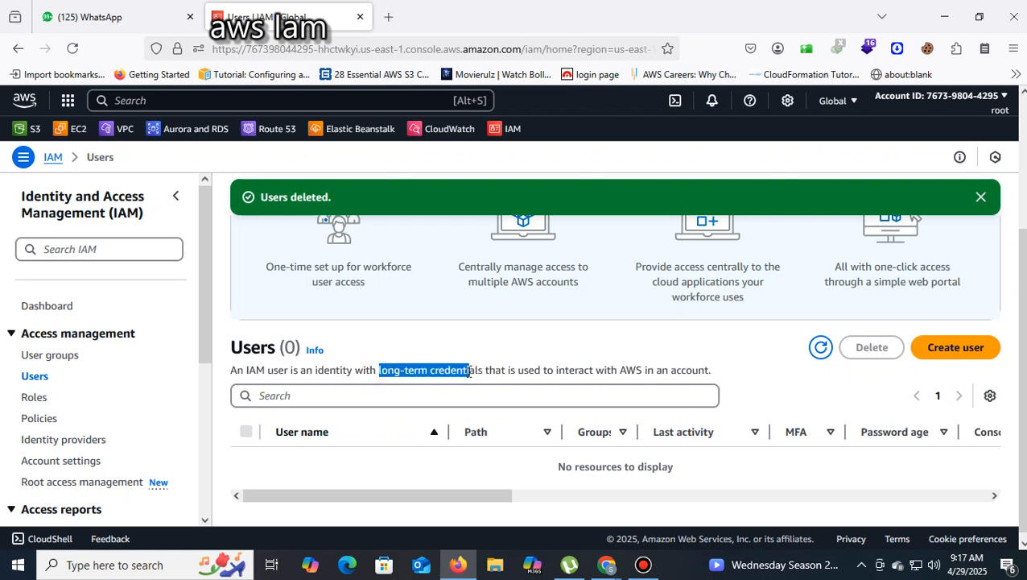
pyautogui.moveTo(489, 369); pyautogui.dragTo(499, 371)
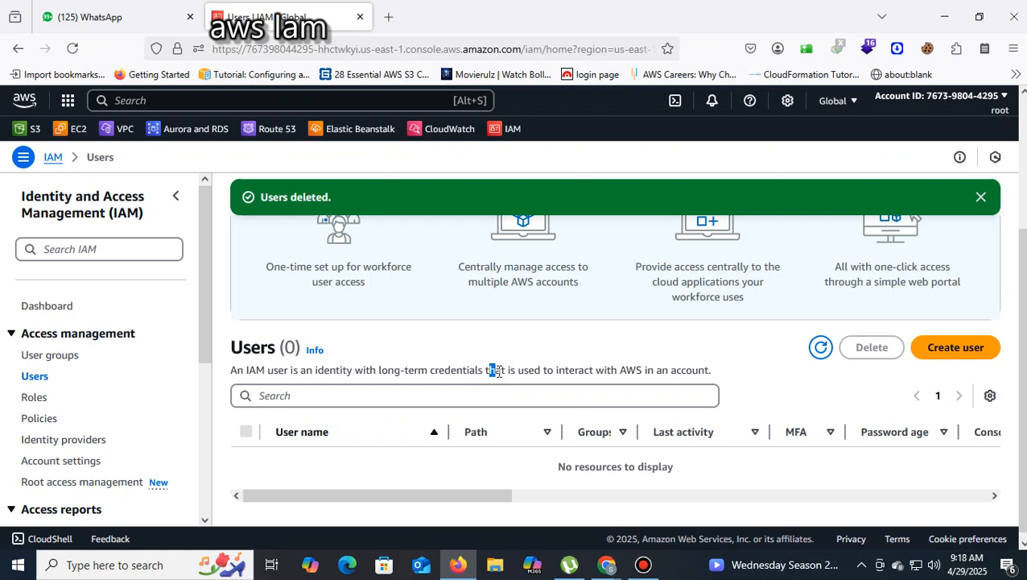
pyautogui.click(565, 355)
pyautogui.moveTo(620, 369); pyautogui.dragTo(715, 361)
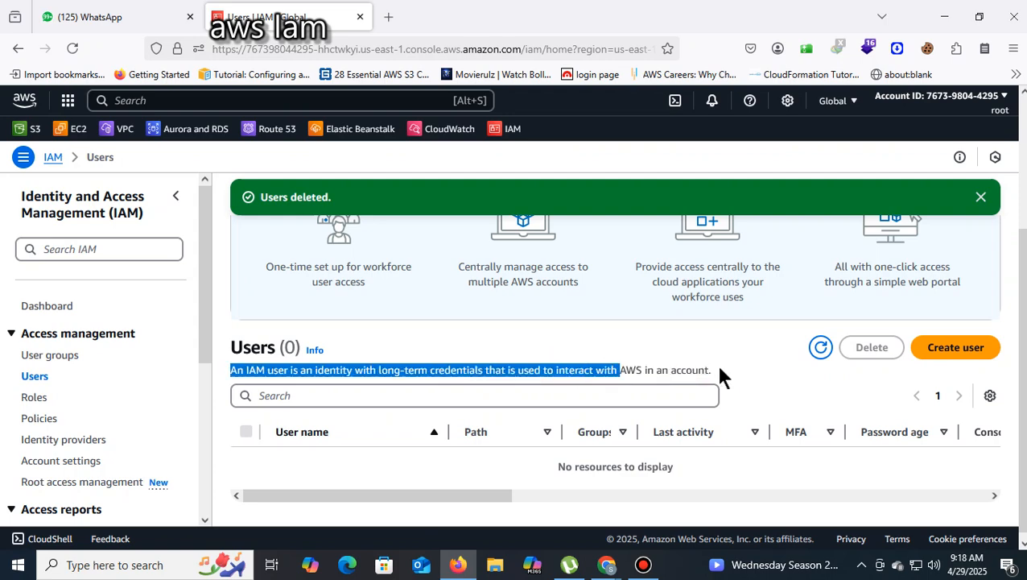
pyautogui.click(765, 373)
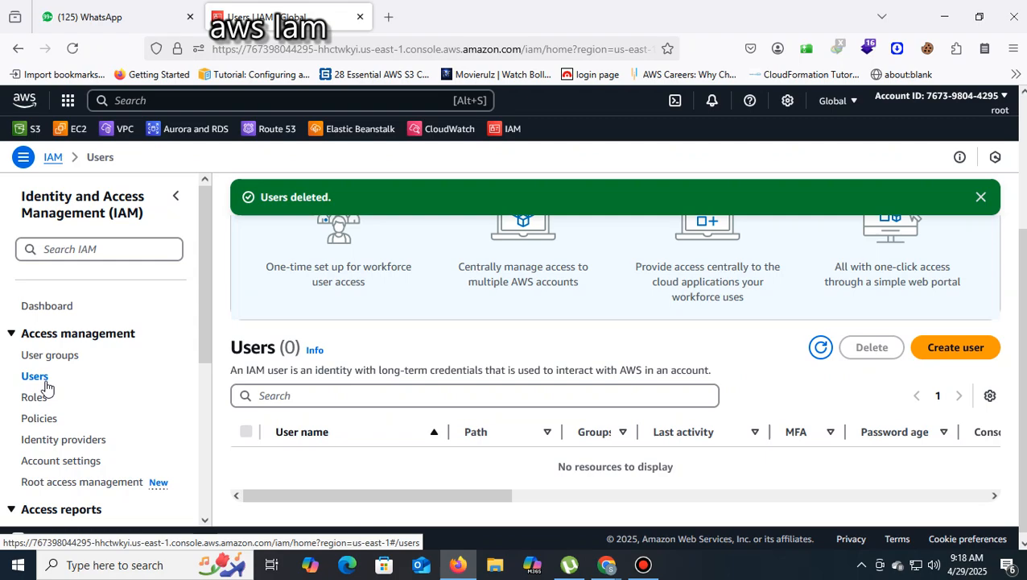
# - In a new tab, load Google and search 'how many users ian in aw'
pyautogui.click(388, 17)
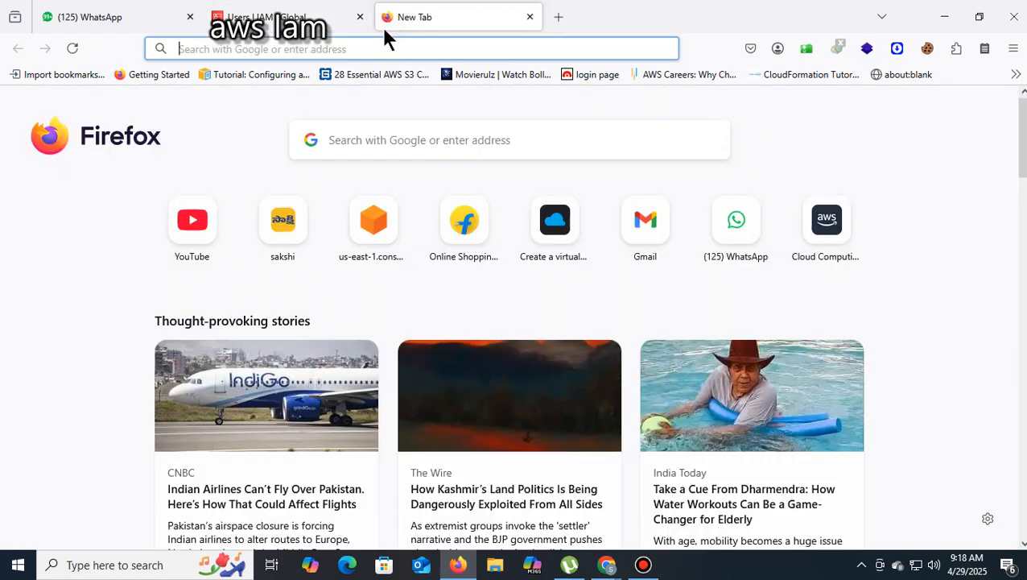
pyautogui.write('g')
pyautogui.press('Return')
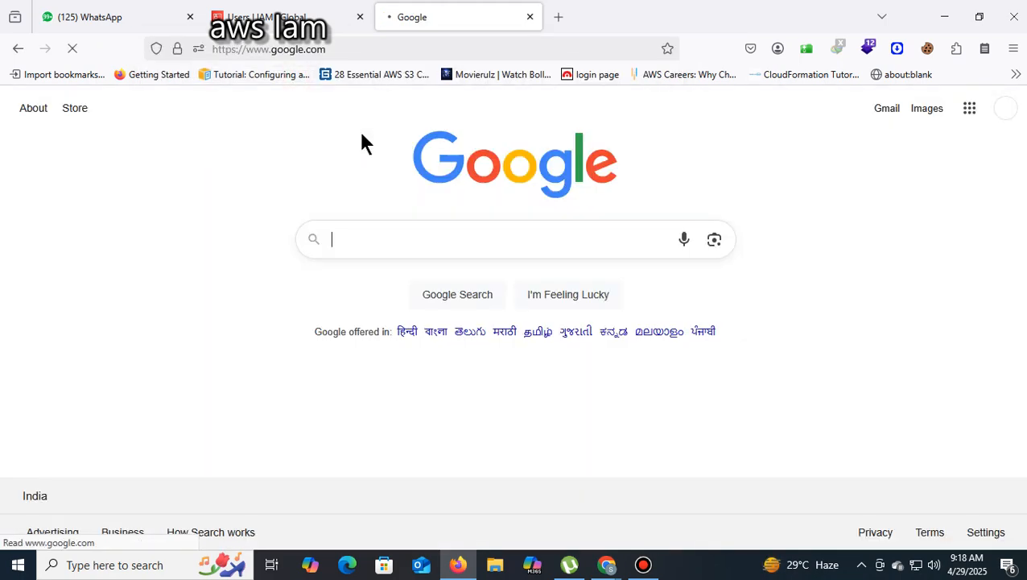
pyautogui.write('wma')
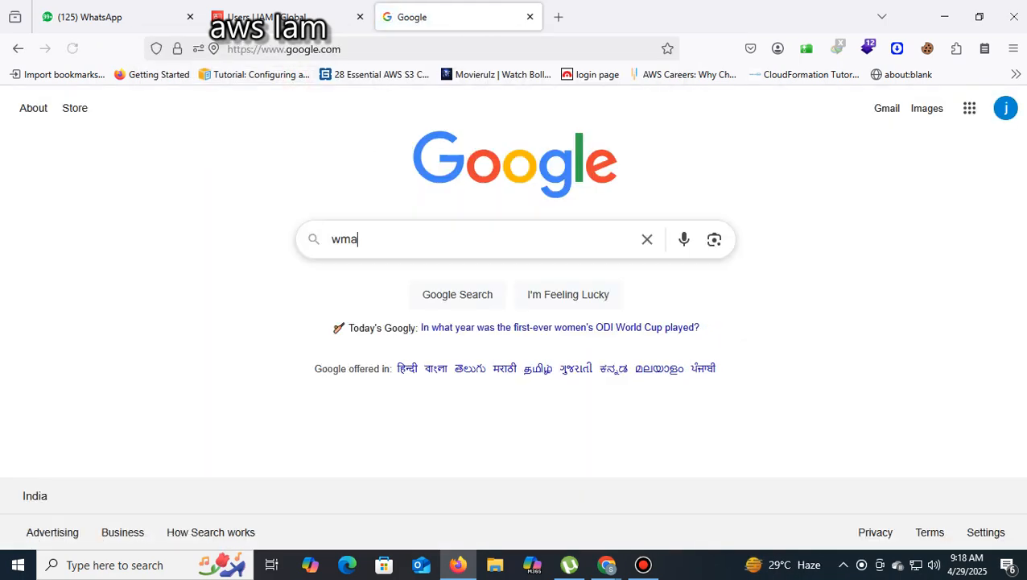
pyautogui.write('nu')
pyautogui.press('BackSpace')
pyautogui.press('BackSpace')
pyautogui.press('BackSpace')
pyautogui.press('BackSpace')
pyautogui.press('BackSpace')
pyautogui.write('how mqany')
pyautogui.press('BackSpace')
pyautogui.press('BackSpace')
pyautogui.press('BackSpace')
pyautogui.press('BackSpace')
pyautogui.write('any user')
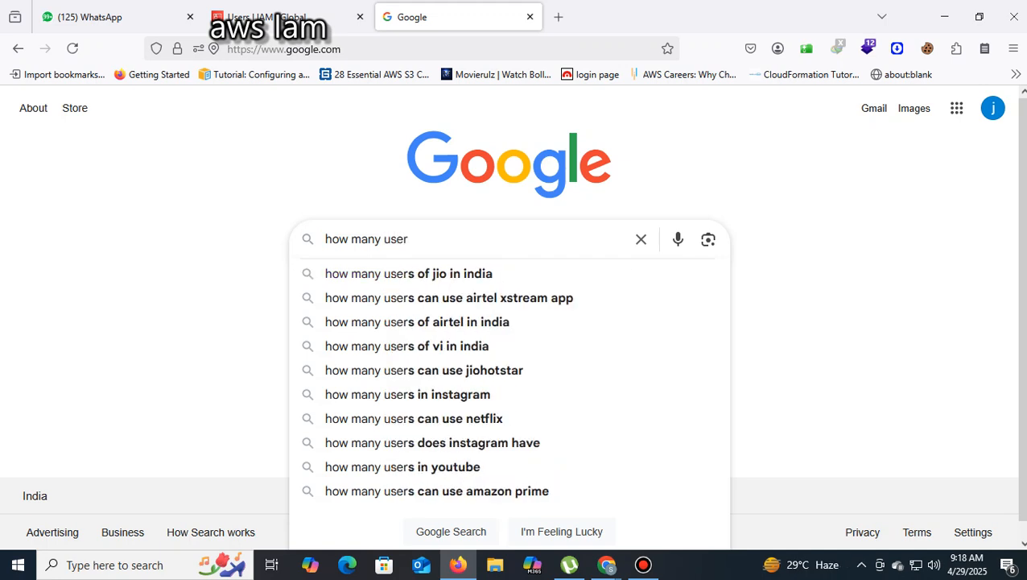
pyautogui.write('s ')
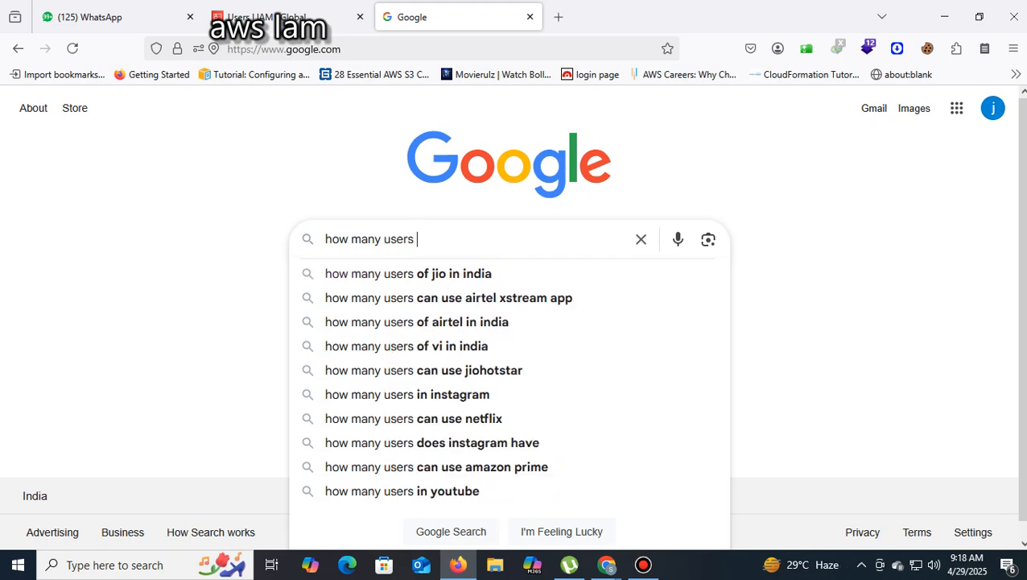
pyautogui.write('ian in aws')
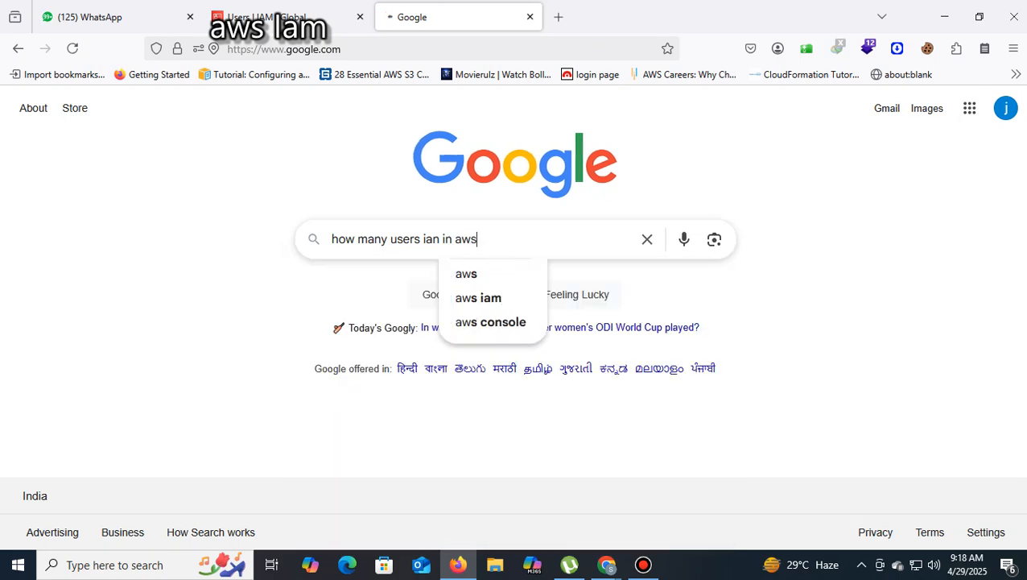
pyautogui.press('Return')
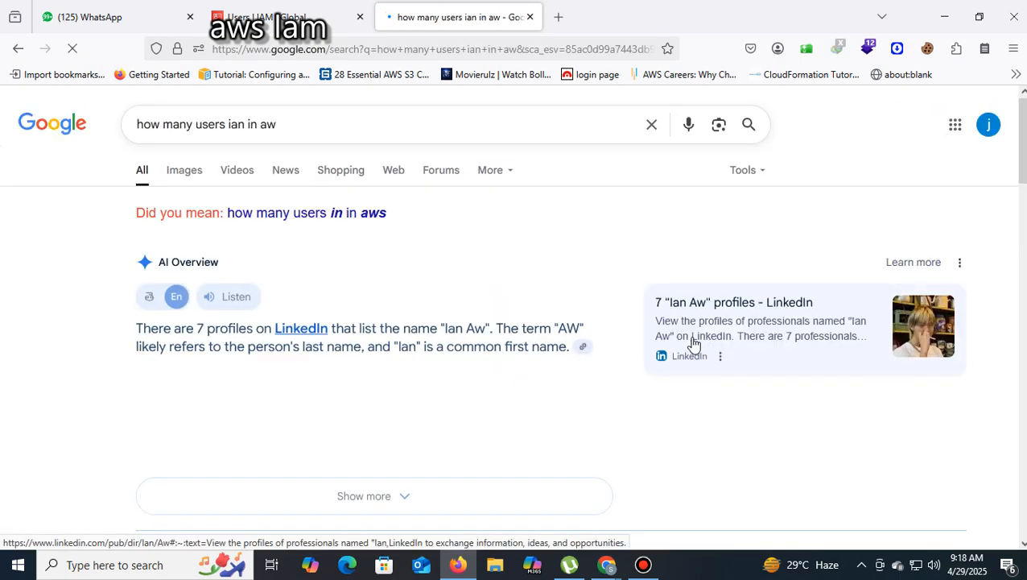
# - Correct the query to 'how many users iam in aws' and search again
pyautogui.scroll(-5, 385, 481)
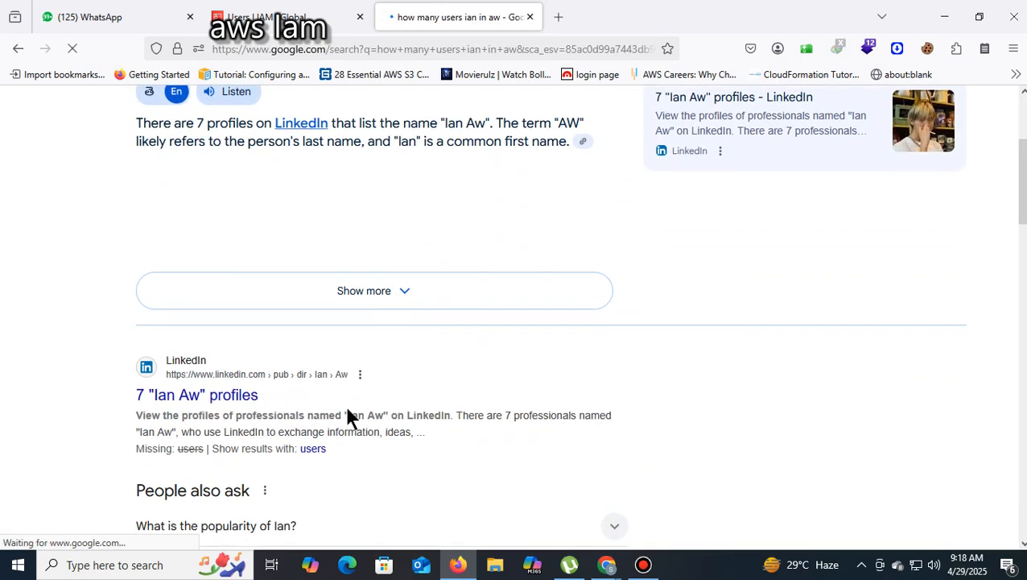
pyautogui.scroll(3, 428, 360)
pyautogui.scroll(2, 382, 324)
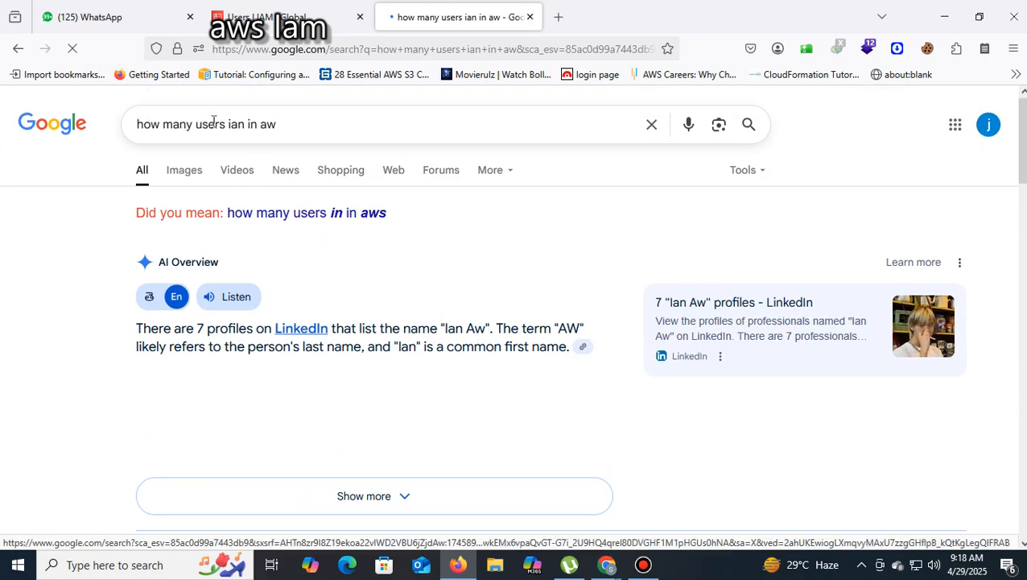
pyautogui.click(246, 126)
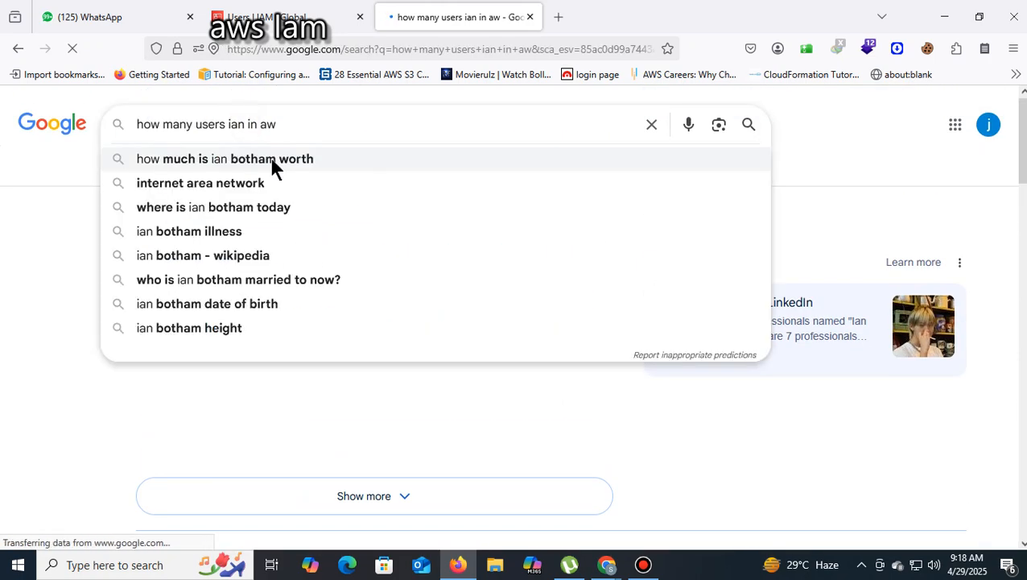
pyautogui.press('BackSpace')
pyautogui.press('BackSpace')
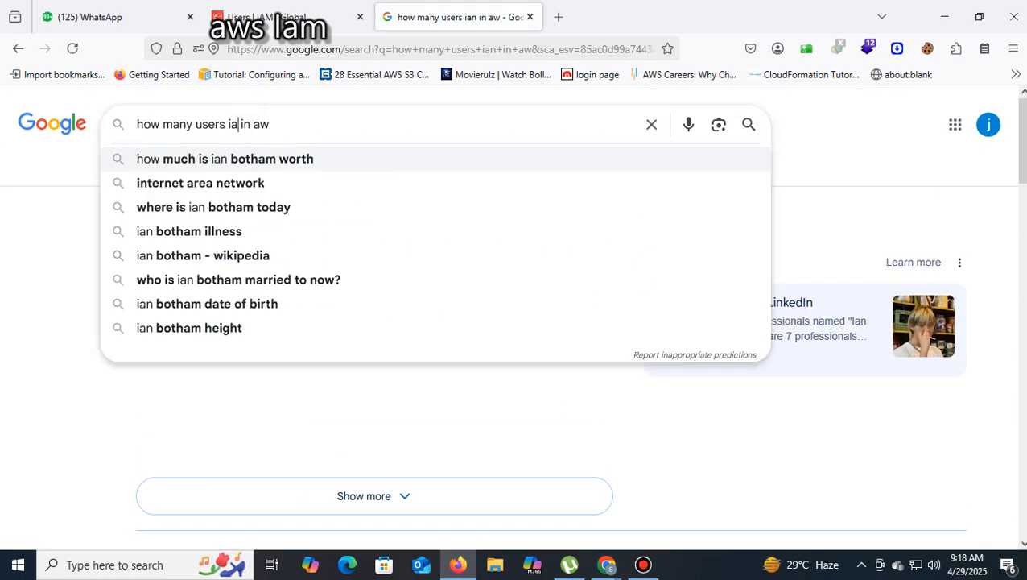
pyautogui.write('m')
pyautogui.click(315, 127)
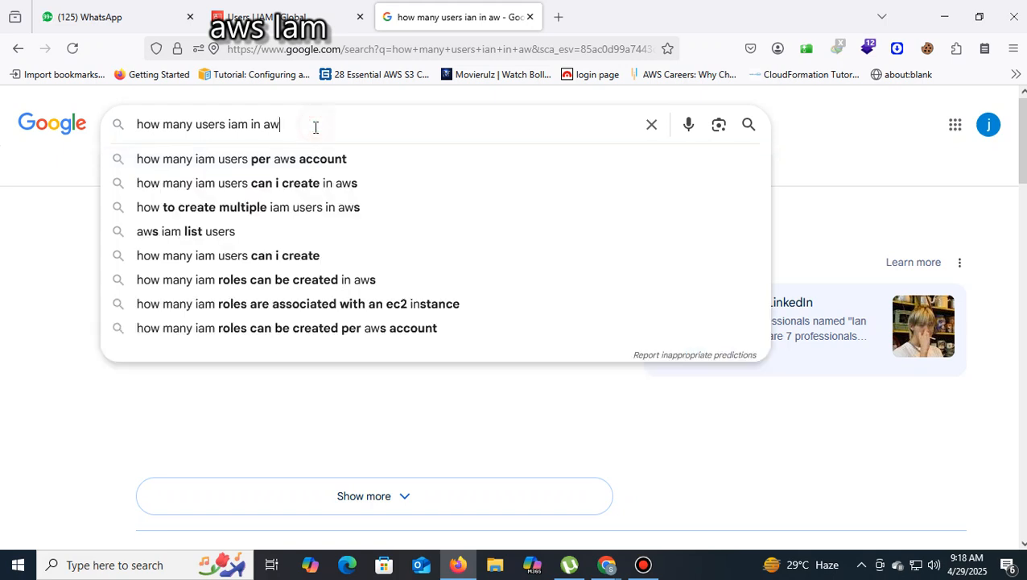
pyautogui.write('s')
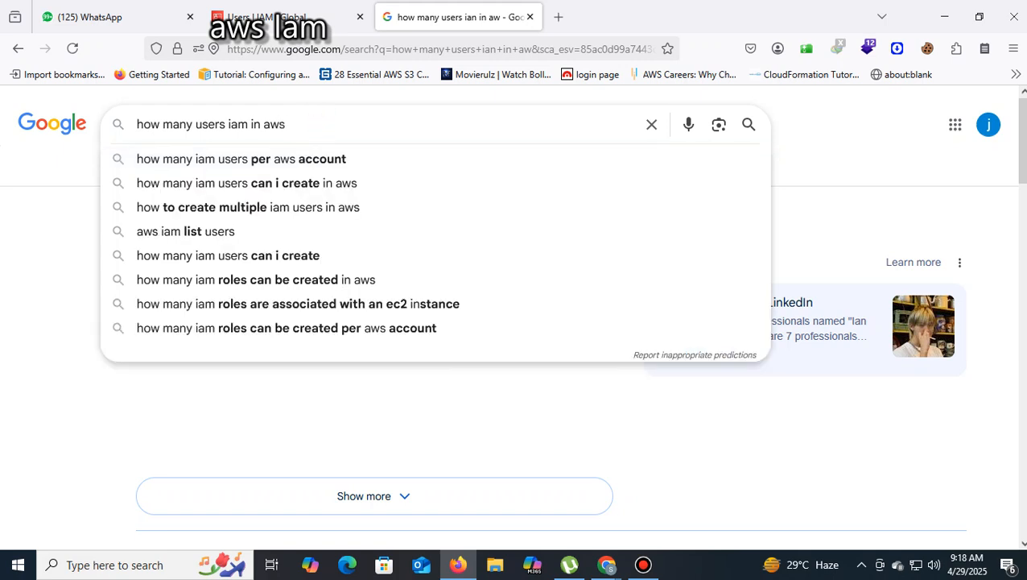
pyautogui.press('Return')
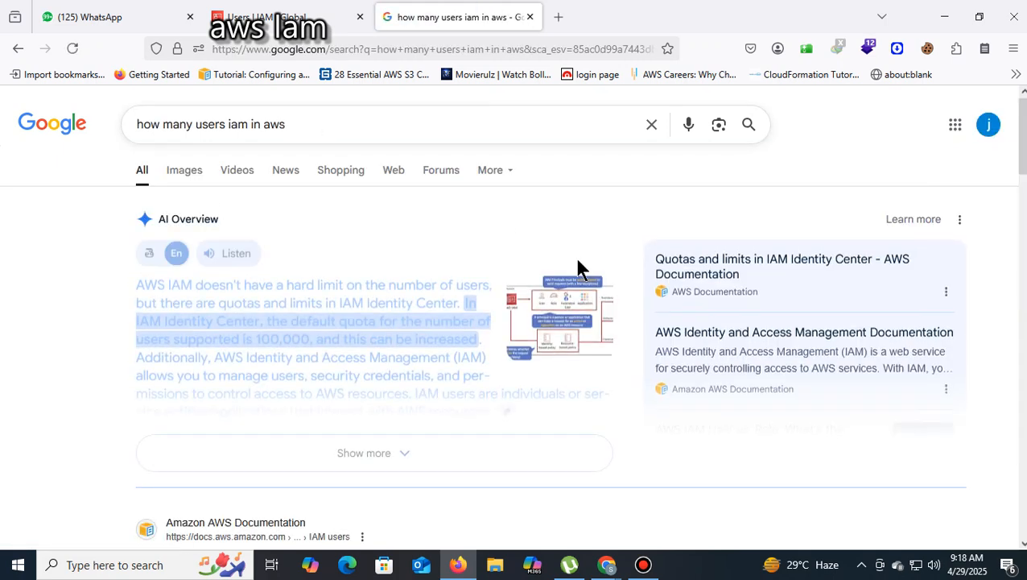
pyautogui.moveTo(310, 339); pyautogui.dragTo(245, 340)
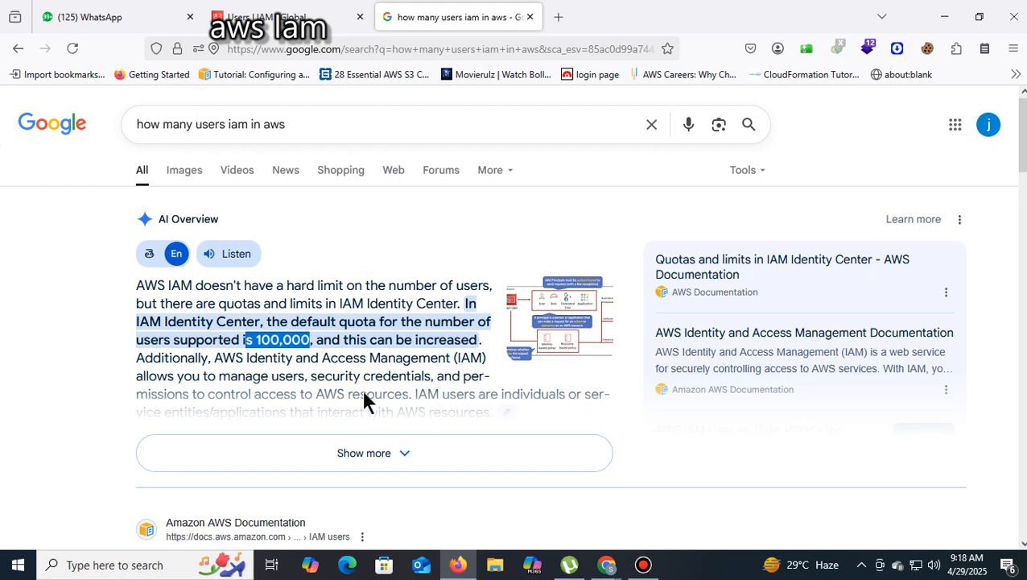
pyautogui.click(392, 450)
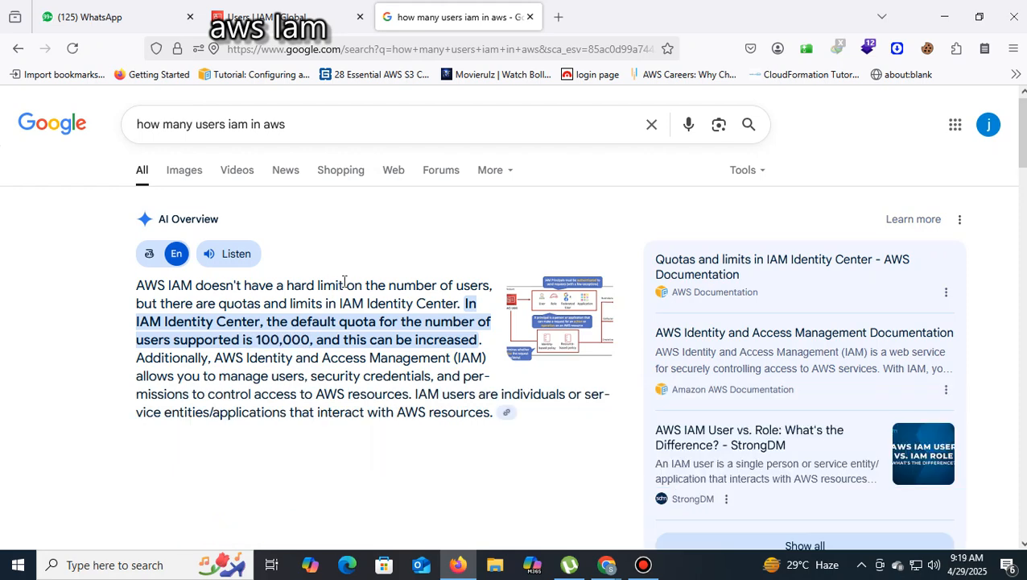
pyautogui.scroll(-2, 344, 281)
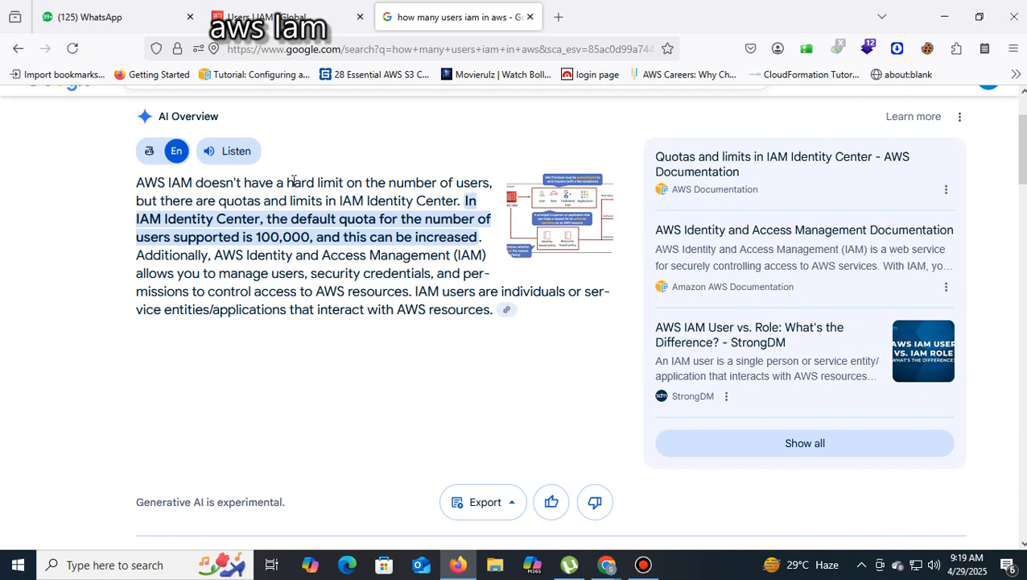
pyautogui.moveTo(282, 181); pyautogui.dragTo(366, 183)
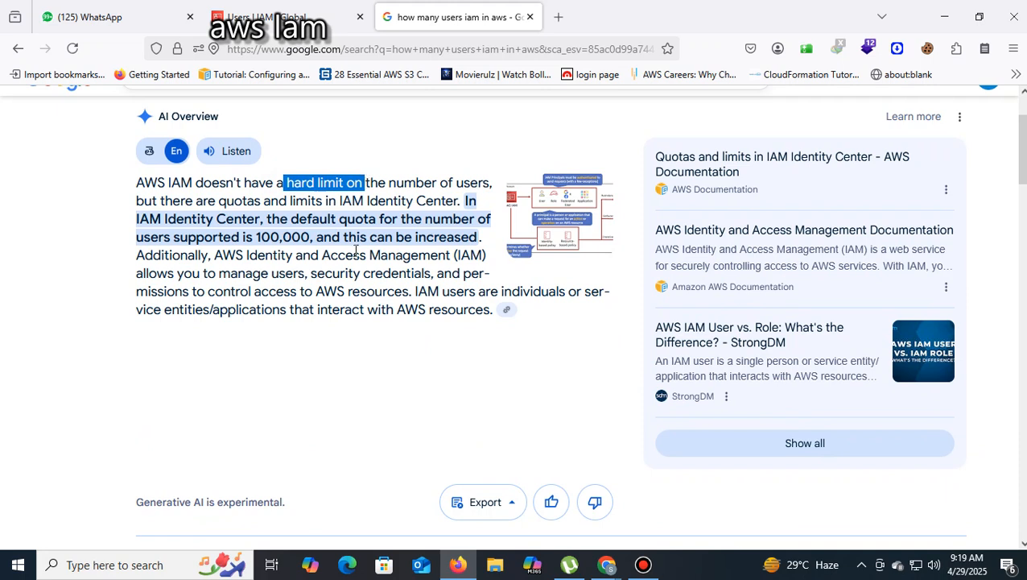
pyautogui.moveTo(254, 238); pyautogui.dragTo(488, 238)
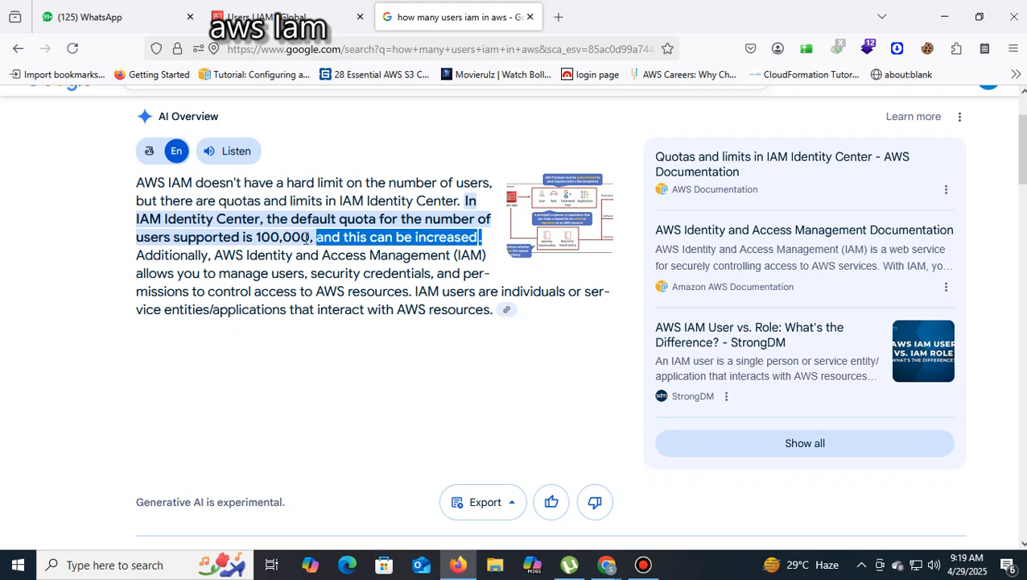
pyautogui.moveTo(311, 237); pyautogui.dragTo(246, 234)
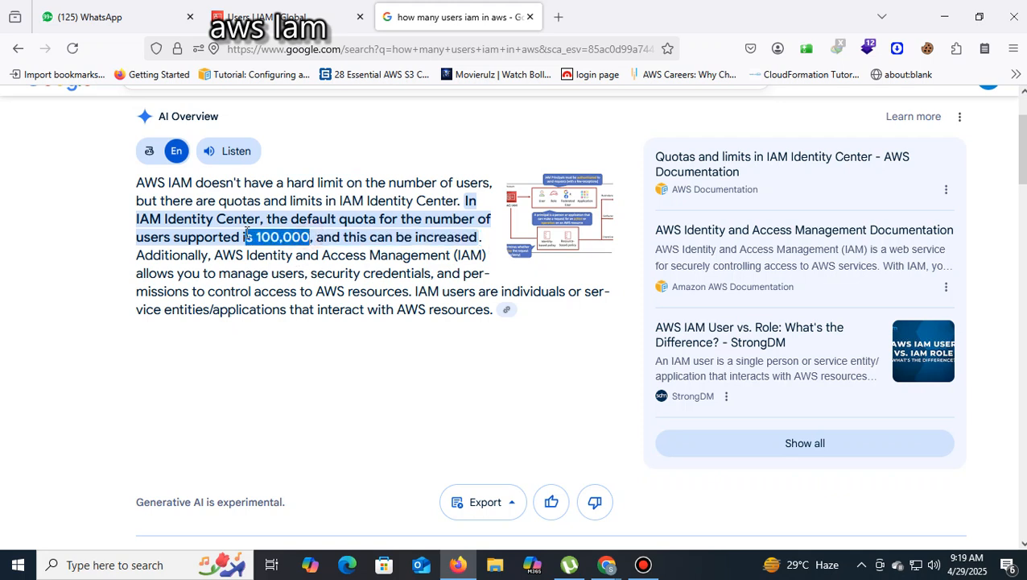
pyautogui.moveTo(287, 183); pyautogui.dragTo(377, 182)
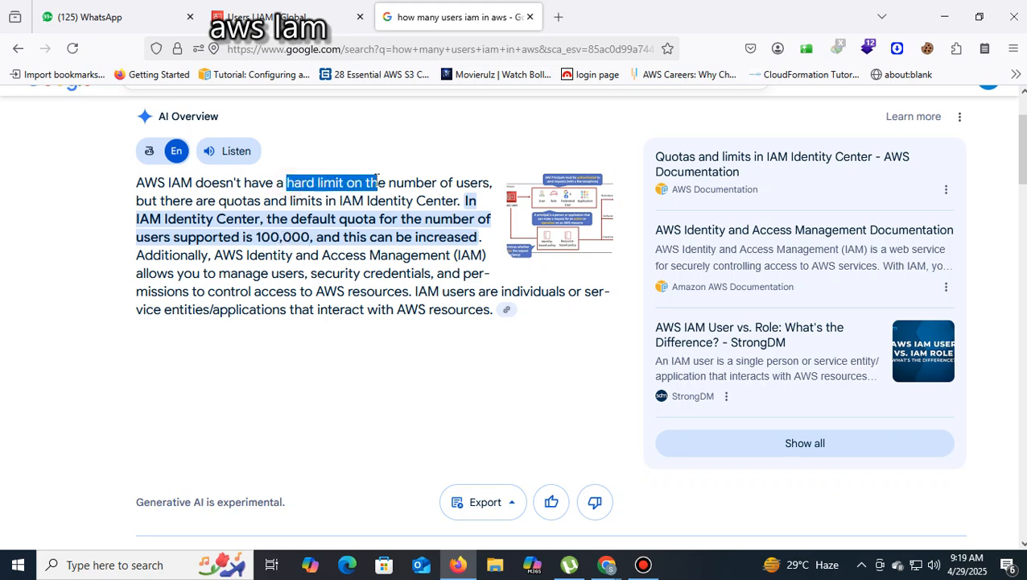
pyautogui.click(269, 14)
# - In the Create user wizard, enter user name user1 and enable Management Console access
pyautogui.scroll(-3, 836, 260)
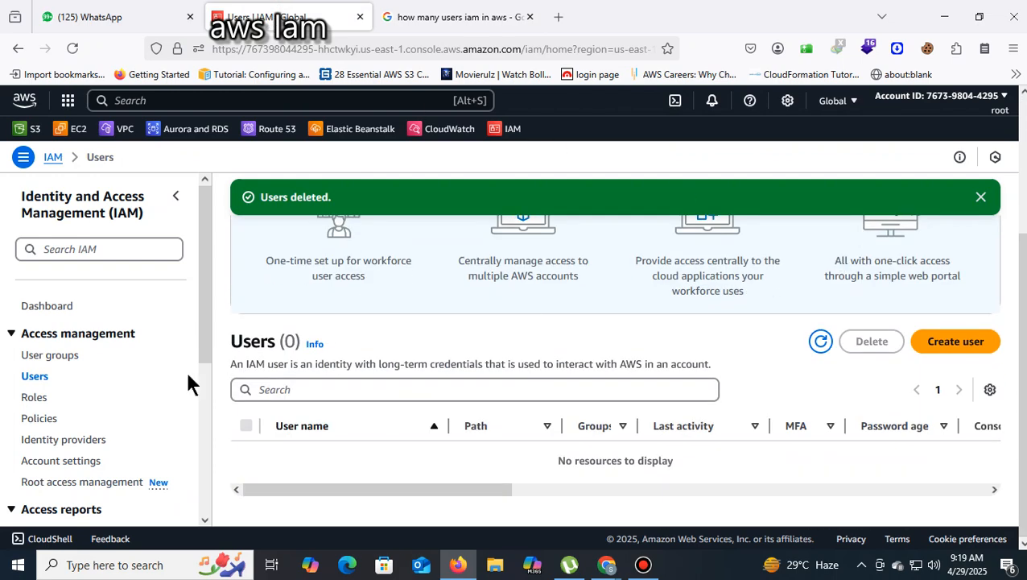
pyautogui.click(957, 346)
pyautogui.click(300, 297)
pyautogui.write('user1')
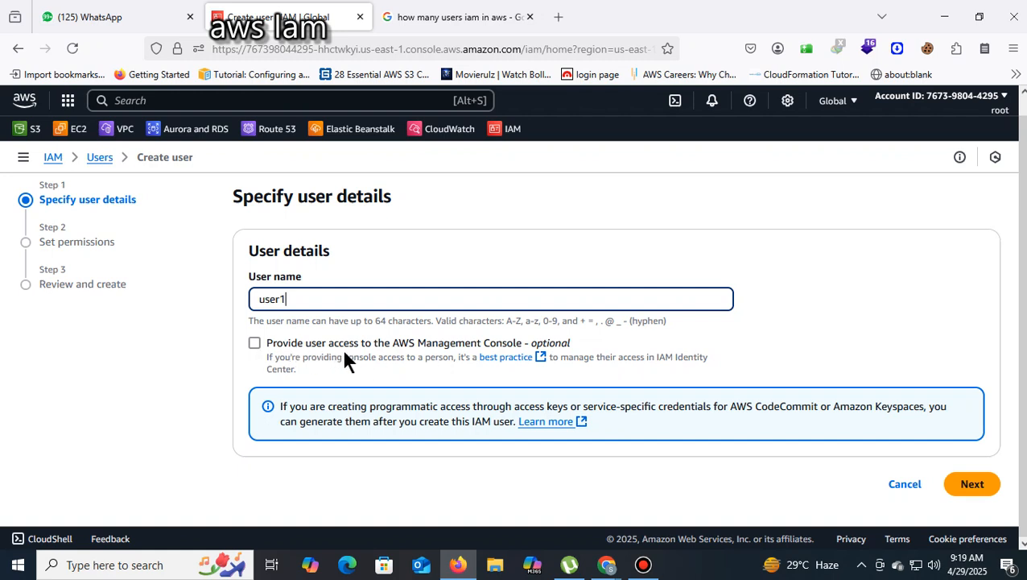
pyautogui.moveTo(312, 300); pyautogui.dragTo(253, 301)
pyautogui.click(255, 343)
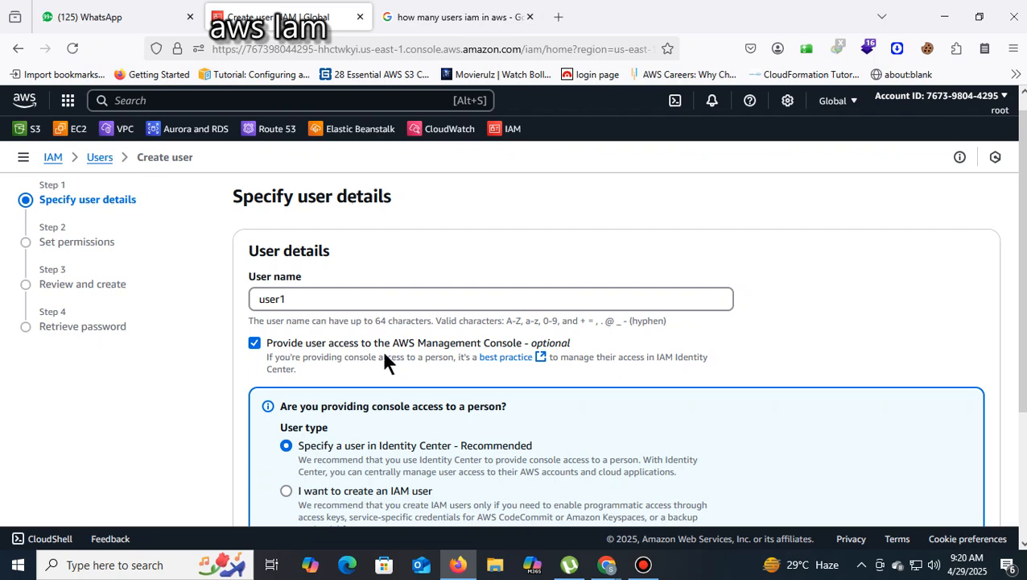
pyautogui.scroll(-2, 440, 362)
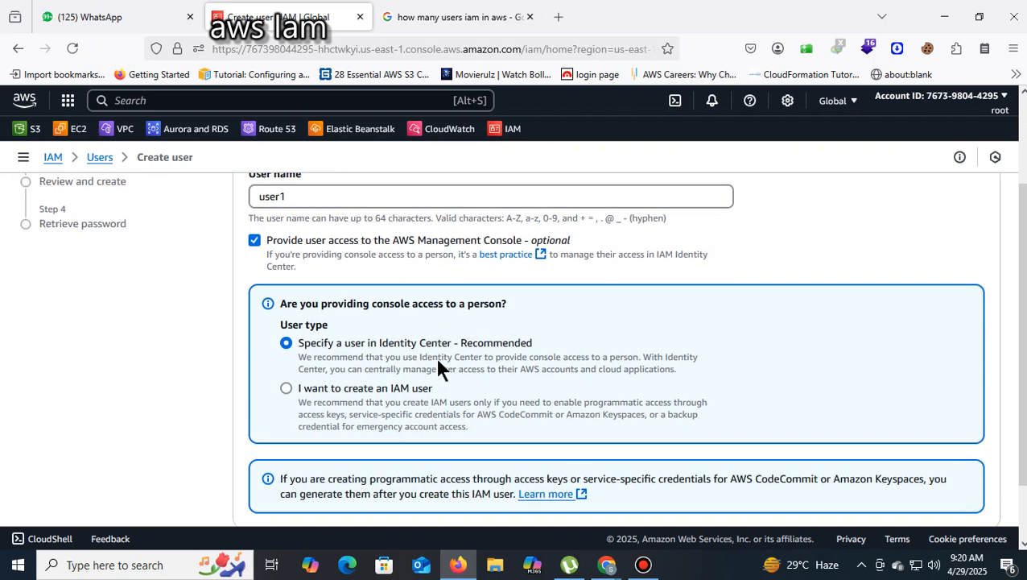
pyautogui.scroll(-2, 505, 357)
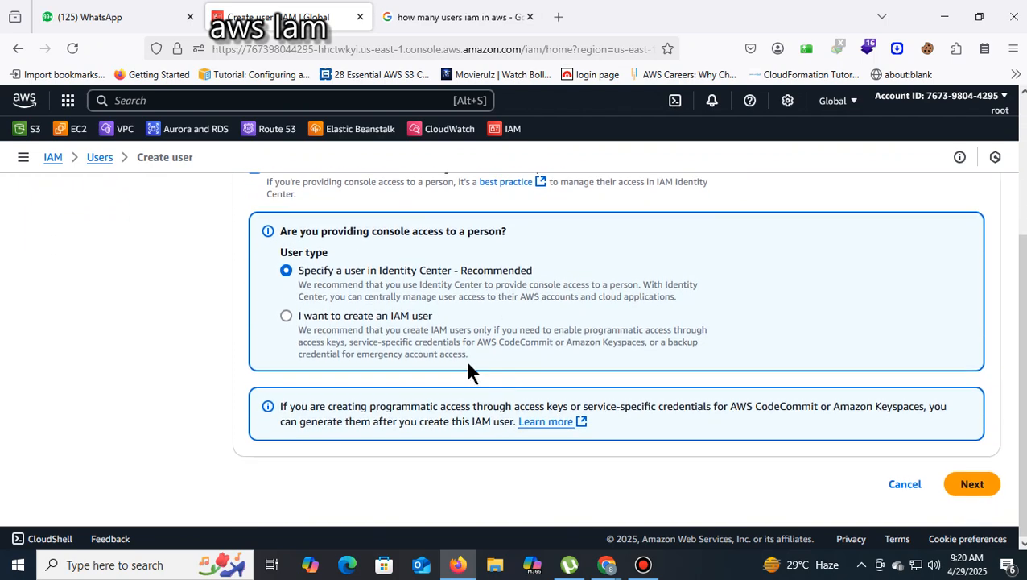
# - Choose the IAM user type and enter a custom console password, fixing a typo
pyautogui.click(354, 316)
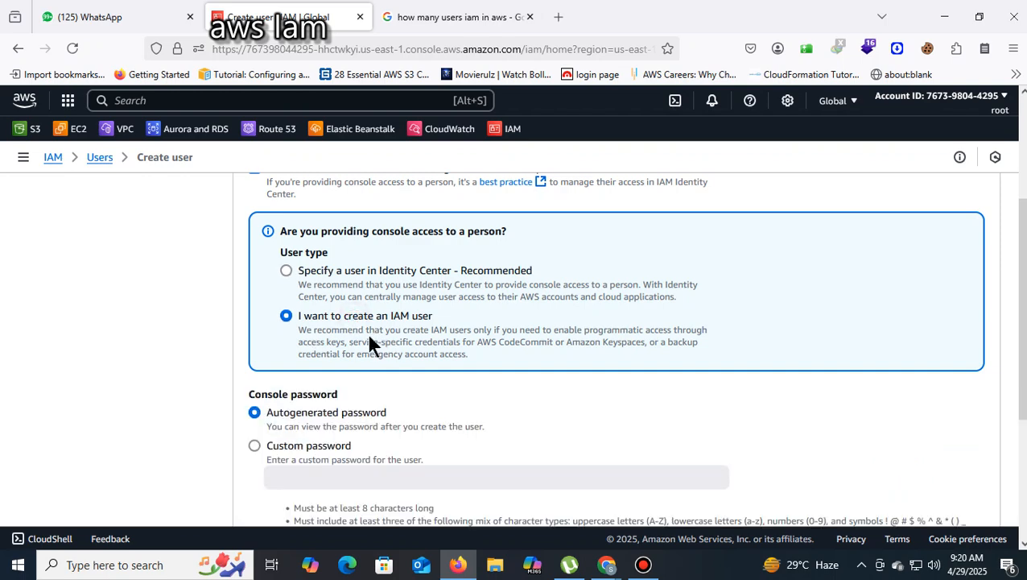
pyautogui.scroll(-2, 544, 349)
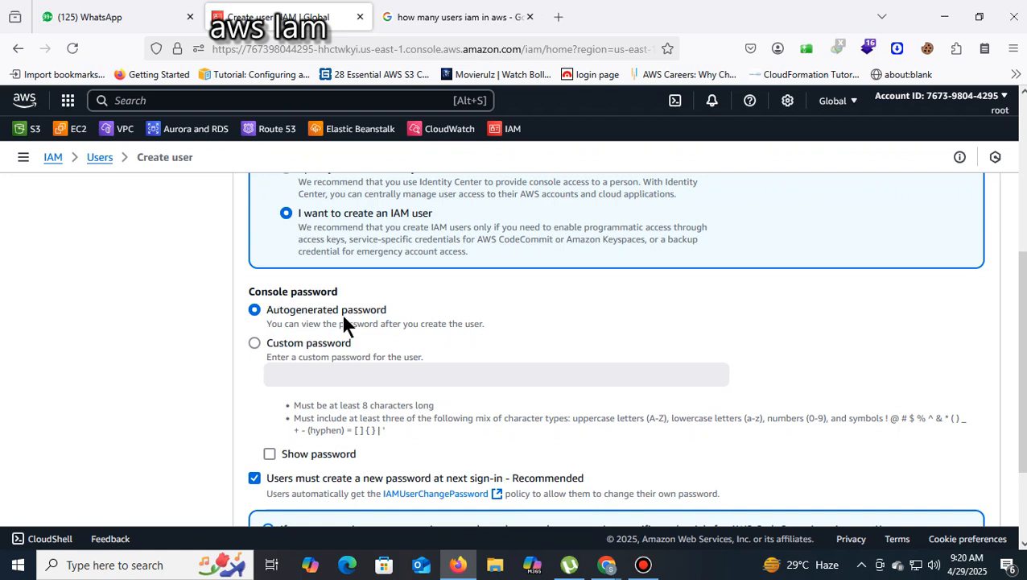
pyautogui.click(311, 348)
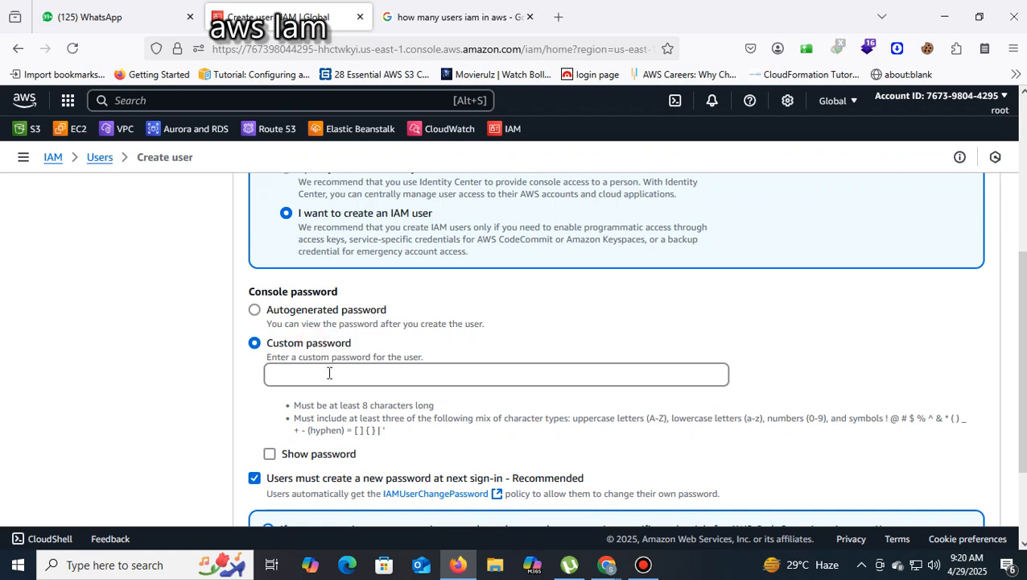
pyautogui.click(330, 373)
pyautogui.write('•••')
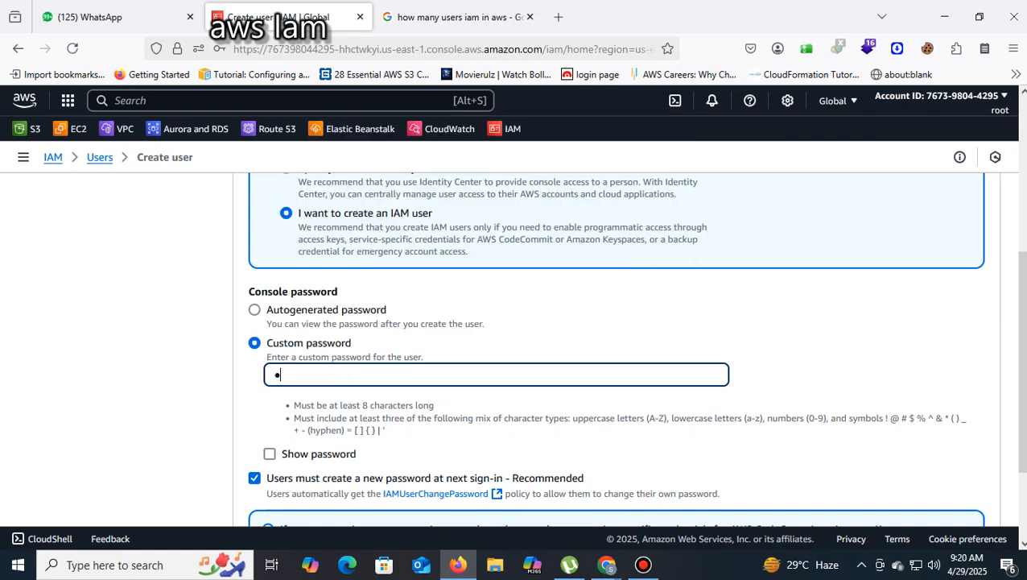
pyautogui.write('•••••••••')
pyautogui.click(279, 455)
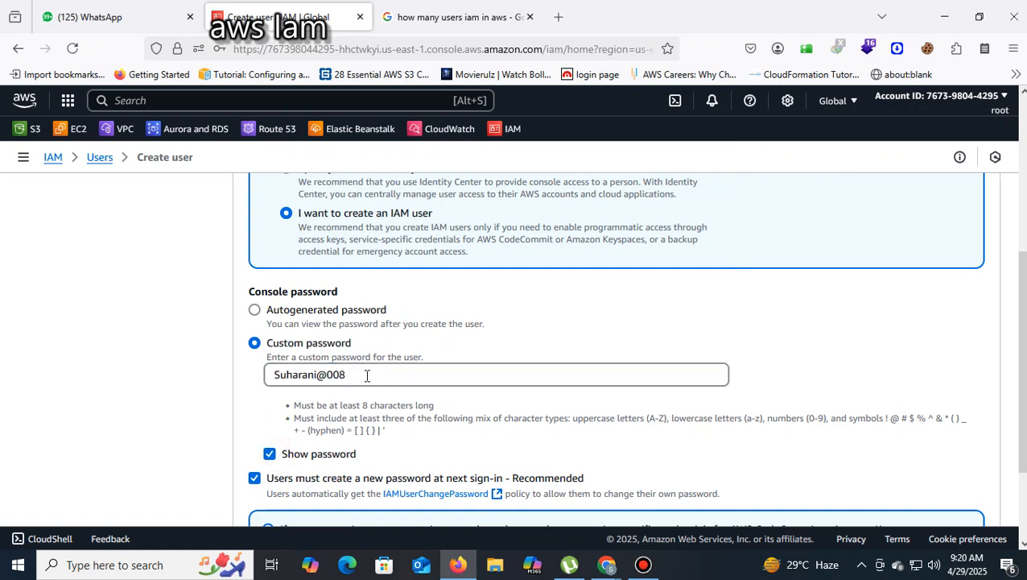
pyautogui.click(352, 381)
pyautogui.press('BackSpace')
pyautogui.write('7')
pyautogui.click(269, 453)
# - Turn off the forced password reset at next sign-in and continue to permissions
pyautogui.scroll(-1, 550, 364)
pyautogui.scroll(-1, 550, 364)
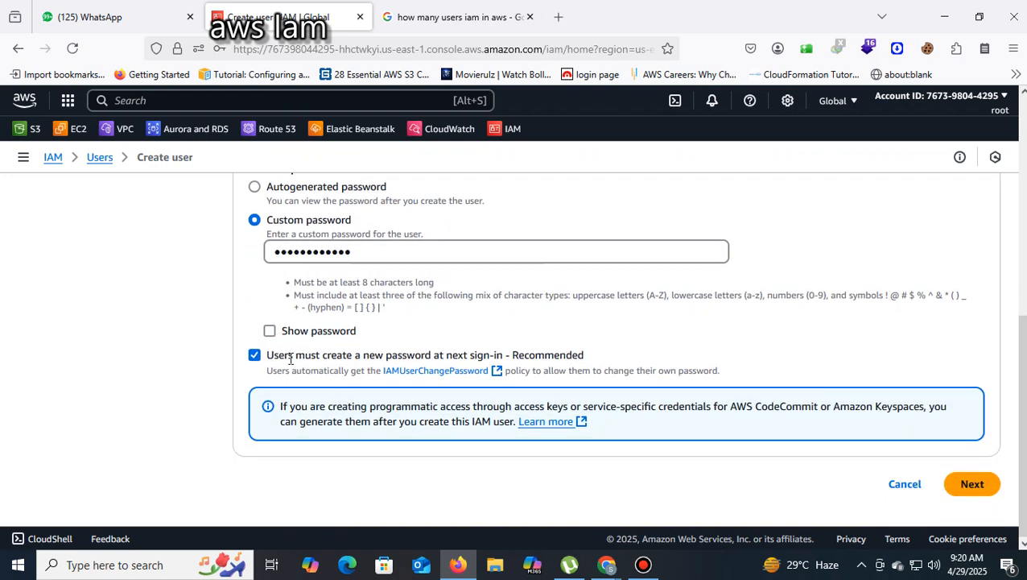
pyautogui.moveTo(268, 354); pyautogui.dragTo(591, 355)
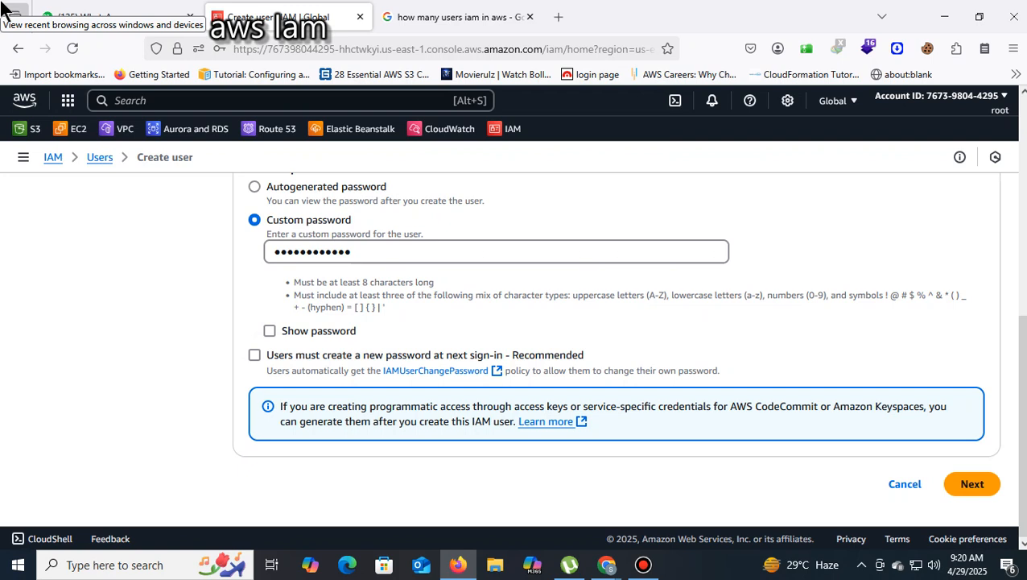
pyautogui.click(256, 355)
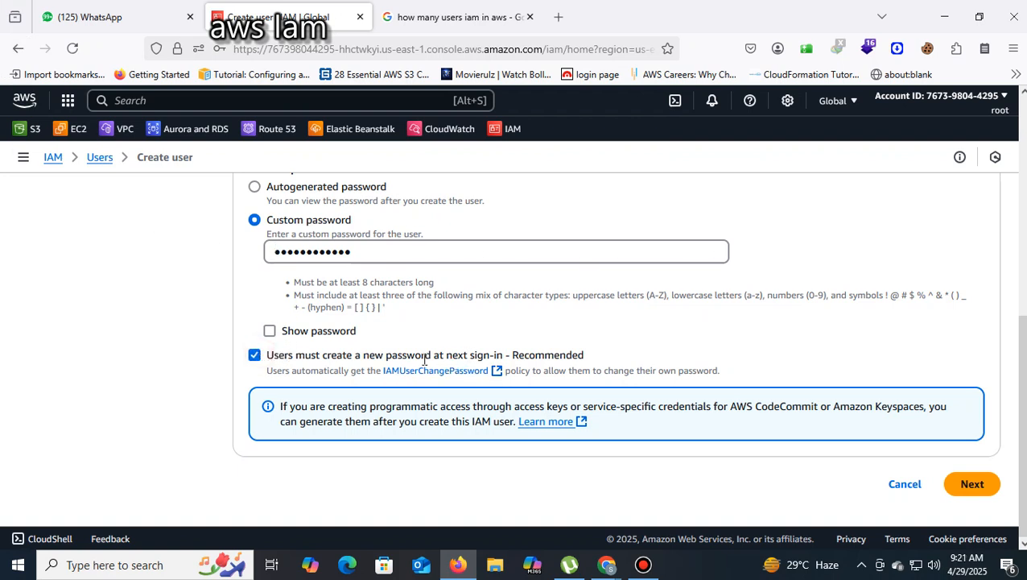
pyautogui.moveTo(376, 251); pyautogui.dragTo(214, 246)
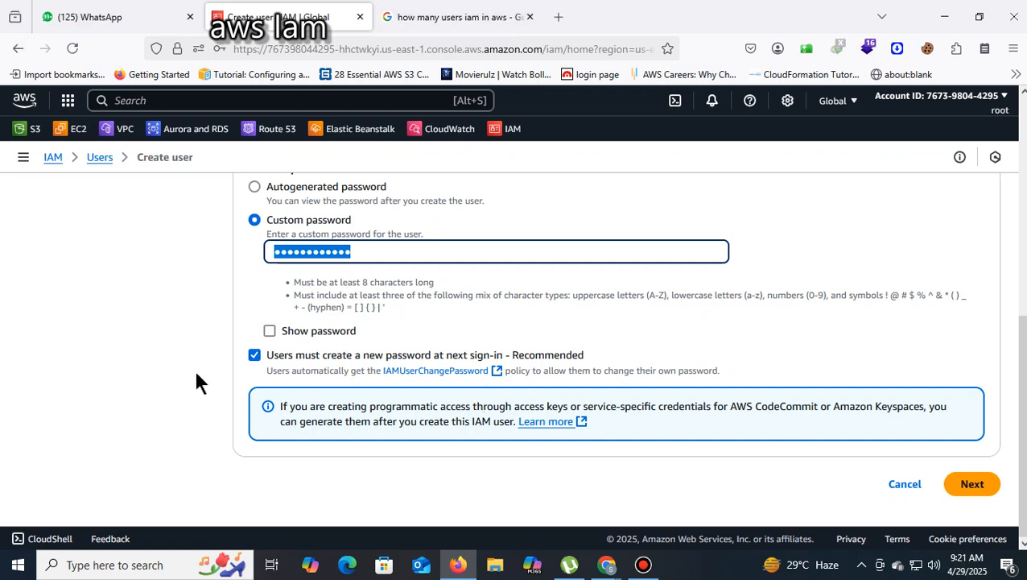
pyautogui.click(255, 355)
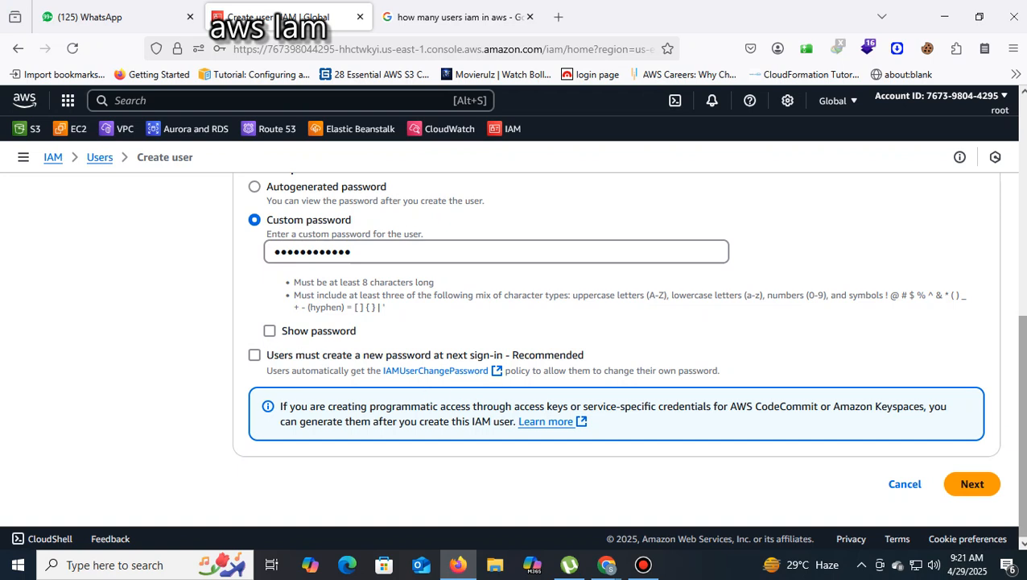
pyautogui.click(972, 485)
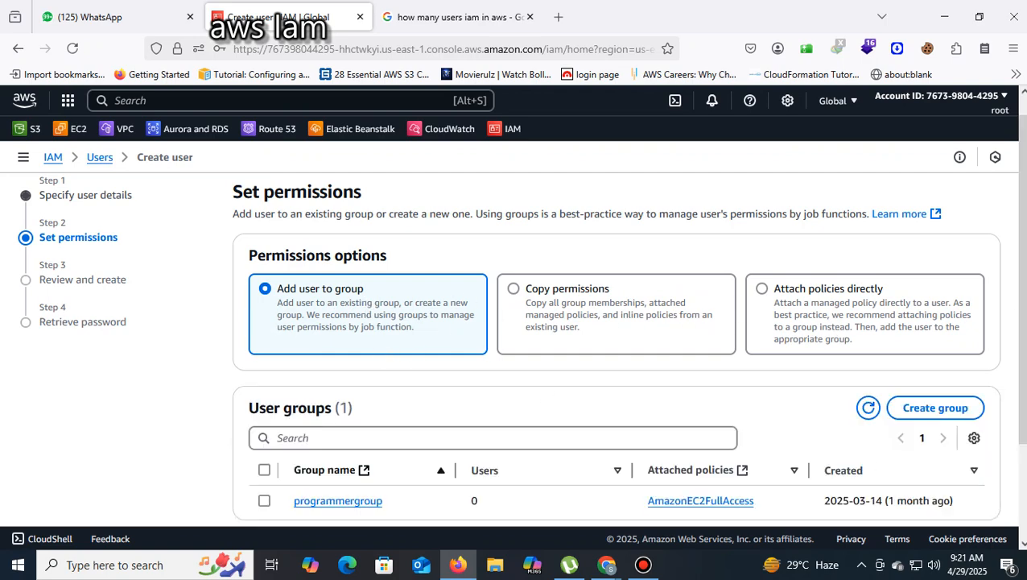
# - Skip the Set permissions page and create IAM user user1 from Review and create
pyautogui.scroll(-2, 1020, 338)
pyautogui.moveTo(1020, 329); pyautogui.dragTo(1018, 335)
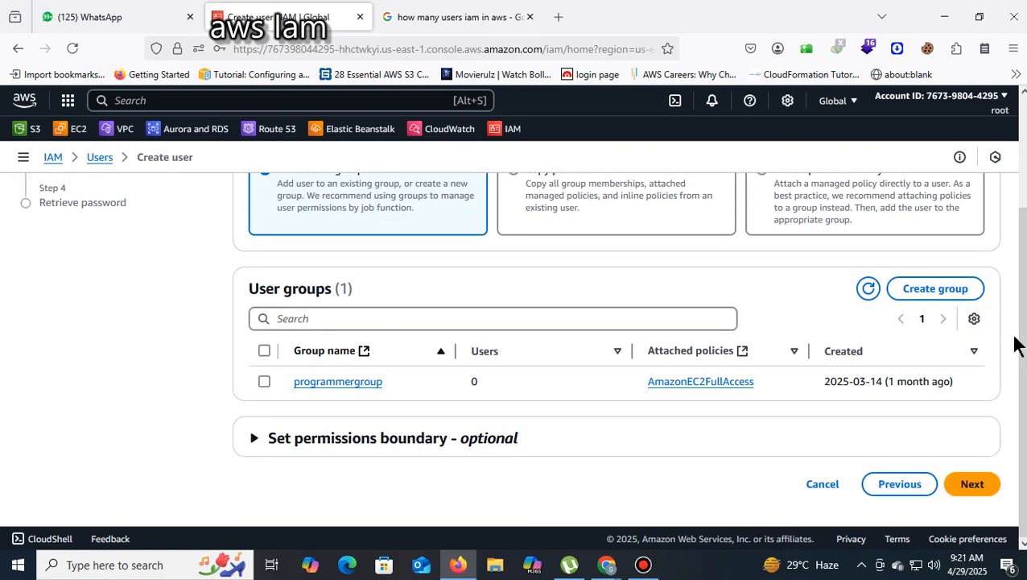
pyautogui.click(977, 483)
pyautogui.scroll(-5, 970, 392)
pyautogui.click(958, 484)
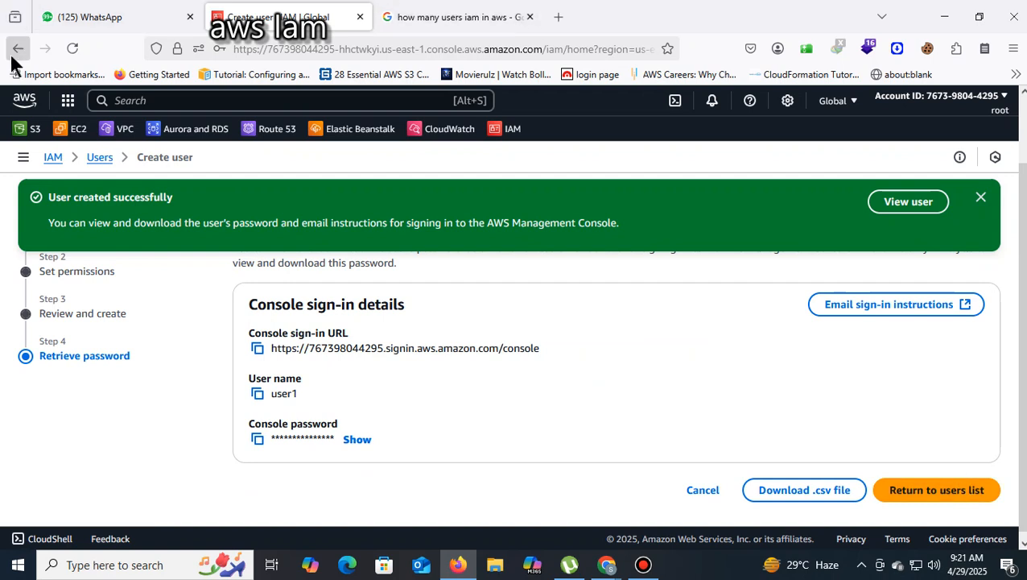
# - Reveal and copy user1's console password, then open user1's details from the users list
pyautogui.click(358, 439)
pyautogui.click(256, 434)
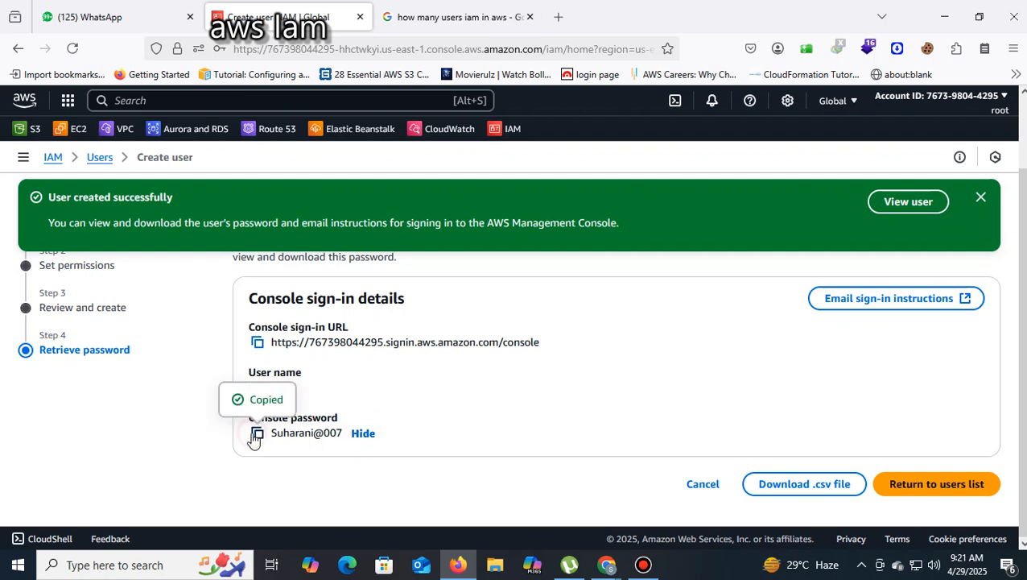
pyautogui.click(915, 488)
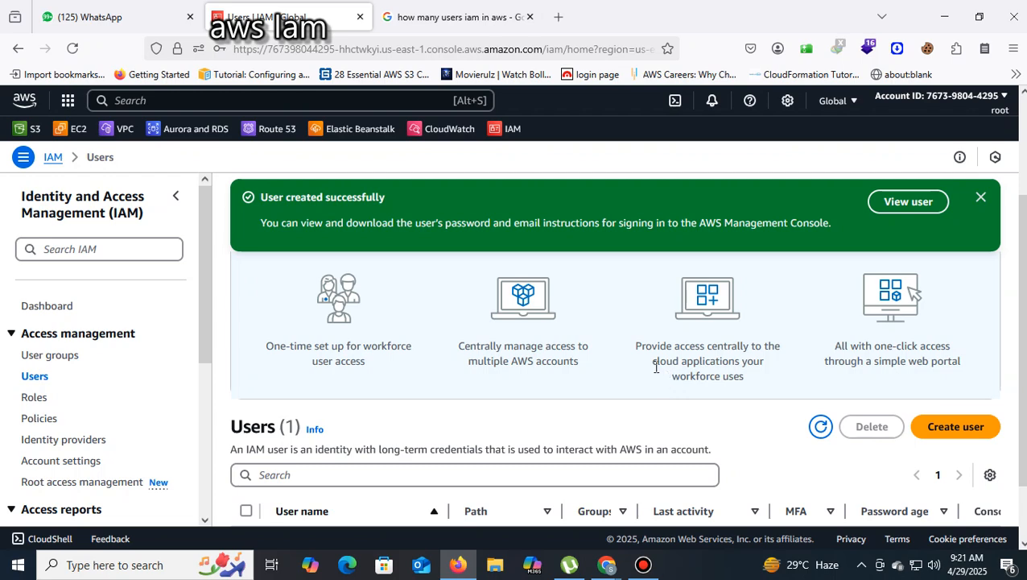
pyautogui.scroll(-2, 609, 363)
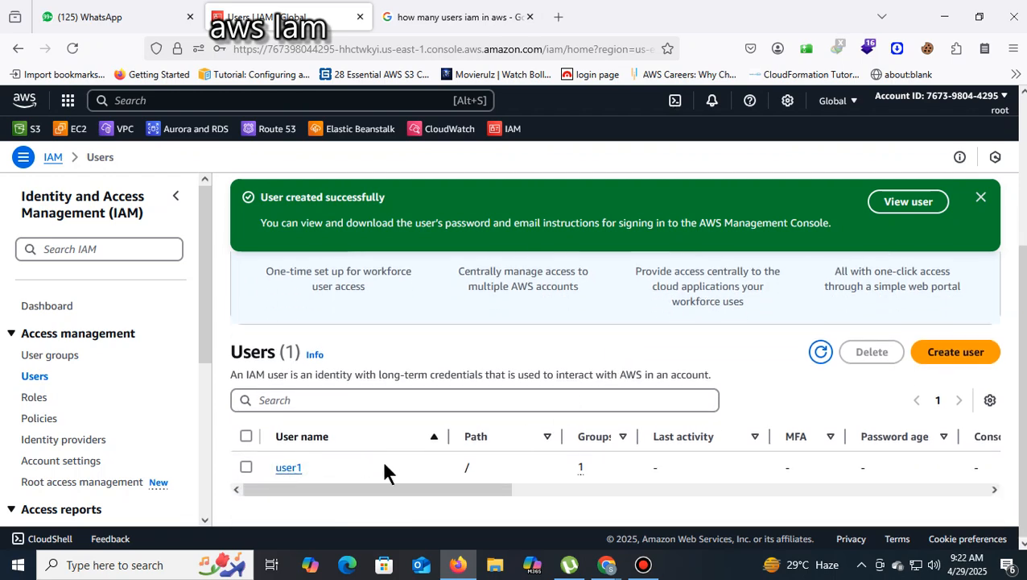
pyautogui.click(287, 470)
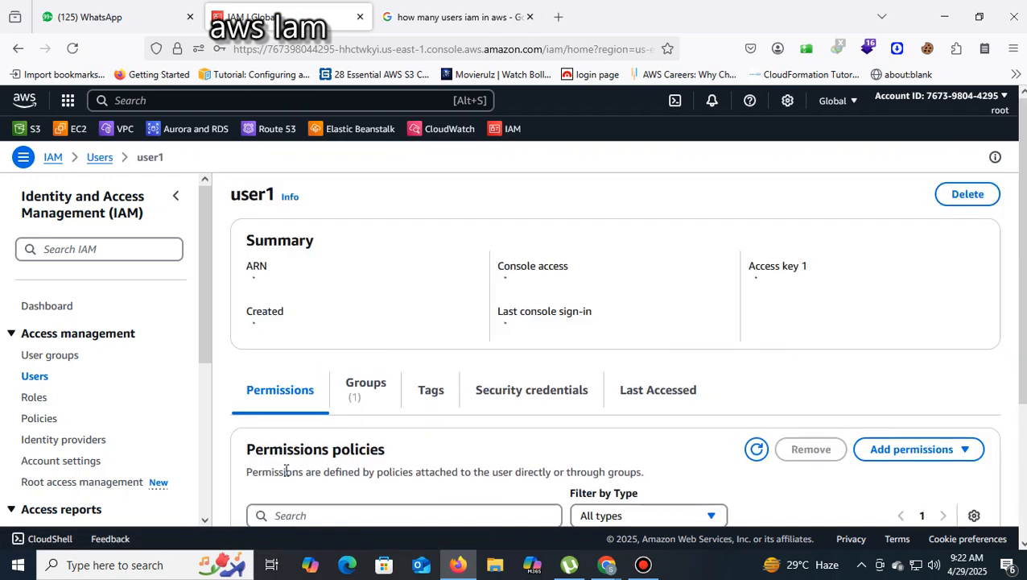
# - Go back from user1's details page to the IAM Users list via the sidebar
pyautogui.scroll(-2, 771, 307)
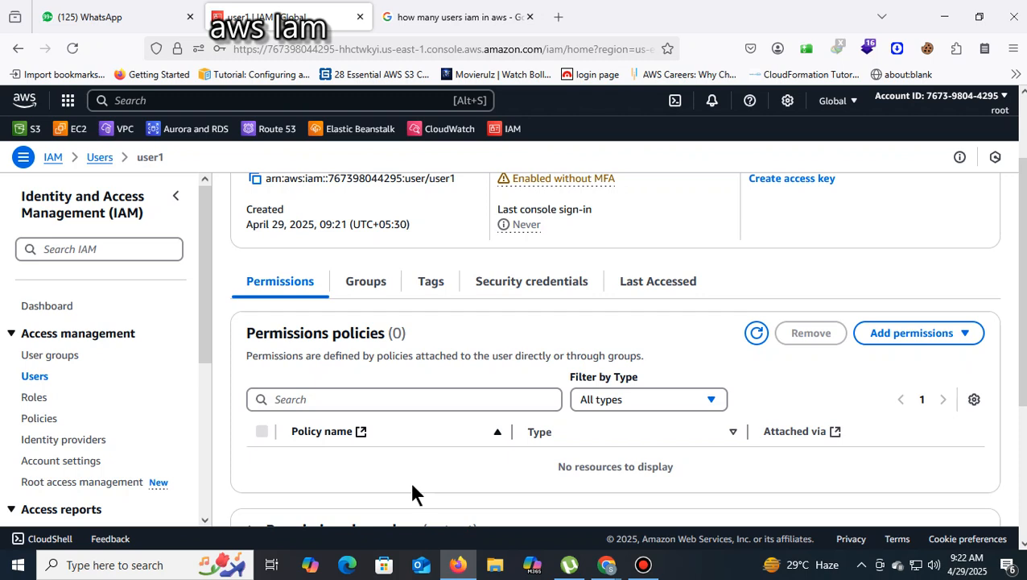
pyautogui.click(26, 379)
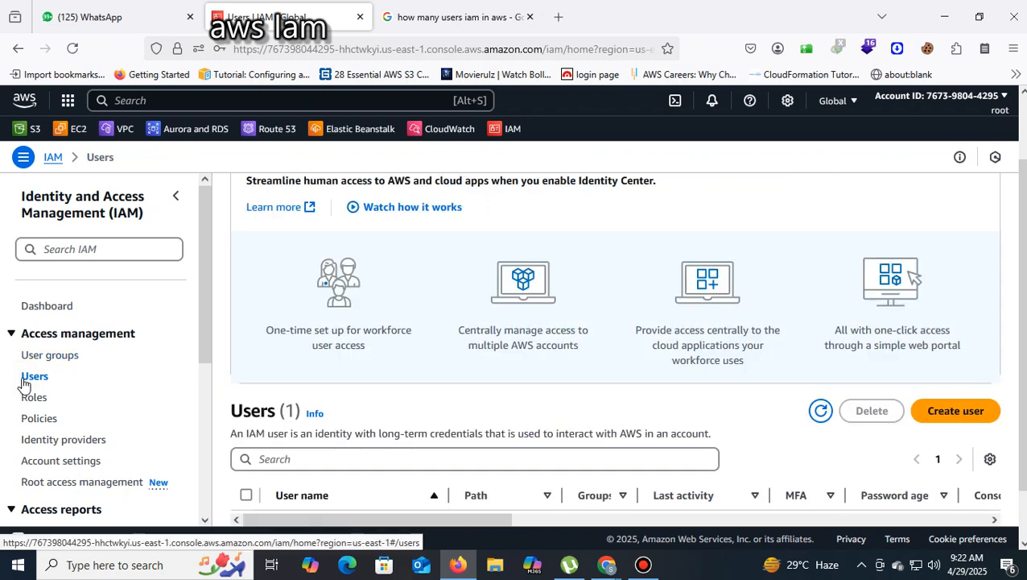
pyautogui.scroll(-2, 378, 436)
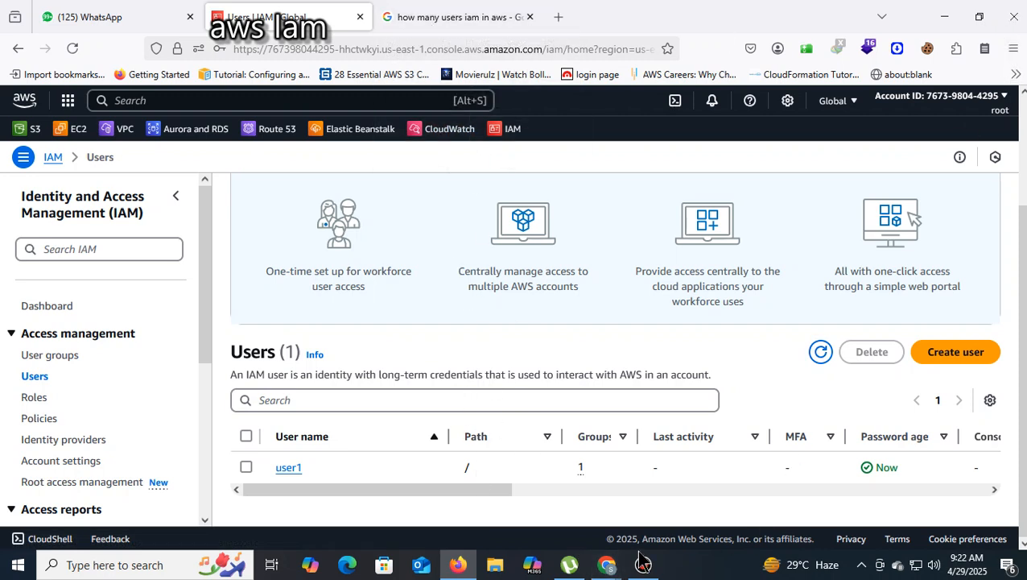
# - In a new Chrome tab, search Google for 'aws console' and reach the AWS sign-in page
pyautogui.moveTo(607, 569)
pyautogui.click(548, 516)
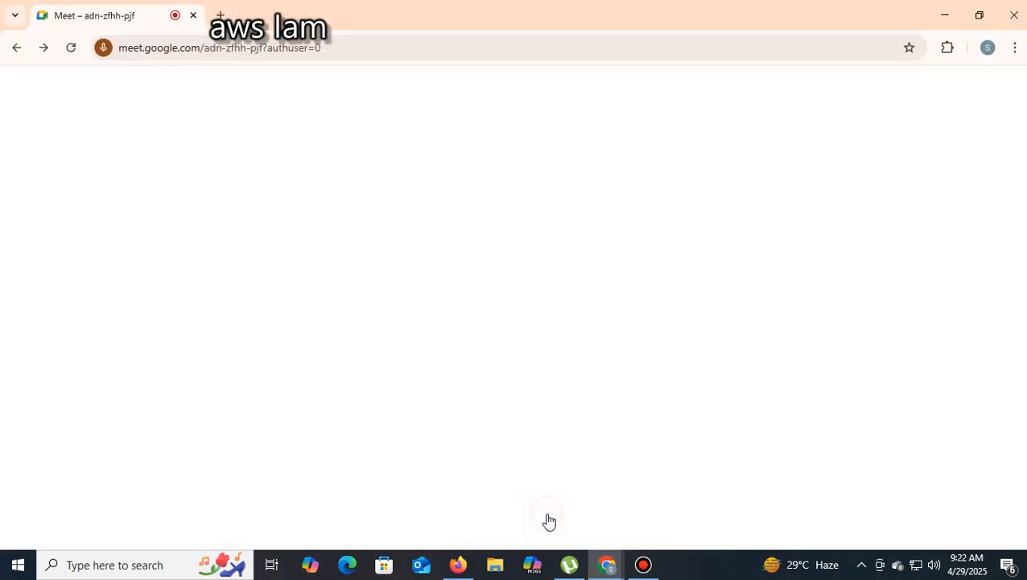
pyautogui.click(220, 16)
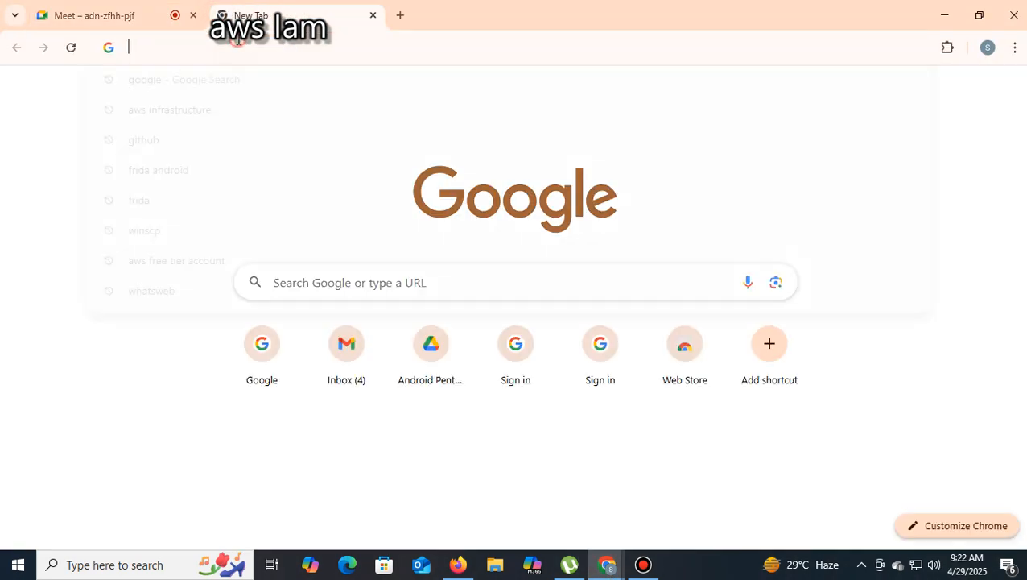
pyautogui.click(239, 44)
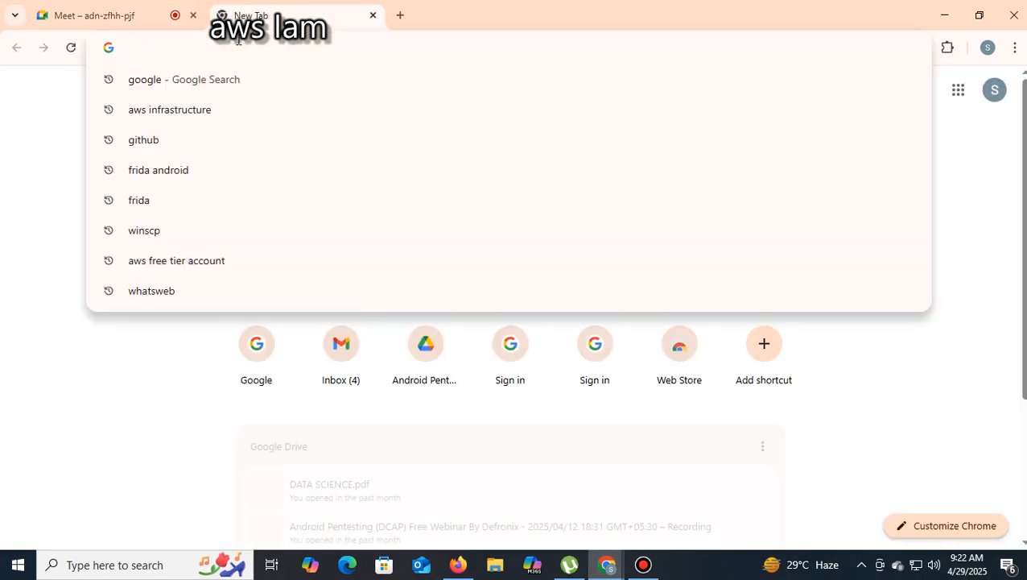
pyautogui.write('aws')
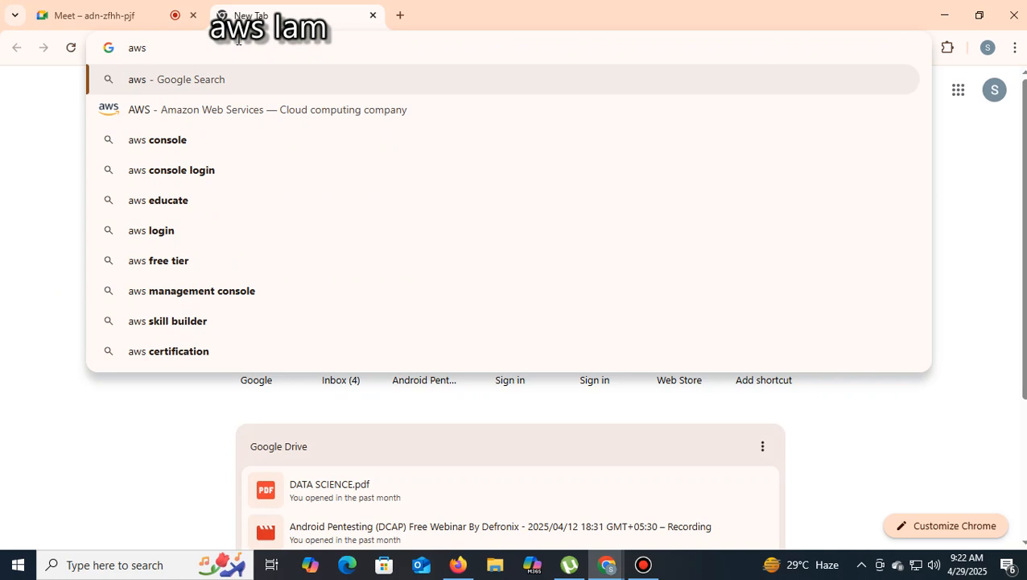
pyautogui.click(185, 147)
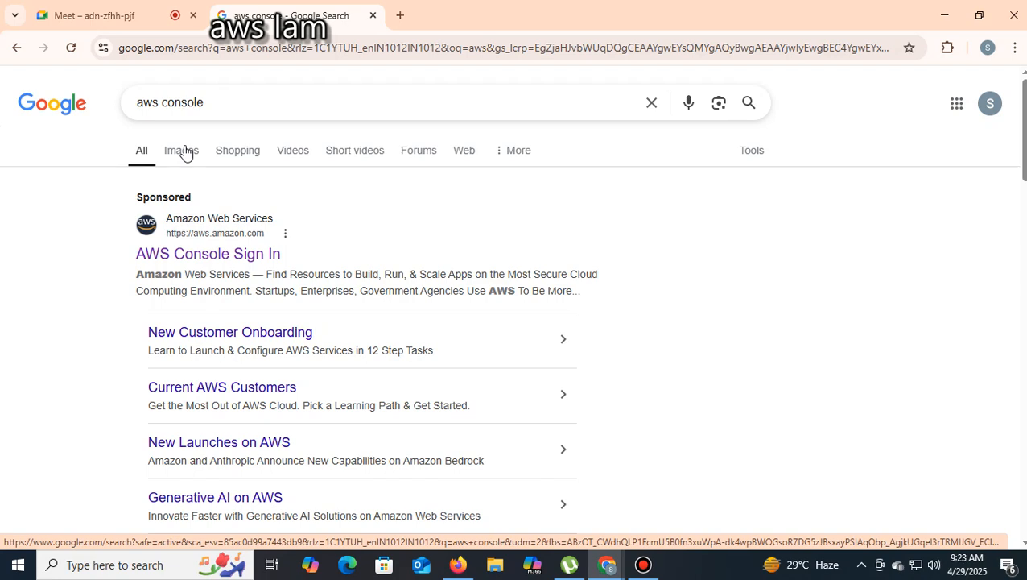
pyautogui.click(251, 259)
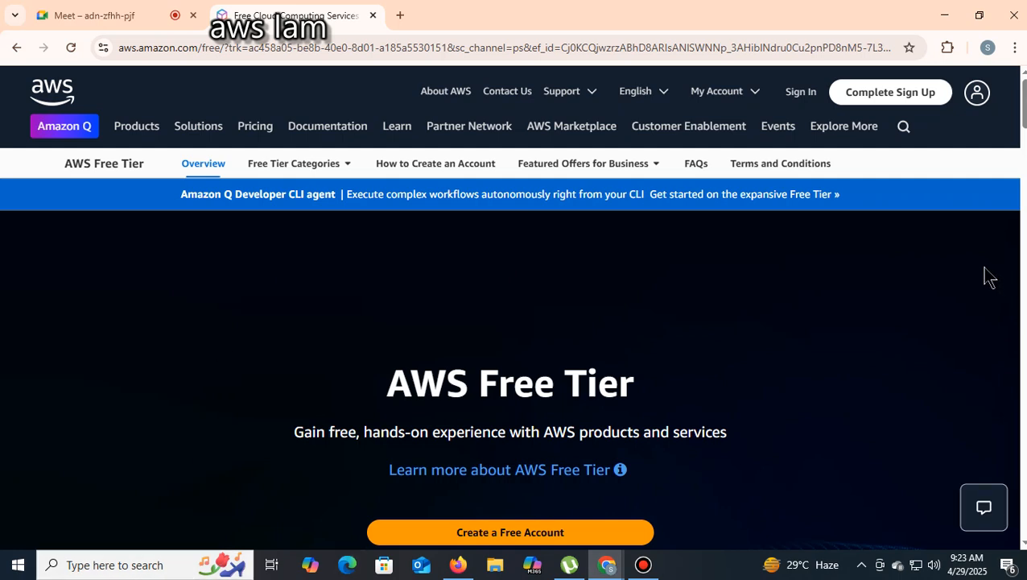
pyautogui.click(805, 96)
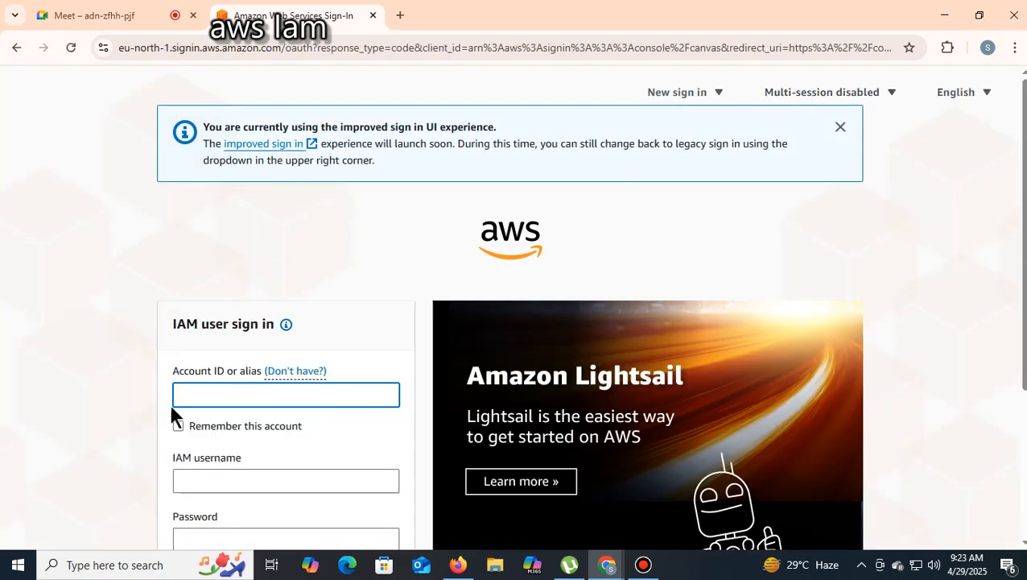
# - Copy the AWS account ID from the Firefox console's account menu
pyautogui.scroll(-3, 239, 337)
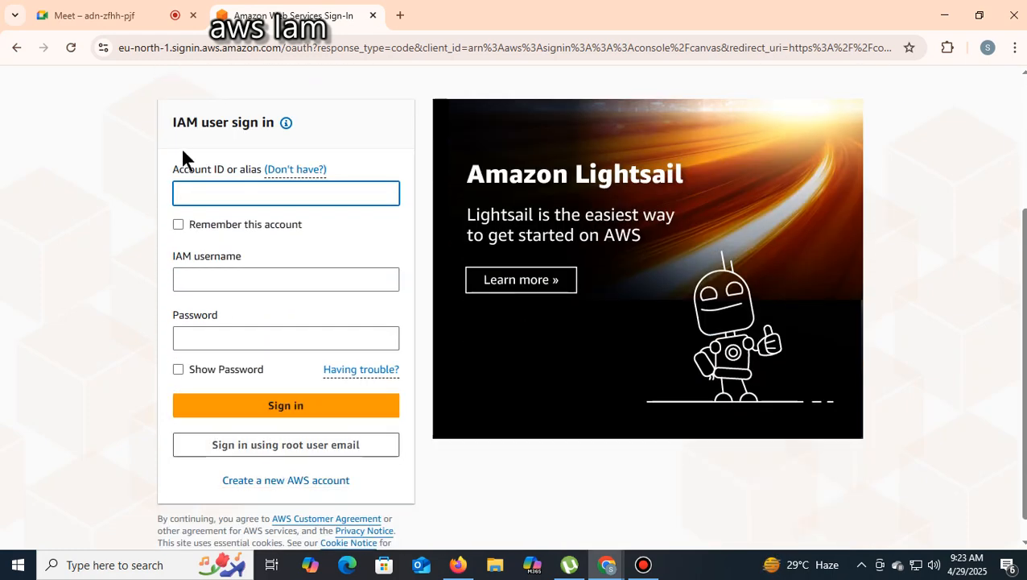
pyautogui.moveTo(167, 129); pyautogui.dragTo(275, 124)
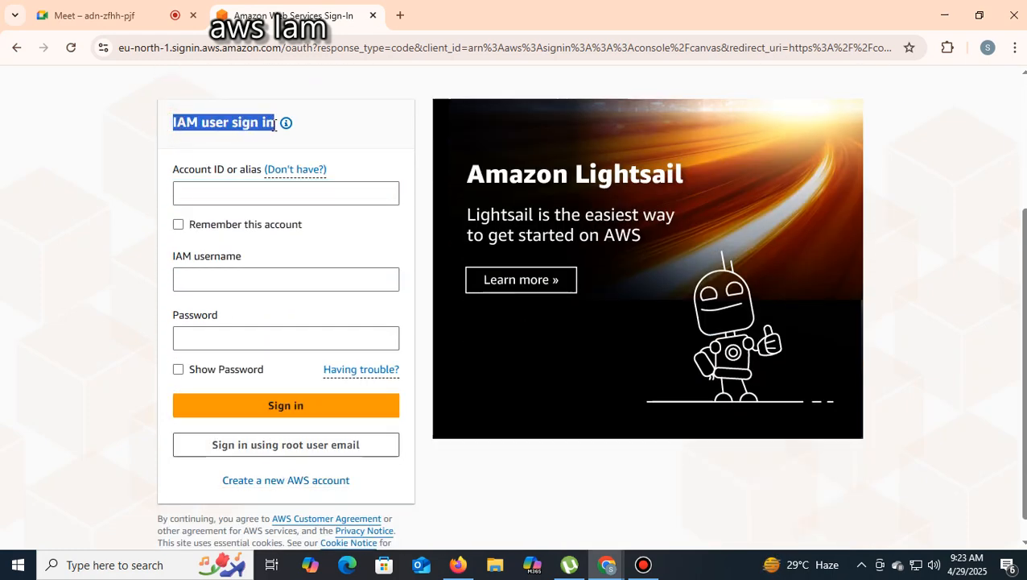
pyautogui.click(457, 565)
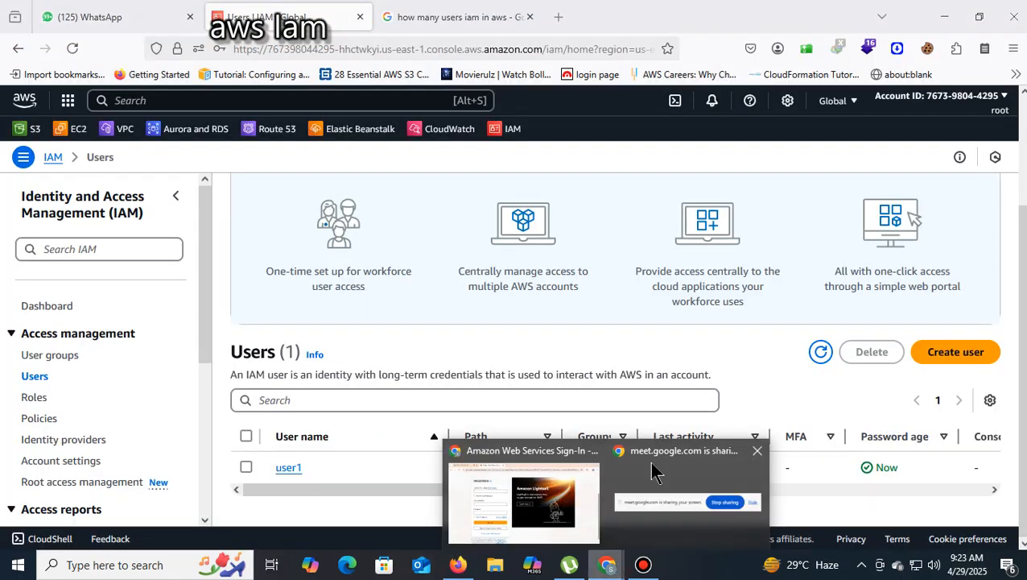
pyautogui.moveTo(607, 564)
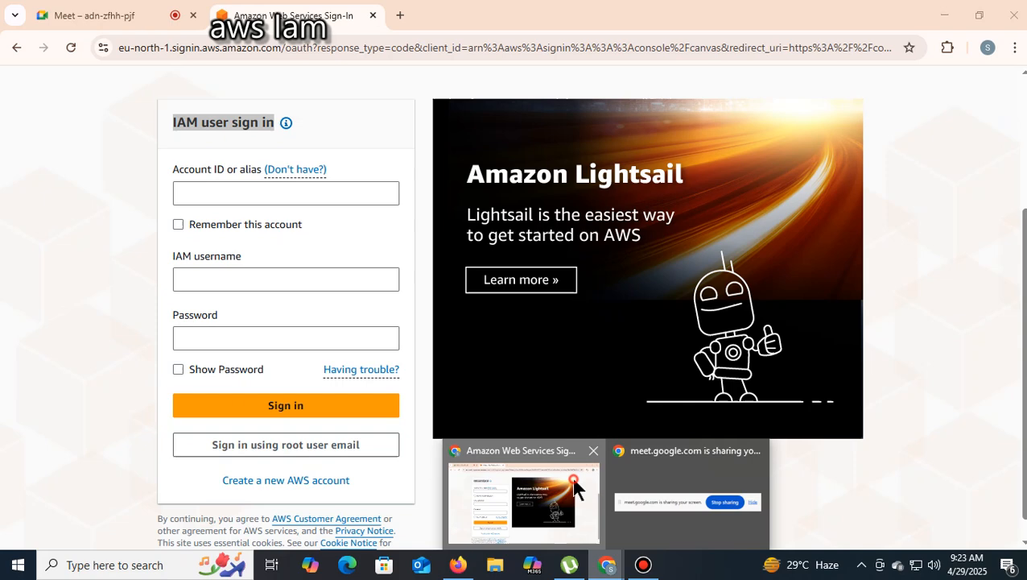
pyautogui.click(523, 500)
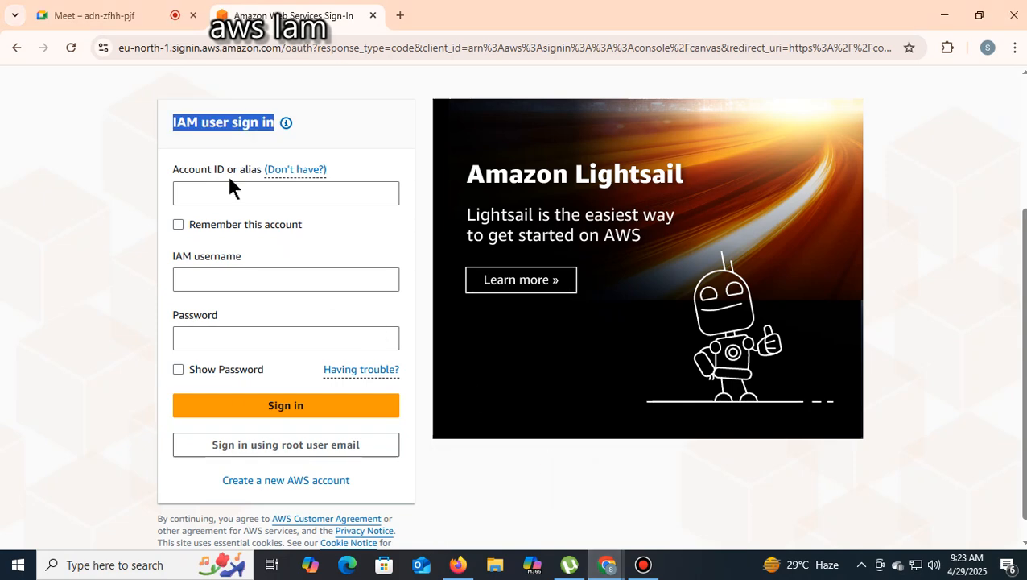
pyautogui.click(234, 191)
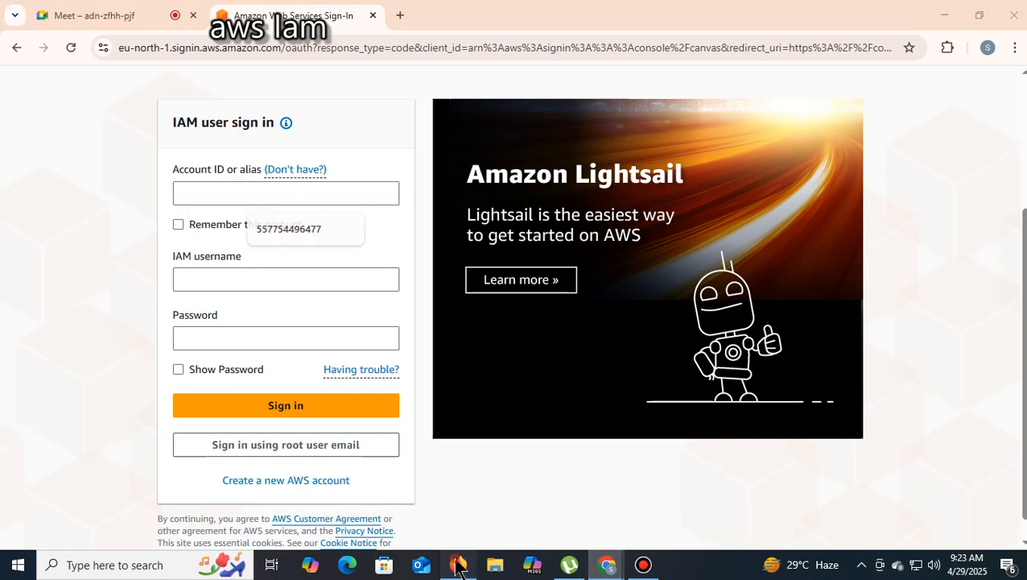
pyautogui.click(457, 564)
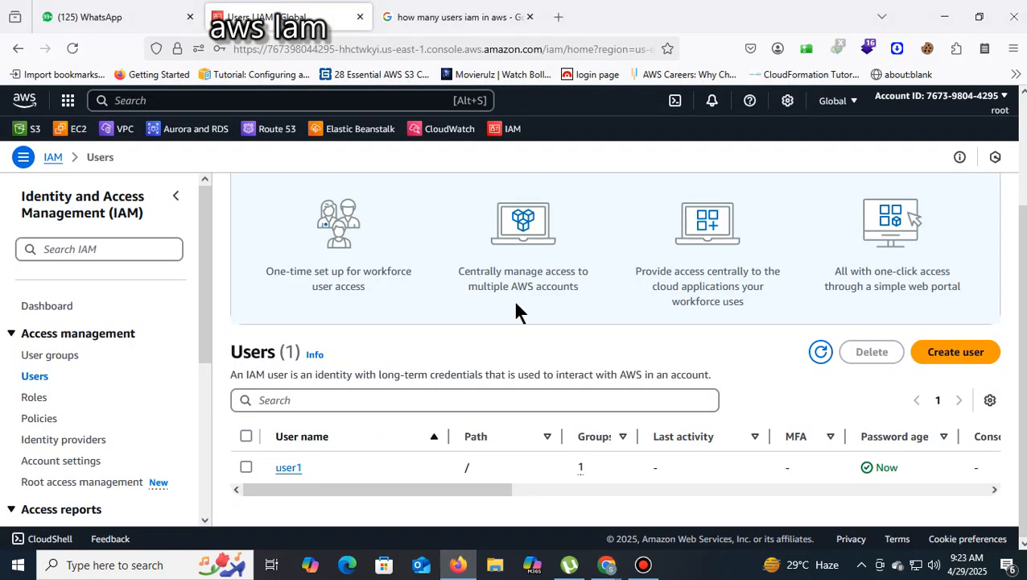
pyautogui.click(1001, 98)
pyautogui.click(825, 157)
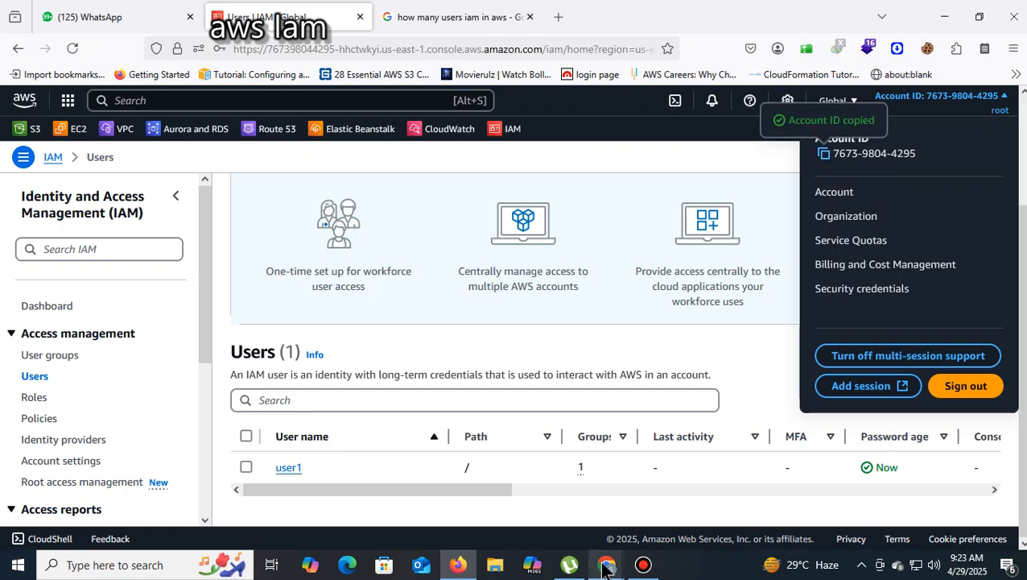
# - Paste the copied account ID into the Account ID field of the Chrome sign-in form
pyautogui.moveTo(608, 568)
pyautogui.click(528, 499)
pyautogui.click(226, 192)
pyautogui.rightClick(227, 192)
pyautogui.click(264, 338)
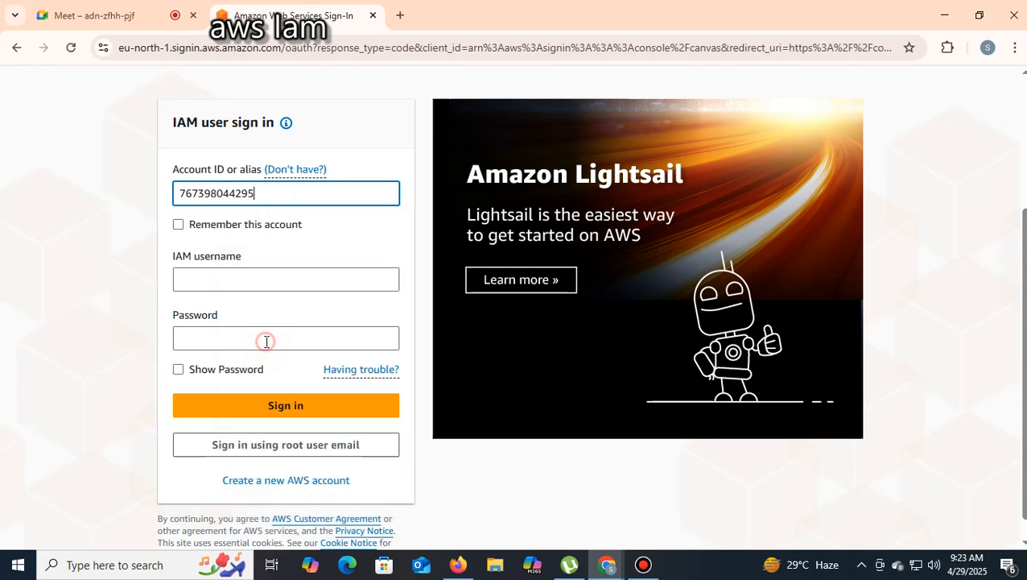
# - Enter IAM username user1 and its custom password, then sign in
pyautogui.click(228, 279)
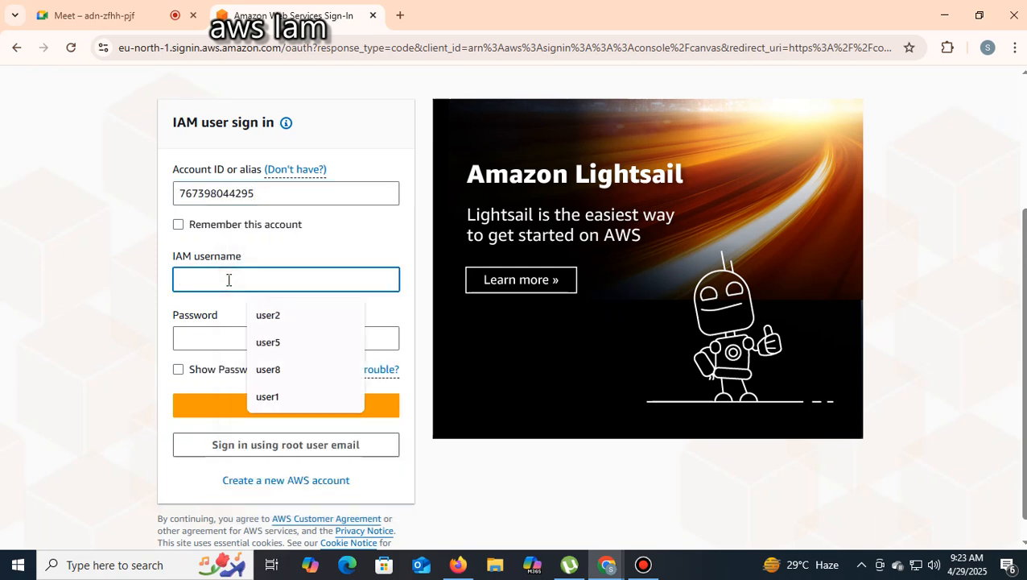
pyautogui.click(269, 396)
pyautogui.click(239, 338)
pyautogui.write('••••')
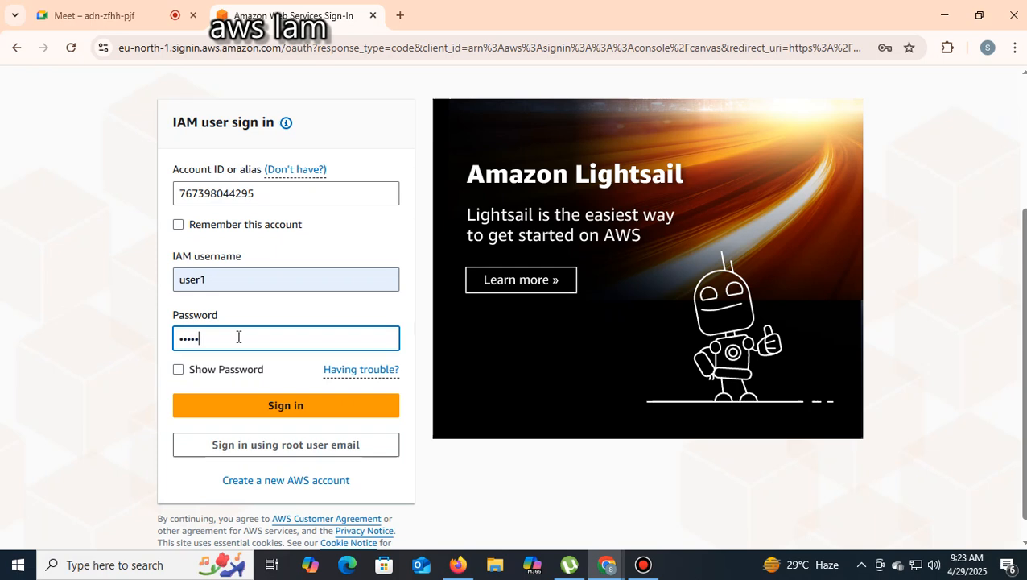
pyautogui.write('••••')
pyautogui.click(273, 405)
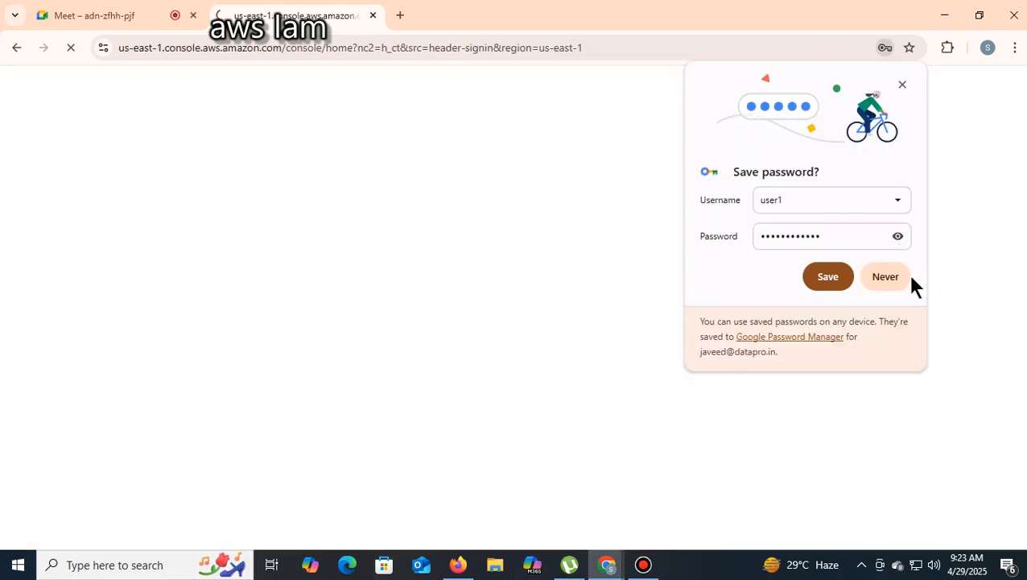
# - Decline saving the password, dismiss the console tour tips, and open S3 from Recently visited
pyautogui.click(879, 272)
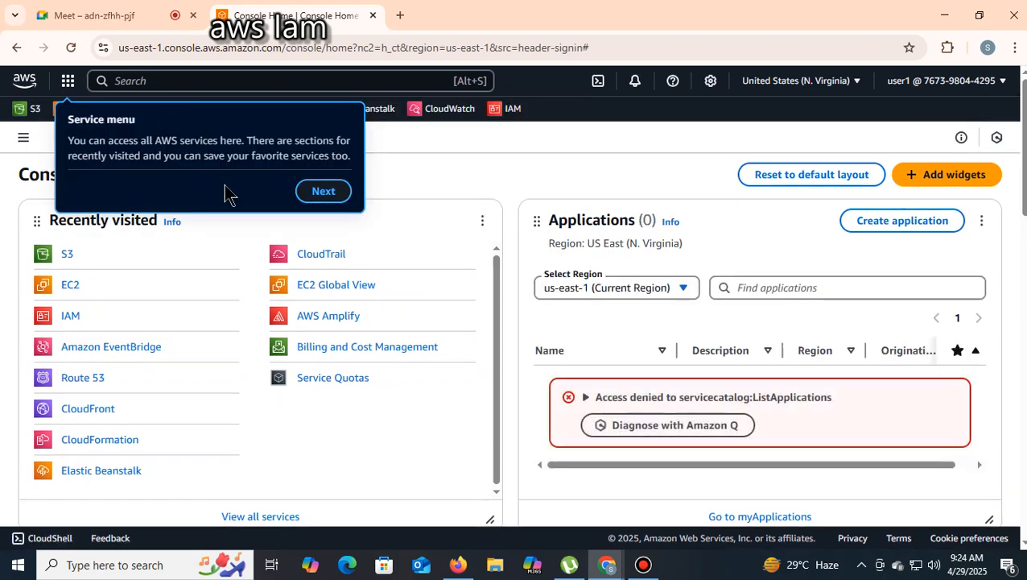
pyautogui.click(342, 192)
pyautogui.click(361, 189)
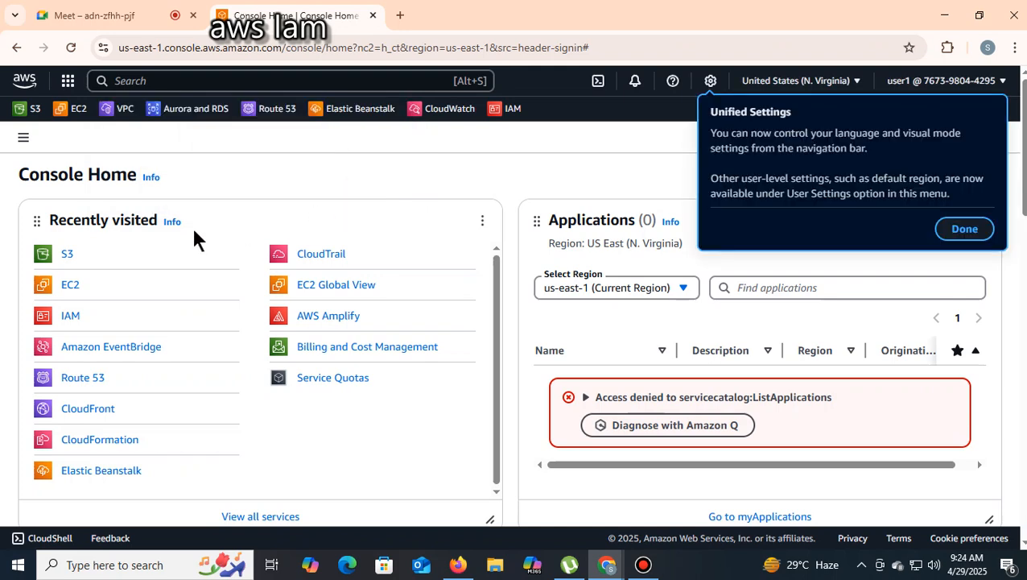
pyautogui.click(963, 228)
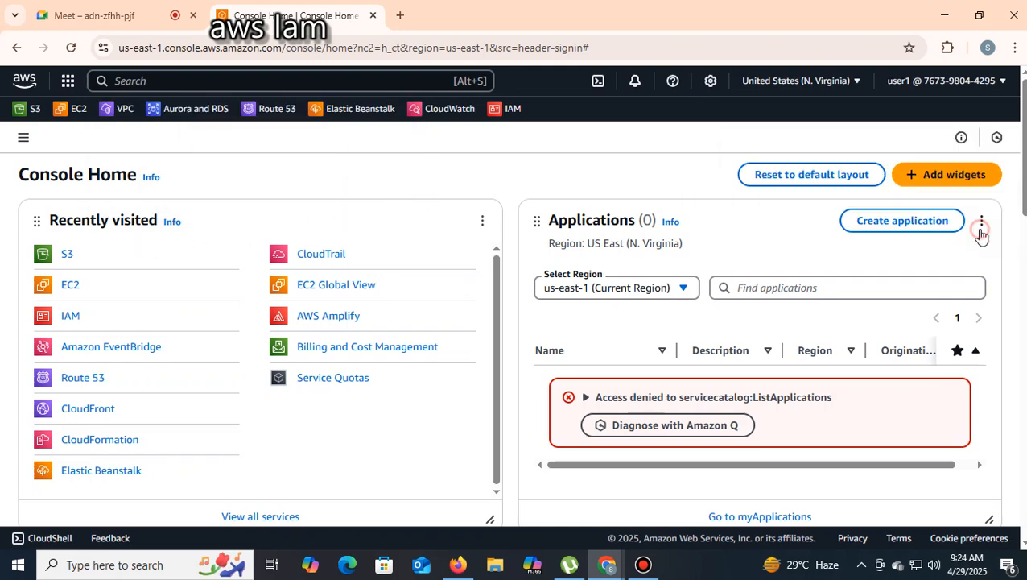
pyautogui.click(66, 253)
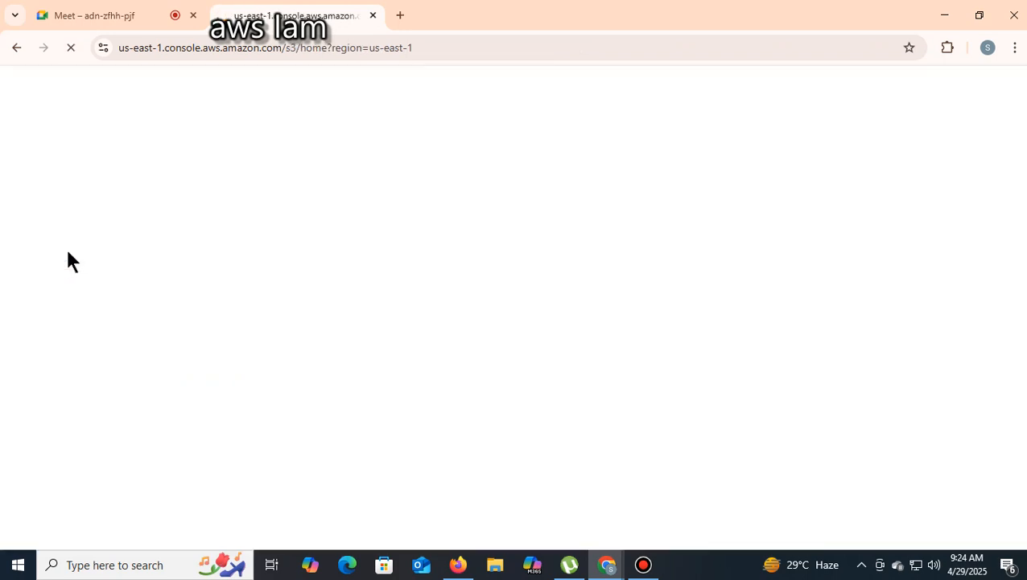
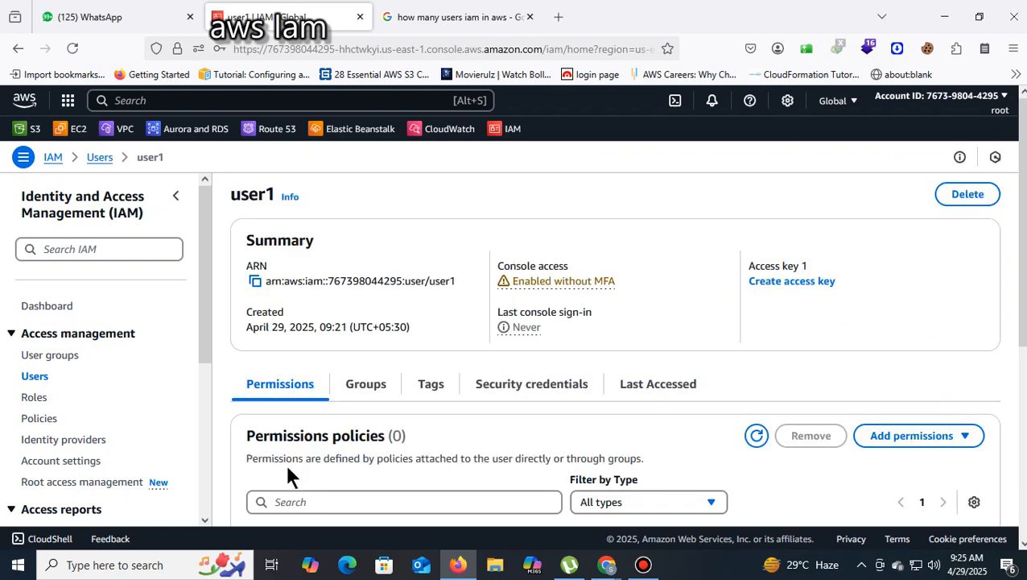
# - On user1's Permissions tab, start Add permissions and choose Attach policies directly
pyautogui.scroll(-3, 305, 458)
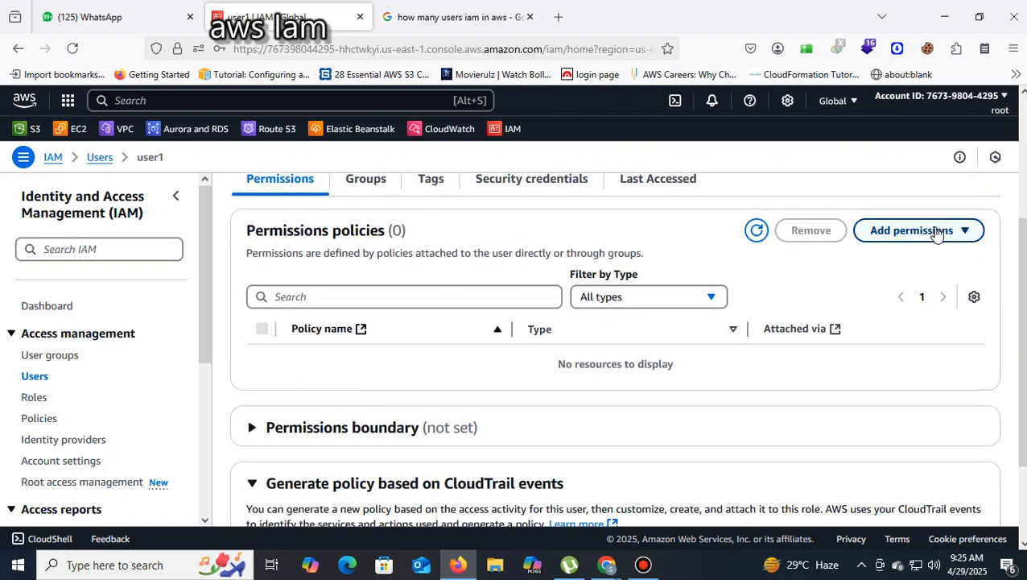
pyautogui.click(970, 233)
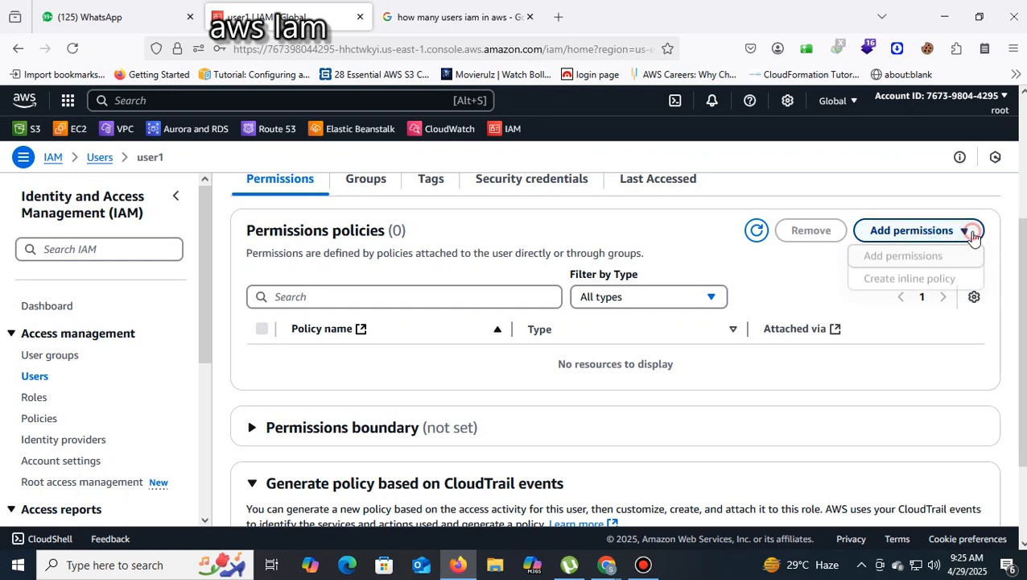
pyautogui.click(904, 262)
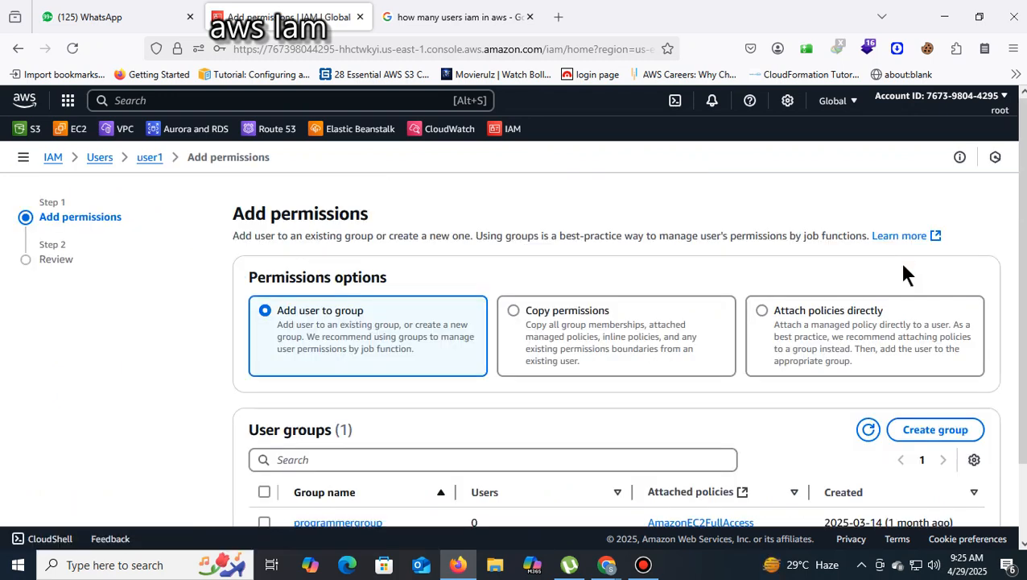
pyautogui.click(764, 311)
pyautogui.scroll(-3, 766, 312)
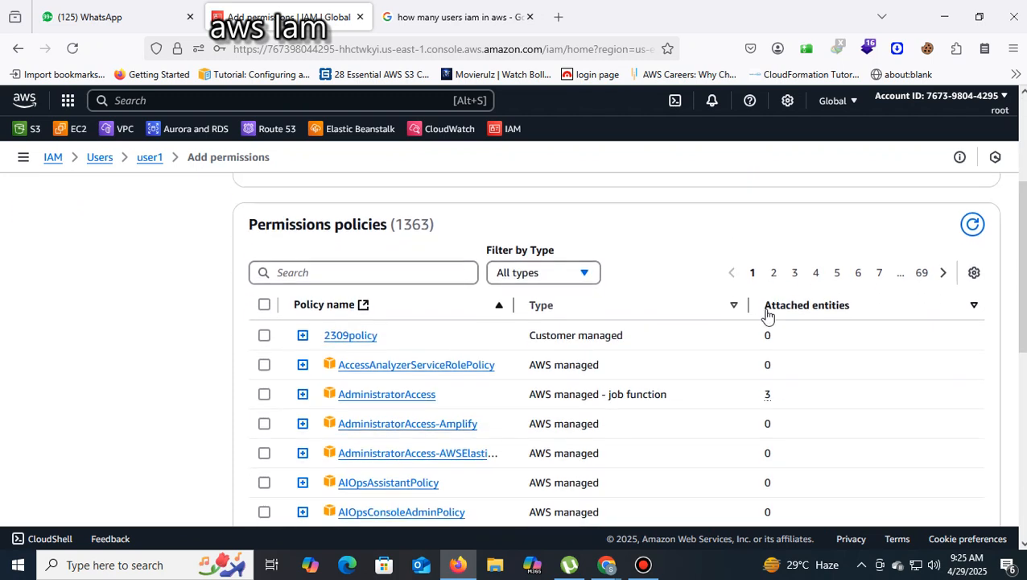
pyautogui.scroll(-3, 475, 399)
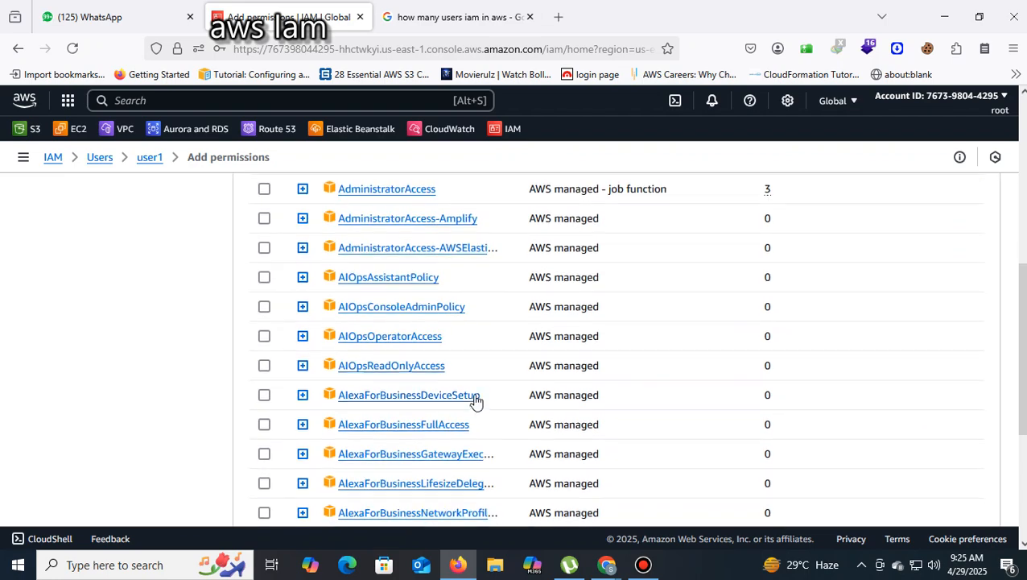
pyautogui.scroll(-3, 475, 400)
pyautogui.scroll(2, 475, 403)
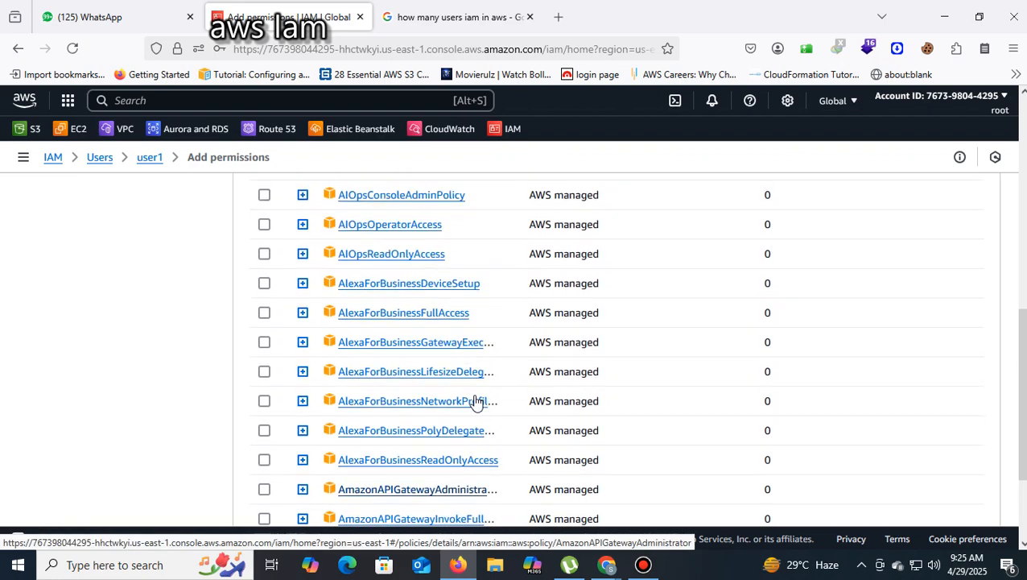
pyautogui.scroll(5, 475, 402)
pyautogui.scroll(-4, 475, 402)
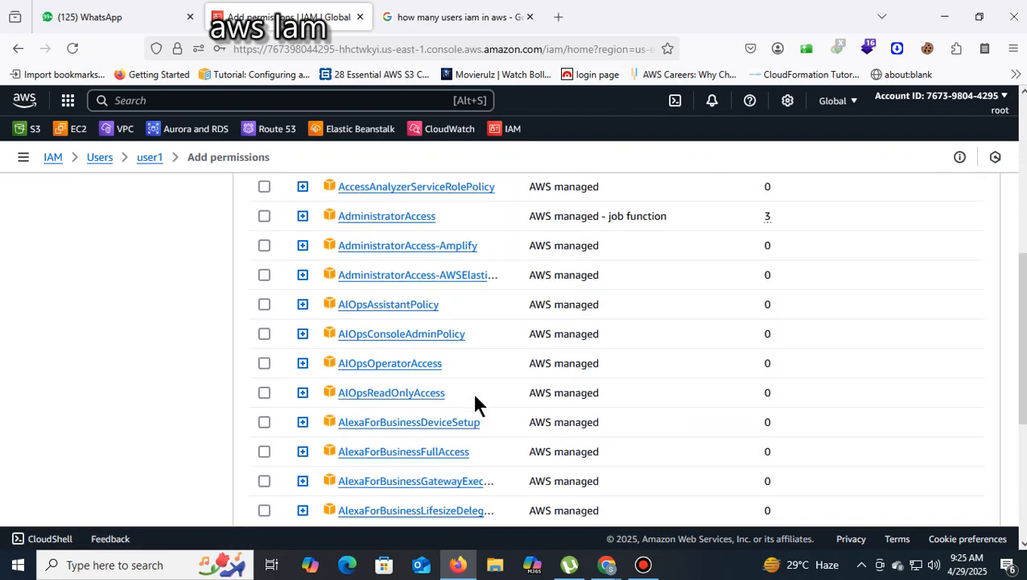
pyautogui.scroll(4, 475, 400)
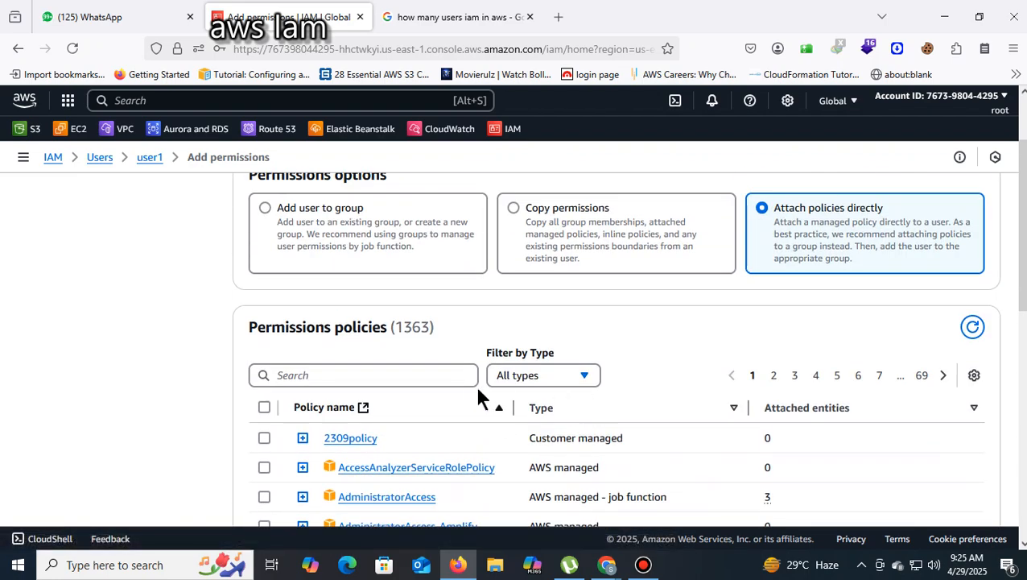
# - Filter the permissions policies list by 's3'
pyautogui.scroll(-3, 470, 396)
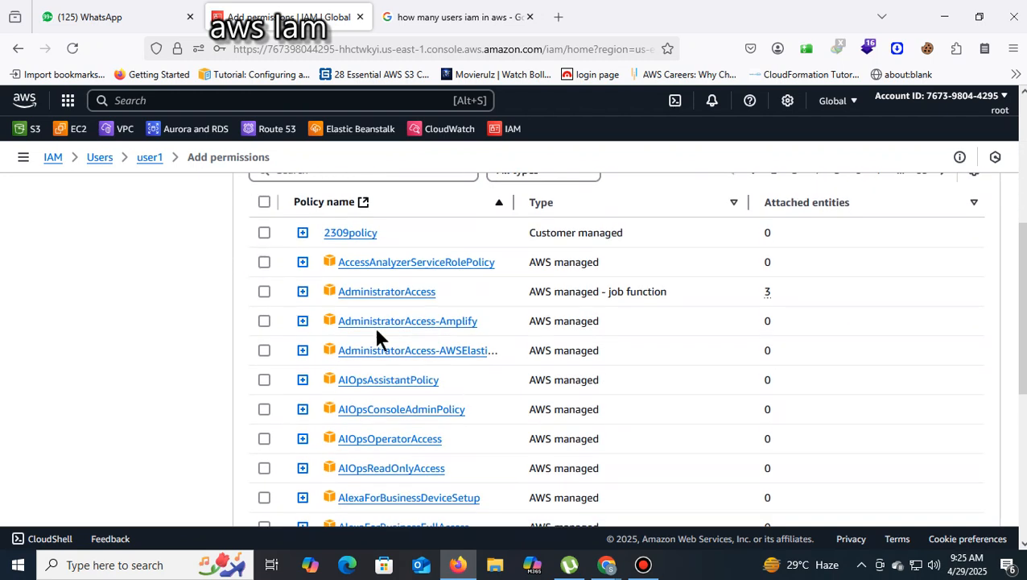
pyautogui.moveTo(445, 297); pyautogui.dragTo(290, 298)
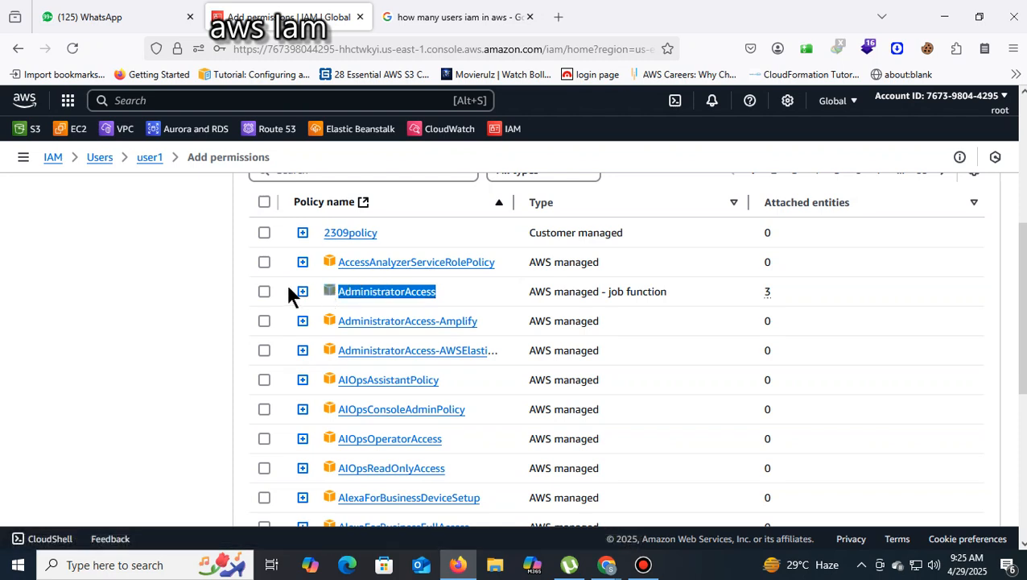
pyautogui.scroll(2, 472, 314)
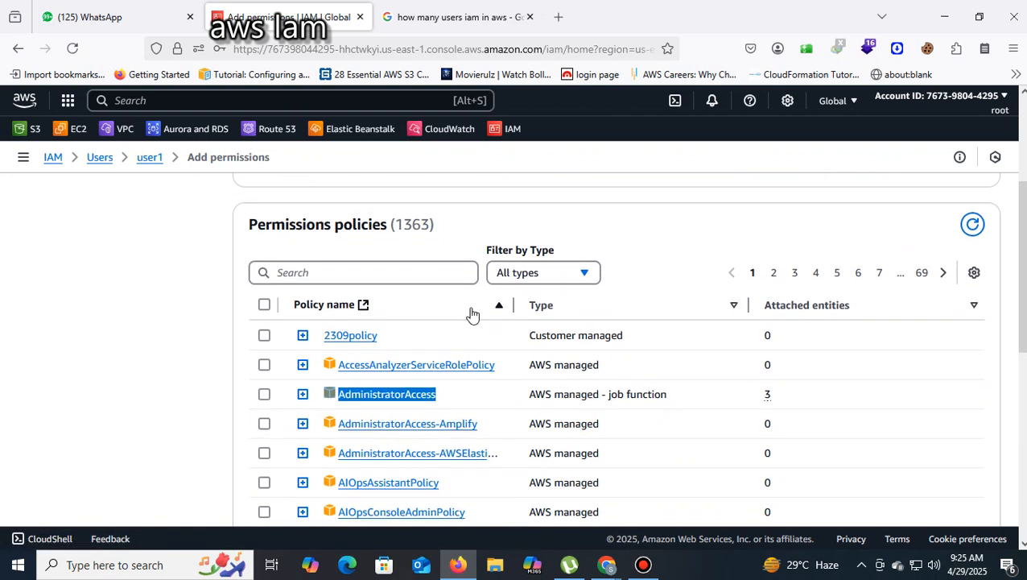
pyautogui.click(347, 277)
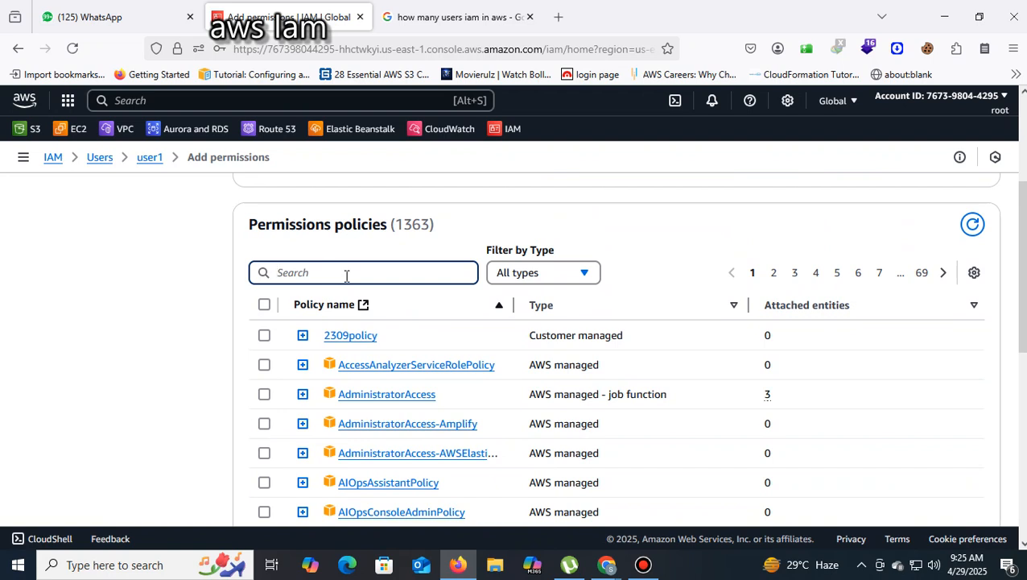
pyautogui.write('s3')
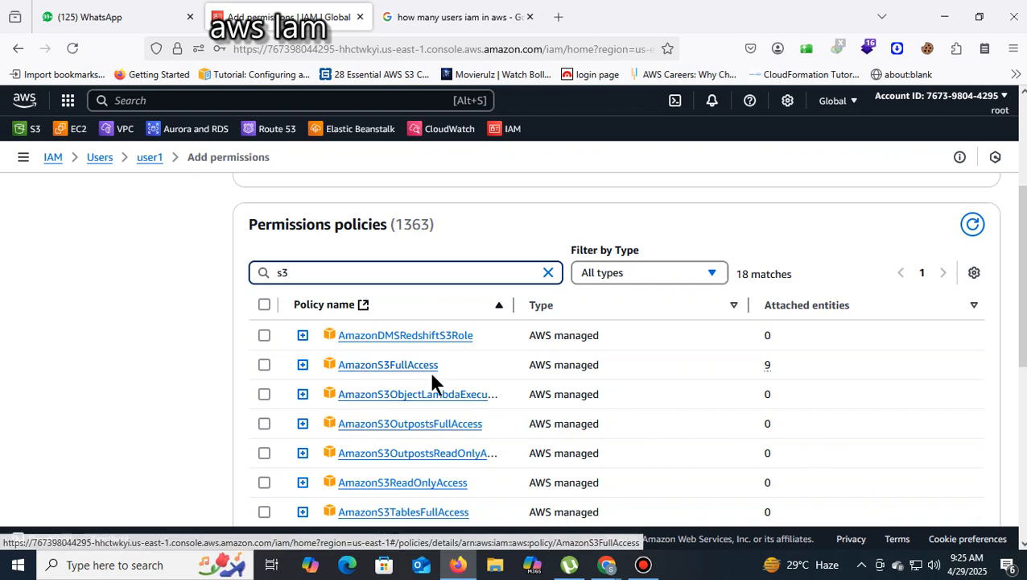
# - Select AmazonS3ReadOnlyAccess instead of AmazonS3FullAccess and continue to the review step
pyautogui.scroll(-2, 430, 371)
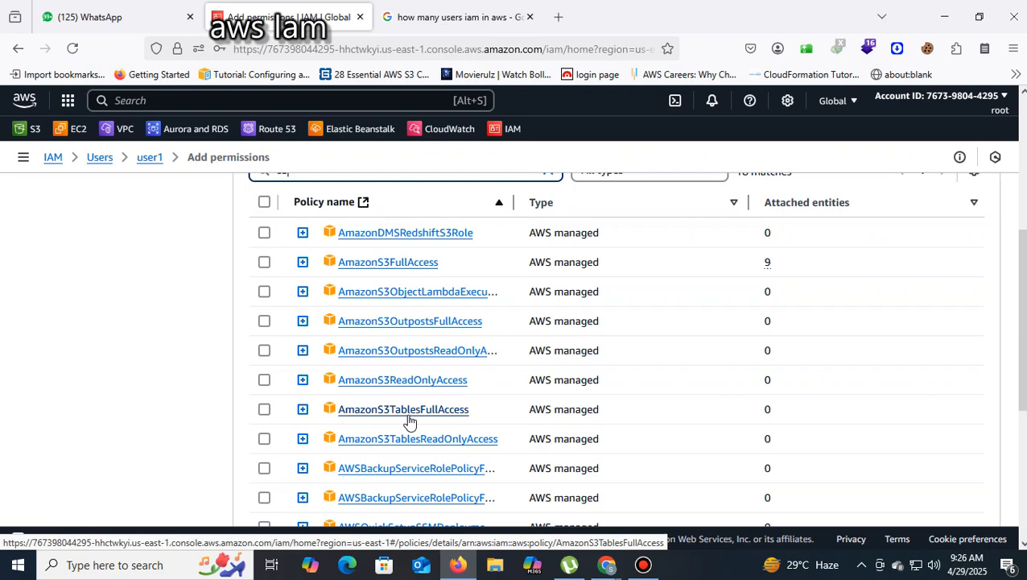
pyautogui.scroll(-3, 439, 483)
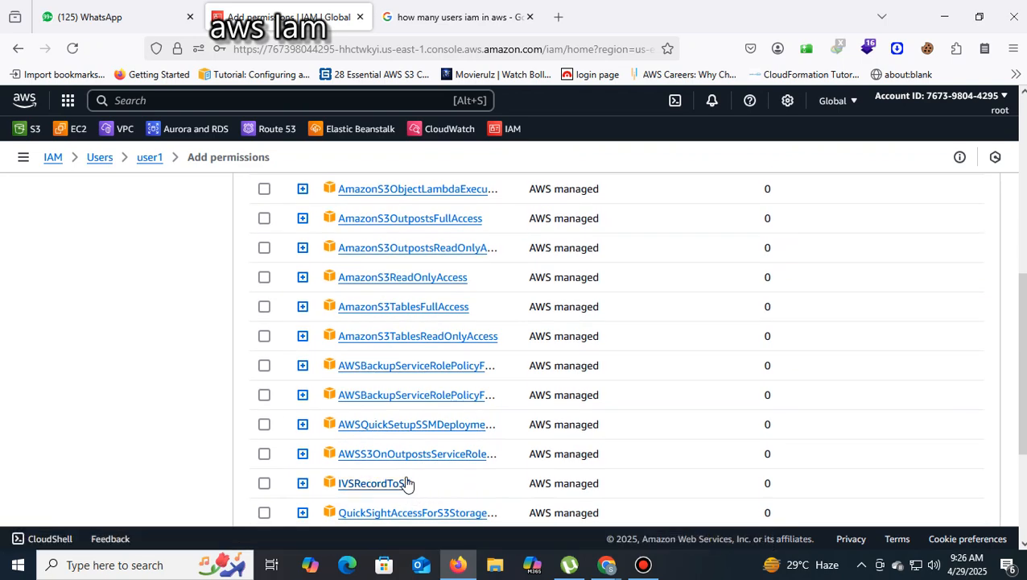
pyautogui.scroll(5, 424, 471)
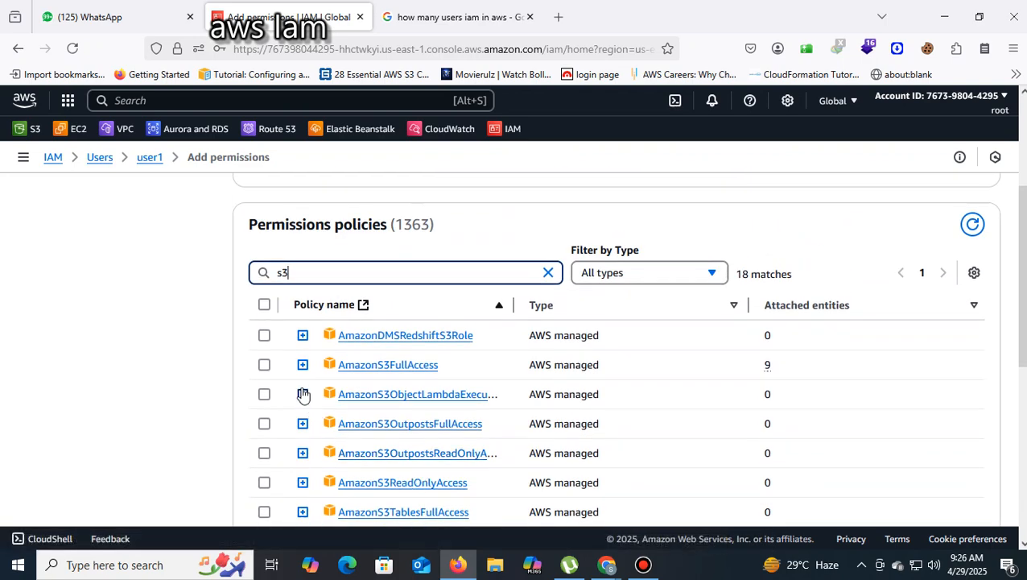
pyautogui.click(265, 365)
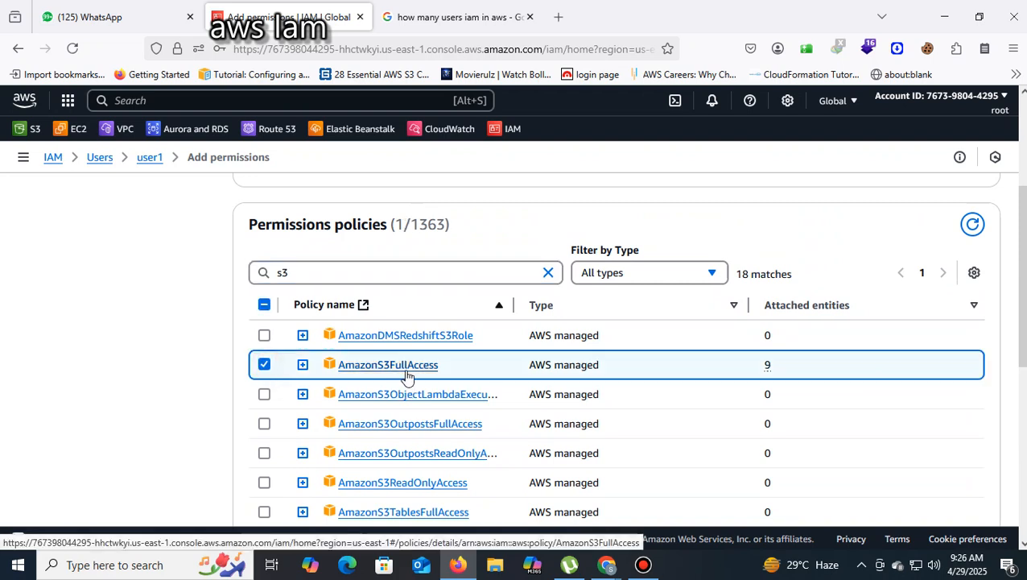
pyautogui.click(264, 366)
pyautogui.scroll(-3, 261, 376)
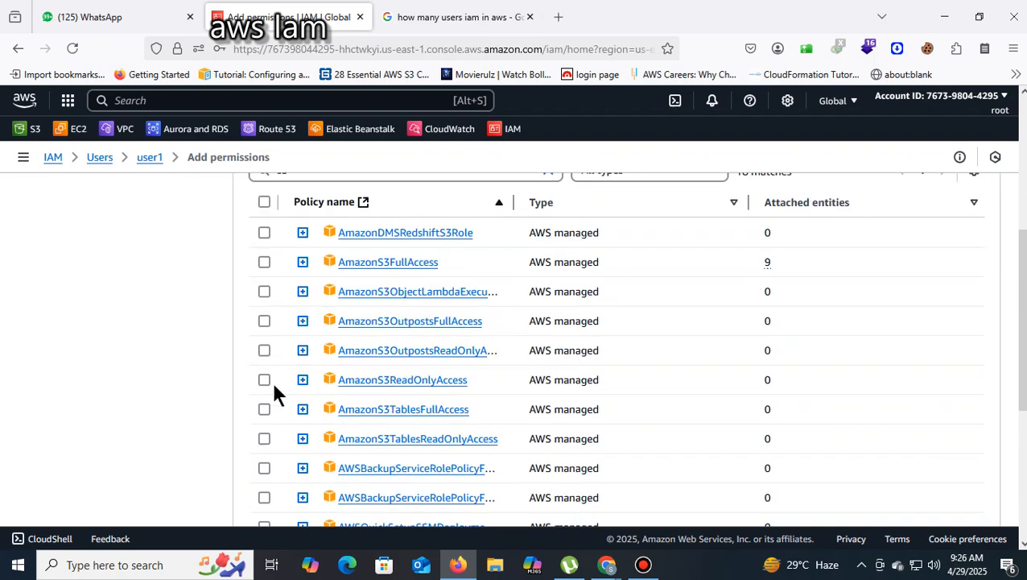
pyautogui.click(265, 379)
pyautogui.scroll(-5, 922, 322)
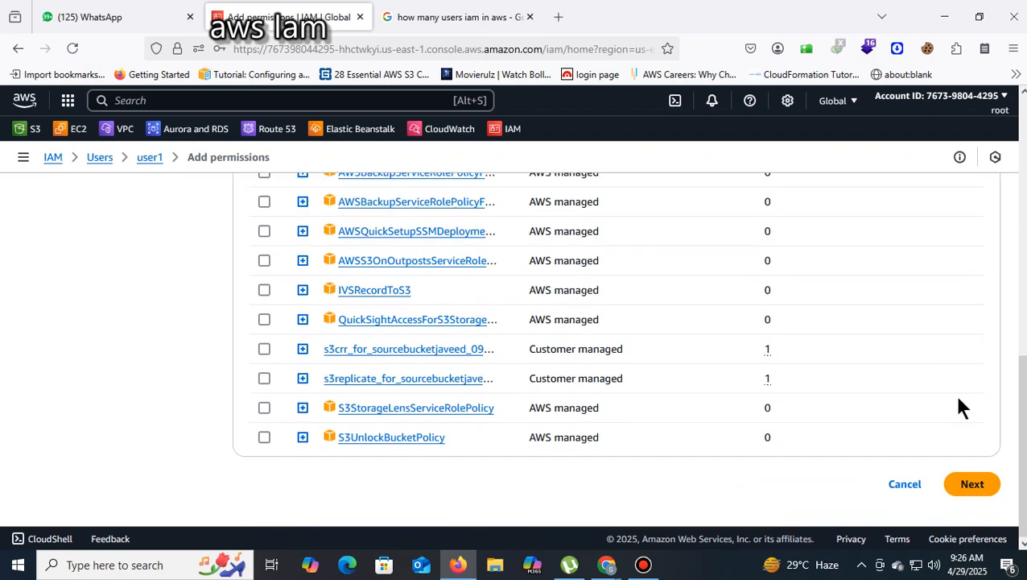
pyautogui.click(974, 484)
# - Confirm adding AmazonS3ReadOnlyAccess and check it is listed in user1's permissions policies
pyautogui.click(979, 485)
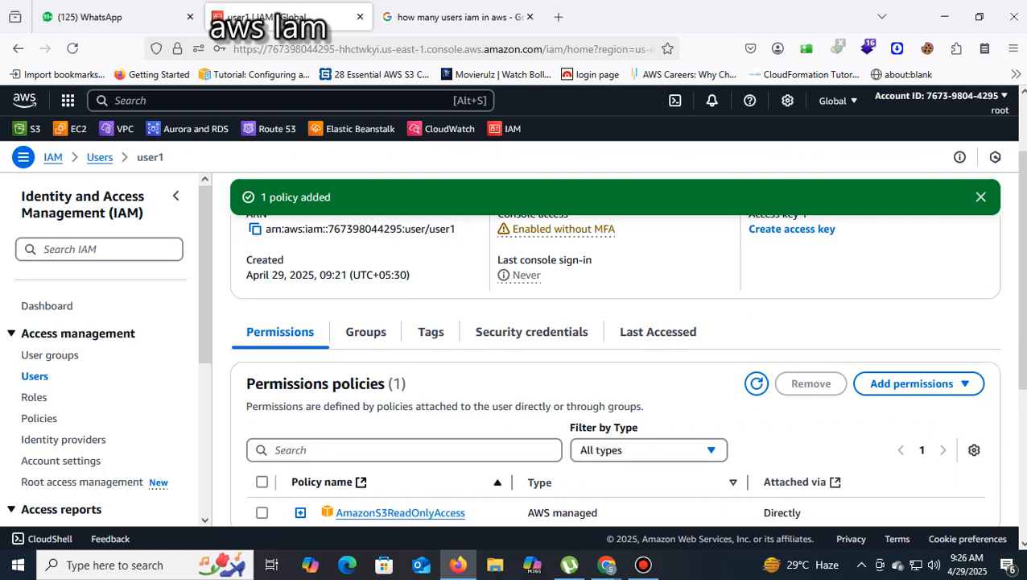
pyautogui.scroll(-2, 354, 438)
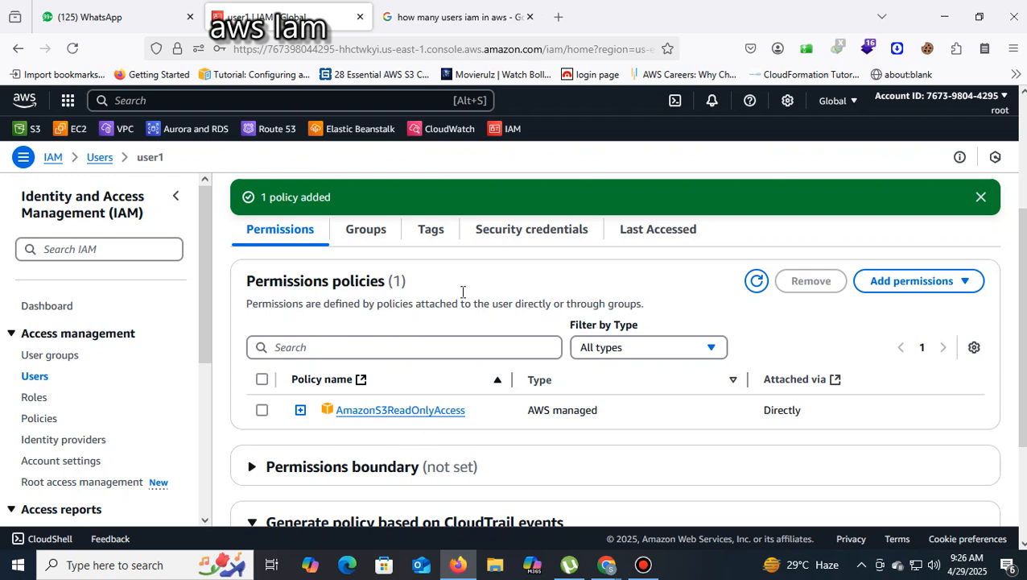
# - Switch between the taskbar windows to the Chrome EC2 Dashboard signed in as user1
pyautogui.moveTo(605, 573)
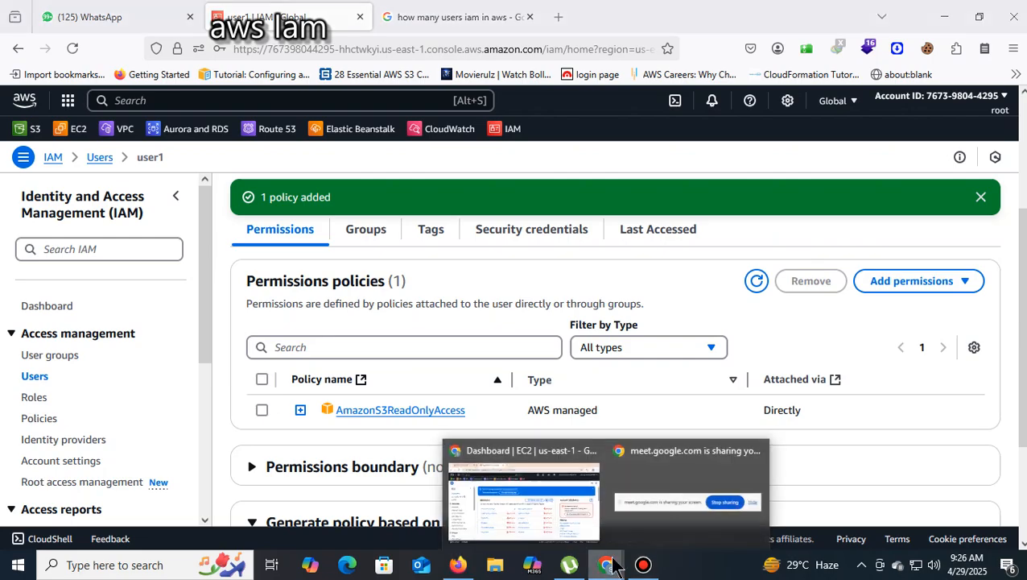
pyautogui.click(648, 486)
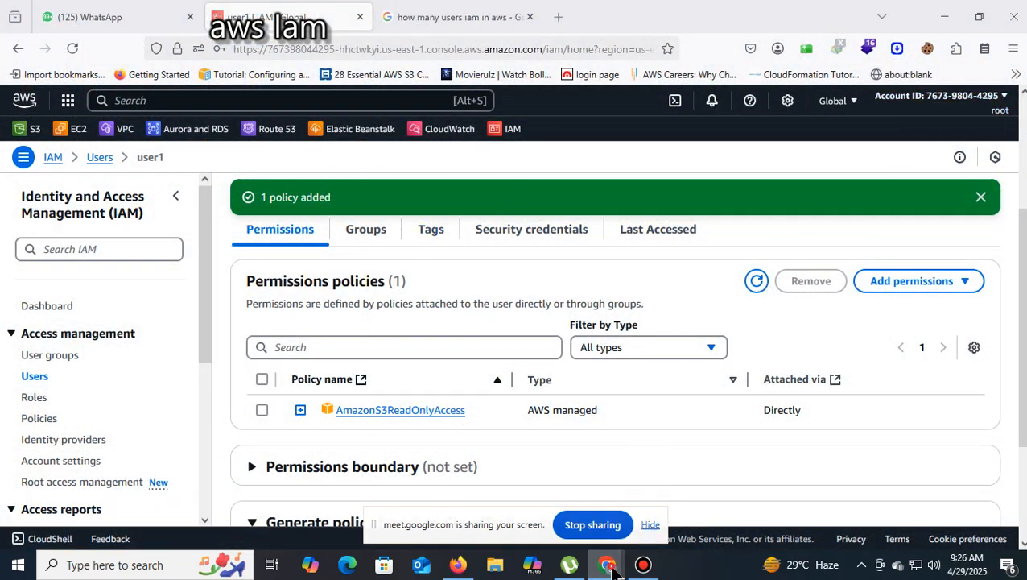
pyautogui.moveTo(610, 568)
pyautogui.click(525, 508)
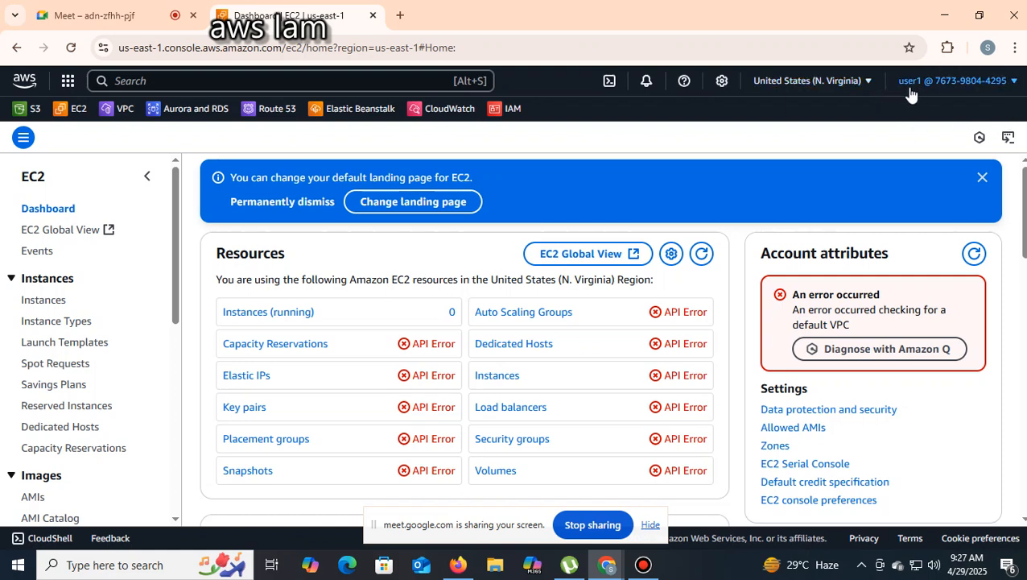
pyautogui.click(461, 565)
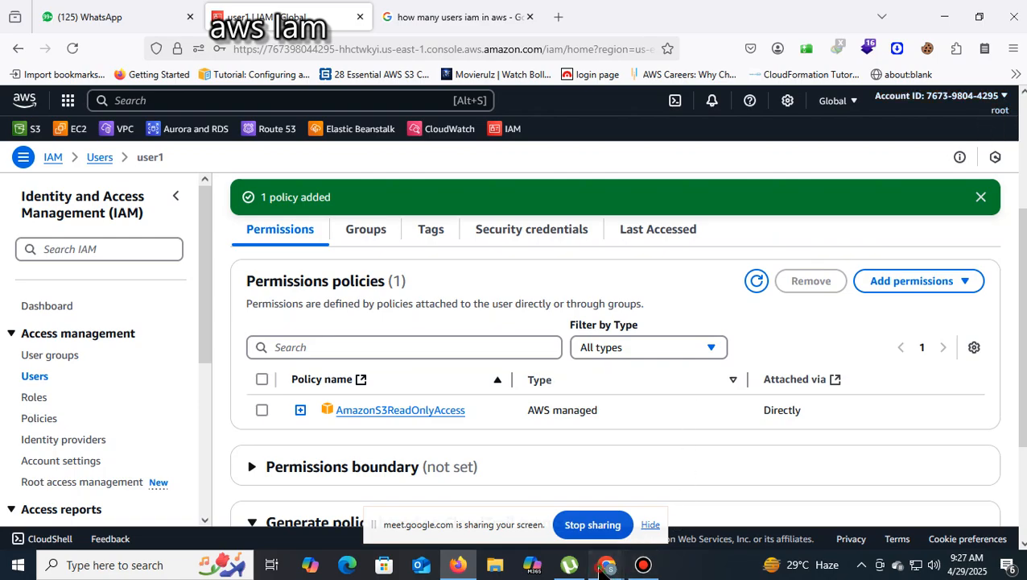
pyautogui.moveTo(602, 568)
pyautogui.click(584, 502)
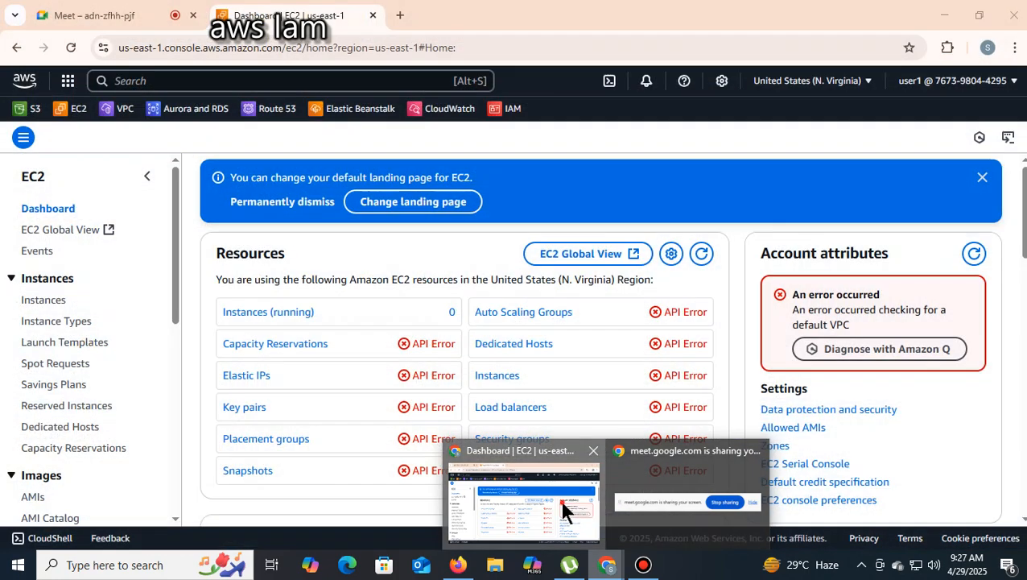
# - As user1, open the S3 bucket list and view datapro.png in the second bucket
pyautogui.click(38, 108)
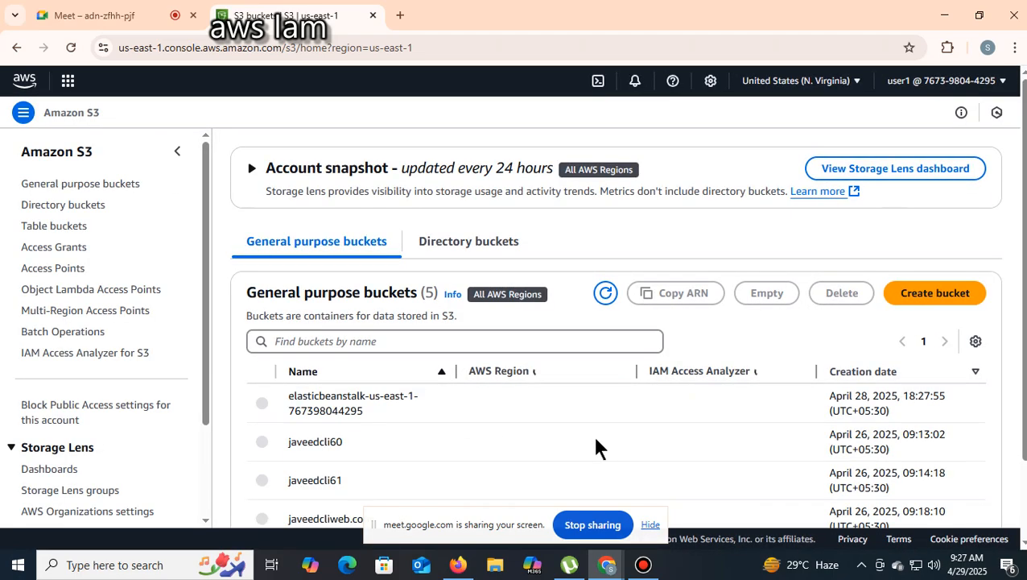
pyautogui.scroll(-2, 550, 382)
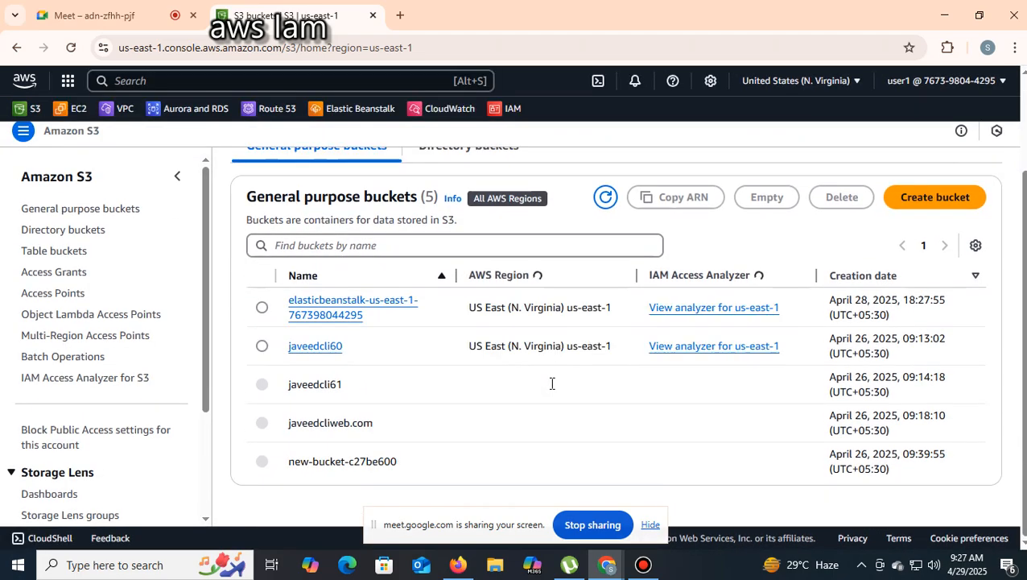
pyautogui.click(319, 349)
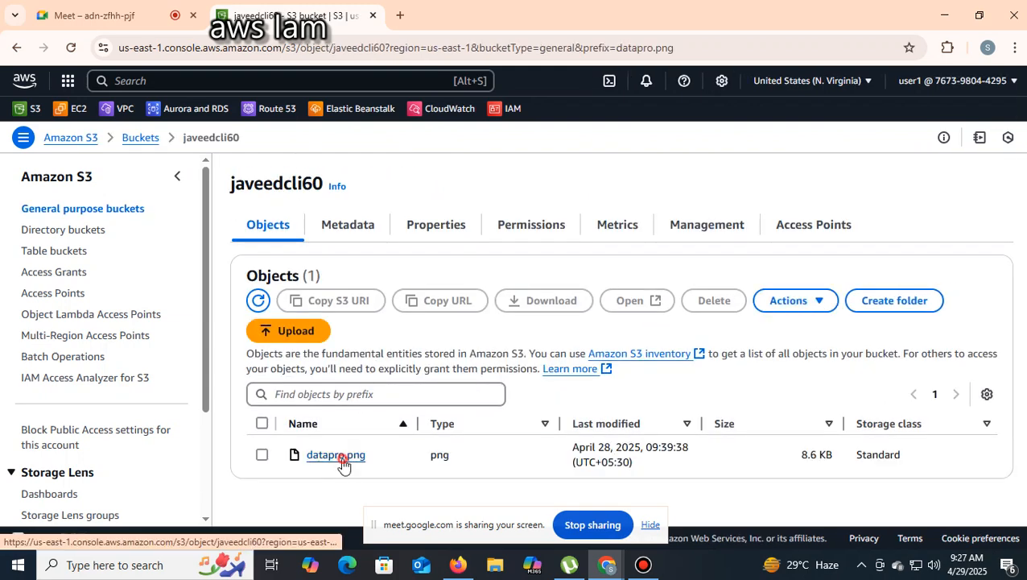
pyautogui.click(336, 455)
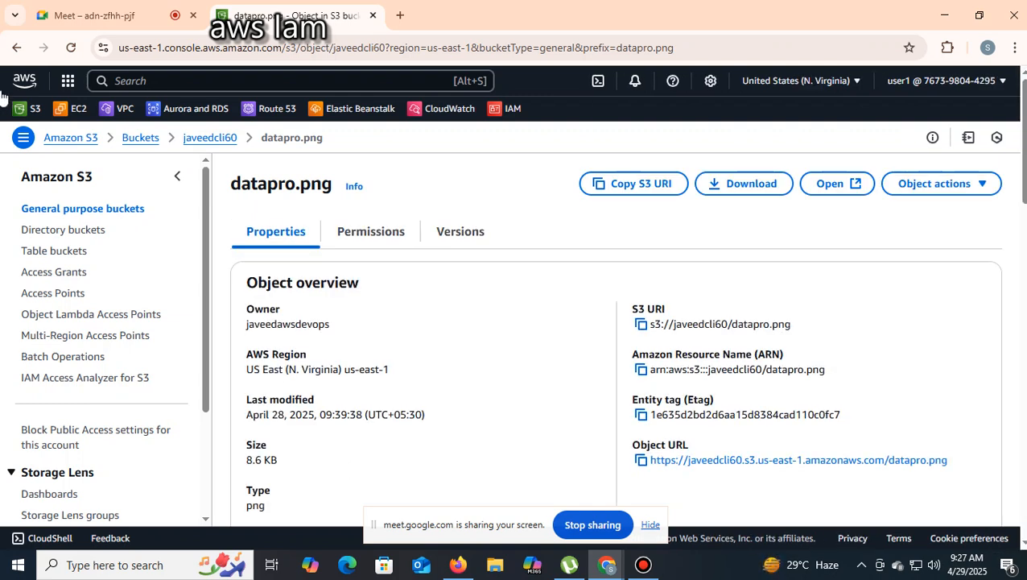
pyautogui.click(16, 48)
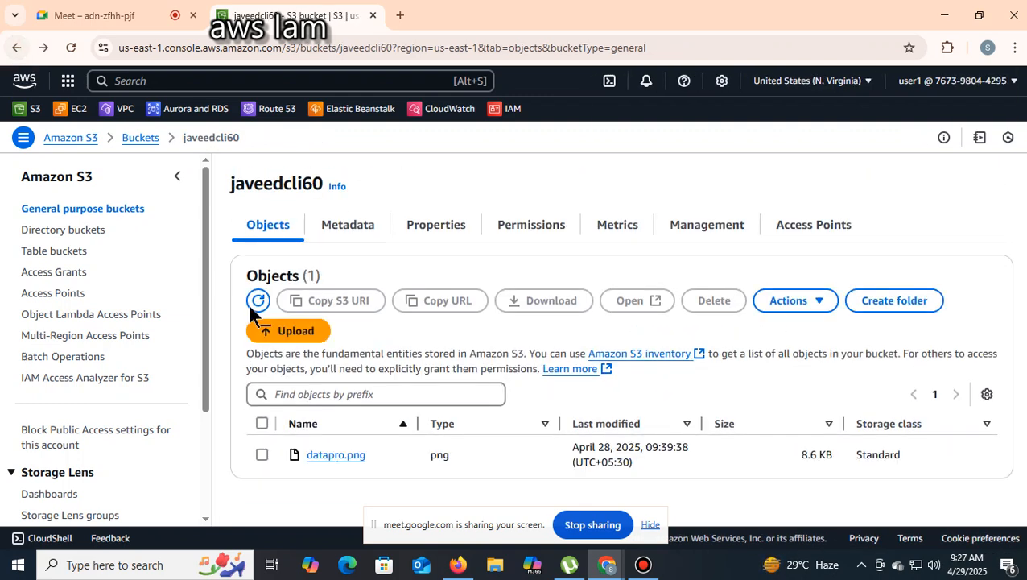
# - Try uploading datapro.png from the Desktop to javeedcli60, which fails with Access Denied
pyautogui.click(296, 332)
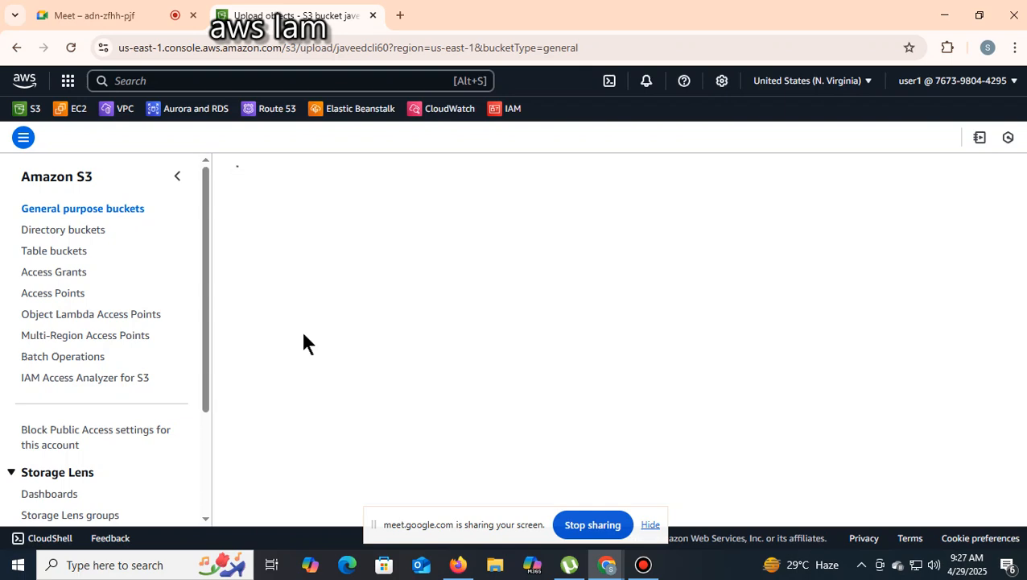
pyautogui.click(867, 319)
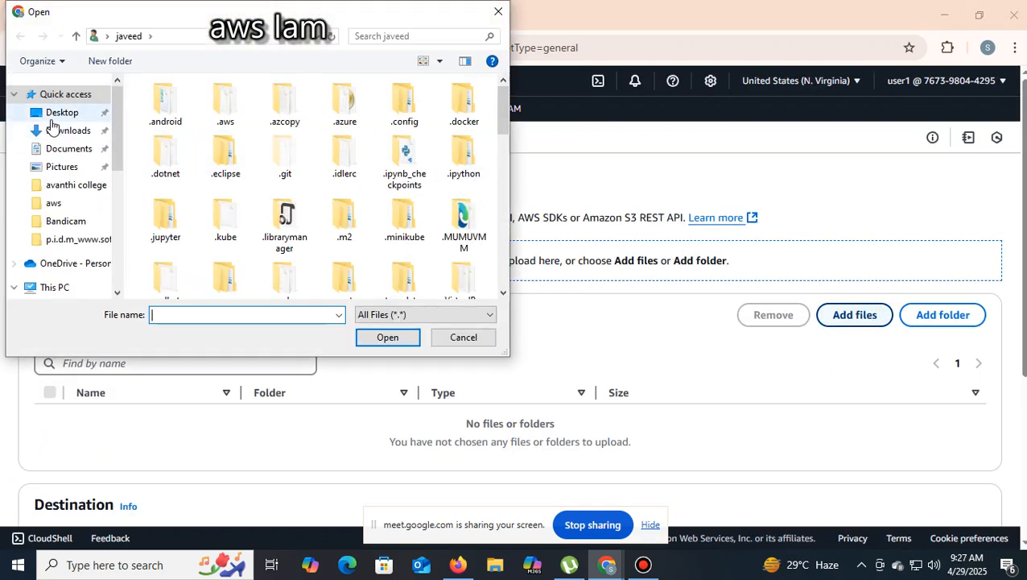
pyautogui.click(52, 119)
pyautogui.scroll(-10, 304, 169)
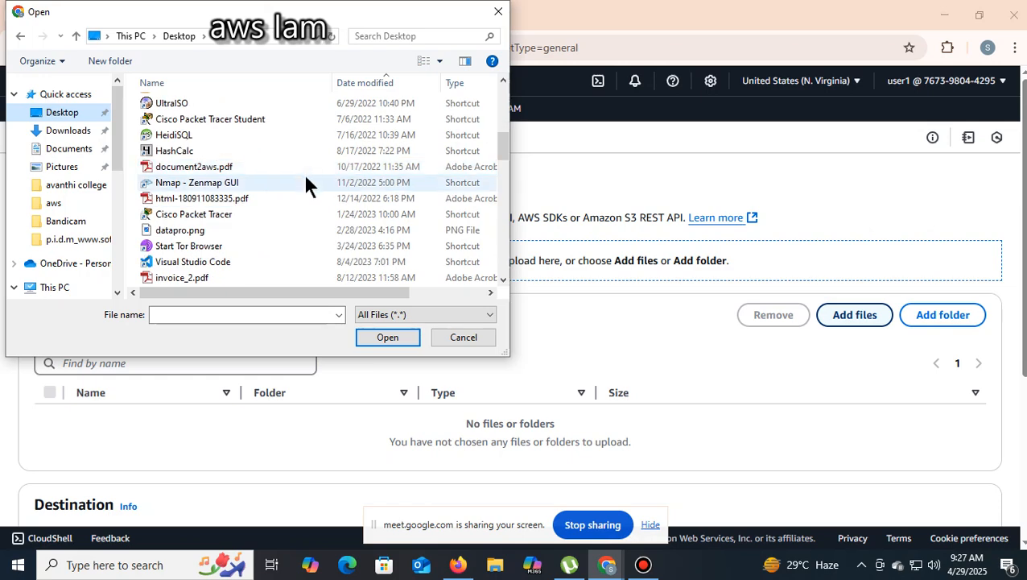
pyautogui.click(214, 230)
pyautogui.click(387, 336)
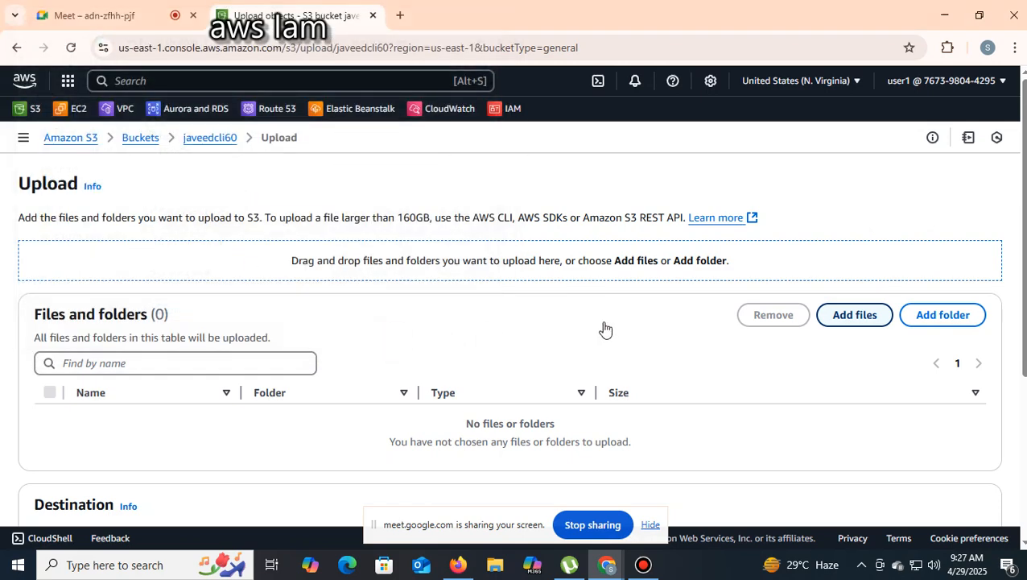
pyautogui.scroll(-3, 594, 354)
pyautogui.click(969, 483)
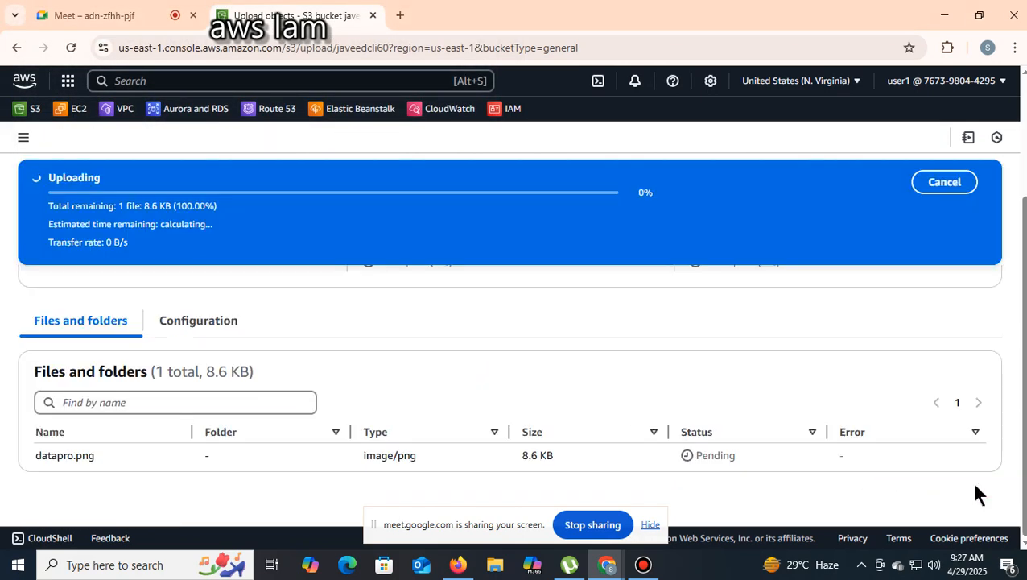
pyautogui.moveTo(117, 177); pyautogui.dragTo(4, 191)
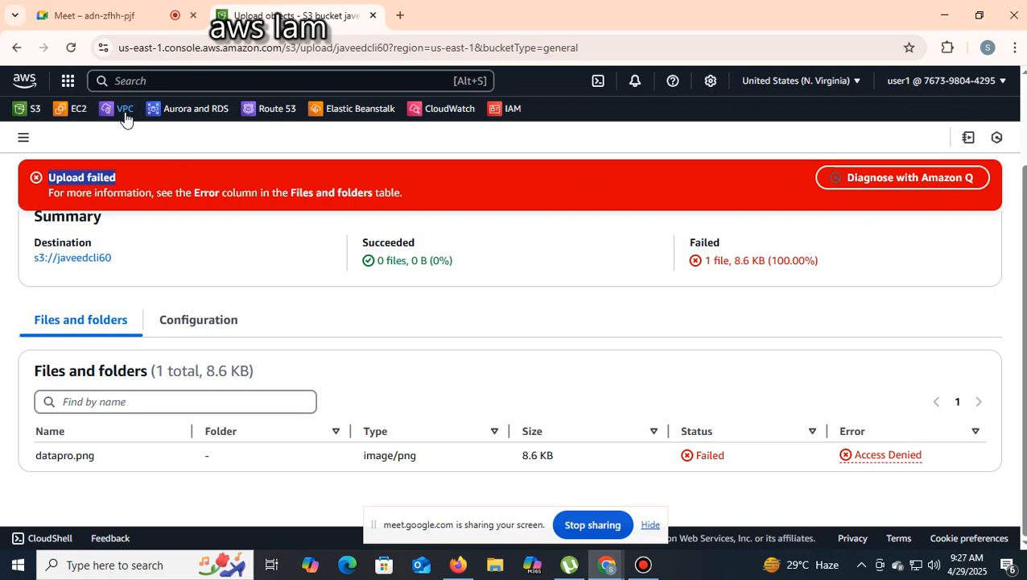
pyautogui.click(80, 110)
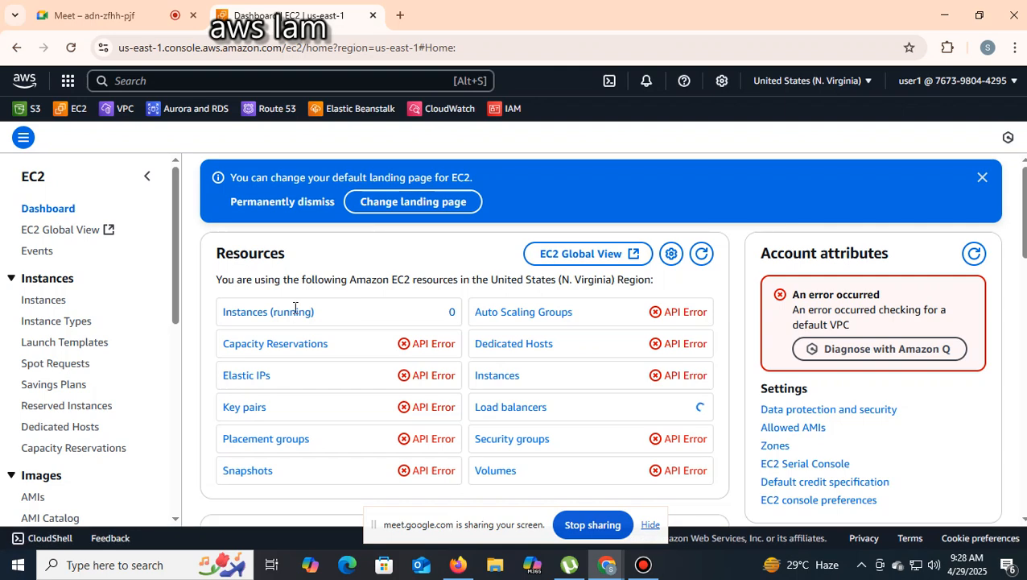
# - View running EC2 instances, which fails as unauthorized for ec2:DescribeInstances, then return to Firefox's IAM user1 page
pyautogui.click(297, 313)
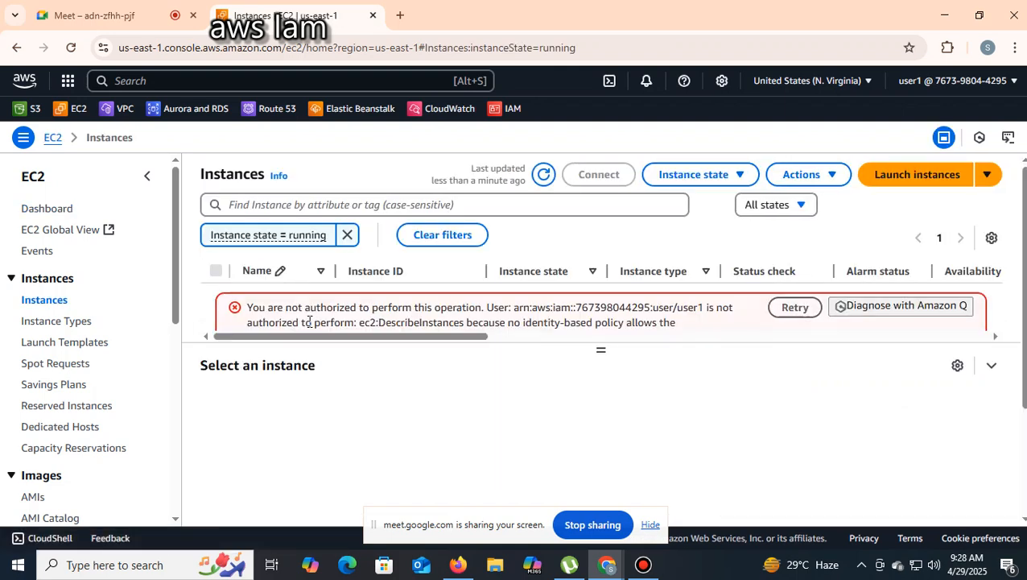
pyautogui.moveTo(240, 307); pyautogui.dragTo(708, 326)
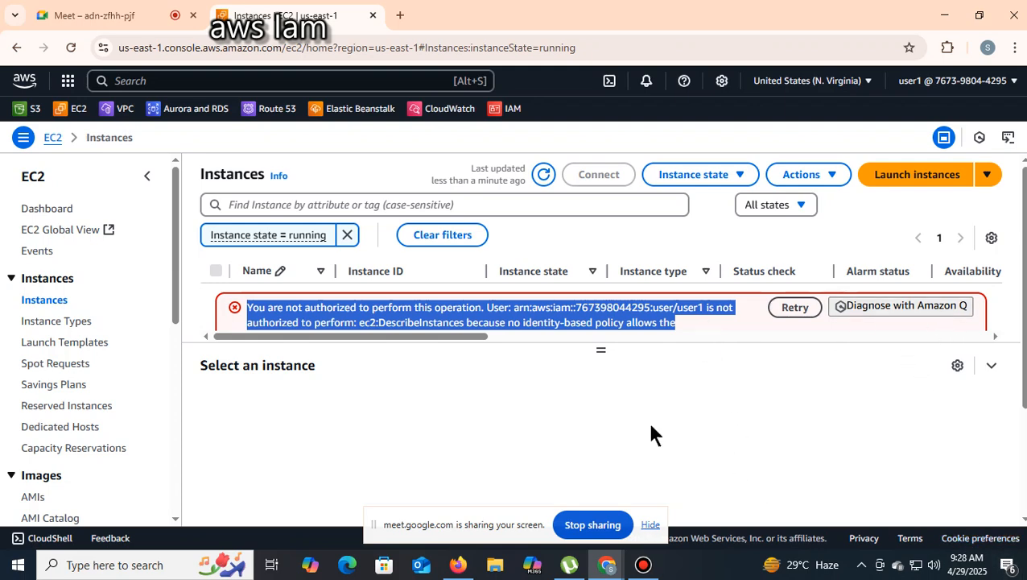
pyautogui.click(458, 564)
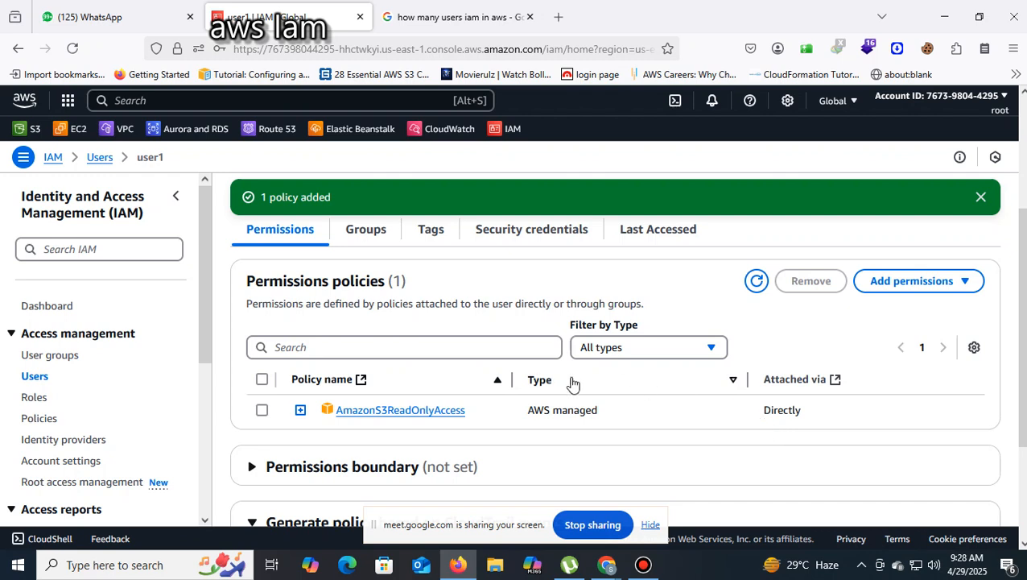
# - Remove the AmazonS3ReadOnlyAccess policy from user1
pyautogui.click(260, 378)
pyautogui.click(810, 281)
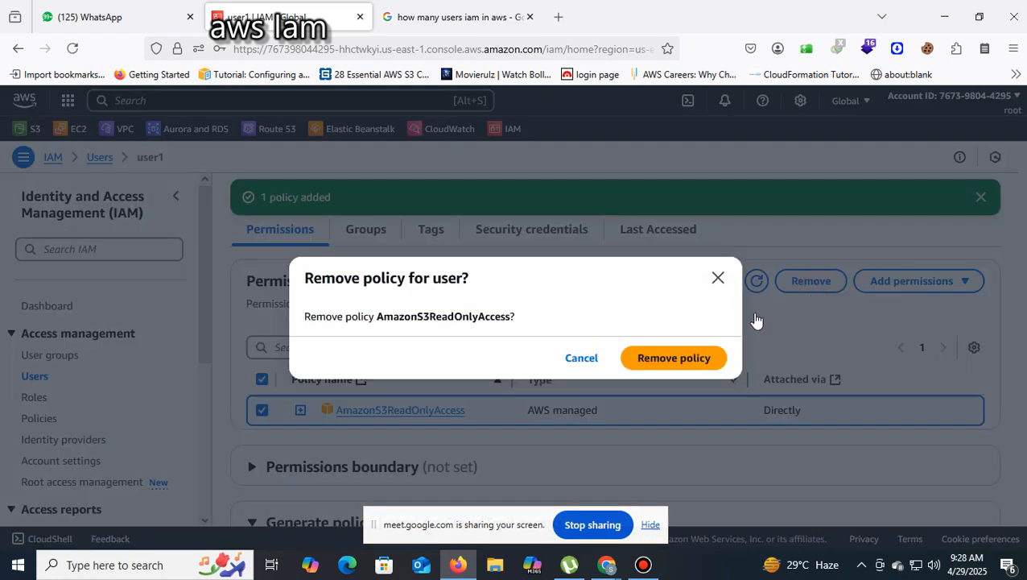
pyautogui.click(655, 358)
# - Attach AmazonS3FullAccess directly to user1, found through an 's3' policy search
pyautogui.scroll(2, 789, 432)
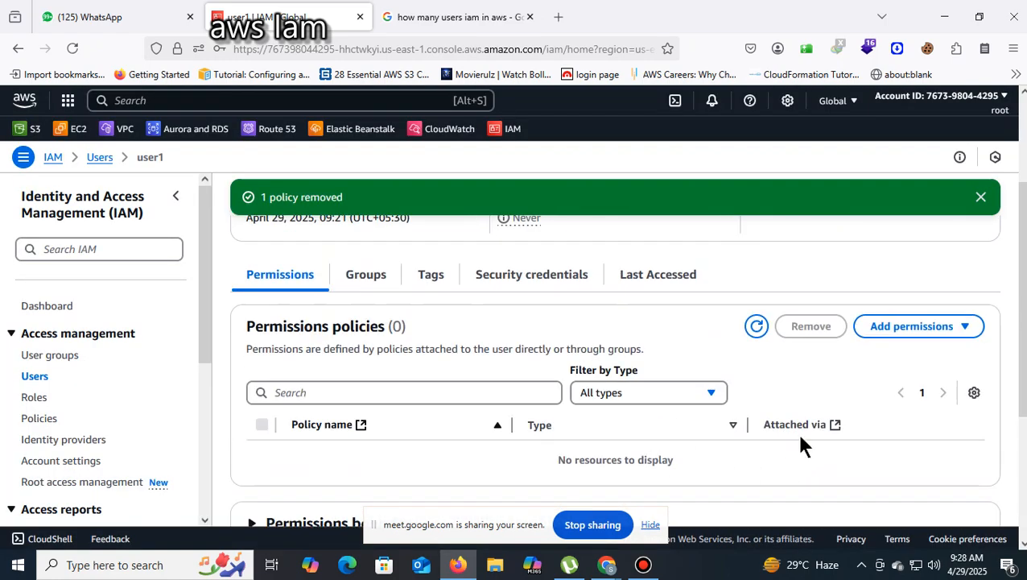
pyautogui.click(889, 329)
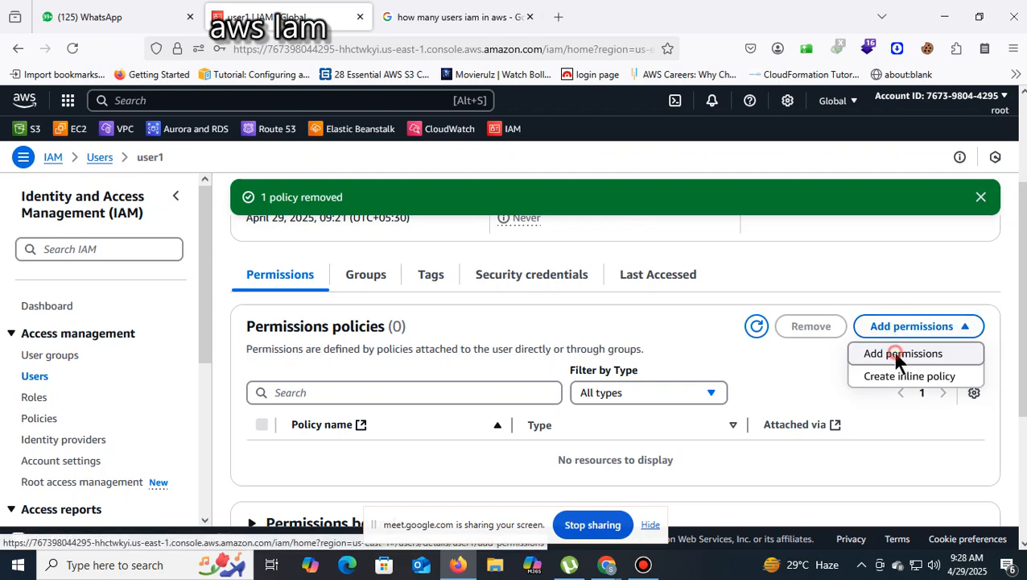
pyautogui.click(897, 355)
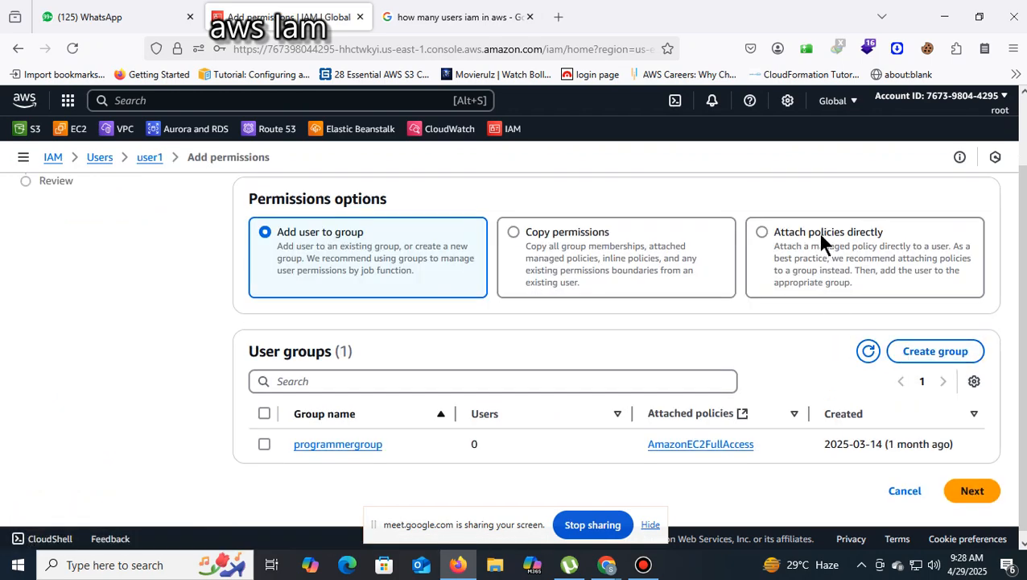
pyautogui.click(821, 239)
pyautogui.scroll(-3, 826, 258)
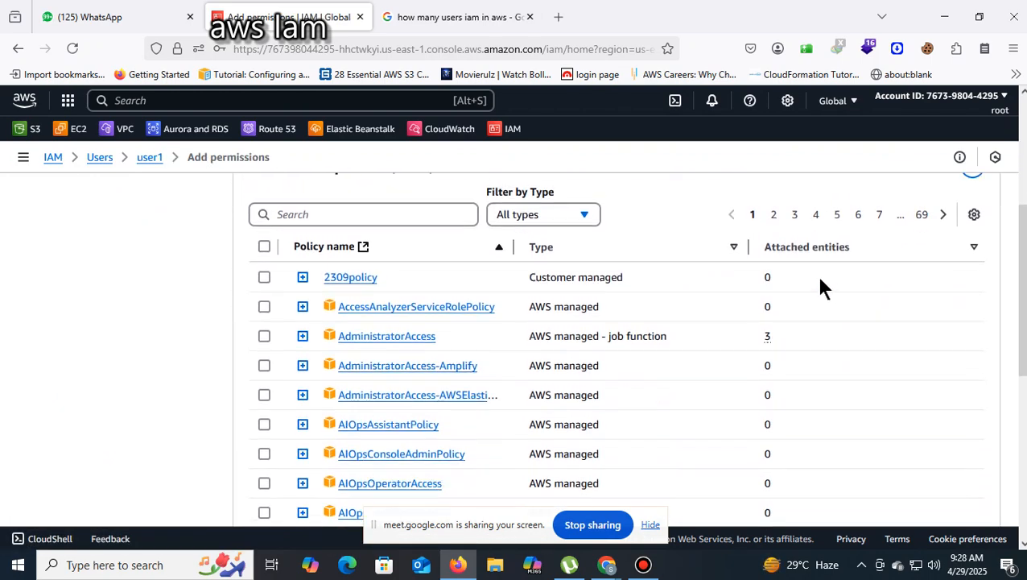
pyautogui.click(287, 190)
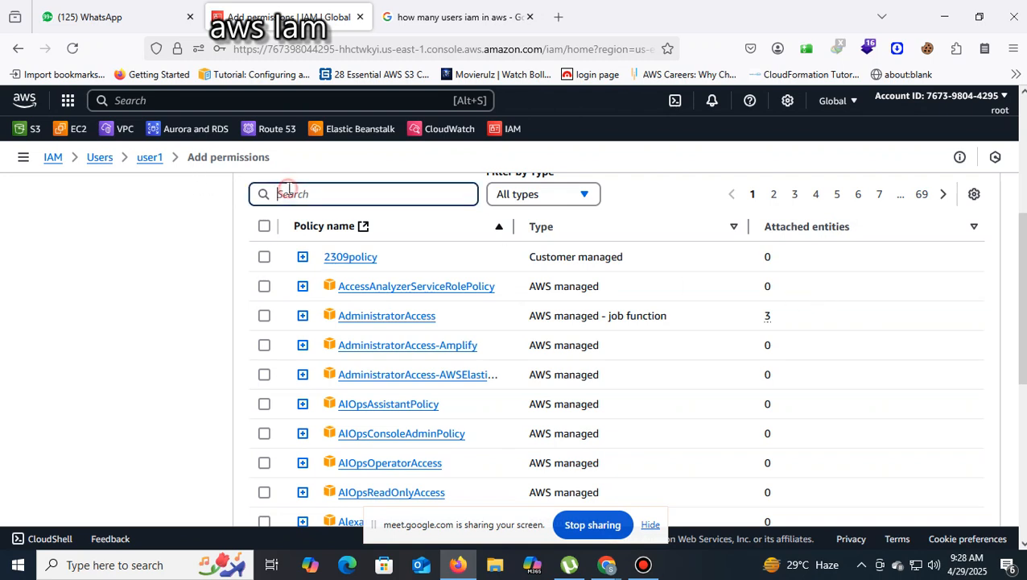
pyautogui.write('s3')
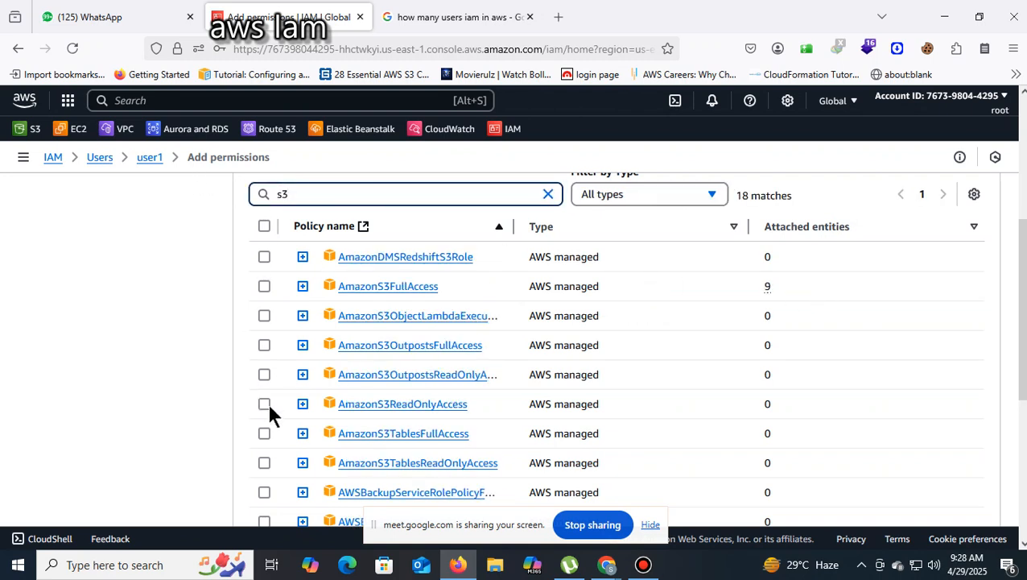
pyautogui.click(264, 286)
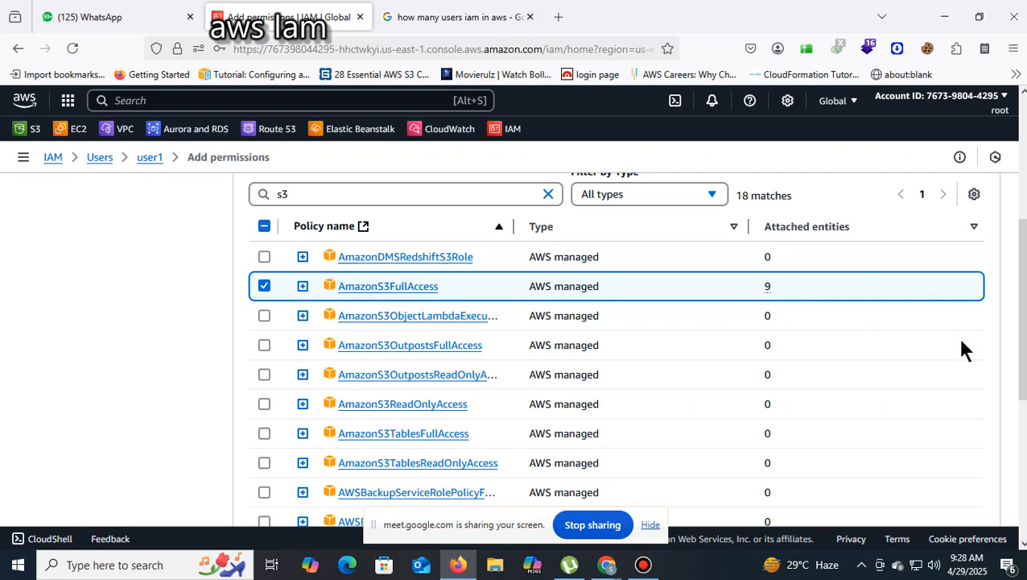
pyautogui.scroll(-4, 960, 366)
pyautogui.click(974, 486)
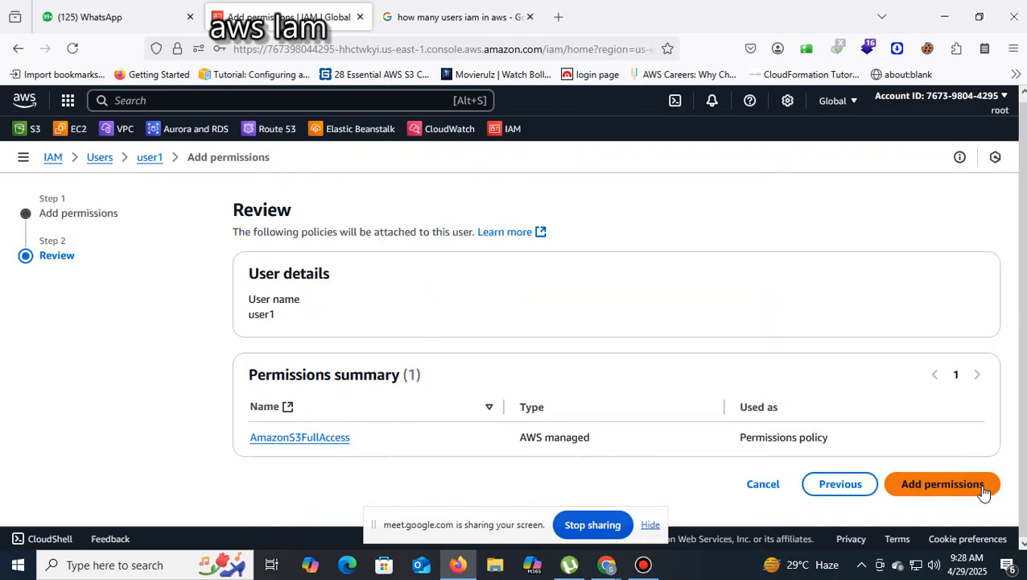
pyautogui.click(978, 490)
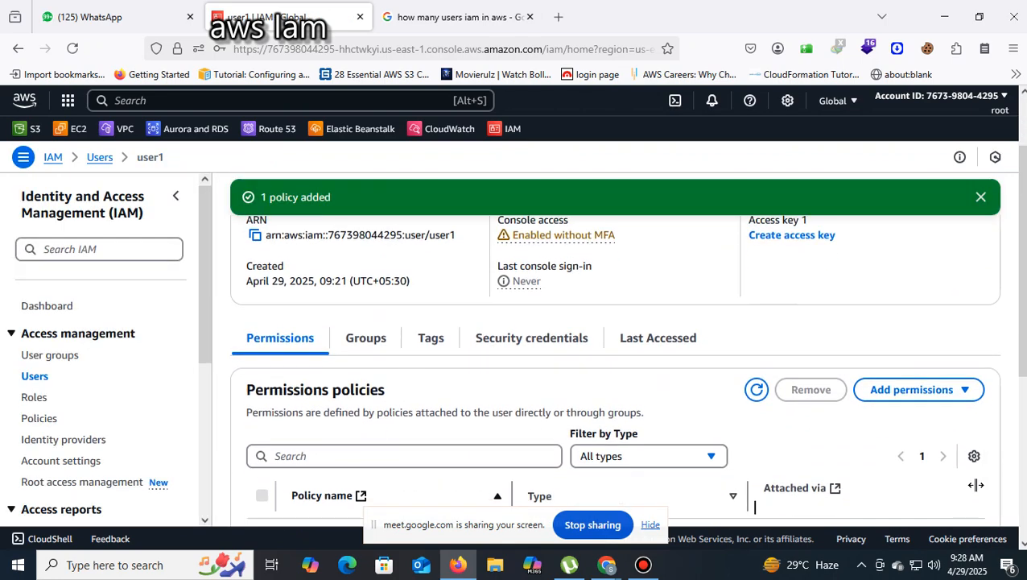
# - Switch back to the Chrome window showing the EC2 instances page
pyautogui.scroll(-3, 974, 493)
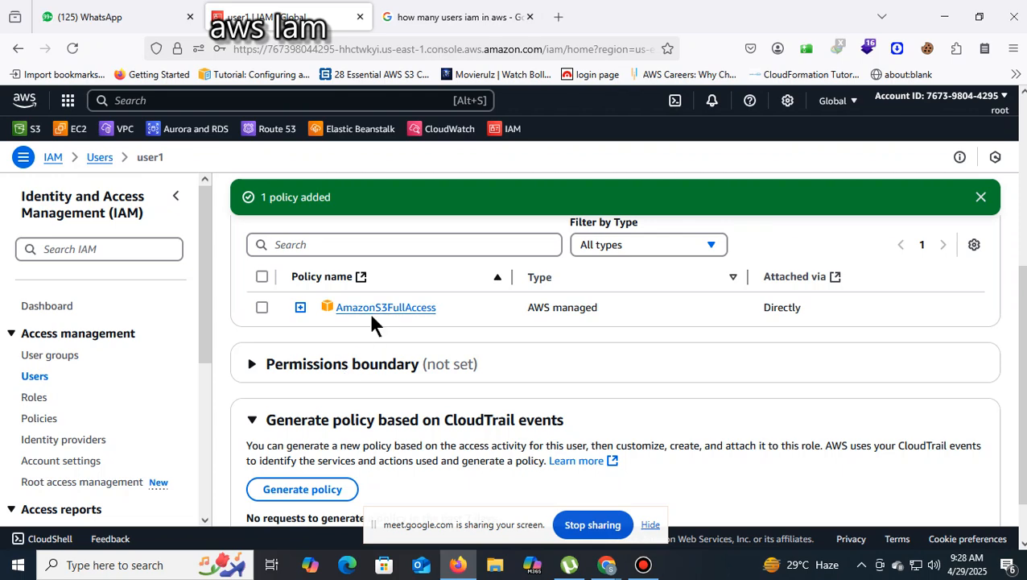
pyautogui.moveTo(612, 568)
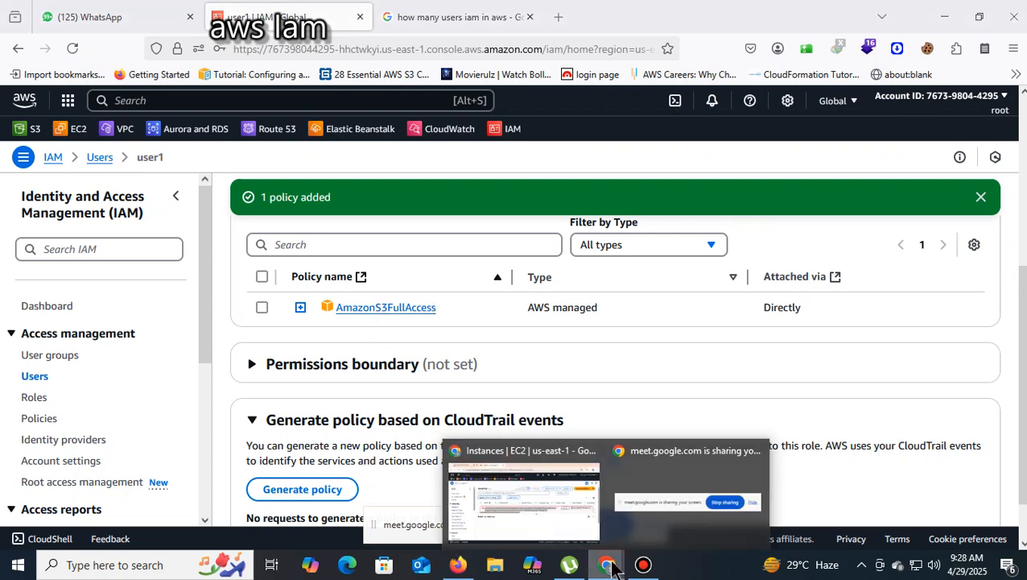
pyautogui.click(518, 457)
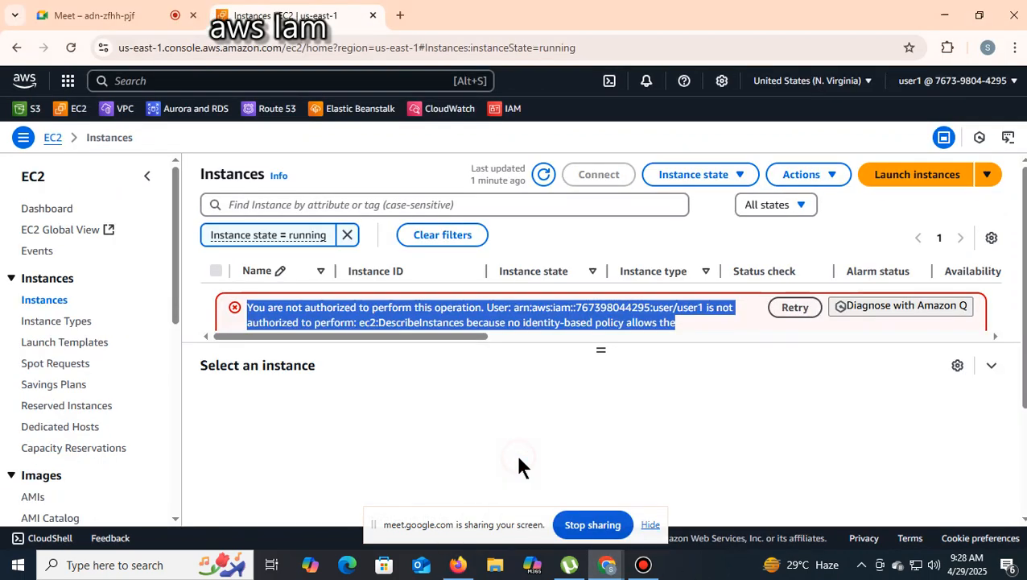
# - Open the javeedcli61 bucket from the S3 bucket list and start an upload
pyautogui.click(50, 86)
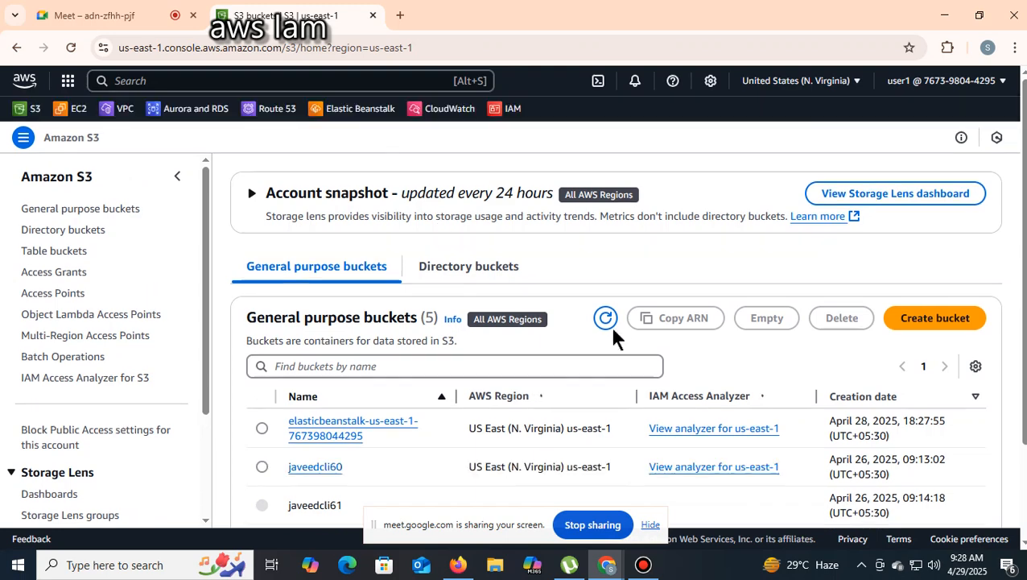
pyautogui.scroll(-2, 621, 323)
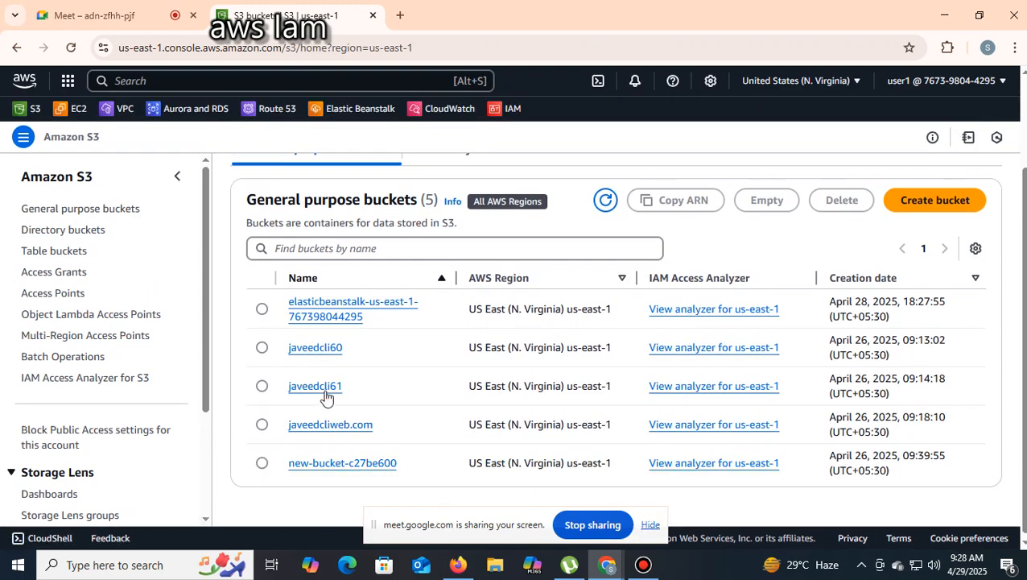
pyautogui.click(325, 391)
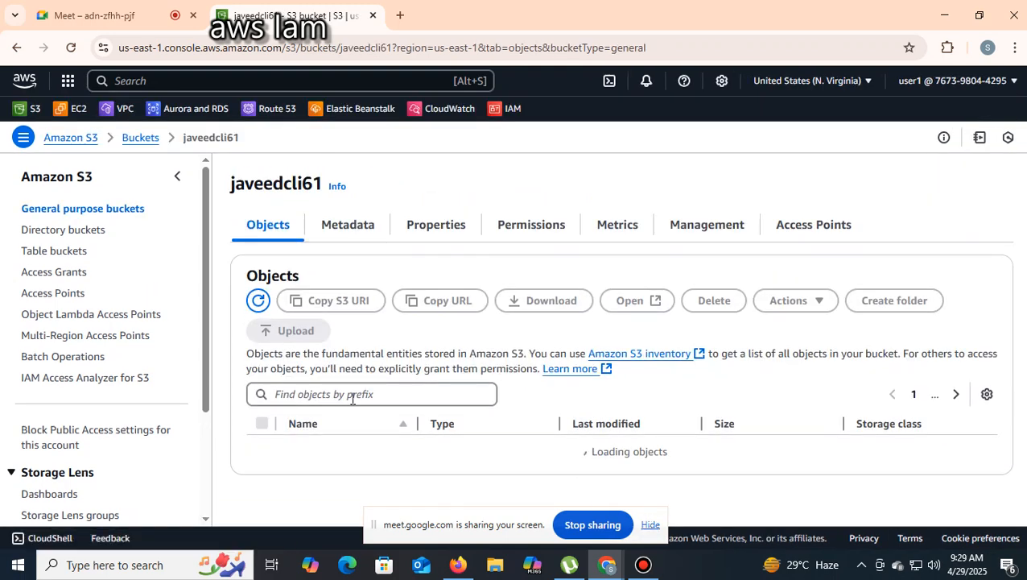
pyautogui.click(623, 491)
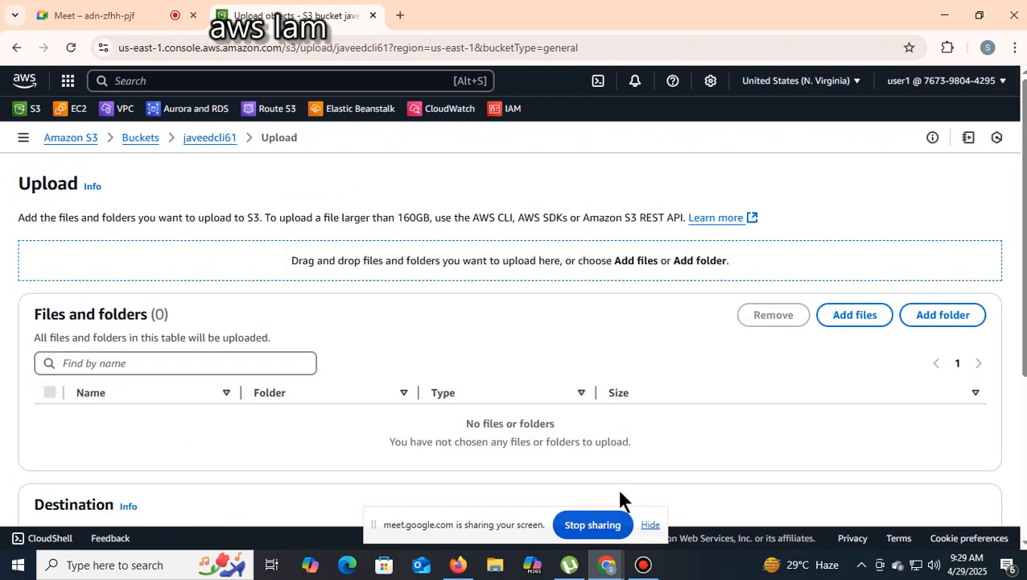
# - Add datapro.png from the Desktop and upload it to javeedcli61
pyautogui.click(850, 322)
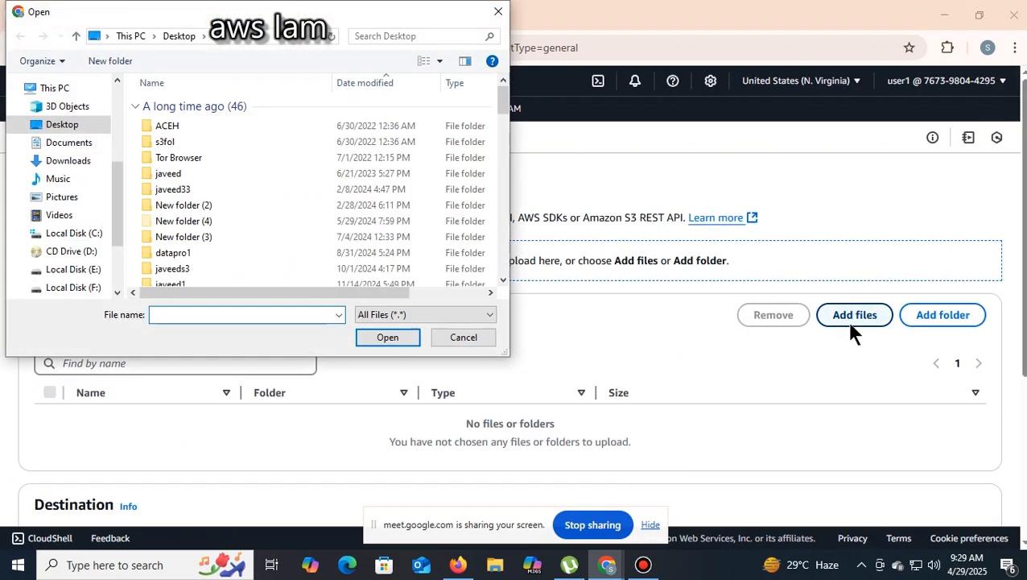
pyautogui.moveTo(504, 96); pyautogui.dragTo(494, 118)
pyautogui.scroll(-4, 269, 190)
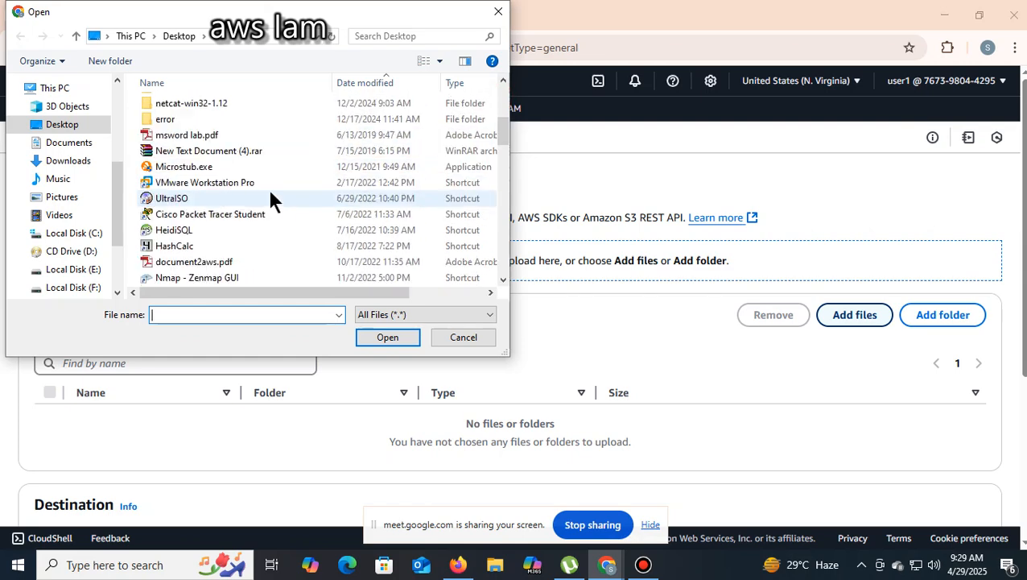
pyautogui.scroll(-8, 271, 193)
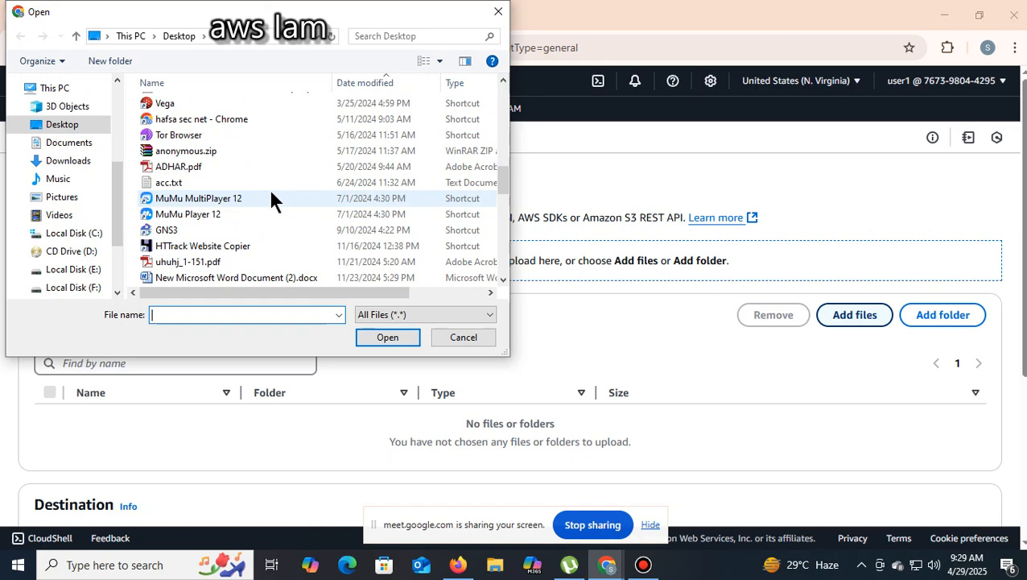
pyautogui.scroll(-4, 271, 199)
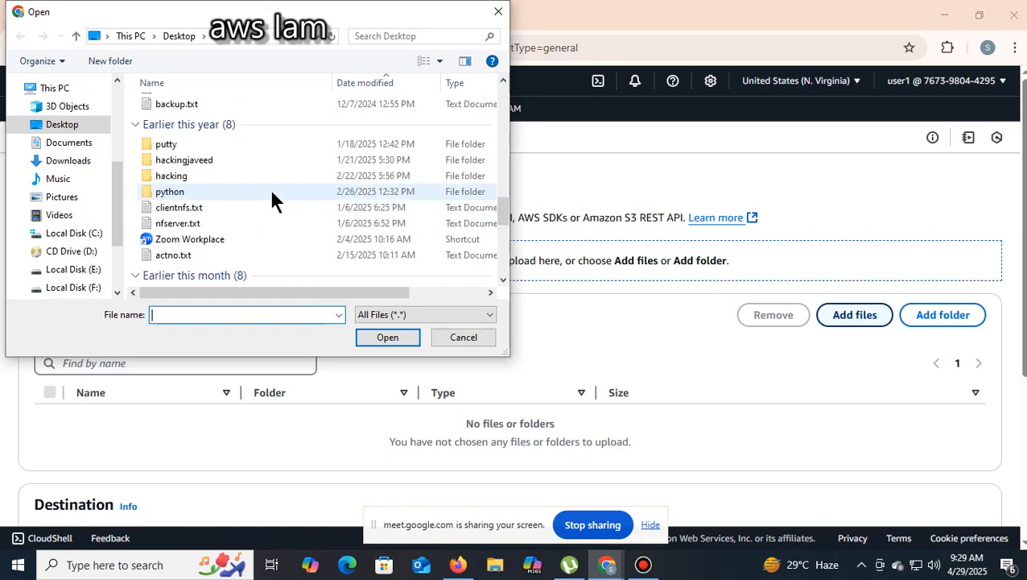
pyautogui.scroll(-3, 271, 199)
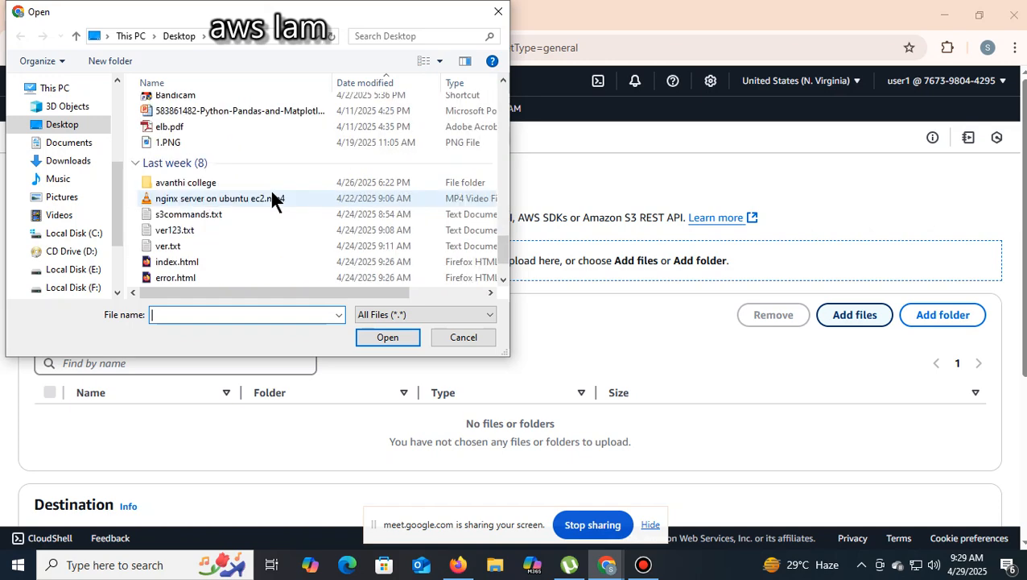
pyautogui.scroll(-2, 271, 199)
pyautogui.scroll(10, 272, 194)
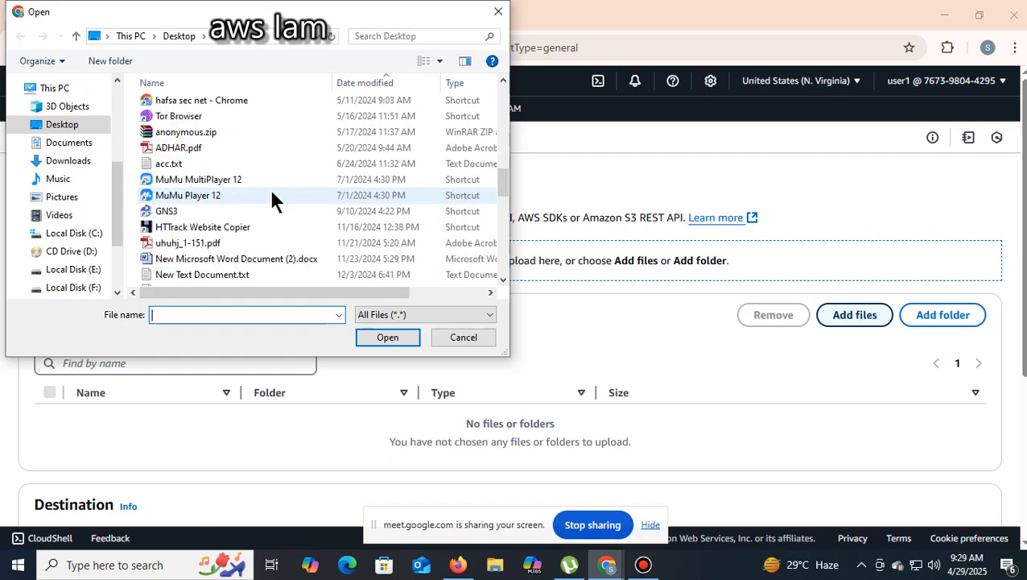
pyautogui.scroll(3, 272, 194)
pyautogui.click(216, 116)
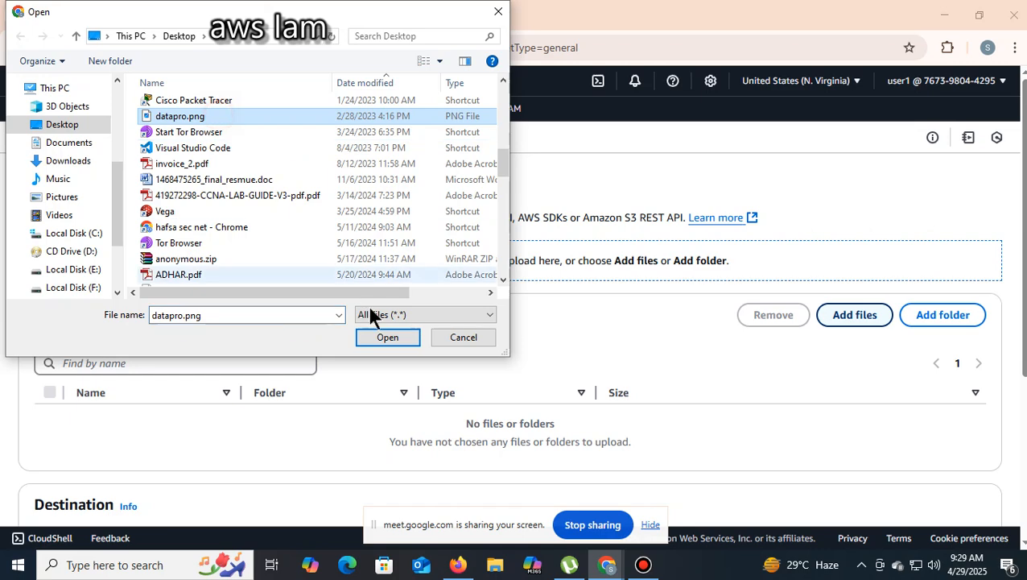
pyautogui.click(394, 337)
pyautogui.scroll(-3, 712, 340)
pyautogui.click(967, 484)
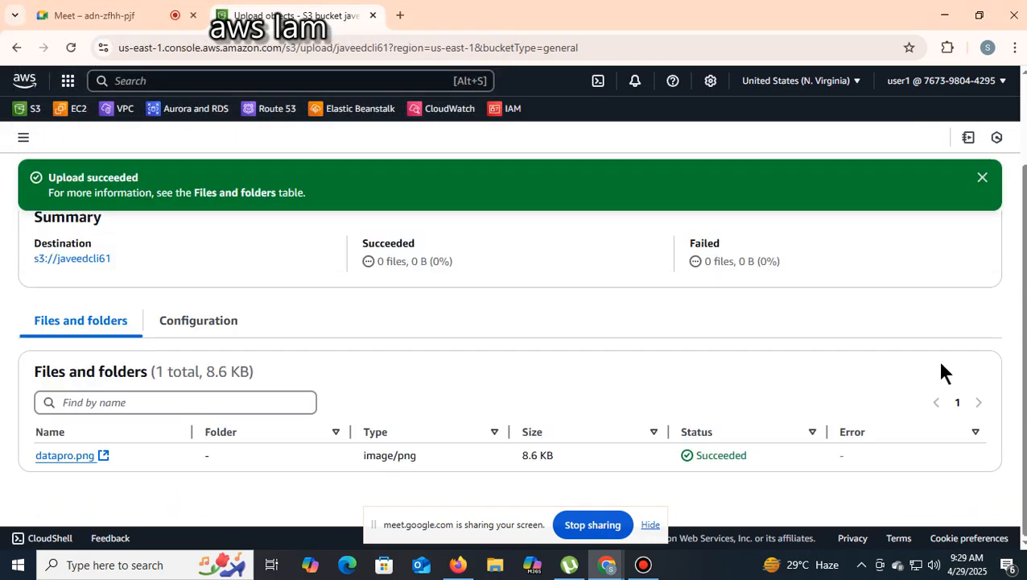
# - Dismiss the upload-succeeded banner and close the upload status to return to javeedcli61
pyautogui.moveTo(84, 176); pyautogui.dragTo(0, 181)
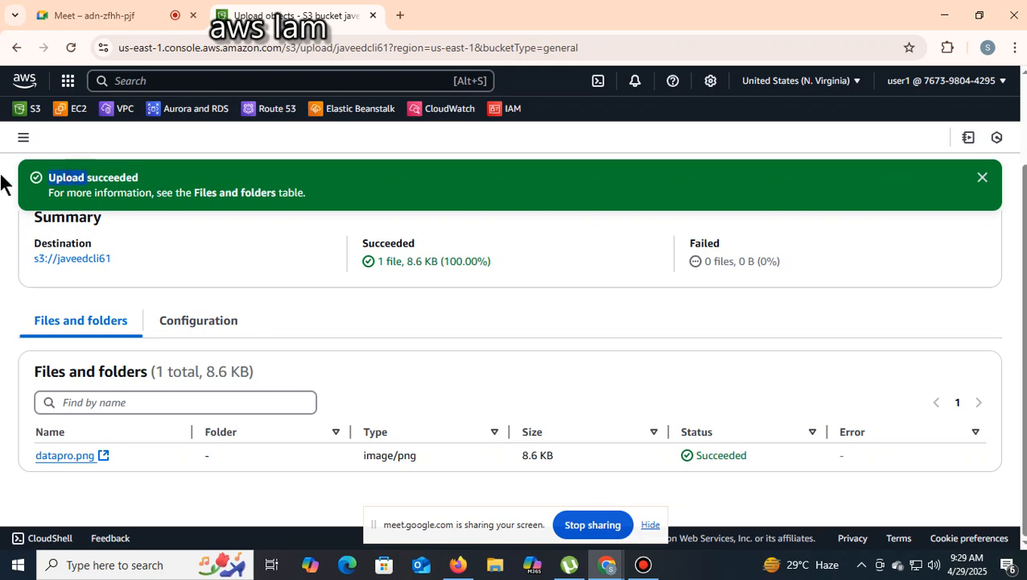
pyautogui.click(982, 179)
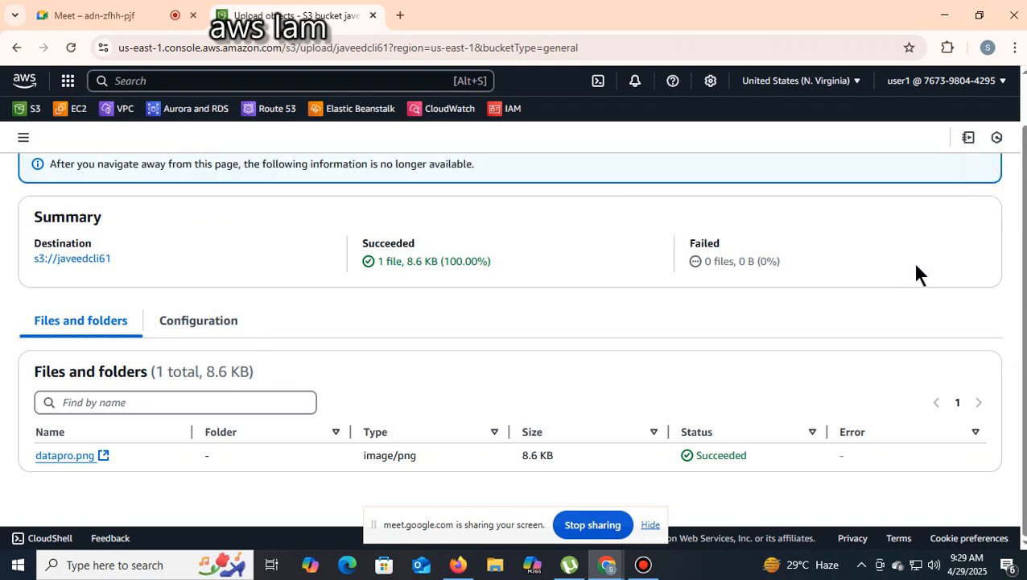
pyautogui.scroll(1, 917, 274)
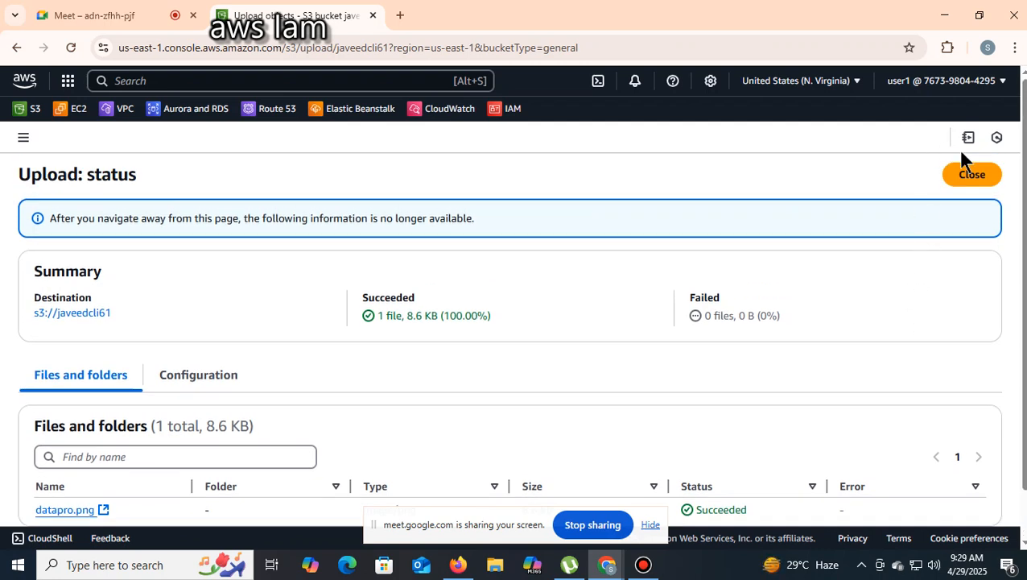
pyautogui.click(976, 173)
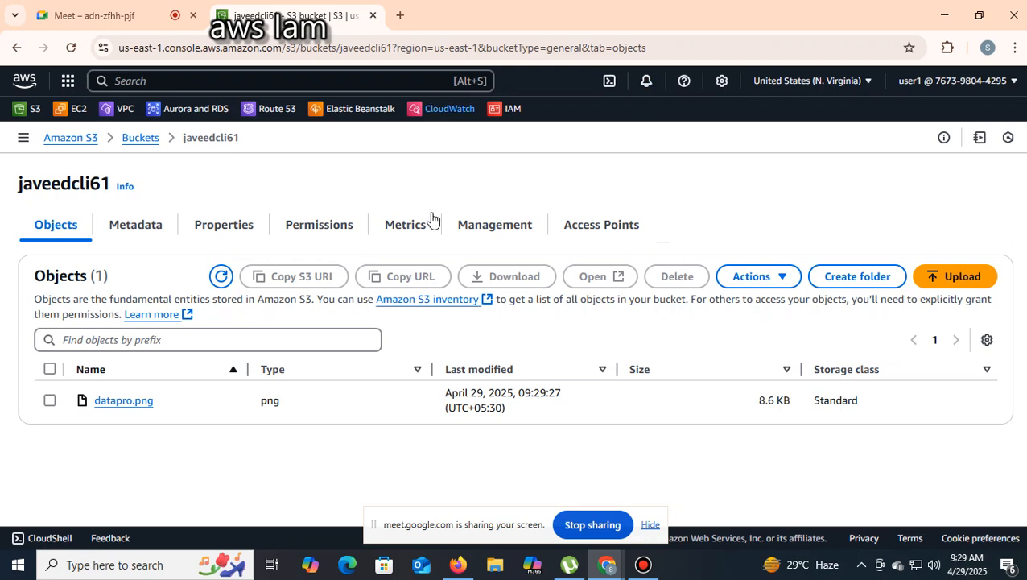
# - In Firefox's IAM user1 page, select all attached permissions policies
pyautogui.click(458, 564)
pyautogui.scroll(-1, 335, 291)
pyautogui.scroll(3, 282, 384)
pyautogui.click(263, 426)
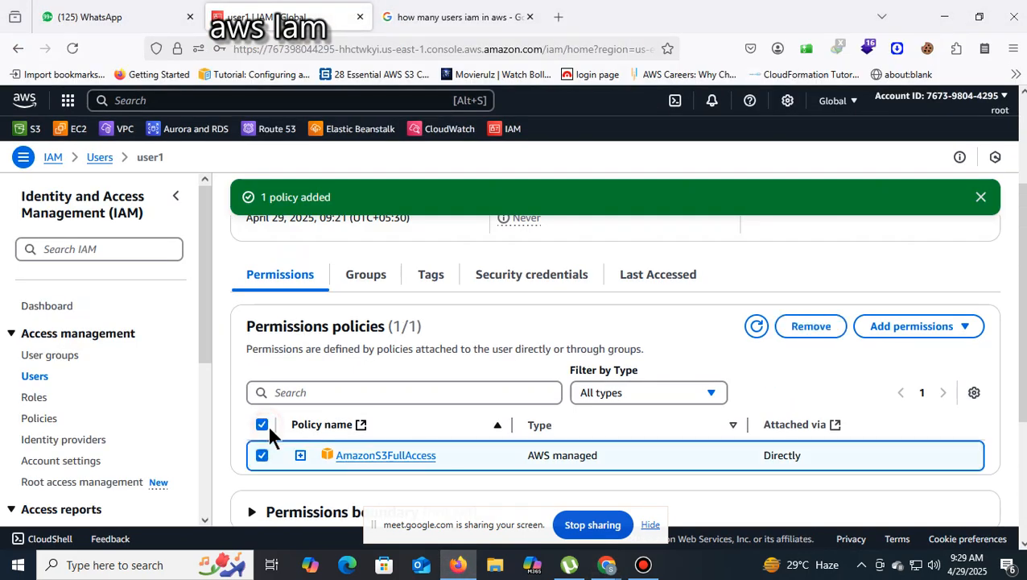
pyautogui.scroll(-5, 671, 358)
pyautogui.scroll(5, 673, 366)
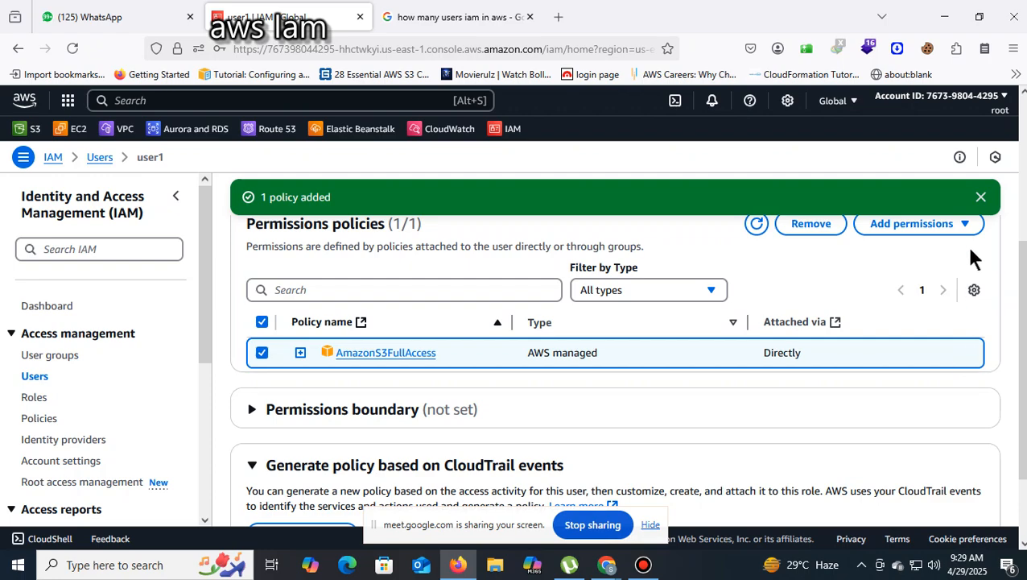
# - Remove AmazonS3FullAccess from user1, then attach AdministratorAccess directly and confirm it
pyautogui.click(796, 437)
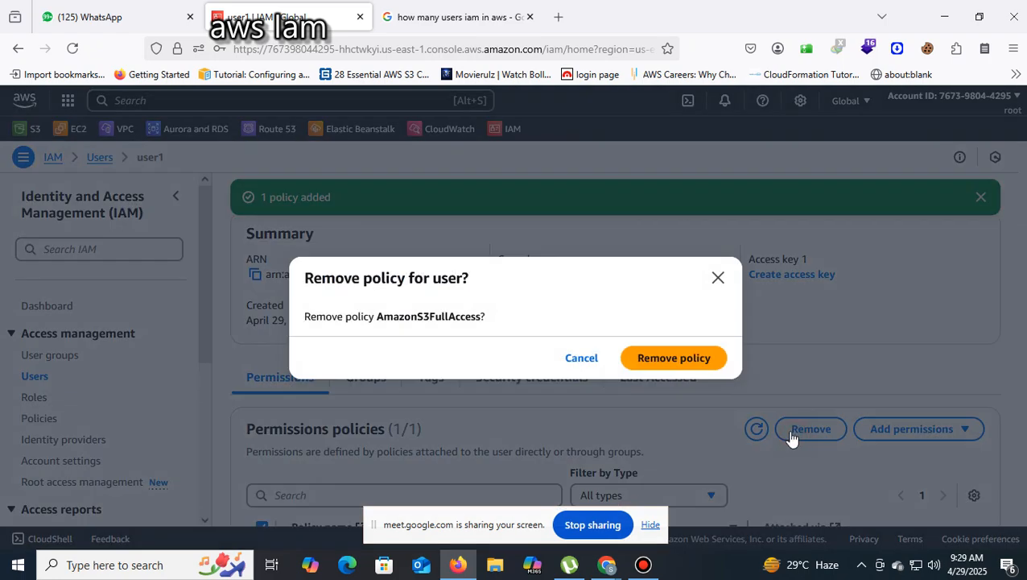
pyautogui.click(696, 366)
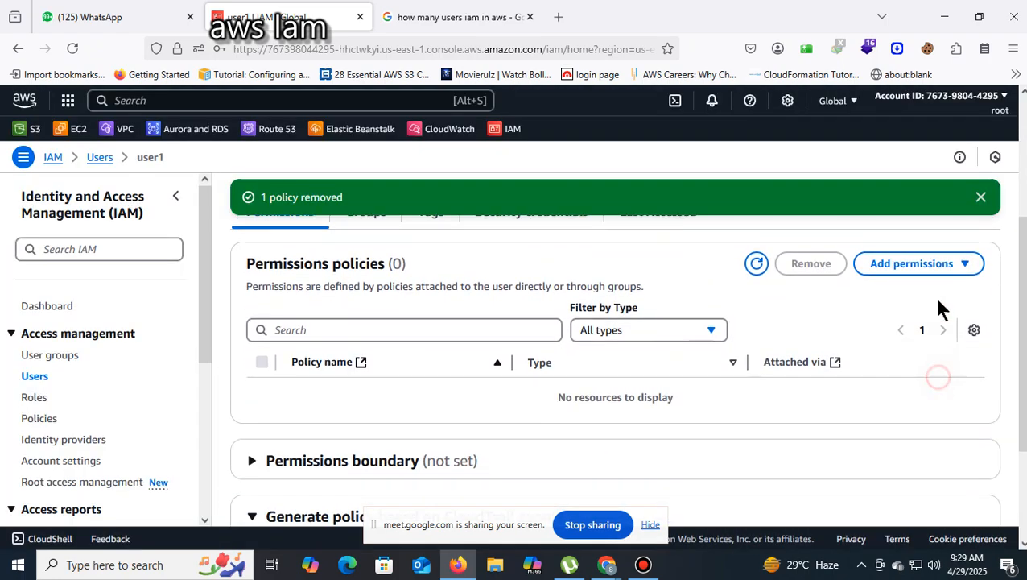
pyautogui.click(944, 265)
pyautogui.click(923, 291)
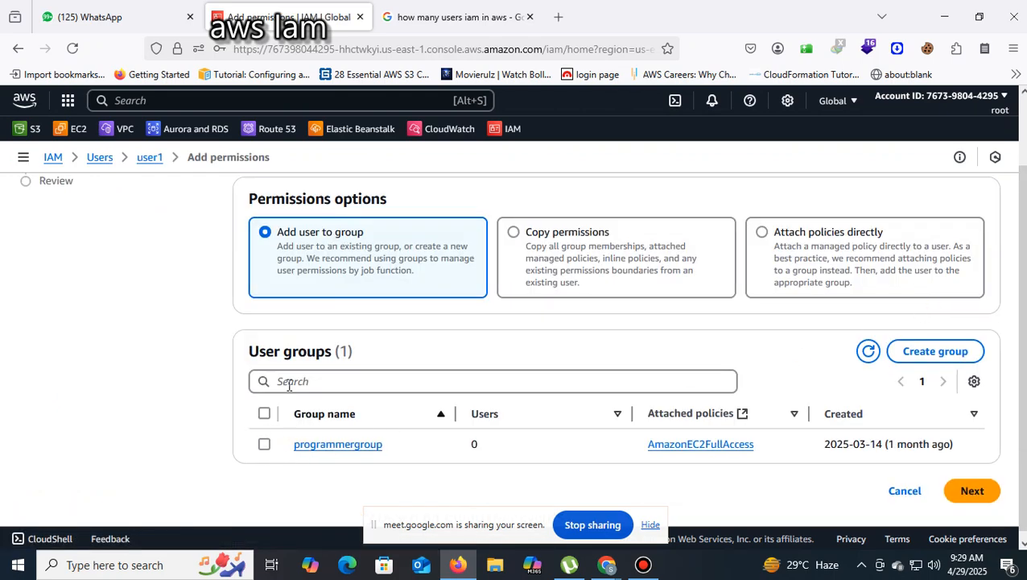
pyautogui.click(823, 234)
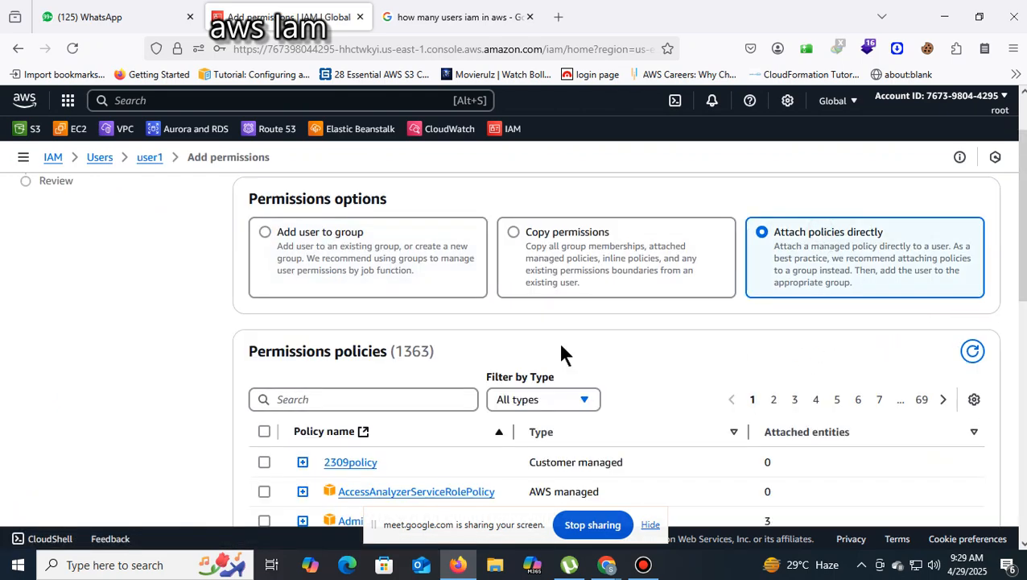
pyautogui.scroll(-3, 381, 439)
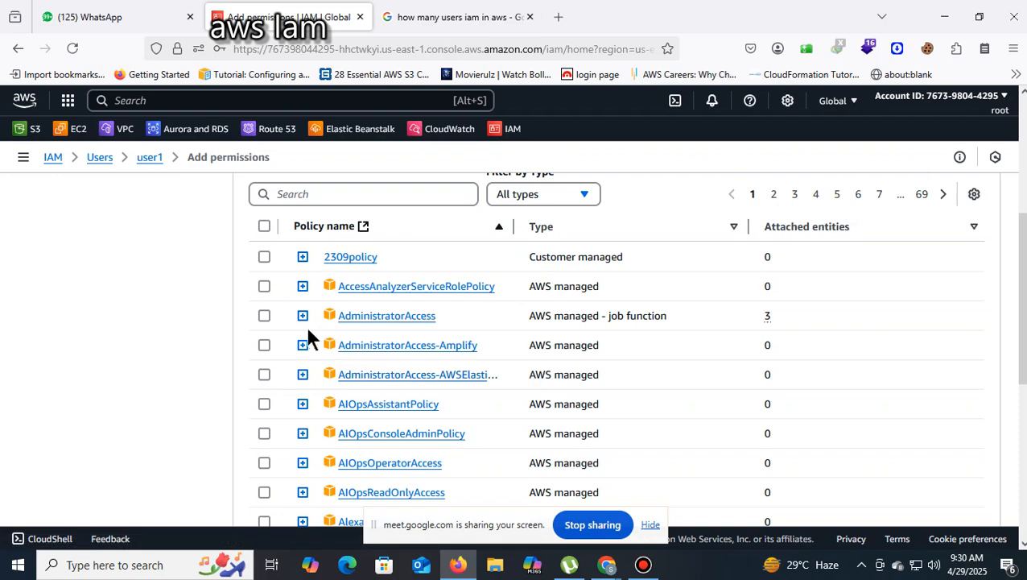
pyautogui.click(265, 318)
pyautogui.scroll(-10, 1002, 327)
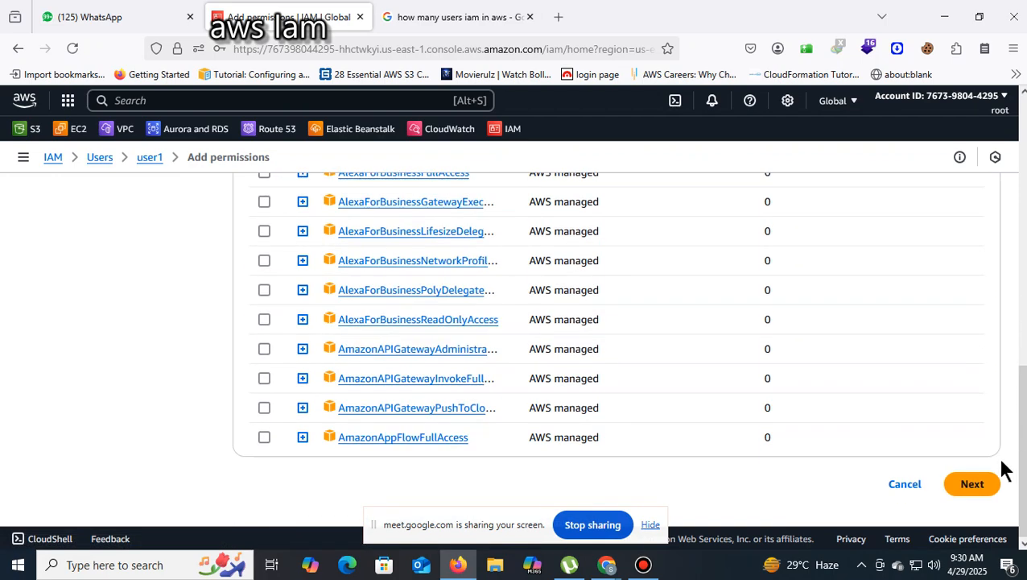
pyautogui.click(974, 484)
pyautogui.click(980, 489)
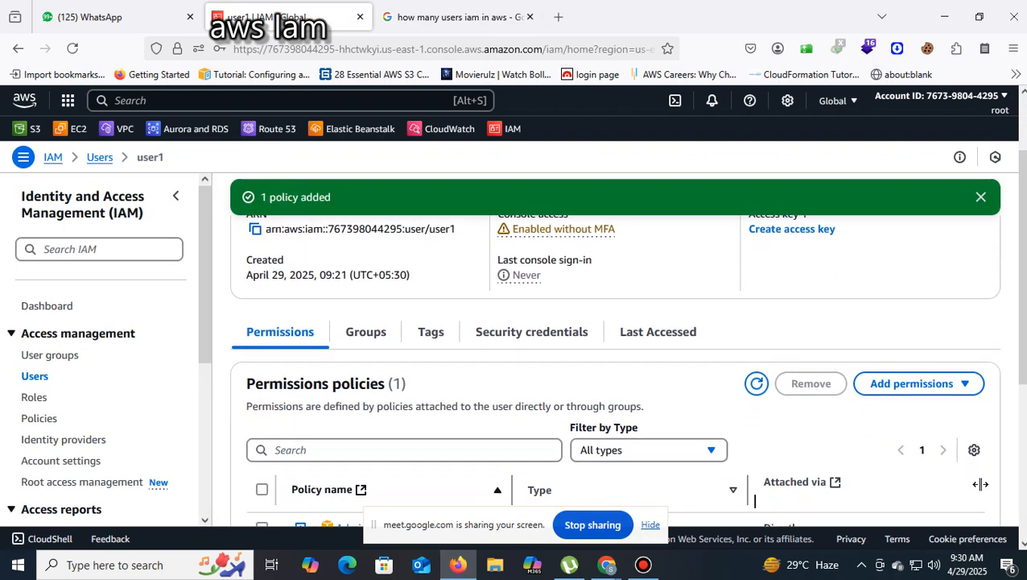
# - Back in the S3 window, reload the bucket page and start creating a directory bucket
pyautogui.moveTo(607, 564)
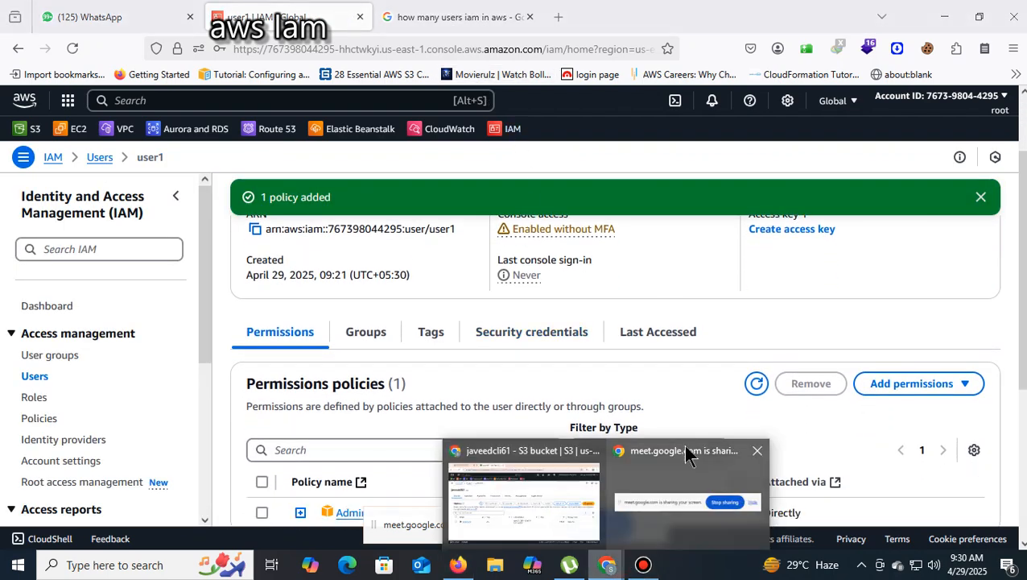
pyautogui.click(548, 498)
pyautogui.click(70, 47)
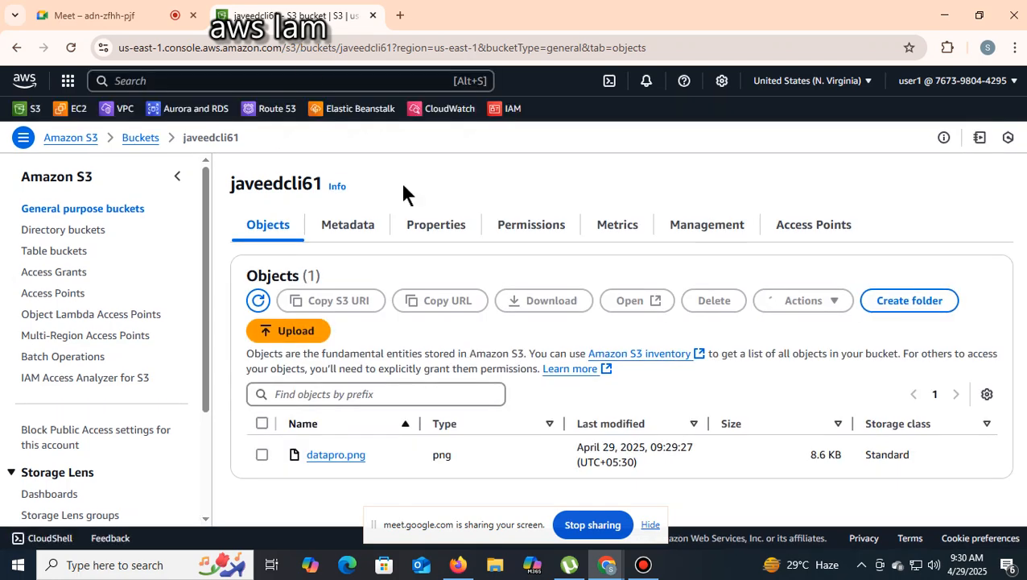
pyautogui.click(82, 231)
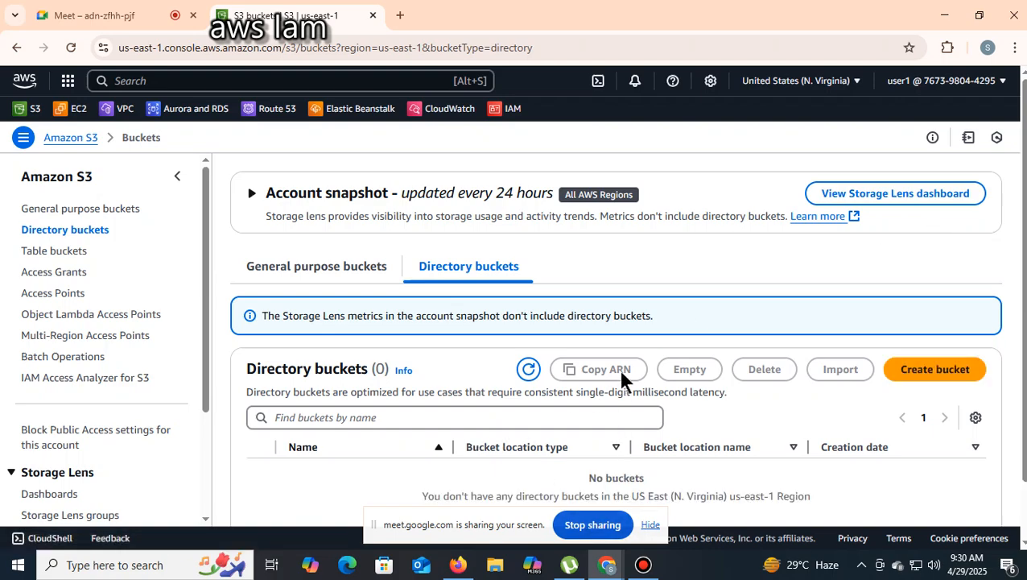
pyautogui.click(937, 370)
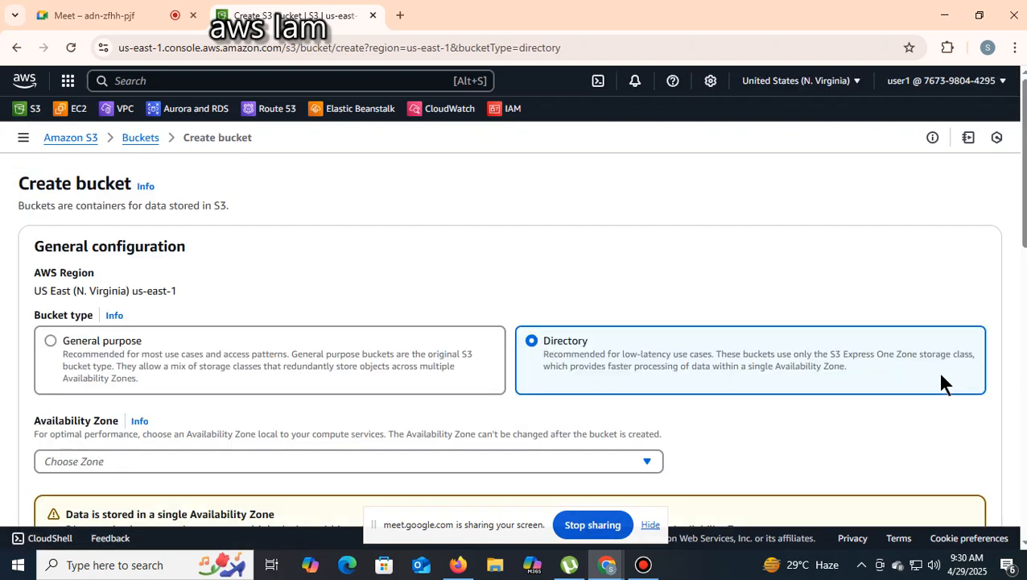
# - Go to the EC2 dashboard from the favourites bar
pyautogui.scroll(-3, 407, 392)
pyautogui.scroll(3, 376, 395)
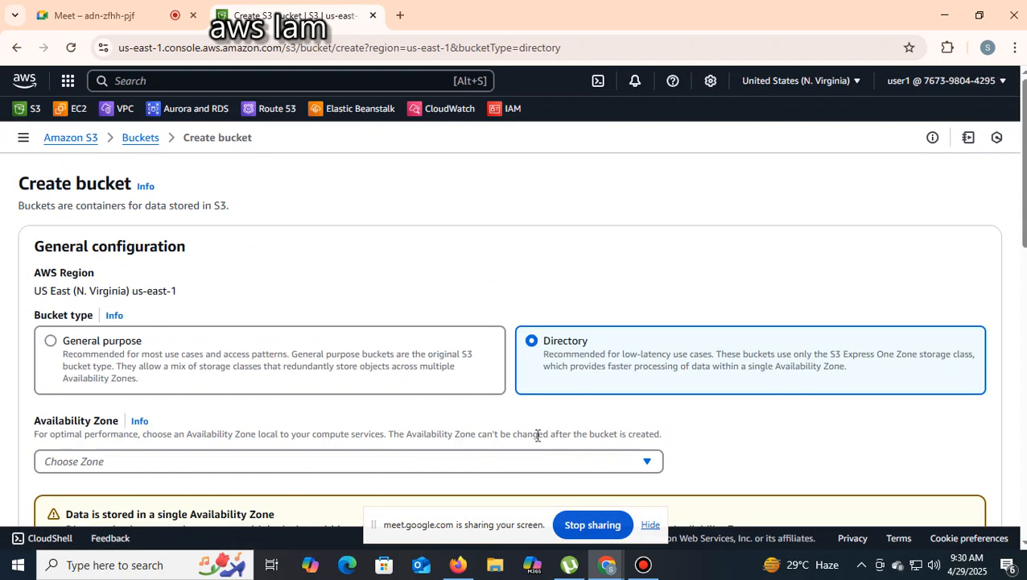
pyautogui.click(76, 109)
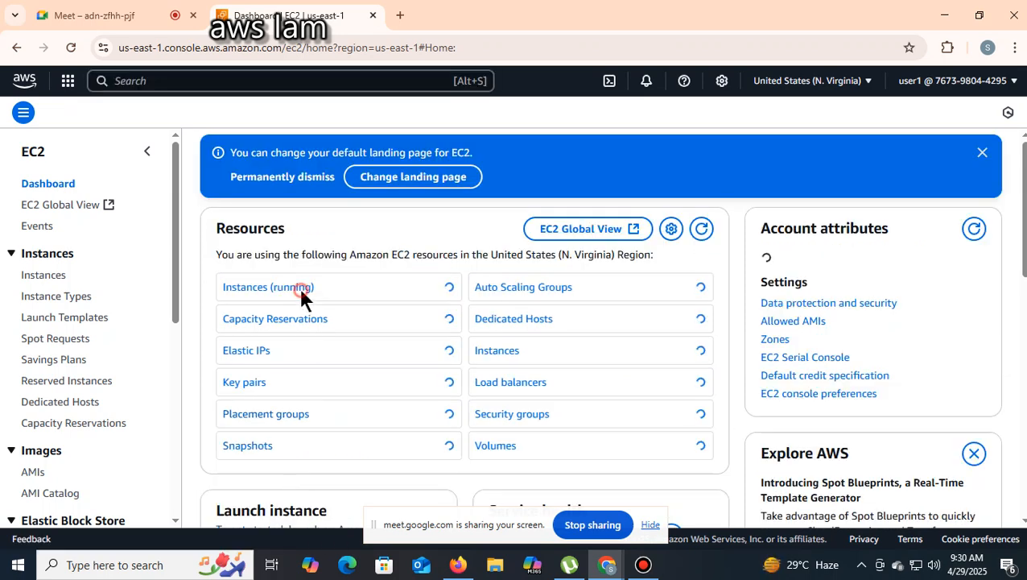
# - From the running instances list, open the Launch an instance page with its defaults
pyautogui.click(298, 287)
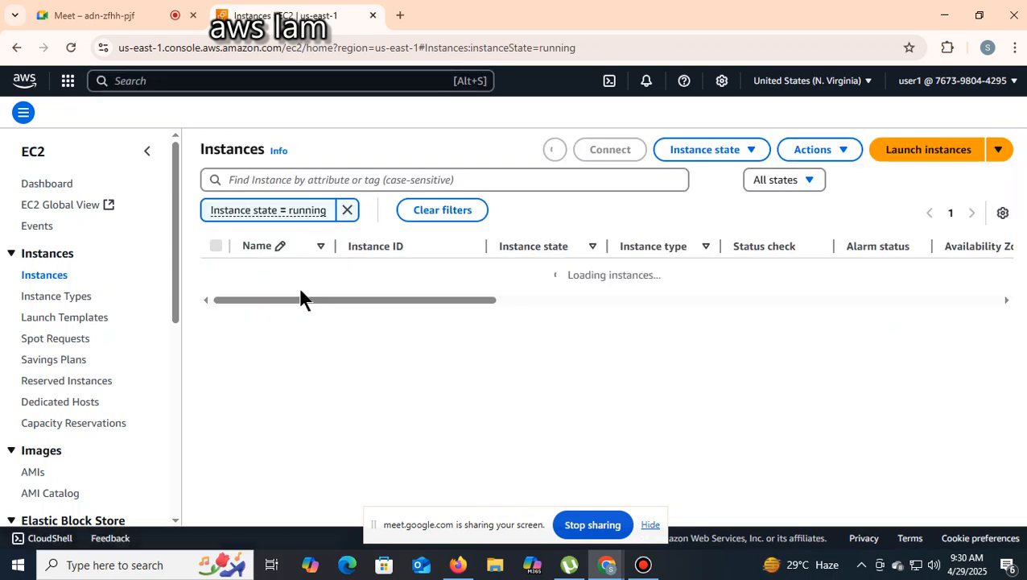
pyautogui.click(900, 154)
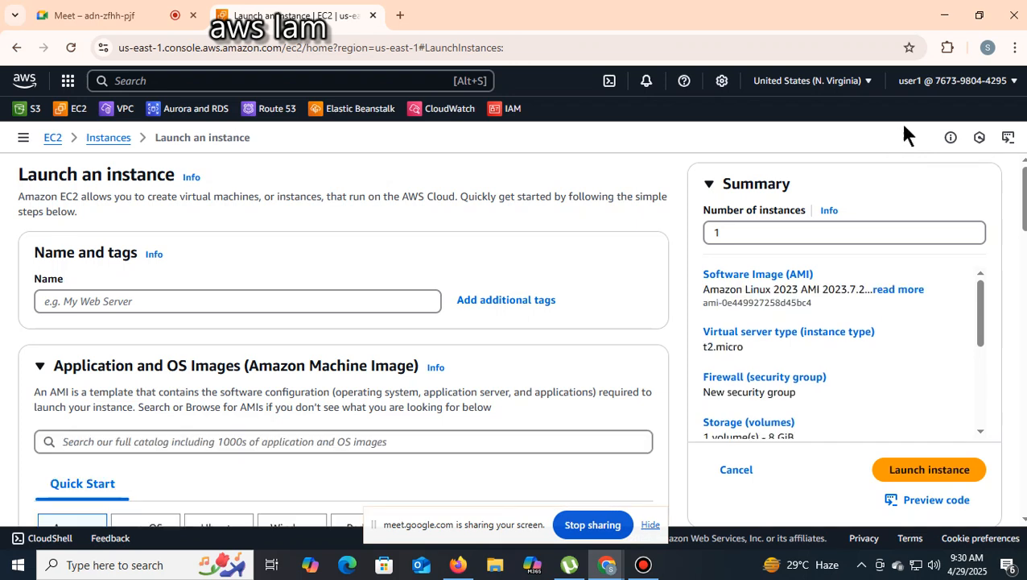
pyautogui.moveTo(608, 564)
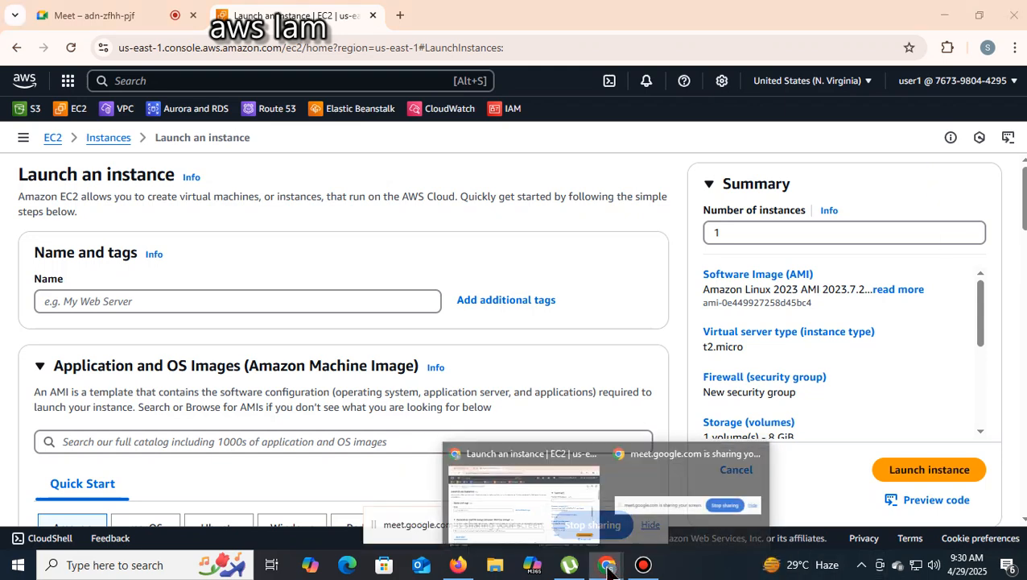
pyautogui.click(584, 489)
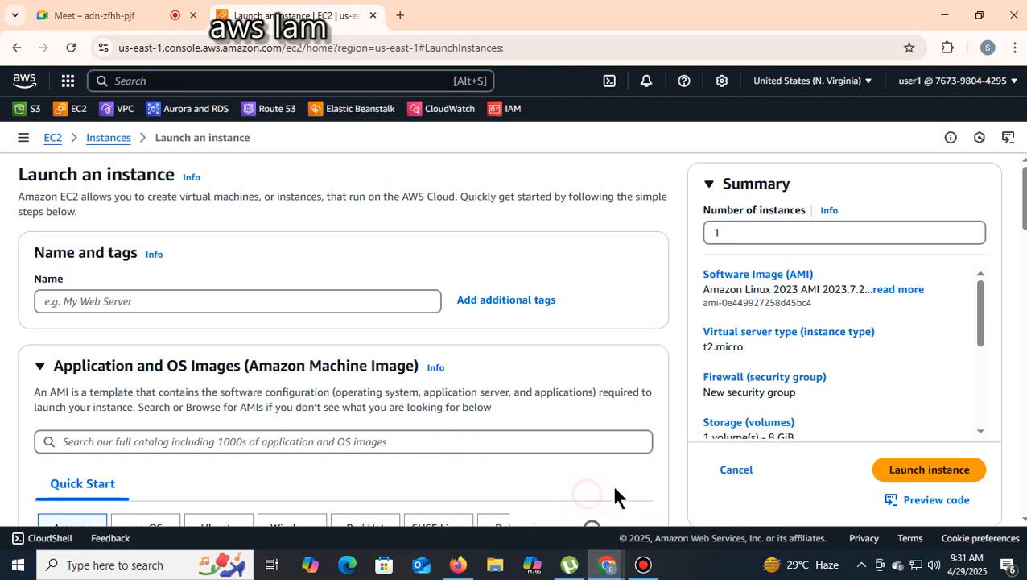
pyautogui.click(178, 81)
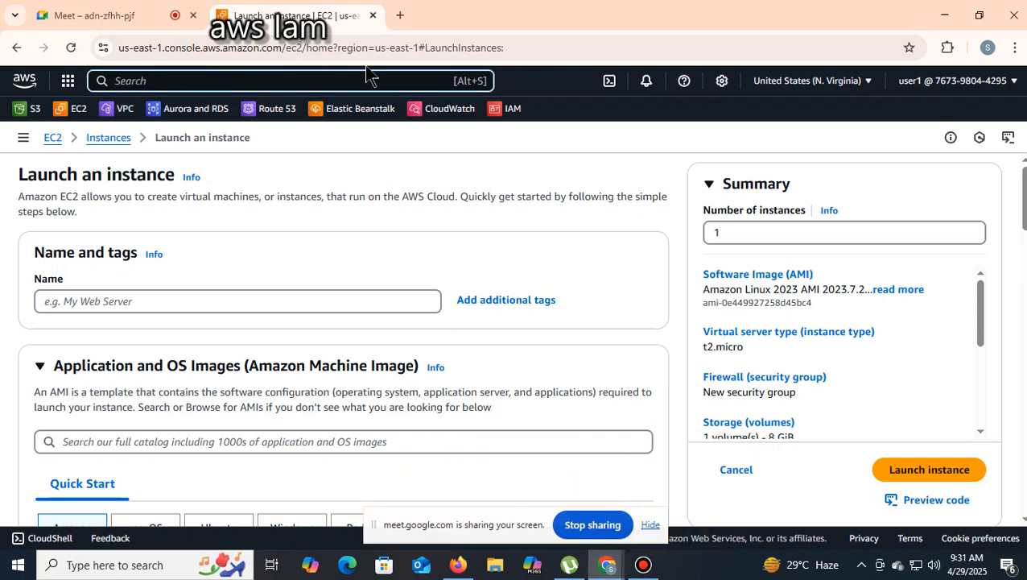
# - Search 'iam' to reach IAM, dismiss the Identity Center promo, and begin creating a user
pyautogui.write('iam')
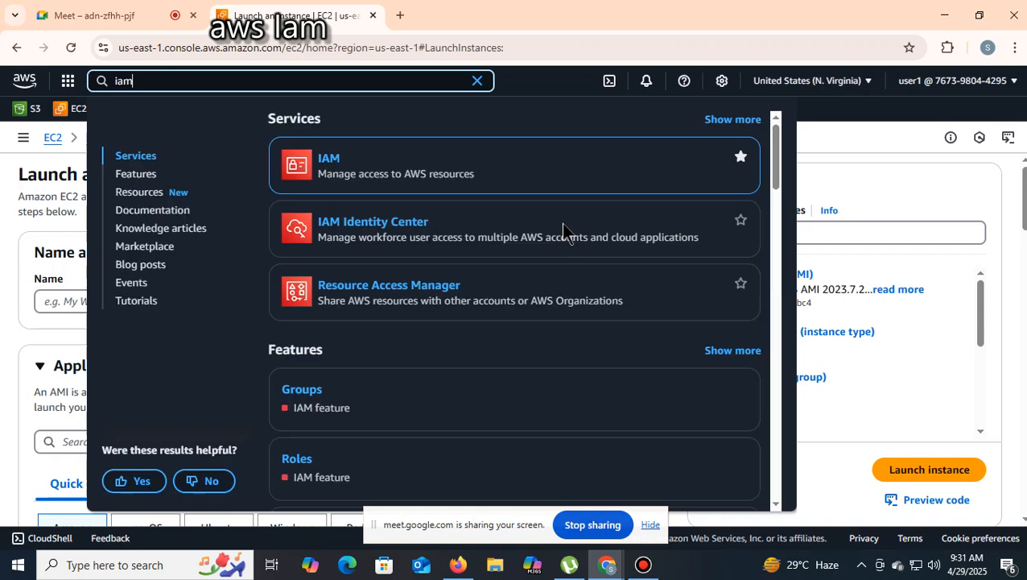
pyautogui.click(330, 162)
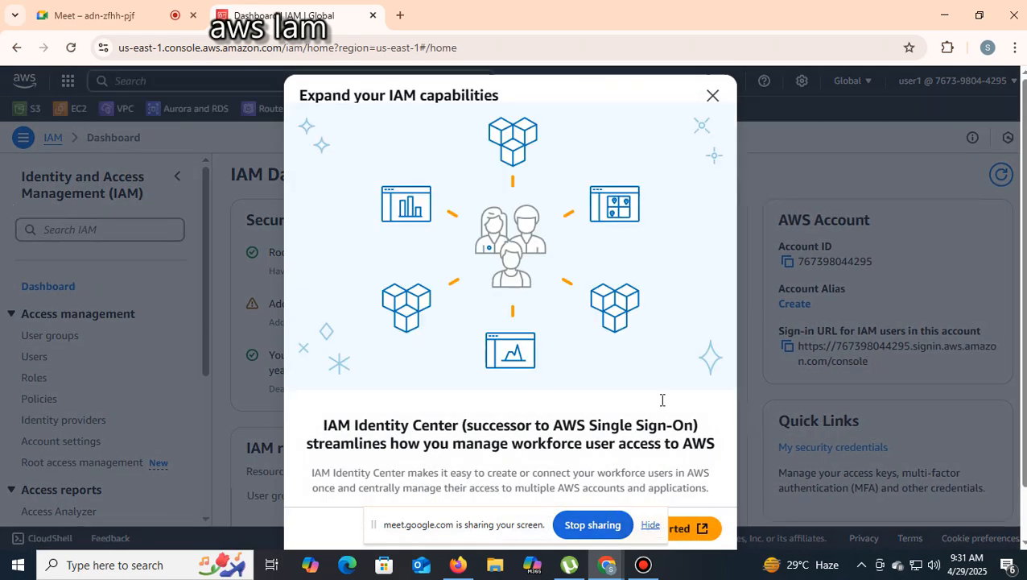
pyautogui.click(712, 96)
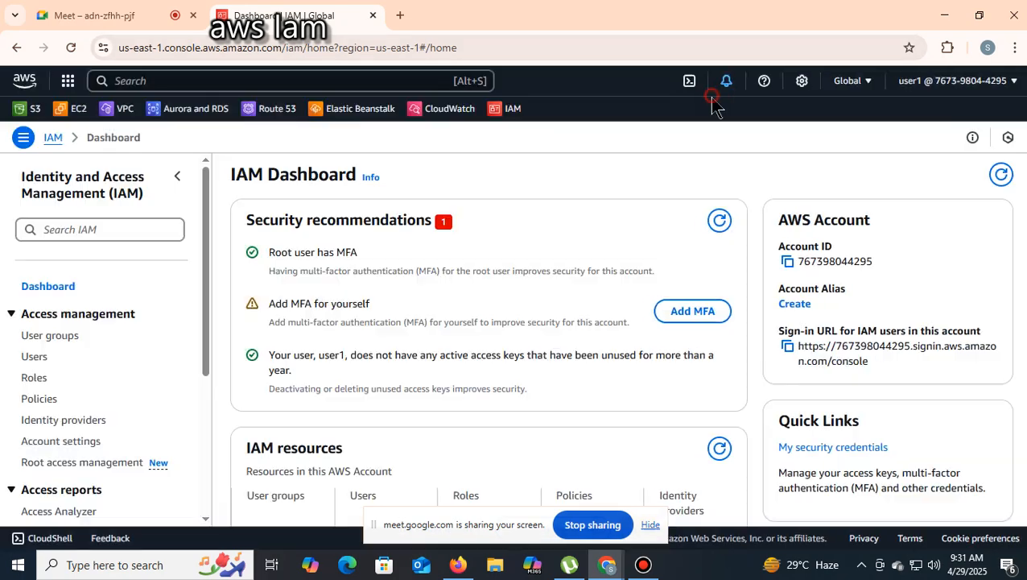
pyautogui.click(34, 356)
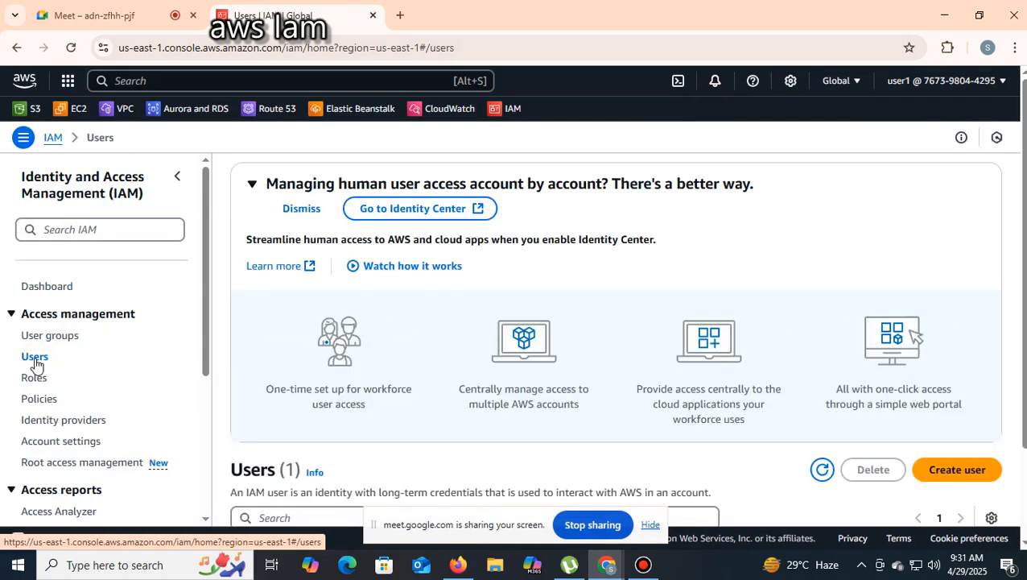
pyautogui.scroll(-2, 447, 316)
pyautogui.click(964, 357)
# - Name the user user2 with console access as an IAM user, custom password, no forced reset
pyautogui.click(334, 288)
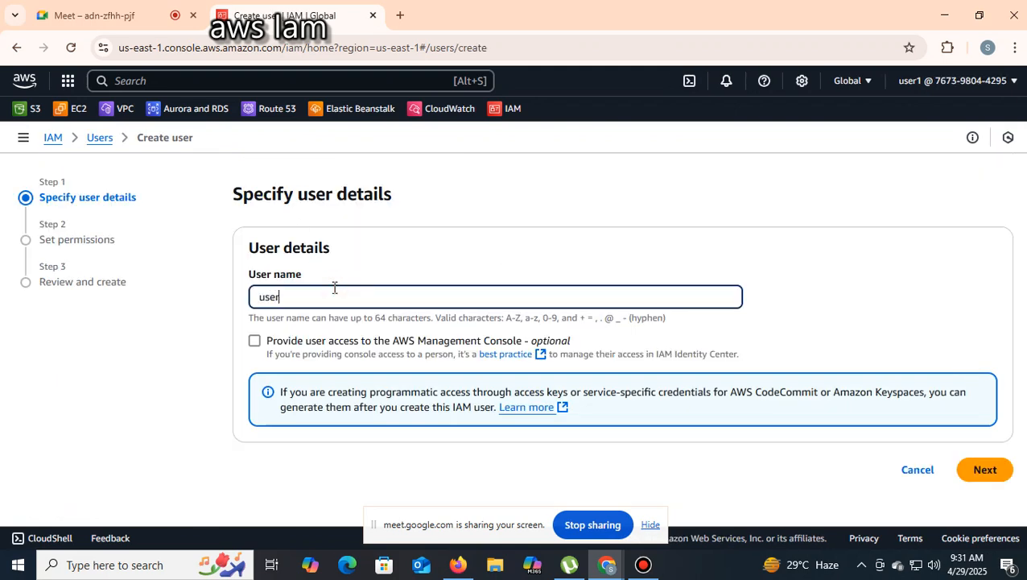
pyautogui.click(254, 342)
pyautogui.scroll(-2, 304, 360)
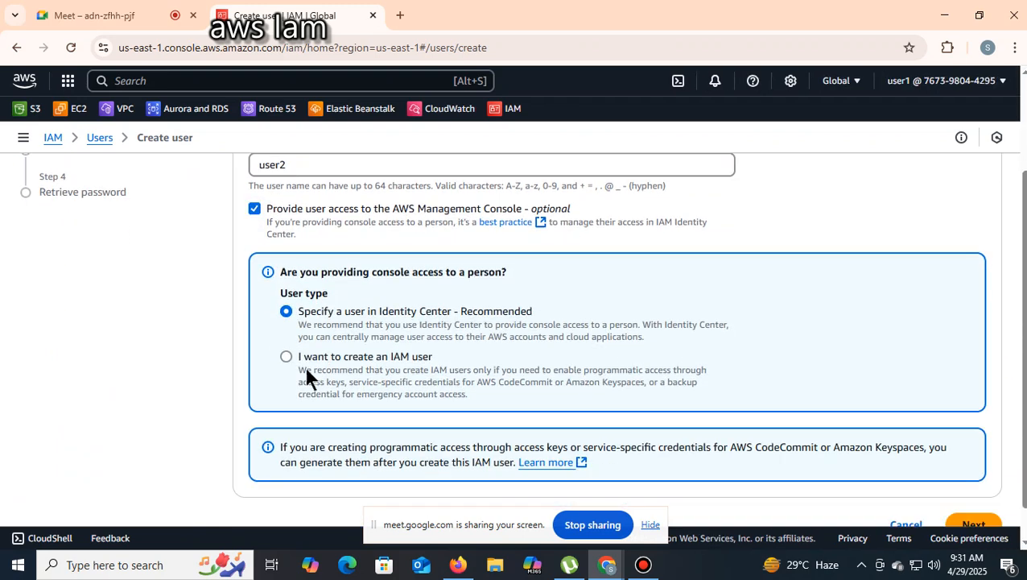
pyautogui.click(314, 318)
pyautogui.scroll(-3, 383, 356)
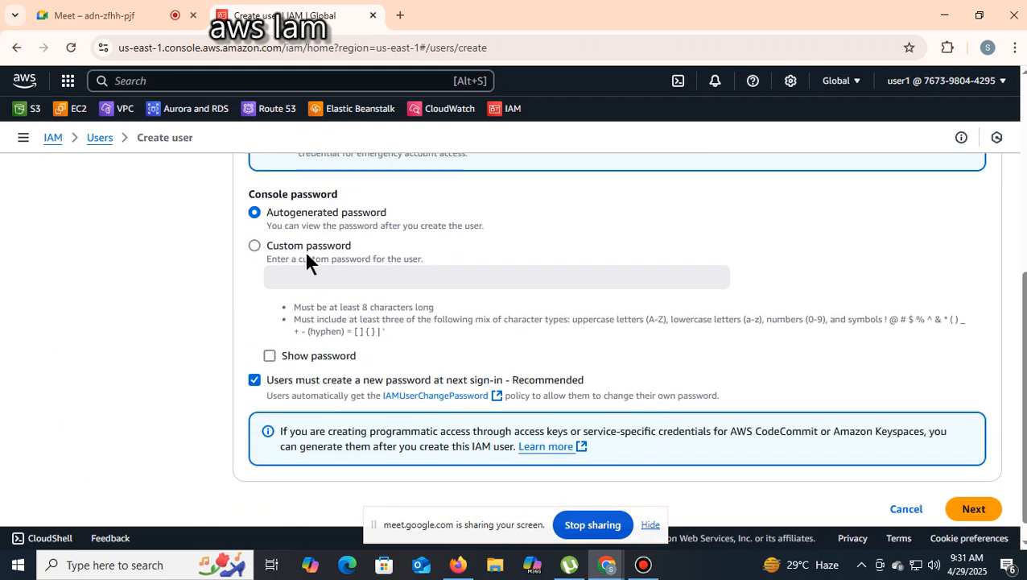
pyautogui.click(305, 248)
pyautogui.click(322, 278)
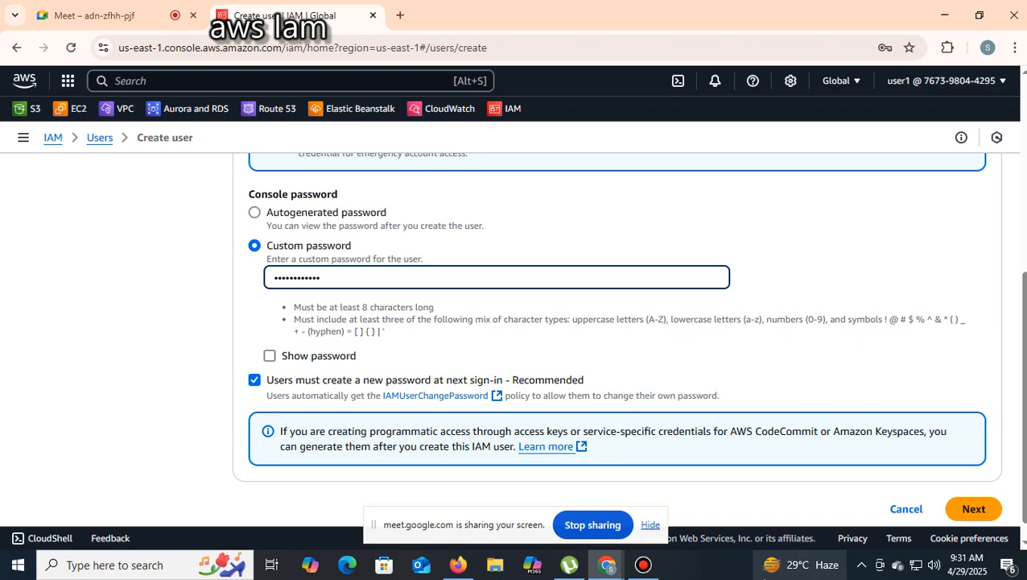
pyautogui.click(270, 356)
pyautogui.click(254, 382)
# - Skip permissions without a group, decline Chrome's password save, and create user2
pyautogui.scroll(-1, 681, 458)
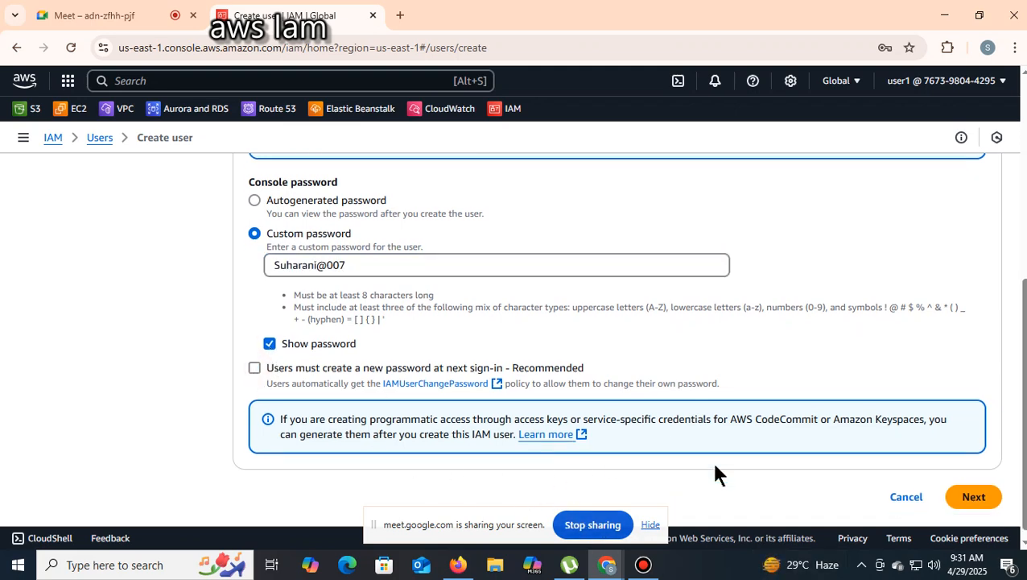
pyautogui.click(974, 486)
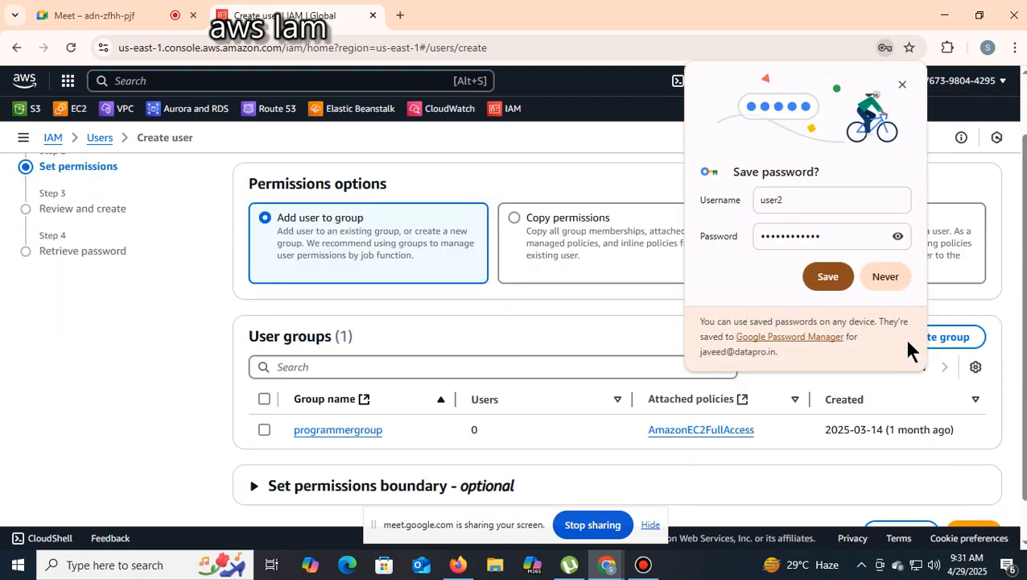
pyautogui.click(884, 276)
pyautogui.scroll(-1, 925, 402)
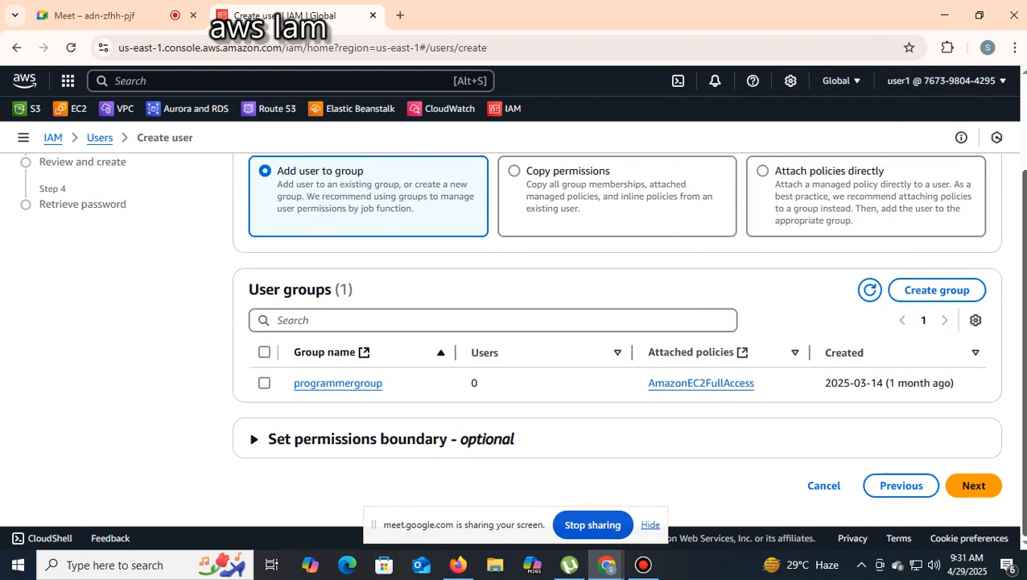
pyautogui.click(978, 487)
pyautogui.scroll(-1, 980, 487)
pyautogui.click(957, 484)
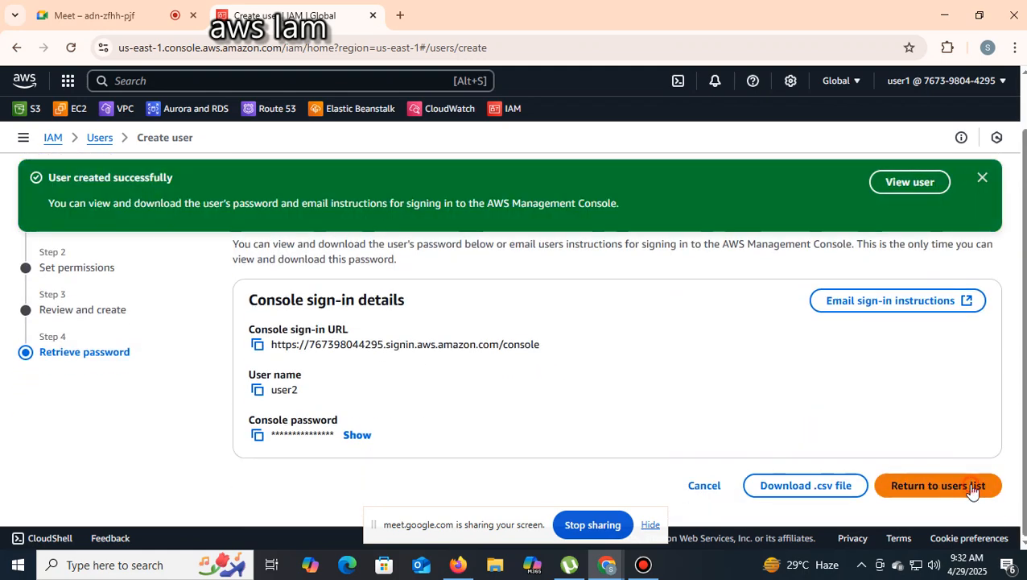
# - Continue past the password warning to the Users list showing user1 and user2
pyautogui.click(971, 486)
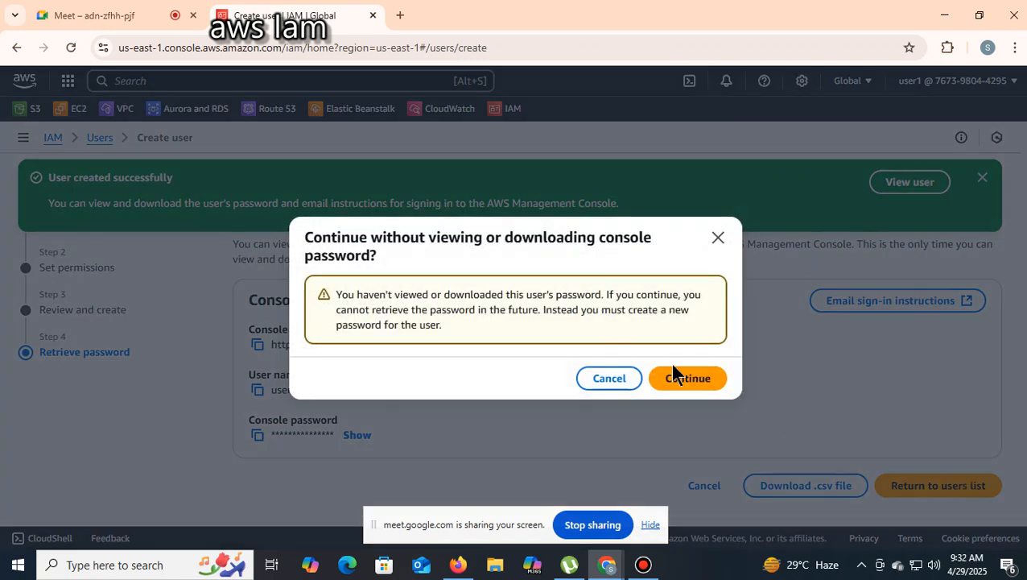
pyautogui.click(697, 378)
pyautogui.scroll(-1, 697, 374)
pyautogui.scroll(-2, 654, 410)
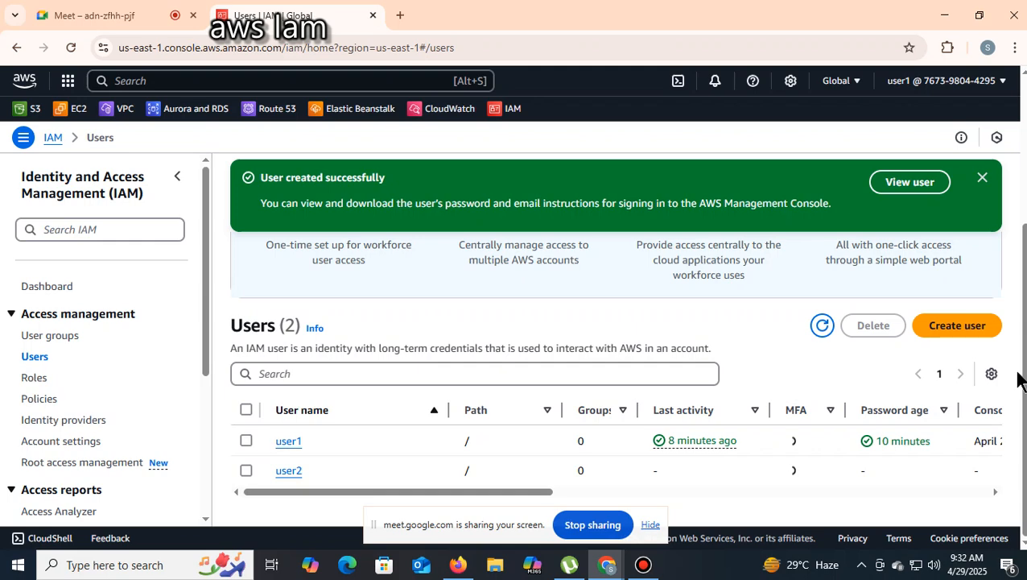
# - In the Firefox root session, reload the IAM Users list so user2 appears
pyautogui.click(457, 565)
pyautogui.scroll(-5, 605, 411)
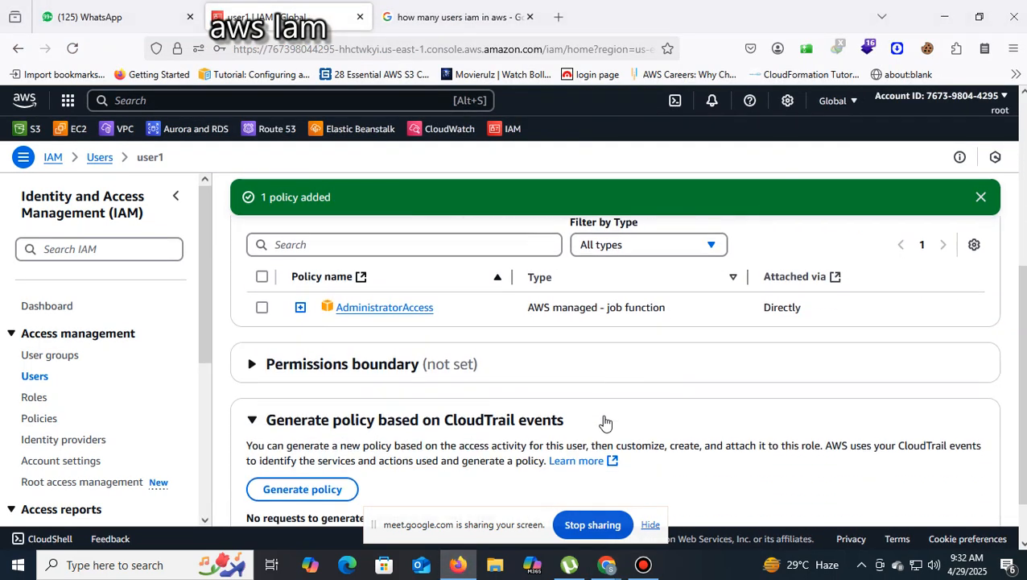
pyautogui.scroll(4, 598, 425)
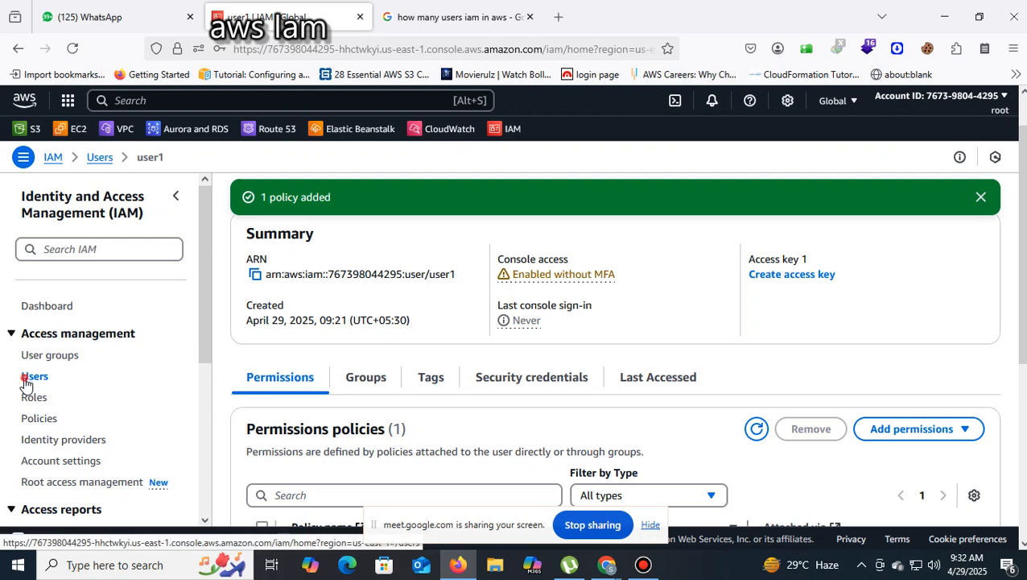
pyautogui.click(31, 376)
pyautogui.scroll(-1, 272, 455)
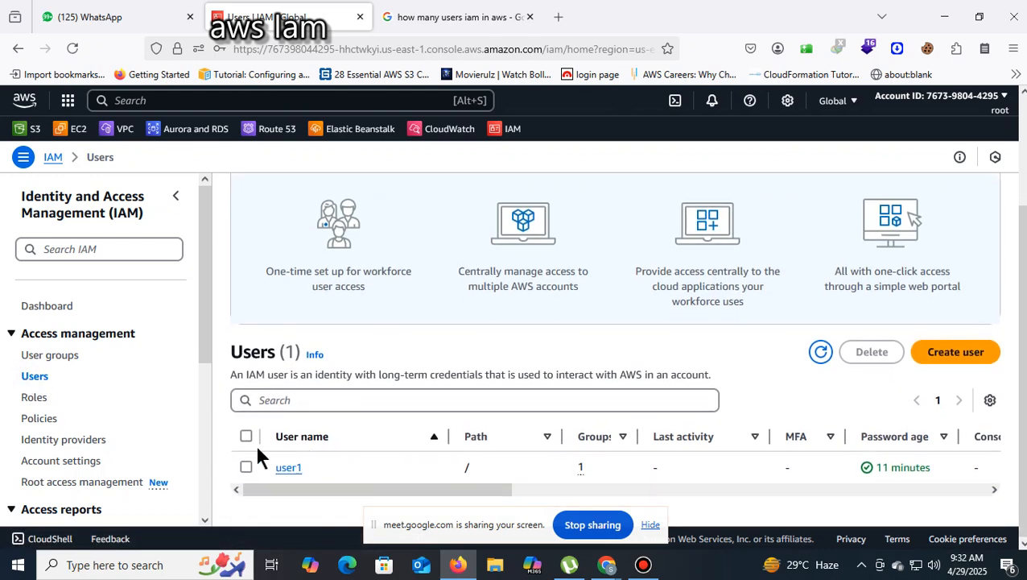
pyautogui.click(74, 51)
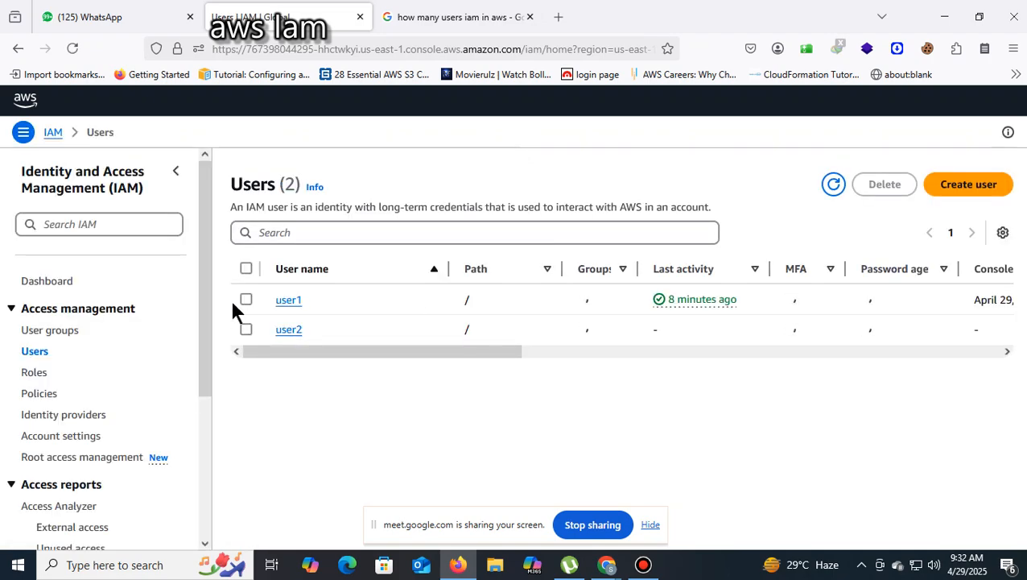
# - Select user1 and user2, type 'confirm', and delete both users
pyautogui.click(246, 268)
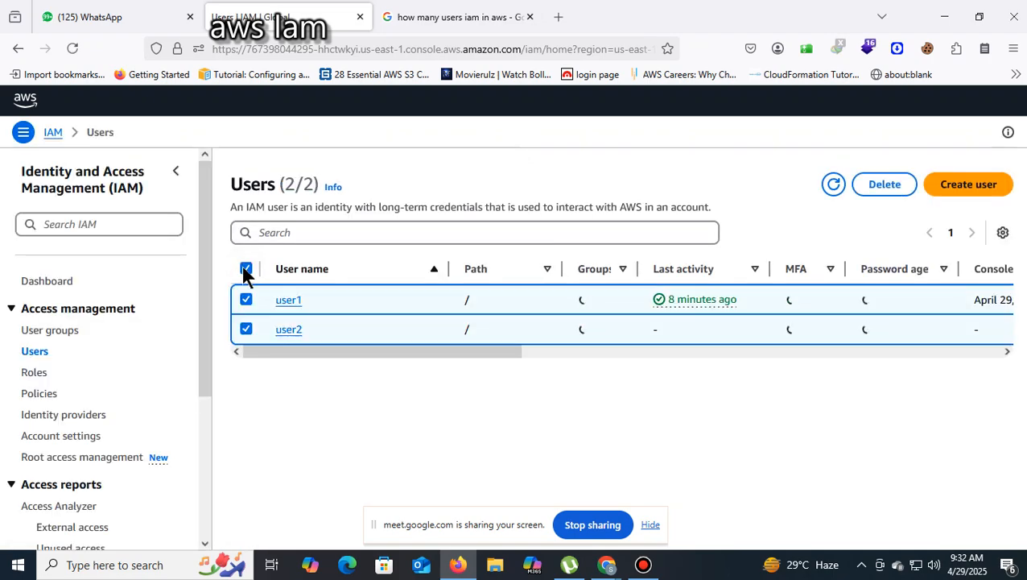
pyautogui.click(889, 193)
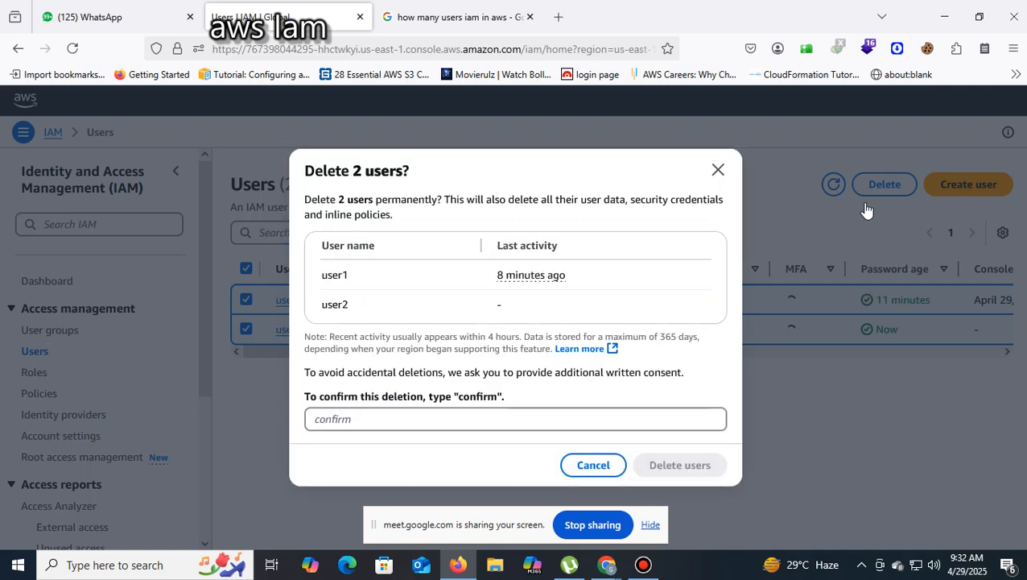
pyautogui.click(494, 395)
pyautogui.moveTo(471, 397); pyautogui.dragTo(459, 397)
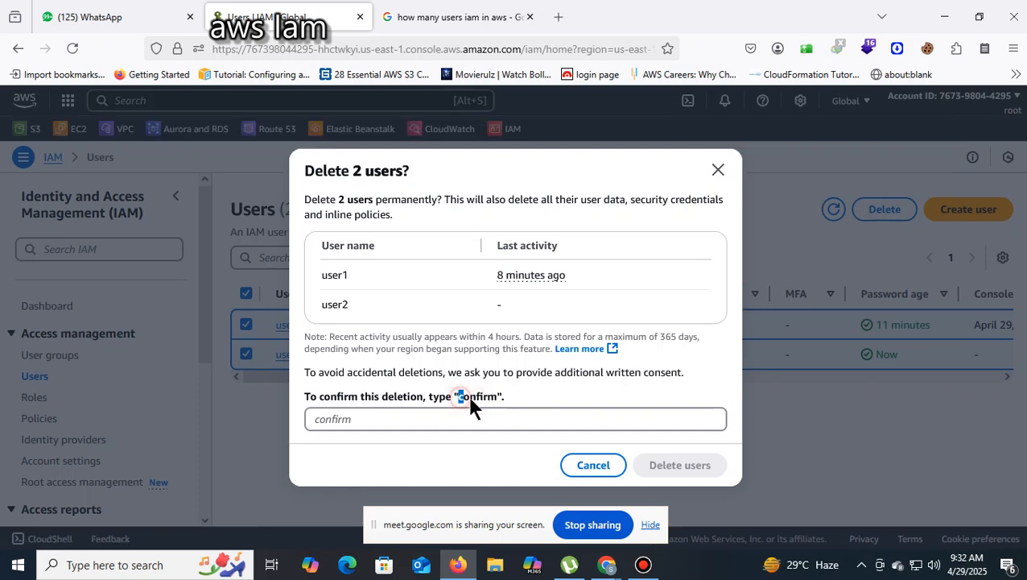
pyautogui.doubleClick(469, 399)
pyautogui.click(451, 418)
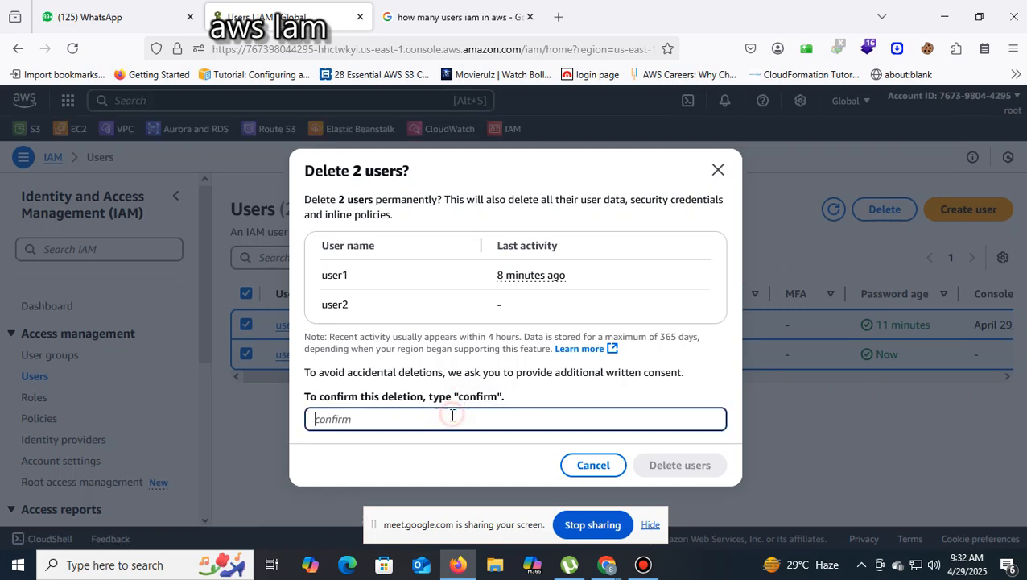
pyautogui.write('confirm')
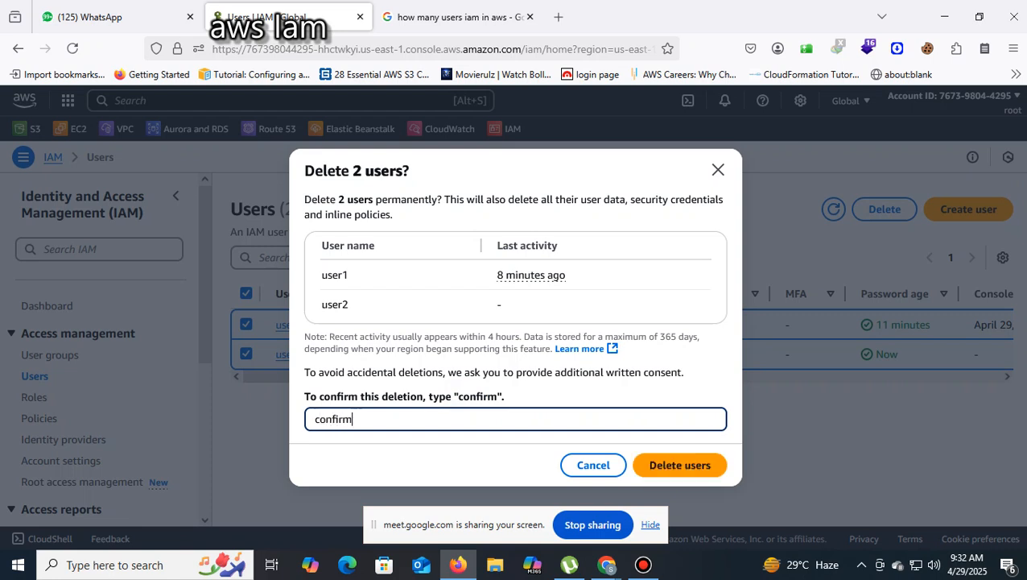
pyautogui.click(673, 467)
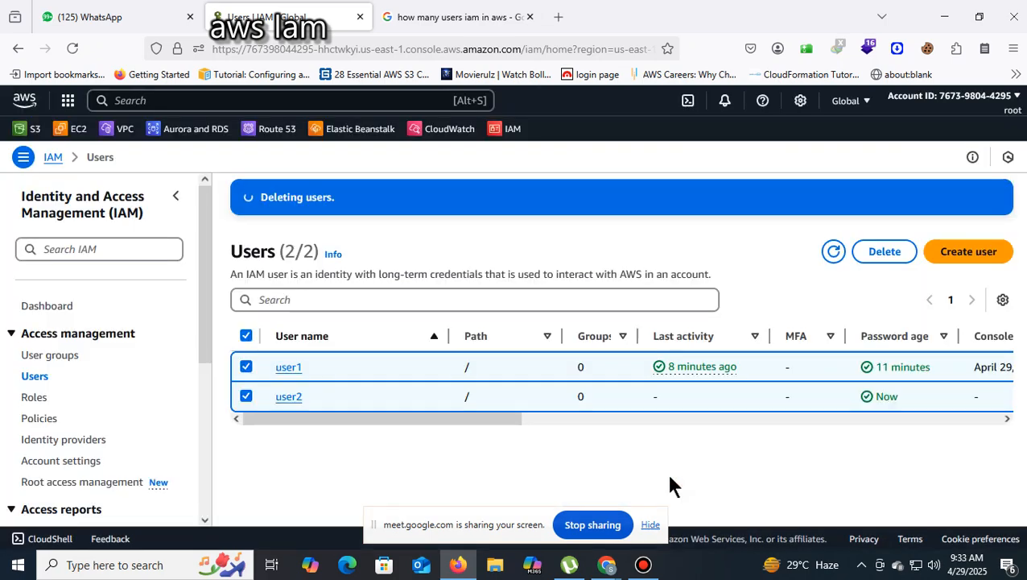
pyautogui.click(653, 524)
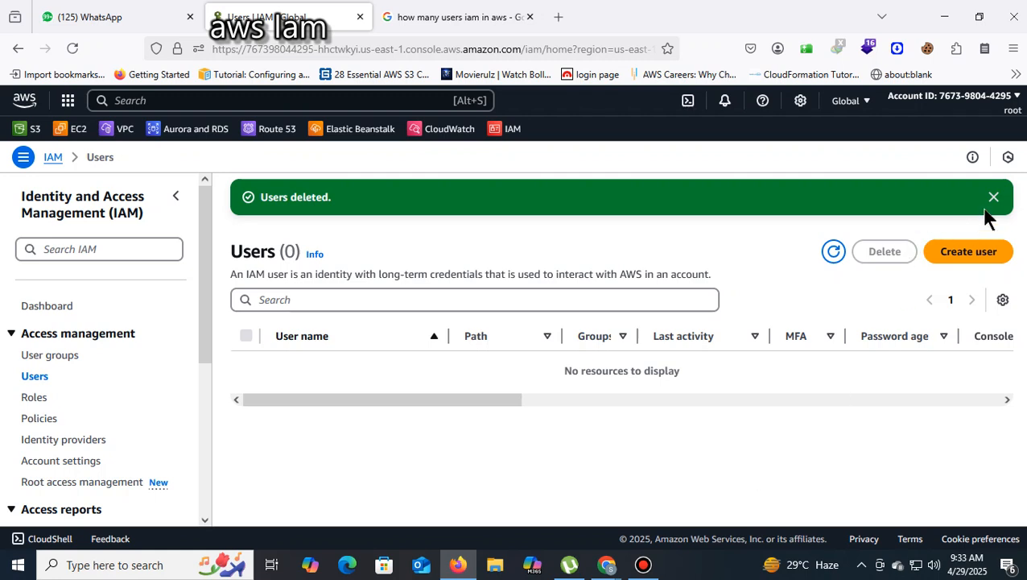
# - Dismiss the deletion notice, then search Google for 'iam mfa'
pyautogui.click(993, 198)
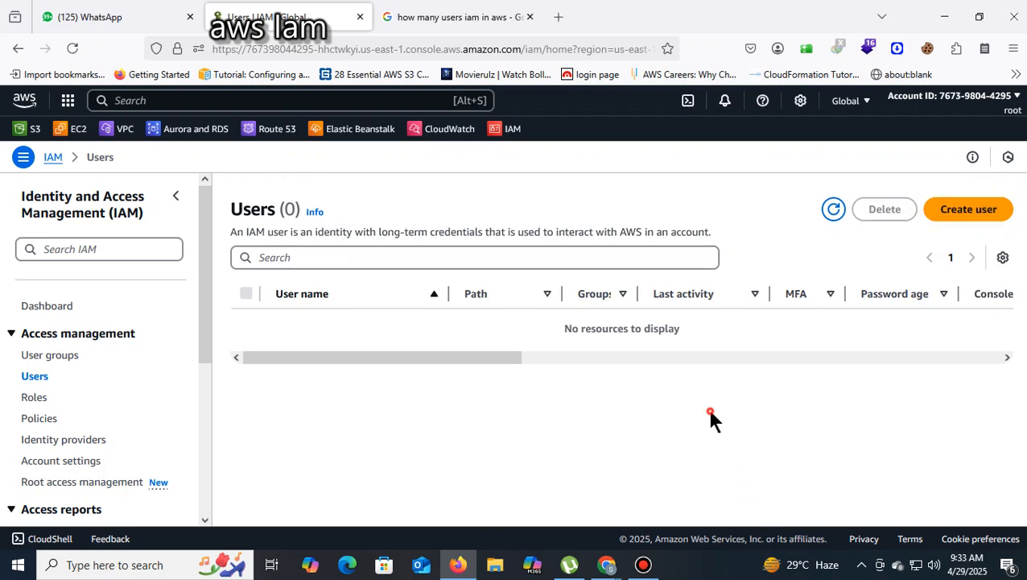
pyautogui.click(479, 15)
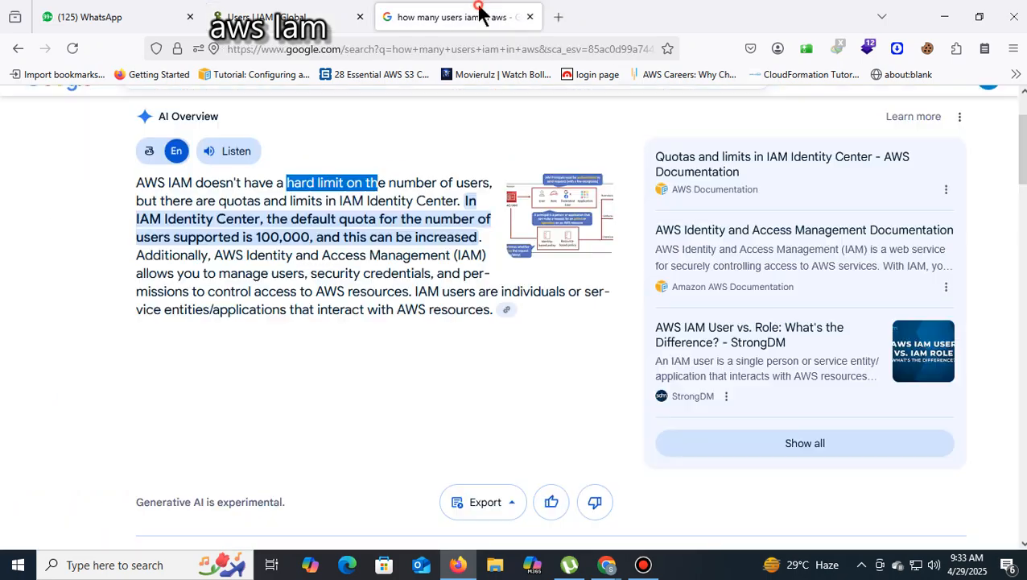
pyautogui.click(492, 49)
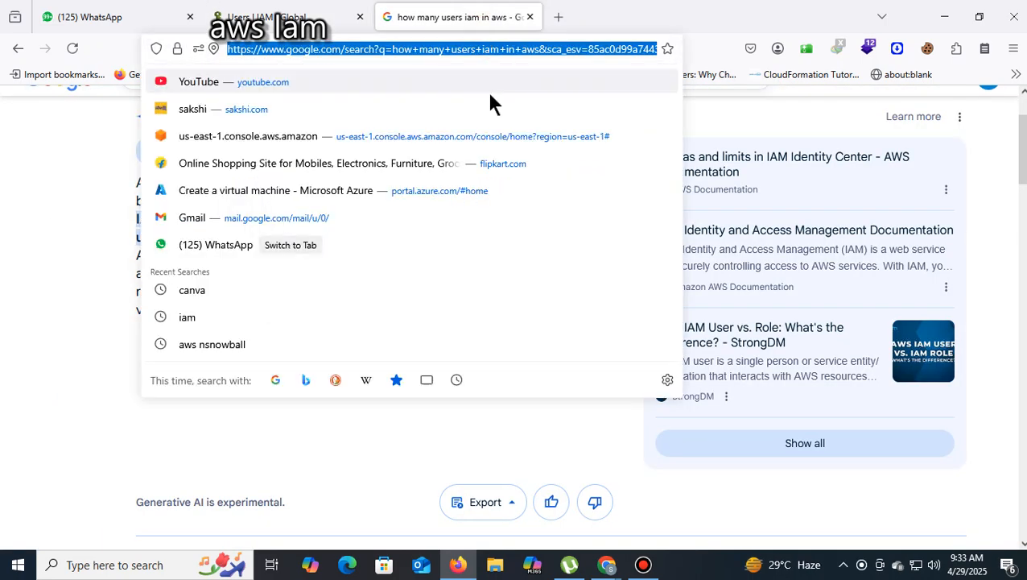
pyautogui.write('google.com/')
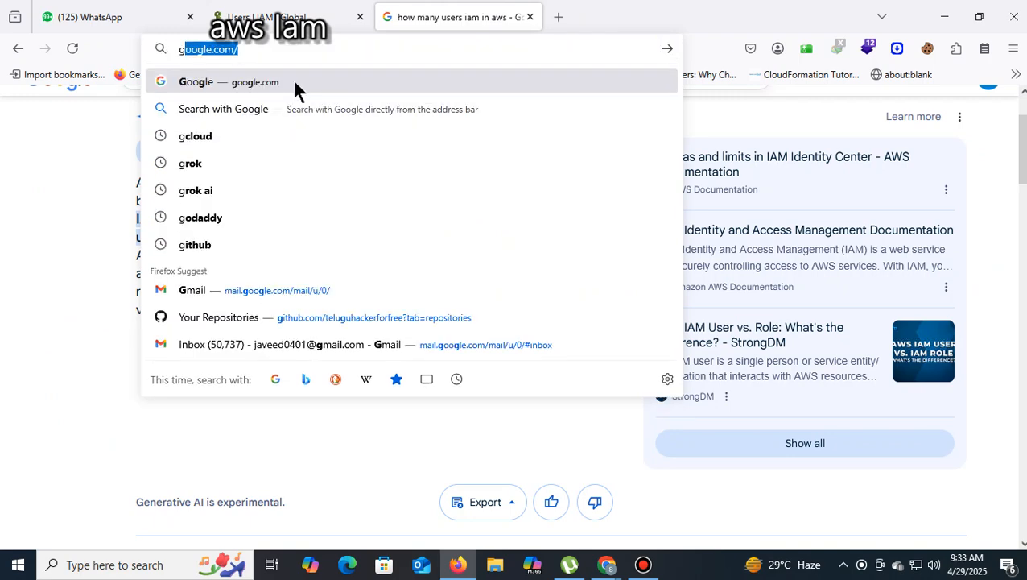
pyautogui.press('Return')
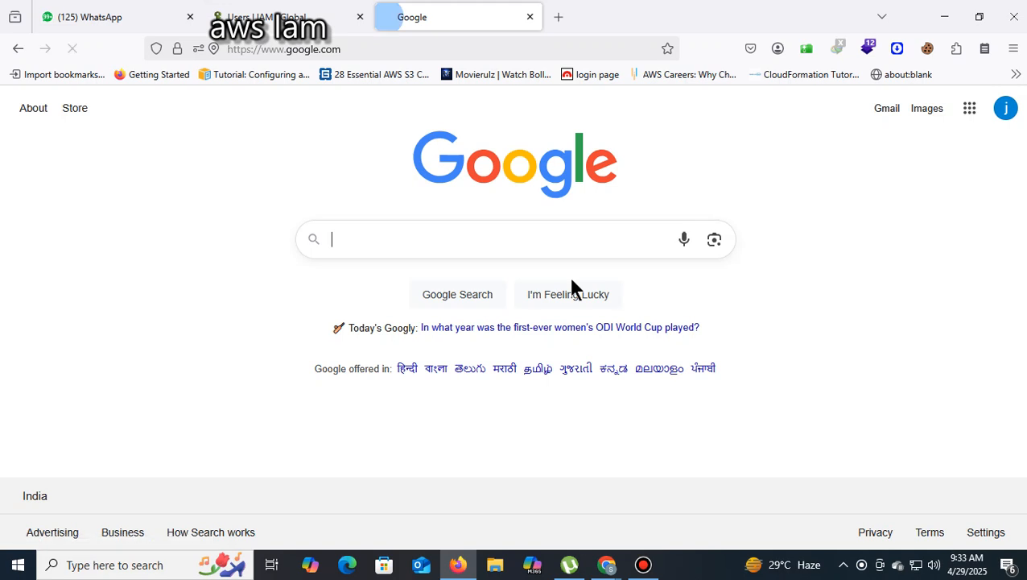
pyautogui.write('iam ')
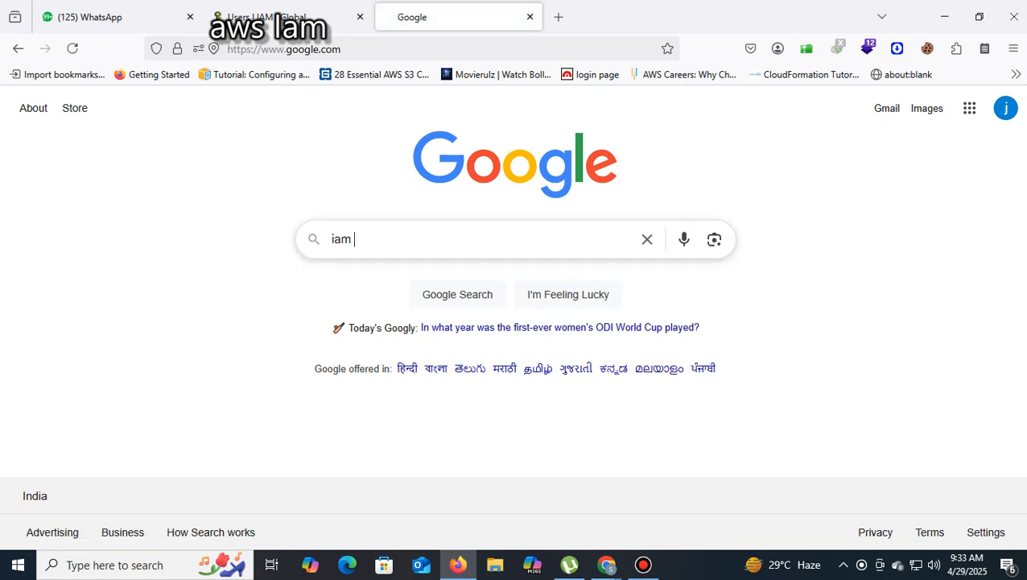
pyautogui.write('mfa')
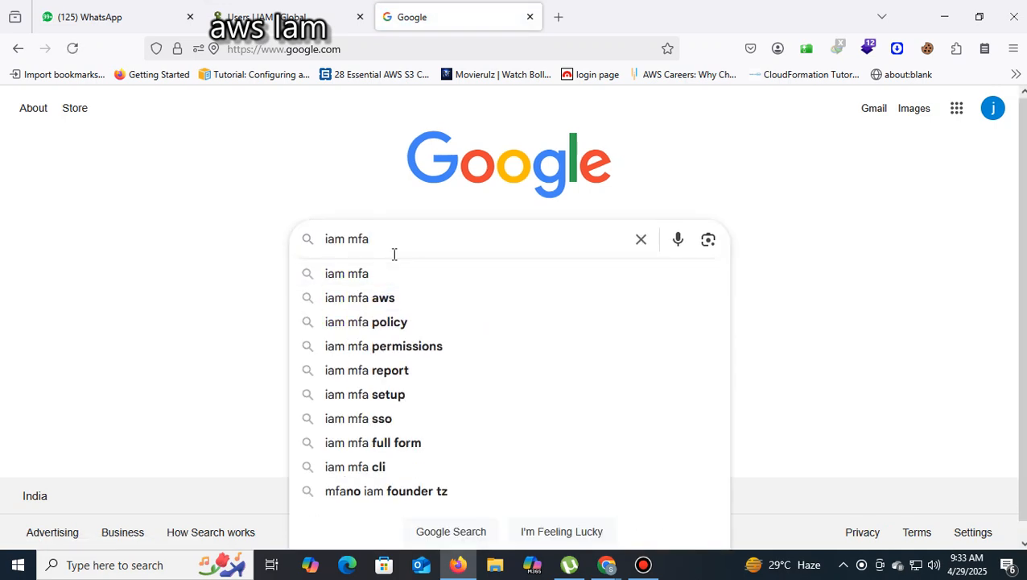
pyautogui.click(388, 274)
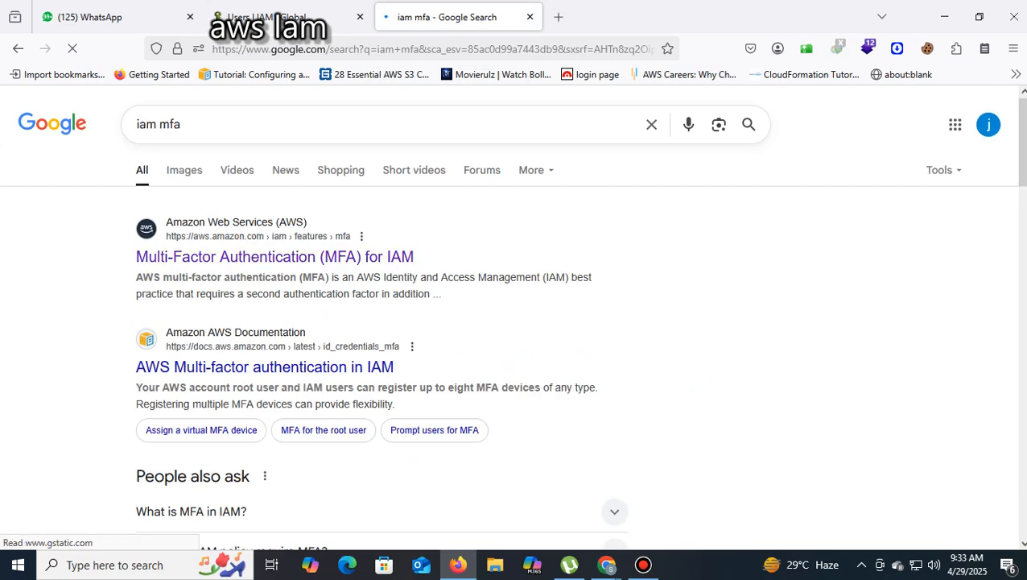
pyautogui.click(392, 260)
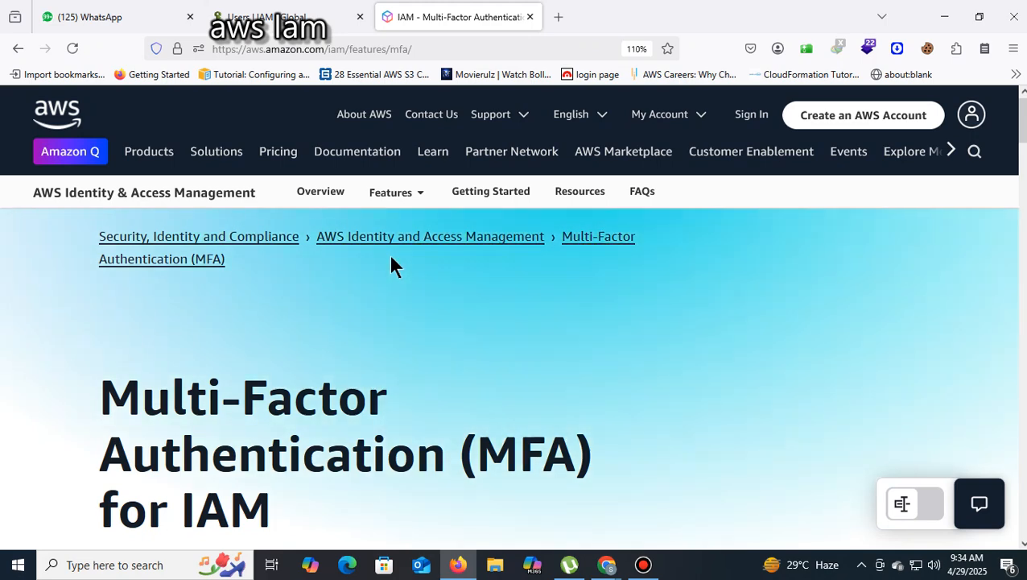
pyautogui.scroll(-6, 530, 349)
pyautogui.scroll(2, 580, 395)
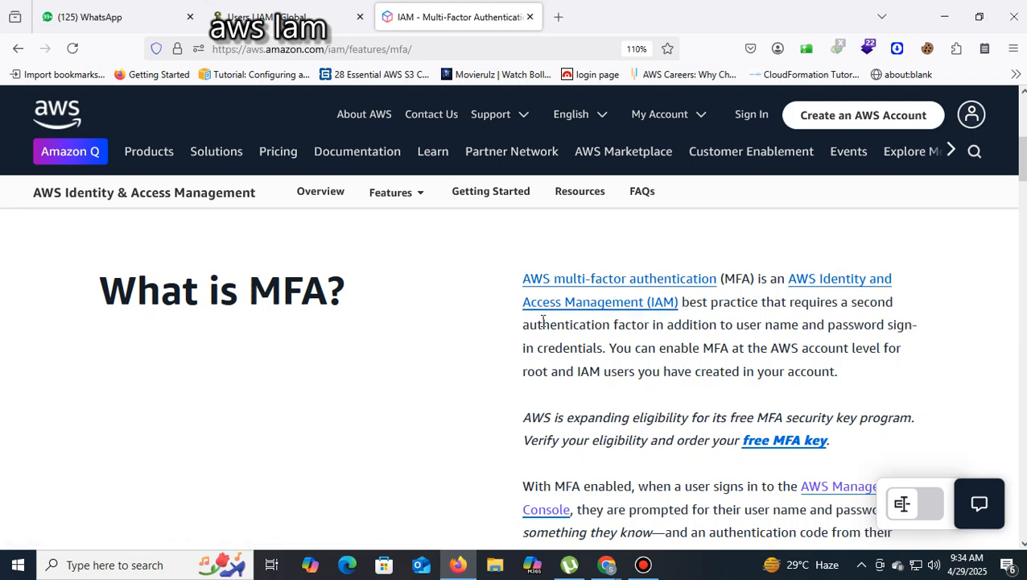
pyautogui.moveTo(523, 324); pyautogui.dragTo(690, 327)
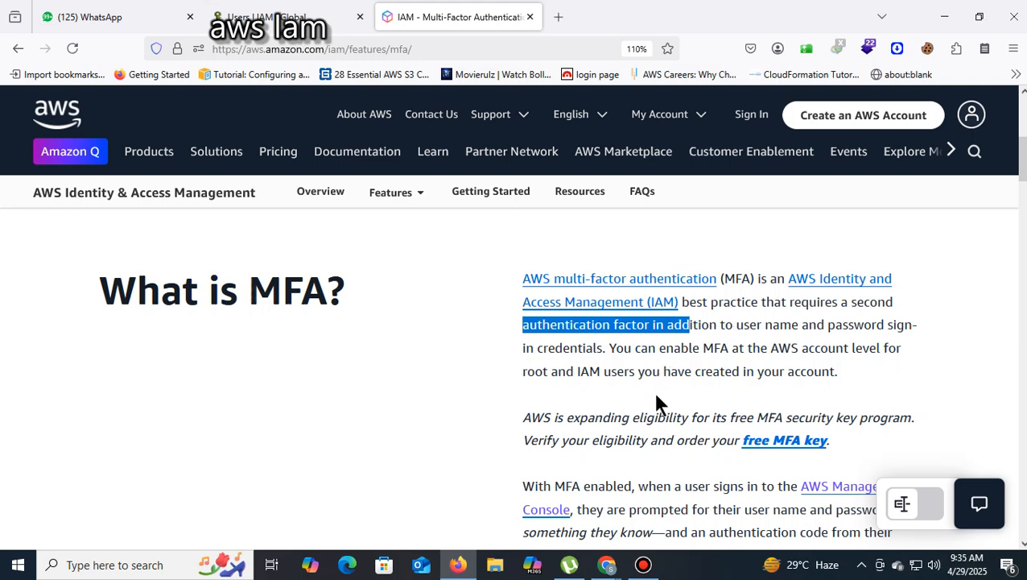
pyautogui.moveTo(610, 347); pyautogui.dragTo(735, 351)
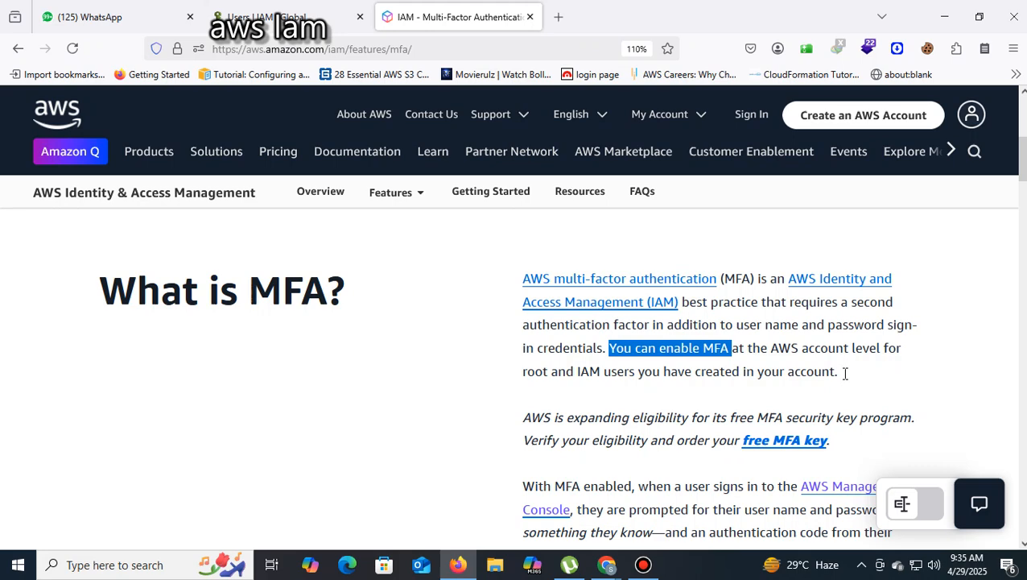
pyautogui.scroll(-5, 845, 372)
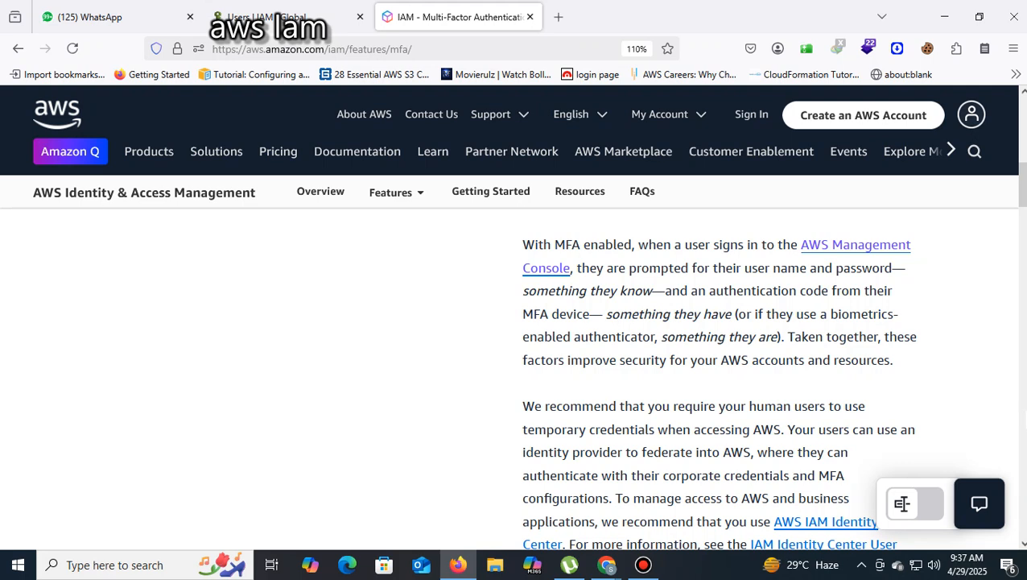
# - On the IAM Dashboard, review the note that the root user has MFA
pyautogui.click(258, 15)
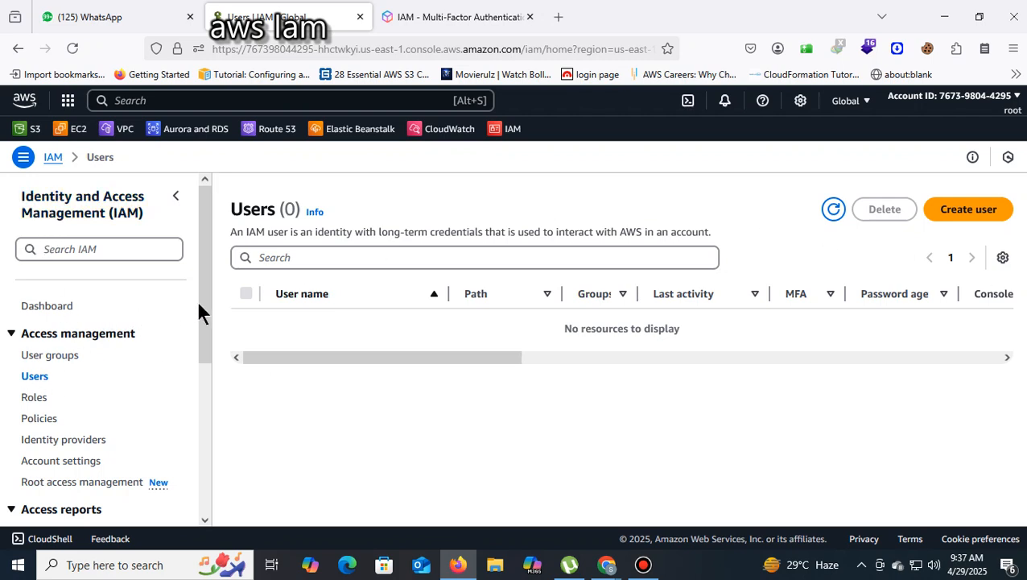
pyautogui.scroll(-3, 200, 300)
pyautogui.scroll(3, 200, 300)
pyautogui.click(59, 307)
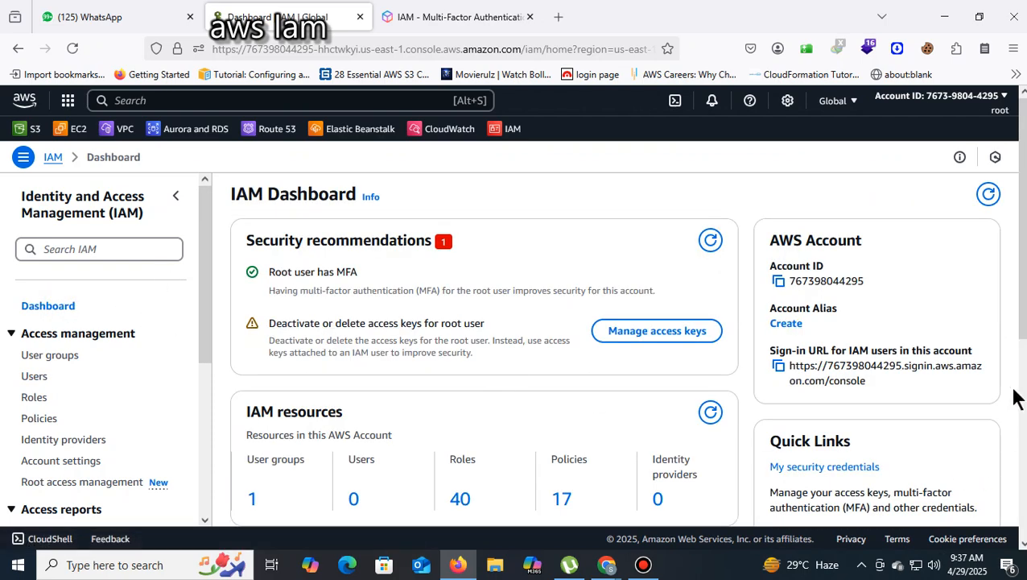
pyautogui.scroll(-3, 524, 283)
pyautogui.scroll(3, 475, 282)
pyautogui.moveTo(366, 269); pyautogui.dragTo(250, 266)
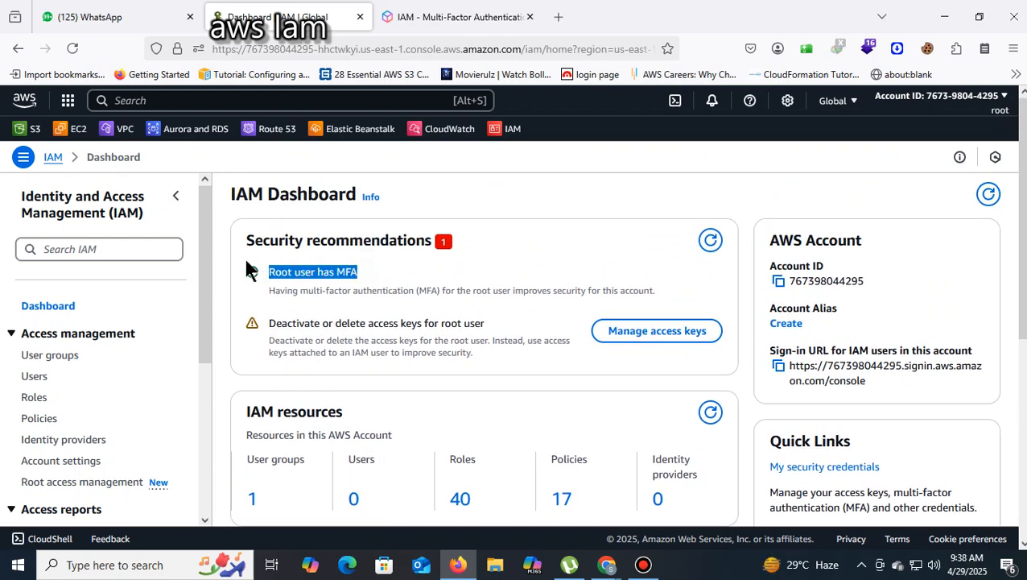
pyautogui.click(360, 264)
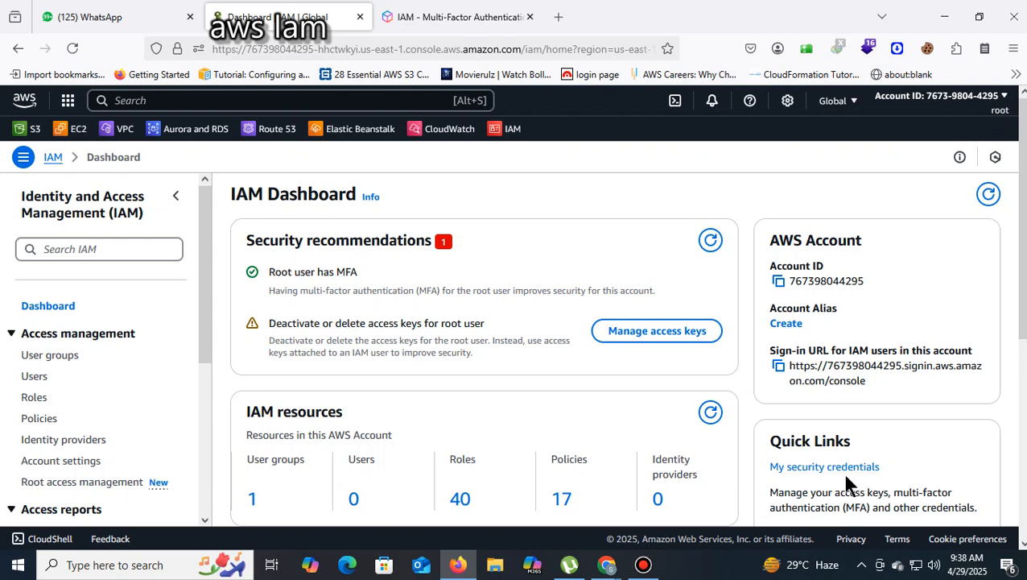
# - Open the IAM Users list, which shows 0 users
pyautogui.click(35, 376)
pyautogui.scroll(-1, 619, 359)
pyautogui.scroll(-2, 619, 360)
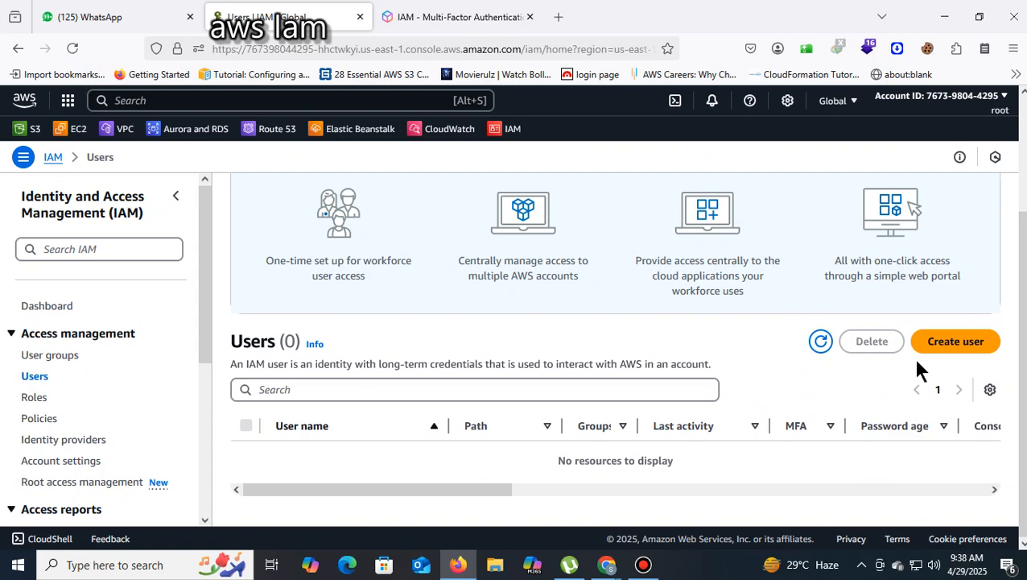
# - Start a new user named user1 with console access, custom password, no forced reset
pyautogui.click(934, 343)
pyautogui.write('user1')
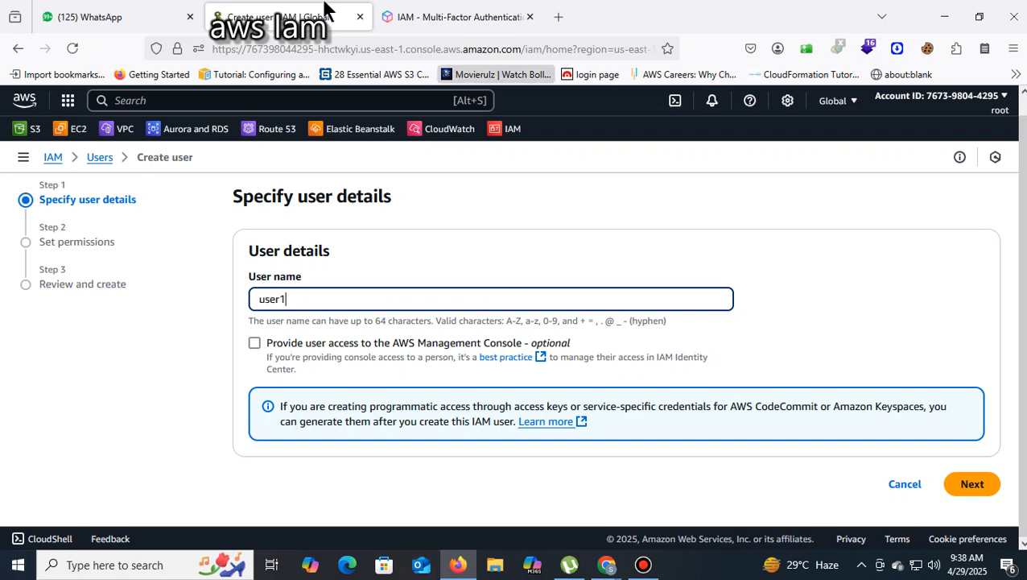
pyautogui.click(250, 343)
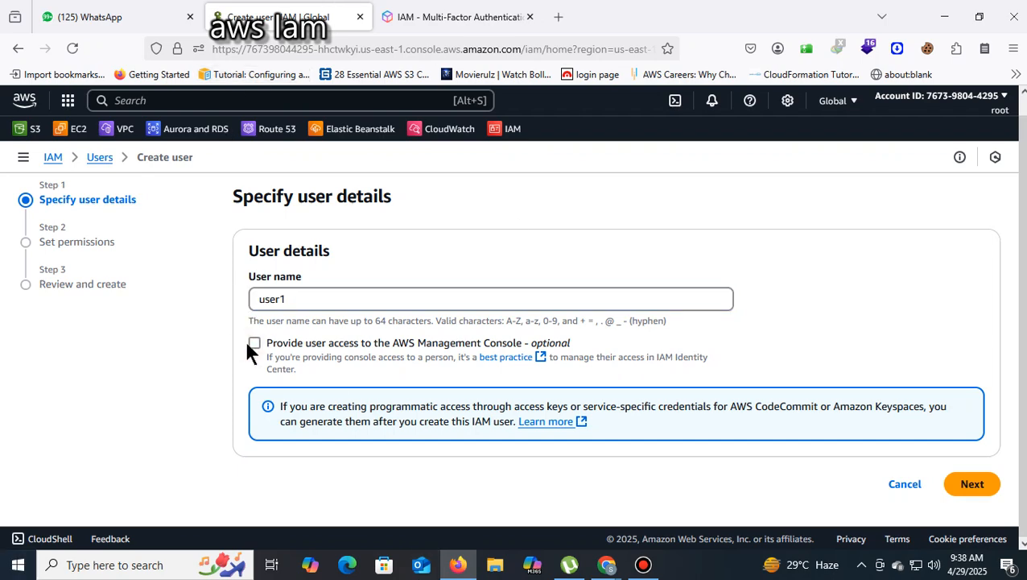
pyautogui.click(254, 343)
pyautogui.scroll(-2, 330, 330)
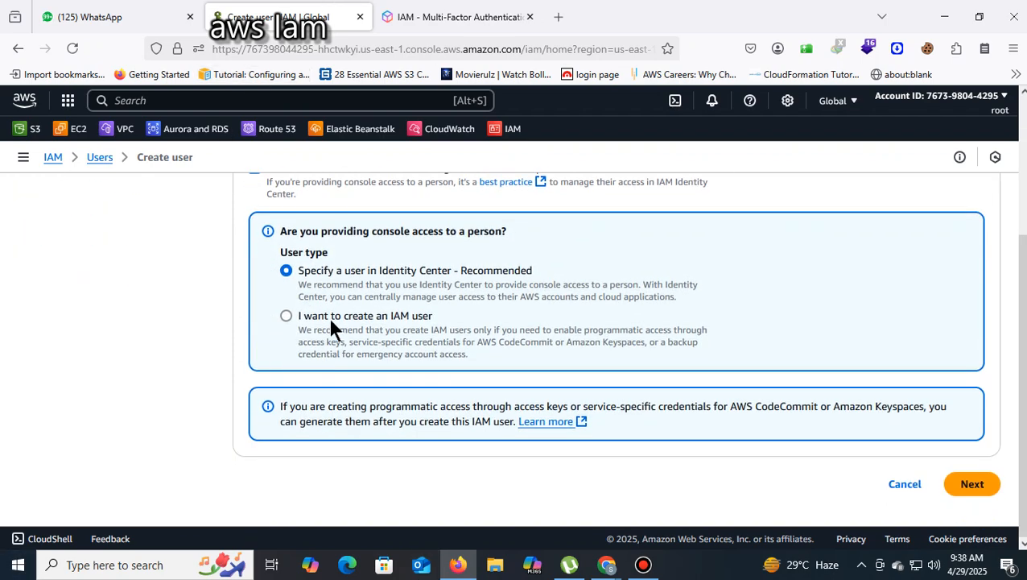
pyautogui.click(313, 316)
pyautogui.scroll(-3, 317, 318)
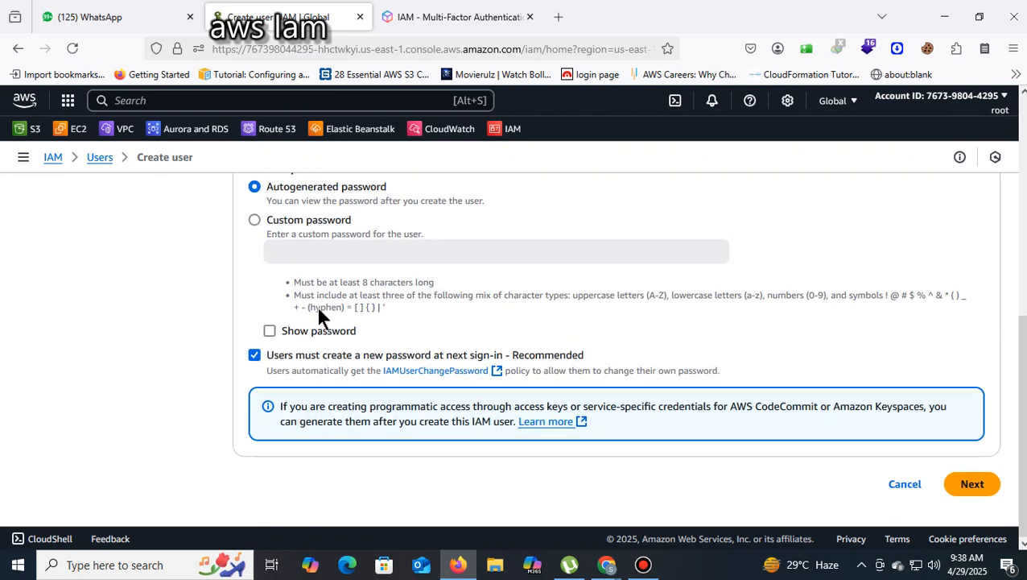
pyautogui.click(316, 221)
pyautogui.click(313, 256)
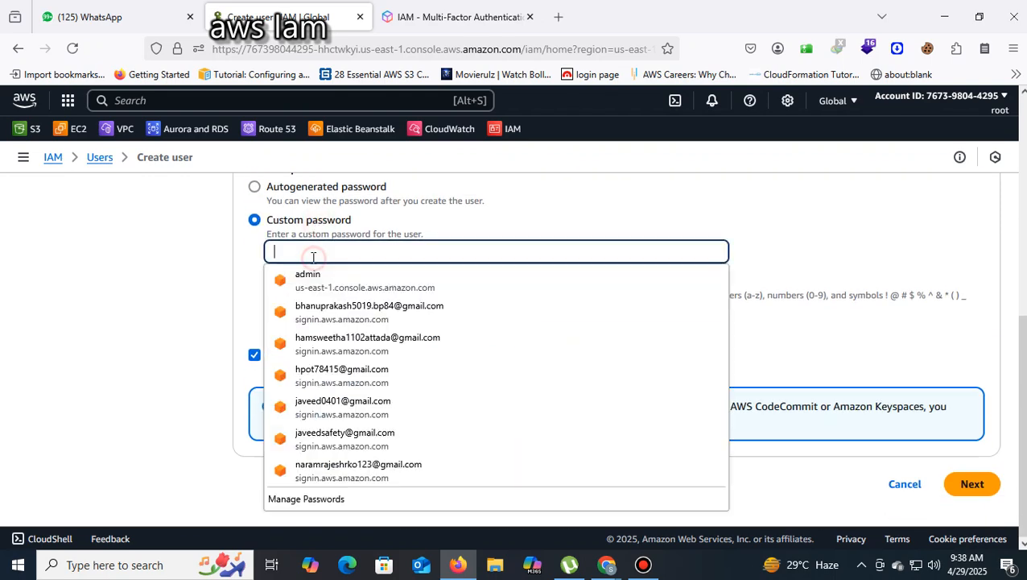
pyautogui.write('••')
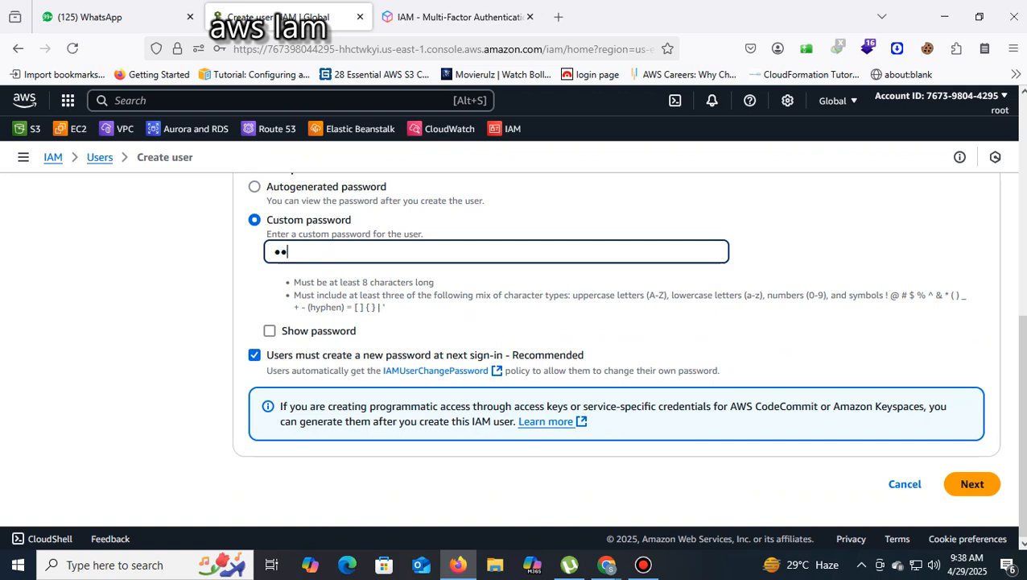
pyautogui.write('••••••••••')
pyautogui.click(254, 355)
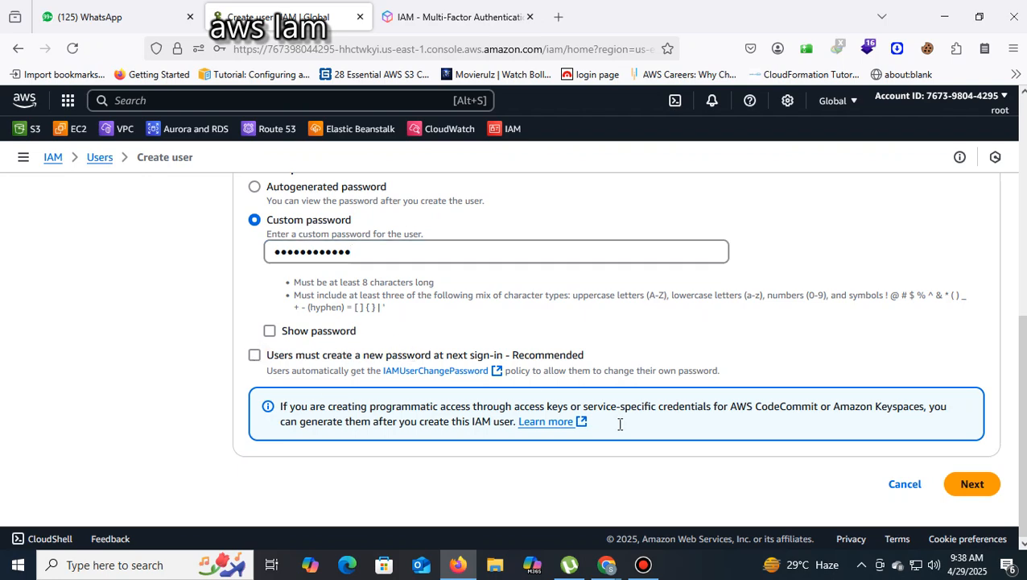
# - Skip permissions, create user1, and return to the Users list past the password warning
pyautogui.click(970, 484)
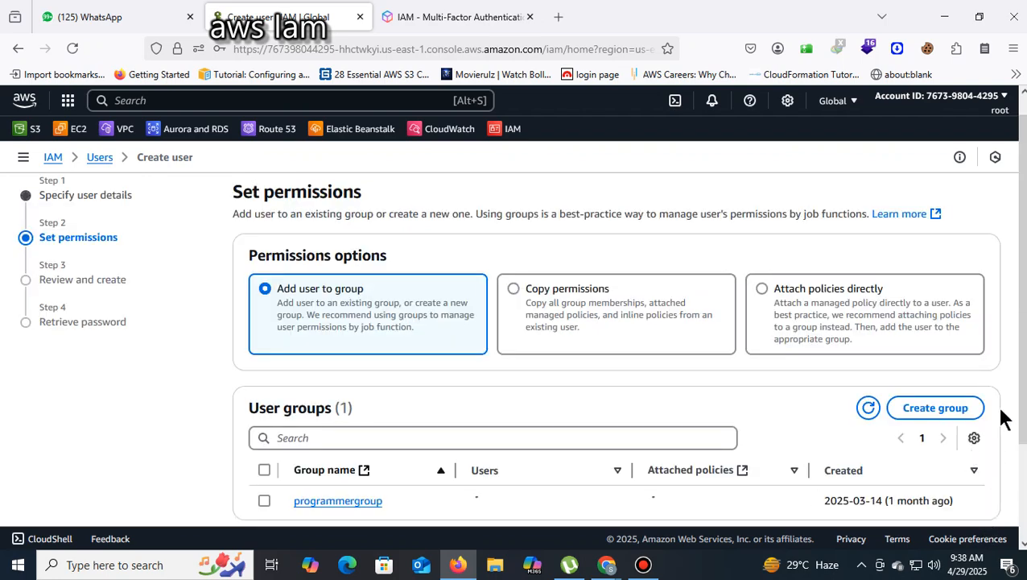
pyautogui.scroll(-3, 1000, 420)
pyautogui.click(980, 487)
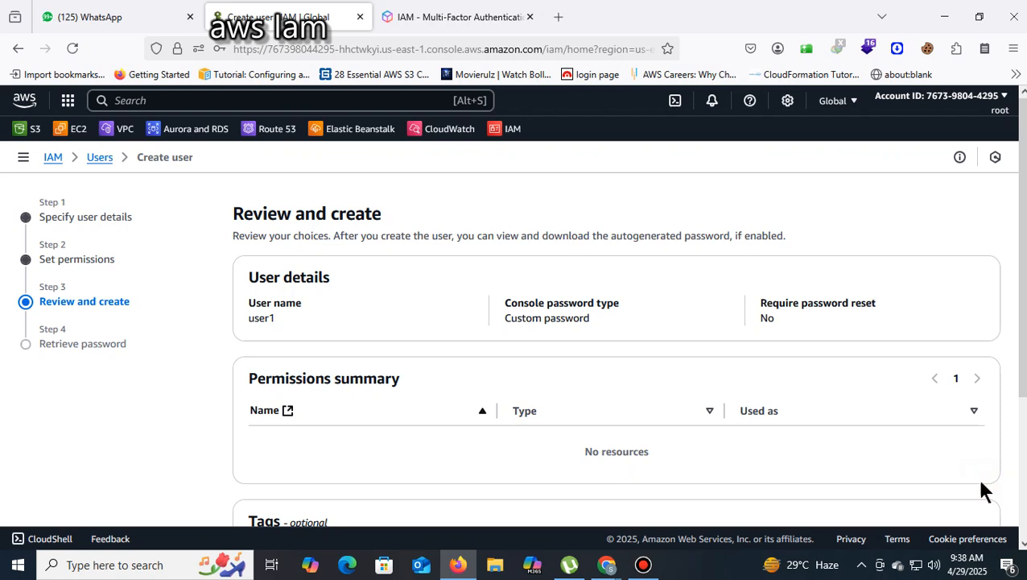
pyautogui.scroll(-3, 978, 483)
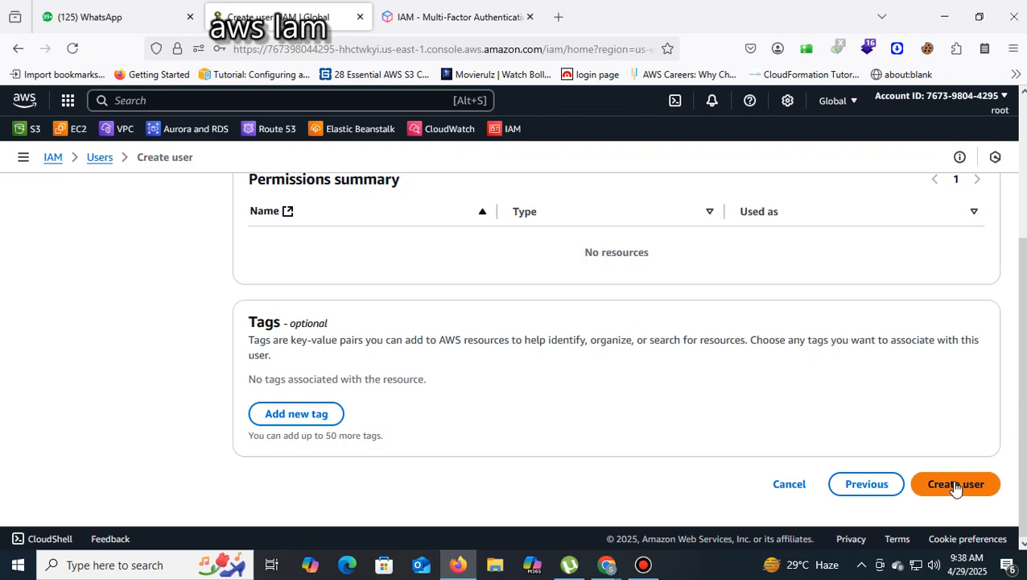
pyautogui.click(954, 485)
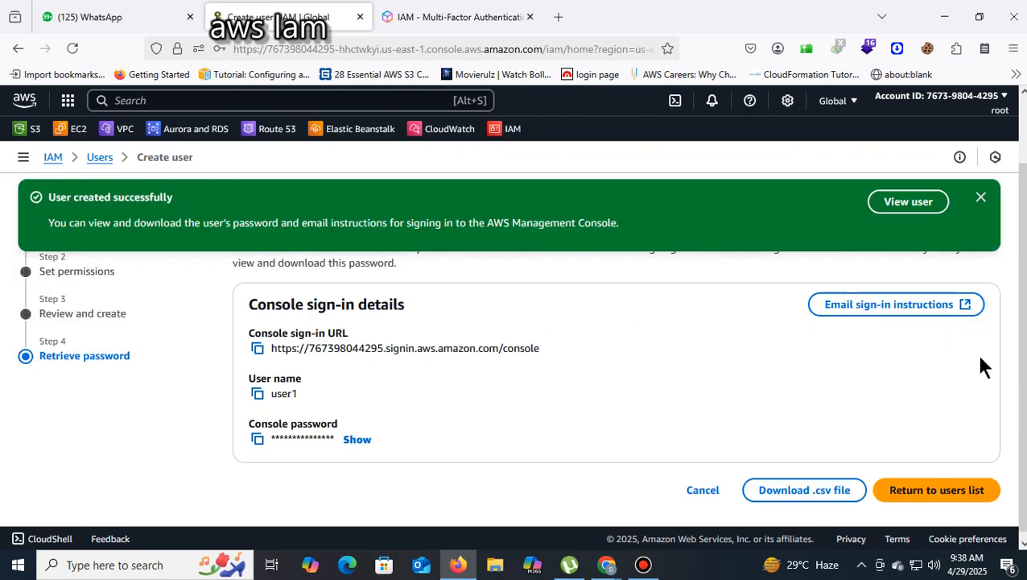
pyautogui.click(939, 488)
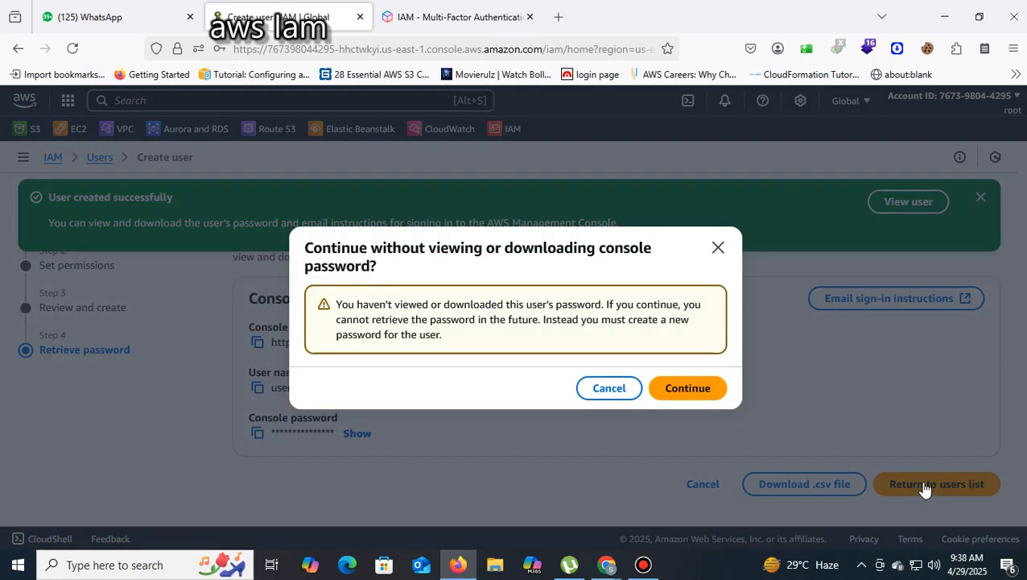
pyautogui.click(683, 390)
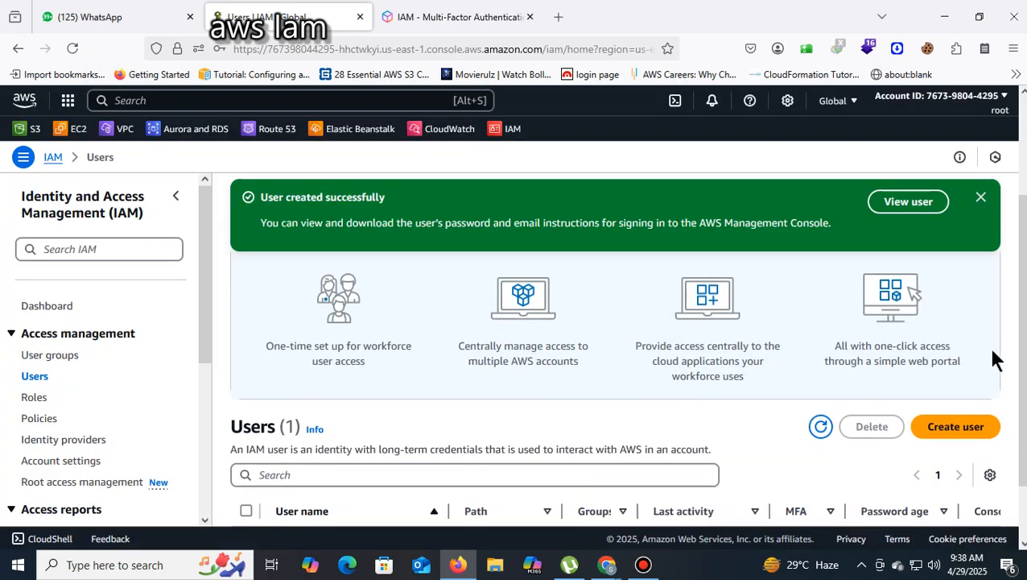
pyautogui.scroll(-2, 996, 358)
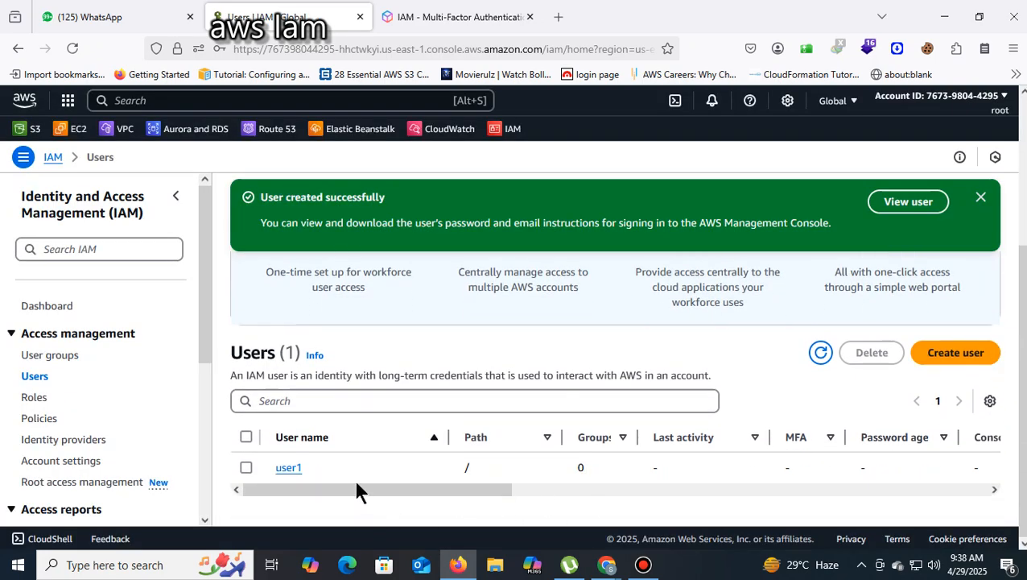
# - Open user1's details and scroll its Security credentials tab to the MFA section
pyautogui.click(288, 470)
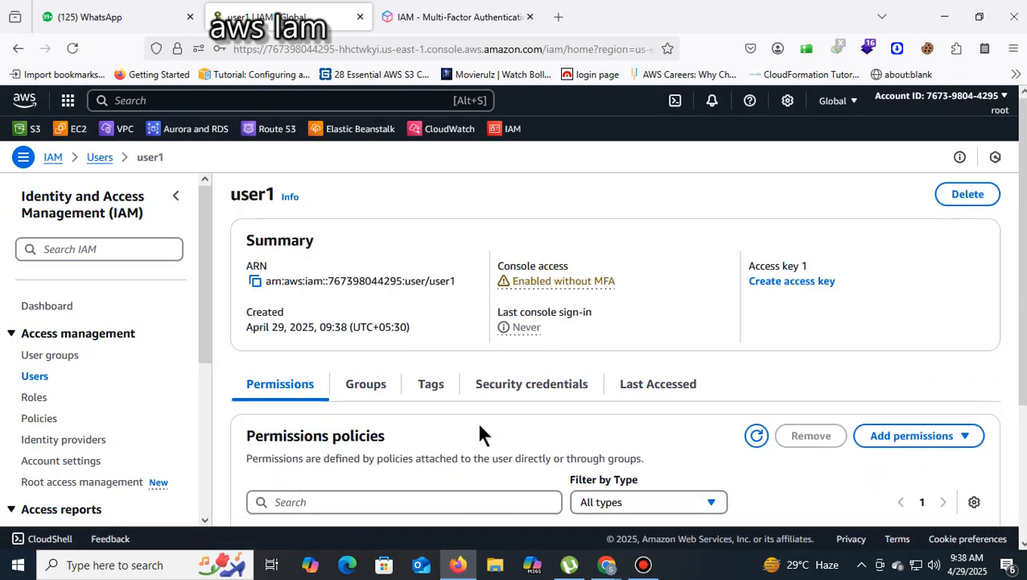
pyautogui.scroll(-2, 905, 285)
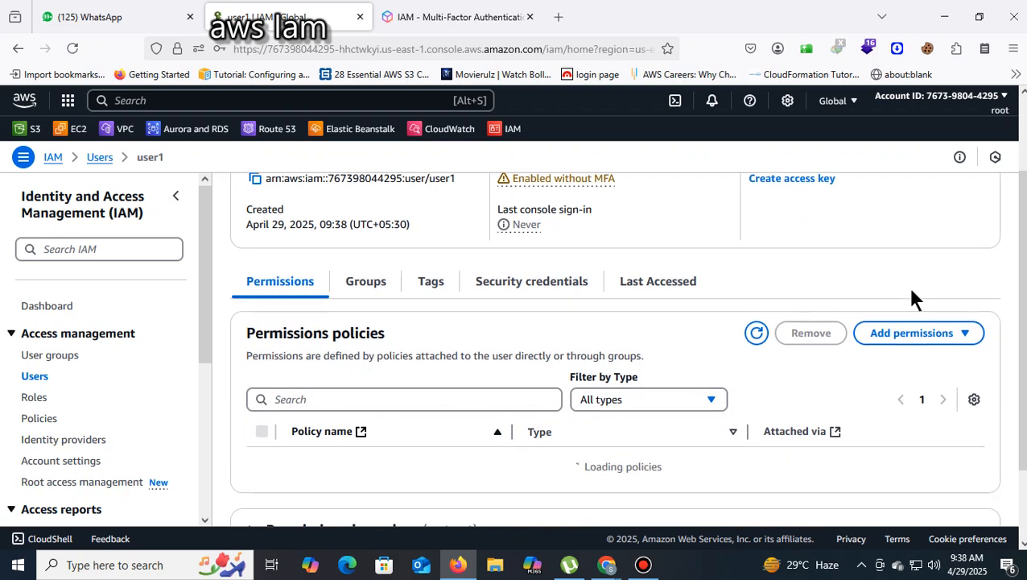
pyautogui.click(545, 292)
pyautogui.scroll(-2, 867, 243)
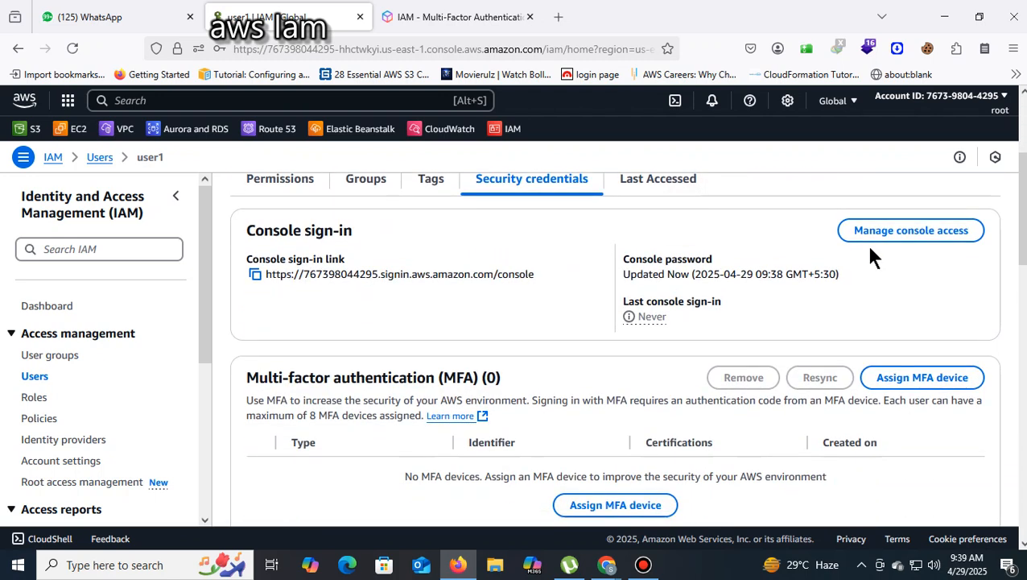
pyautogui.scroll(-1, 914, 322)
pyautogui.scroll(-3, 914, 266)
pyautogui.scroll(2, 908, 275)
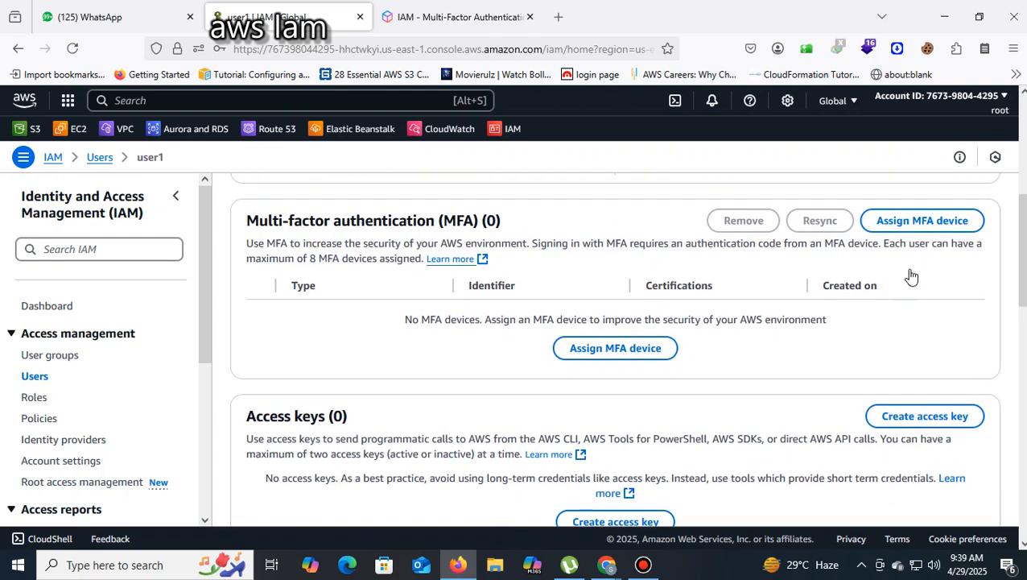
# - Highlight the Multi-factor authentication heading and the limit of 8 MFA devices
pyautogui.moveTo(245, 275); pyautogui.dragTo(429, 279)
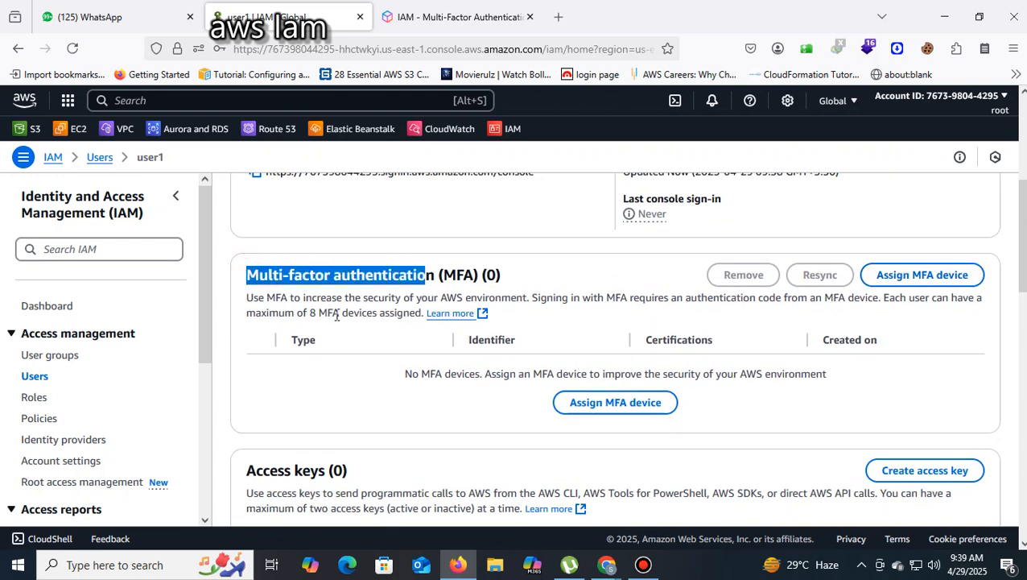
pyautogui.doubleClick(309, 313)
pyautogui.moveTo(333, 310); pyautogui.dragTo(342, 313)
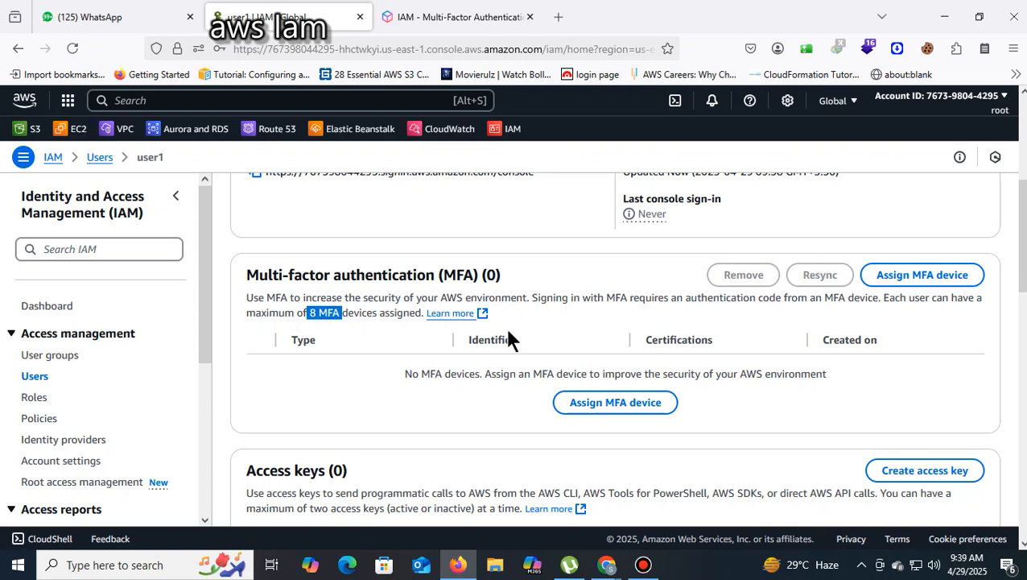
# - Start assigning user1 an MFA device named redmimobile, then scroll through the device option cards
pyautogui.click(934, 277)
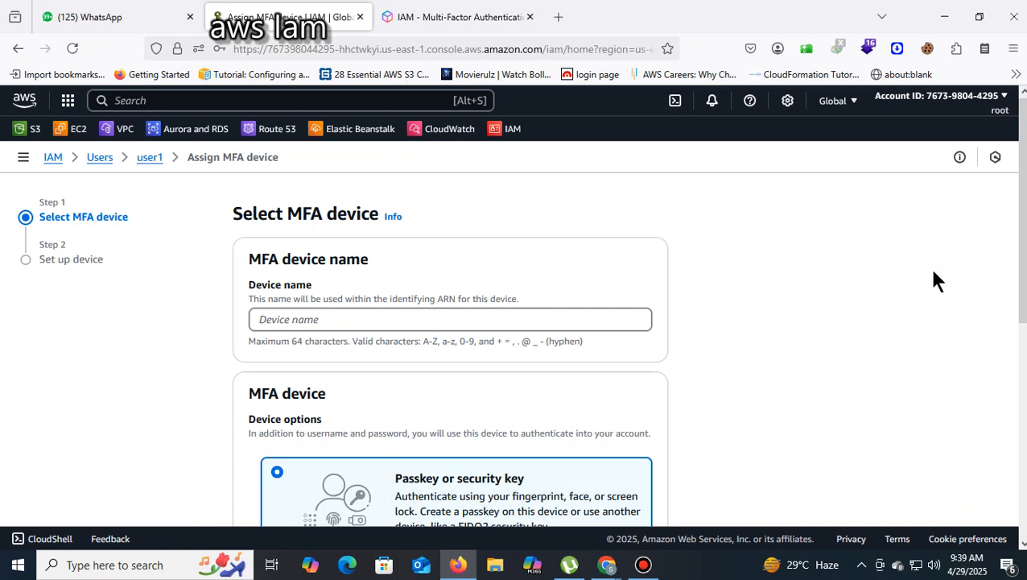
pyautogui.click(357, 316)
pyautogui.write('redmi')
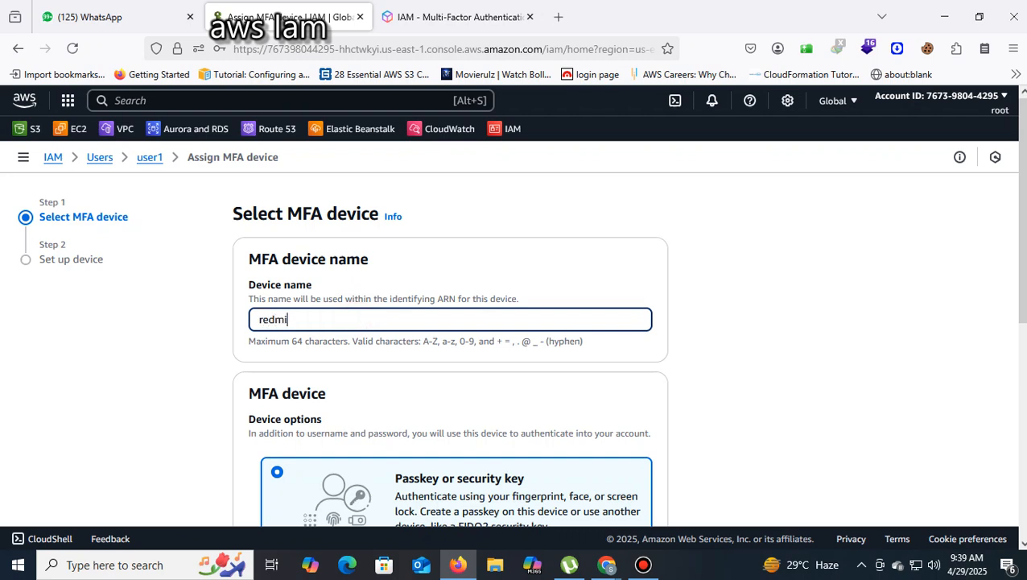
pyautogui.write('mobile')
pyautogui.scroll(-3, 819, 314)
pyautogui.scroll(1, 816, 314)
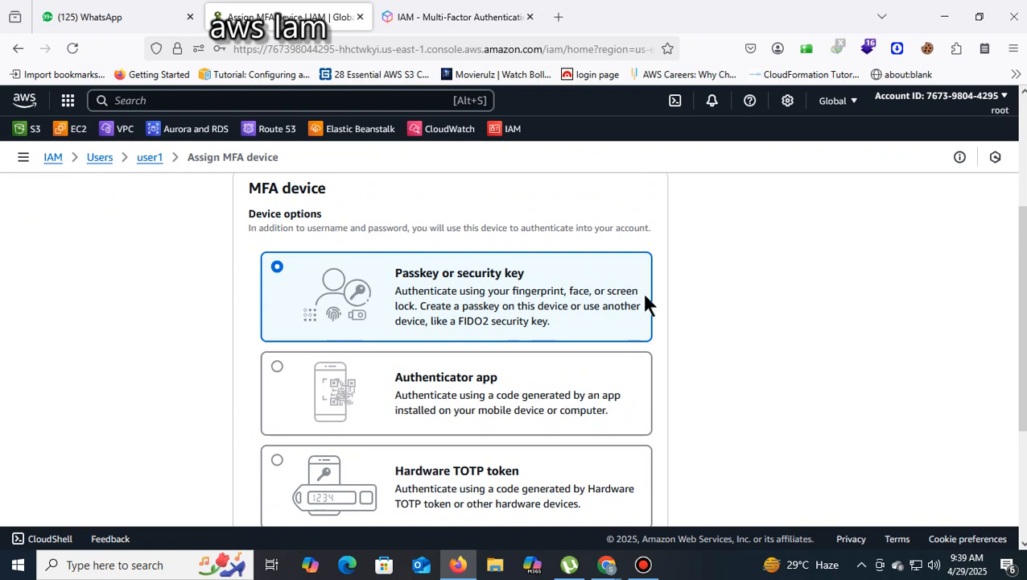
pyautogui.scroll(-2, 684, 304)
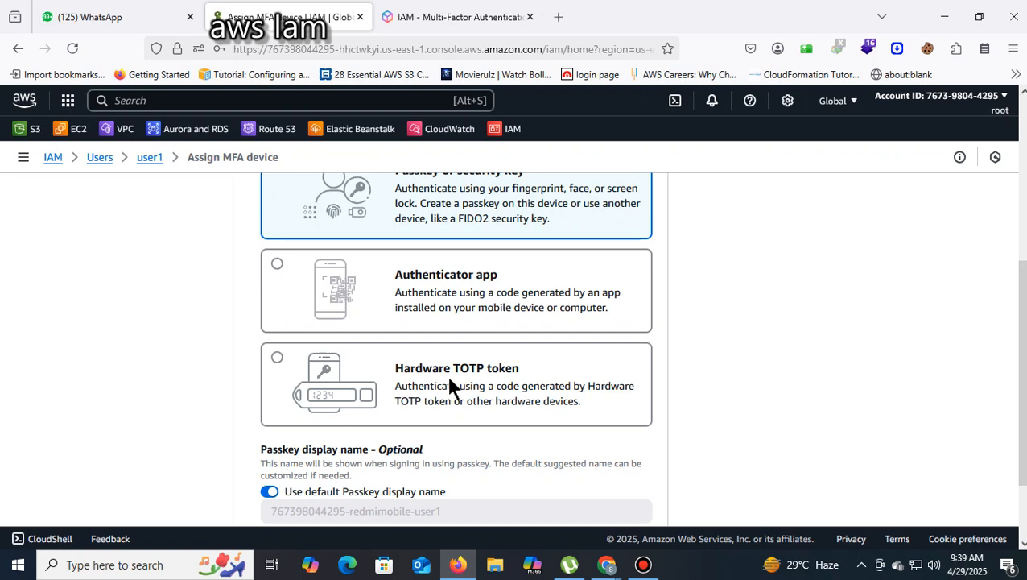
pyautogui.scroll(2, 449, 394)
pyautogui.scroll(-2, 467, 406)
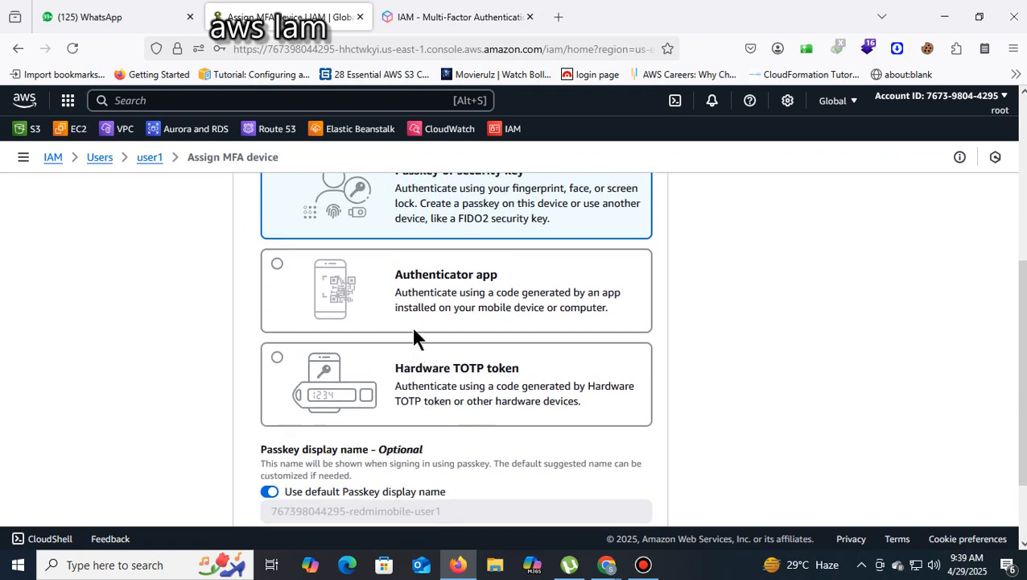
pyautogui.scroll(3, 572, 268)
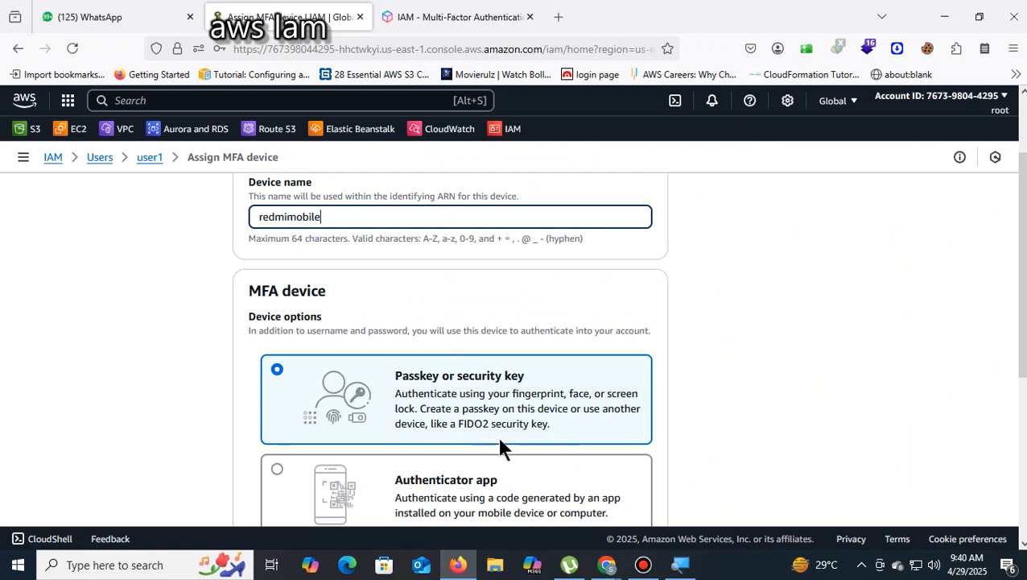
# - In a new tab, search Google for 'fidokey'
pyautogui.click(557, 17)
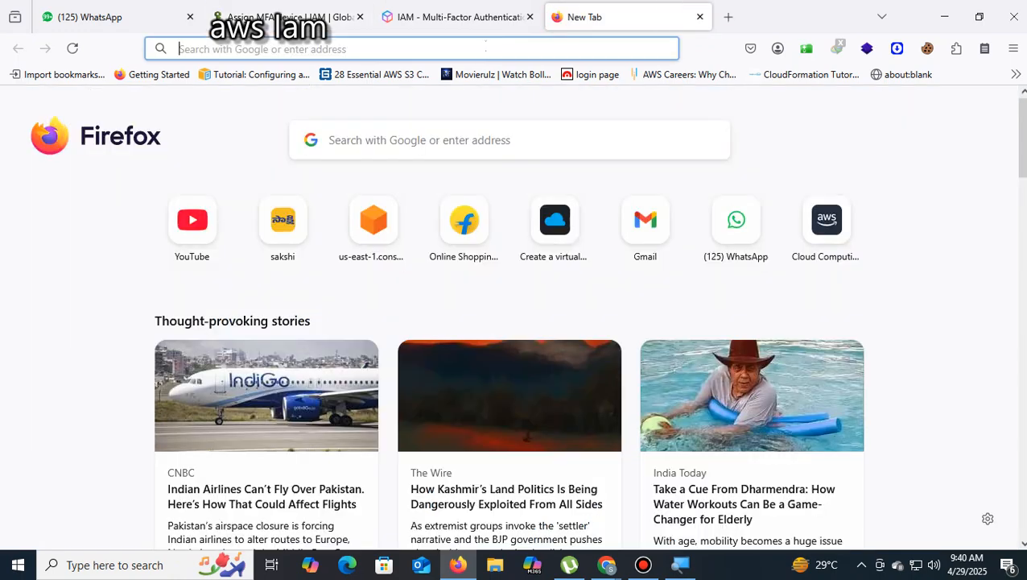
pyautogui.write('google.com/')
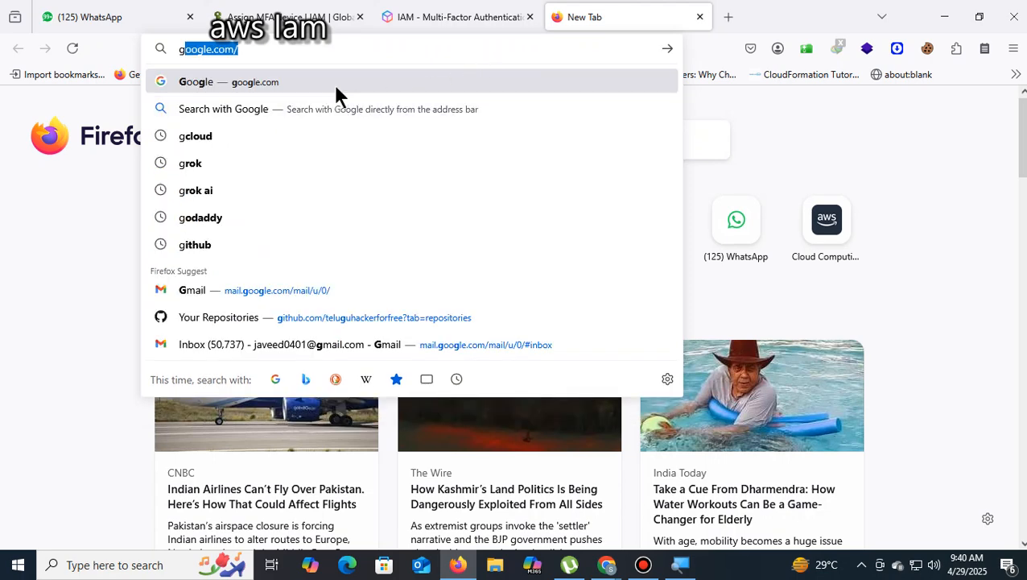
pyautogui.click(333, 81)
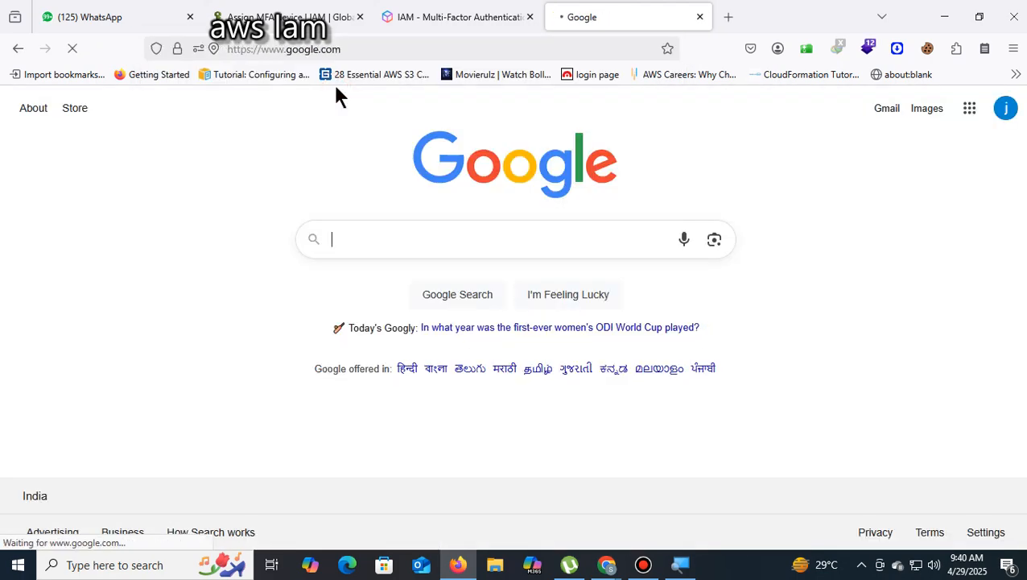
pyautogui.write('fid')
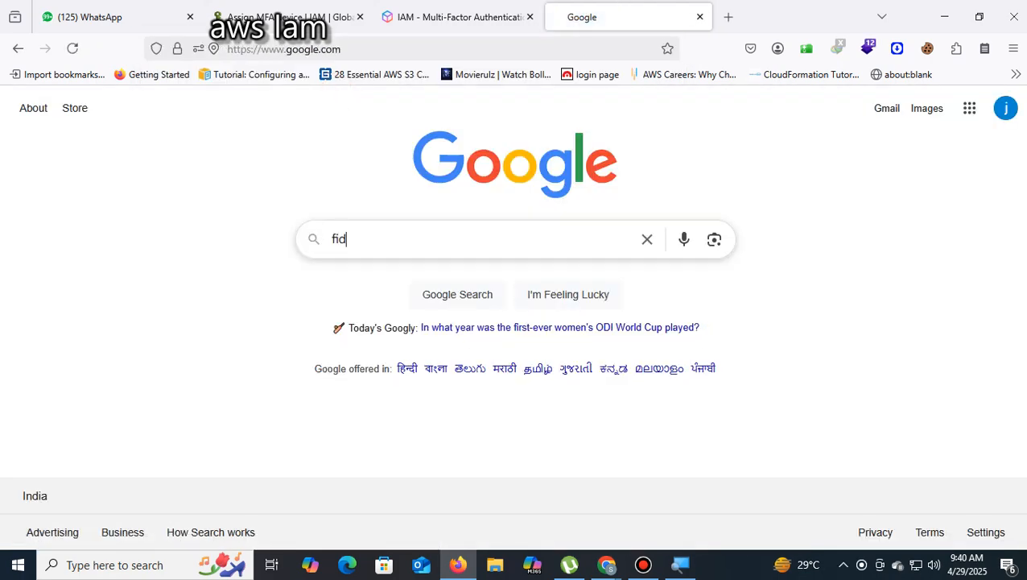
pyautogui.write('ok')
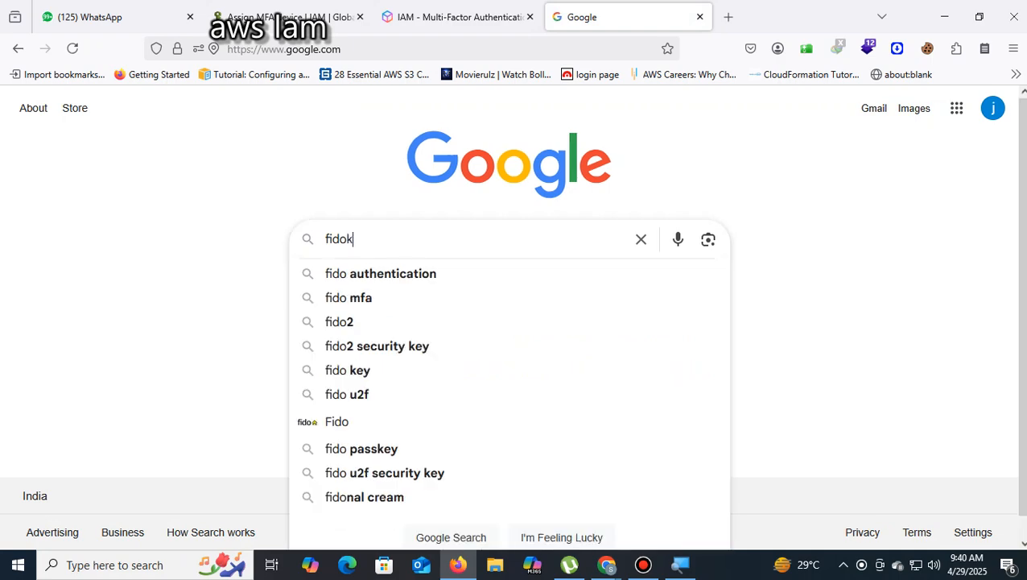
pyautogui.write('ey')
pyautogui.press('Return')
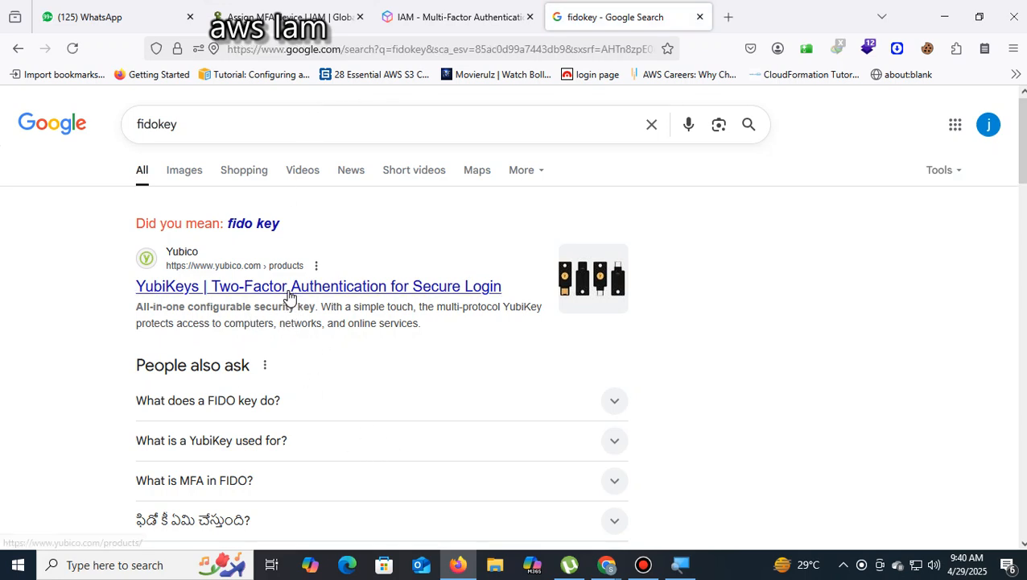
# - Open and scroll Yubico's YubiKeys products page, then return to the IAM MFA tab
pyautogui.click(231, 288)
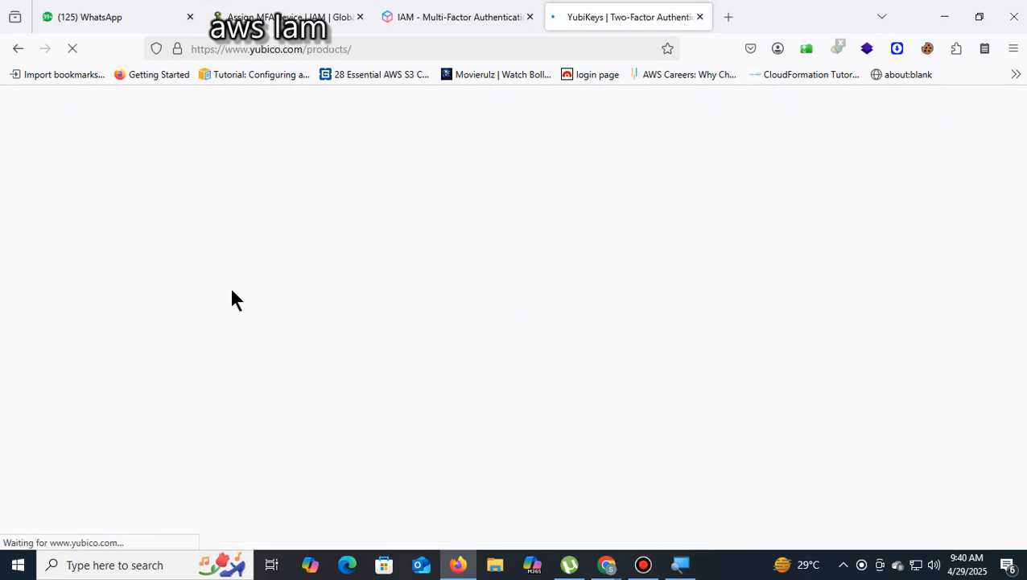
pyautogui.scroll(-4, 489, 291)
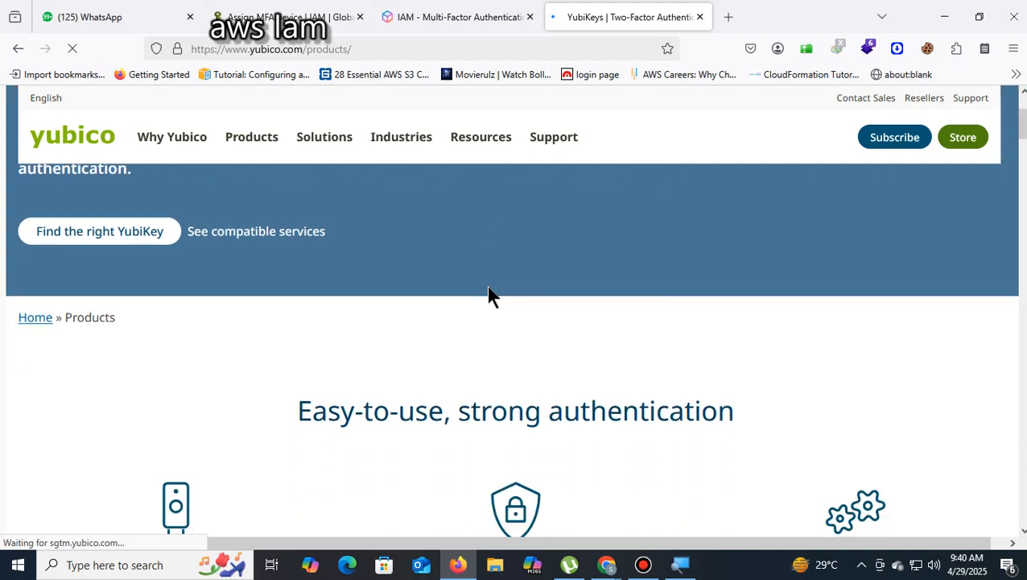
pyautogui.scroll(-5, 488, 298)
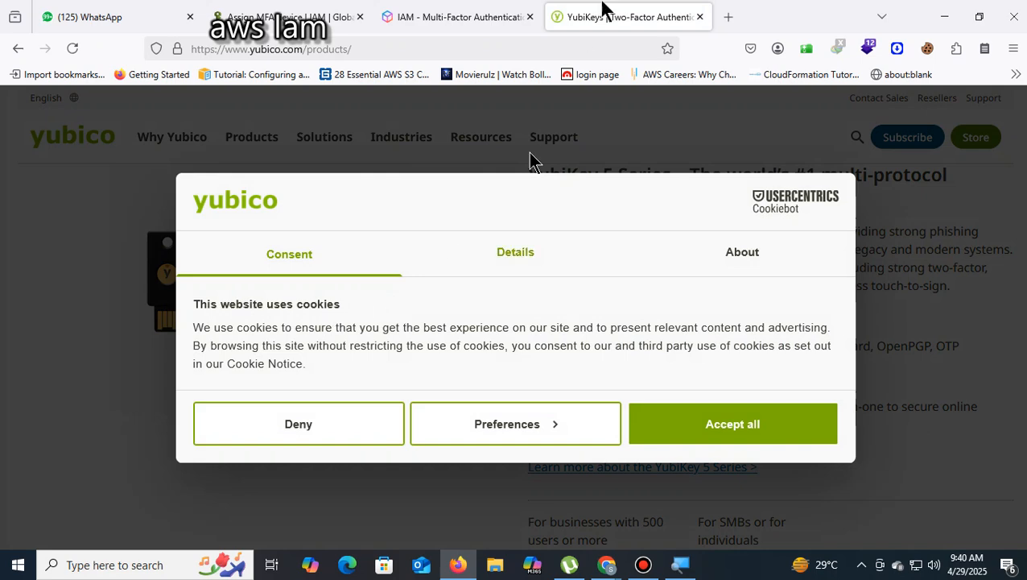
pyautogui.click(495, 16)
# - Review the passkey, authenticator app and hardware TOTP token options on Assign MFA device
pyautogui.click(321, 15)
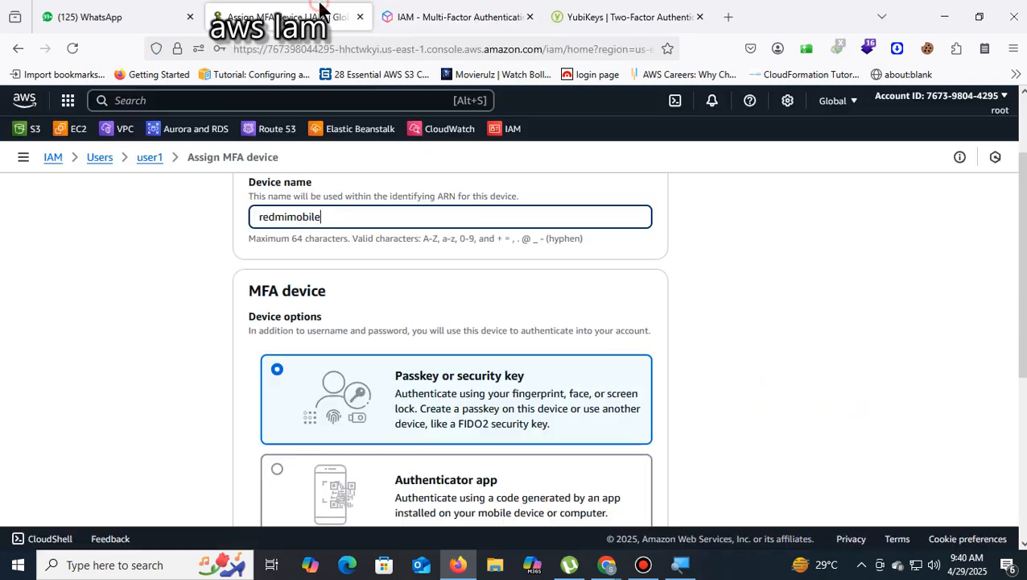
pyautogui.scroll(-4, 617, 347)
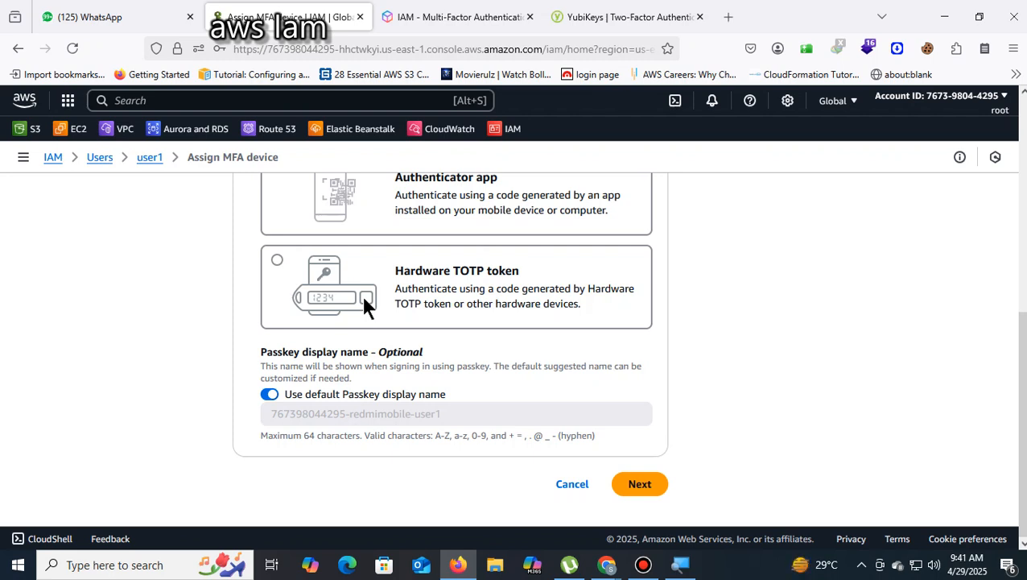
pyautogui.scroll(3, 427, 309)
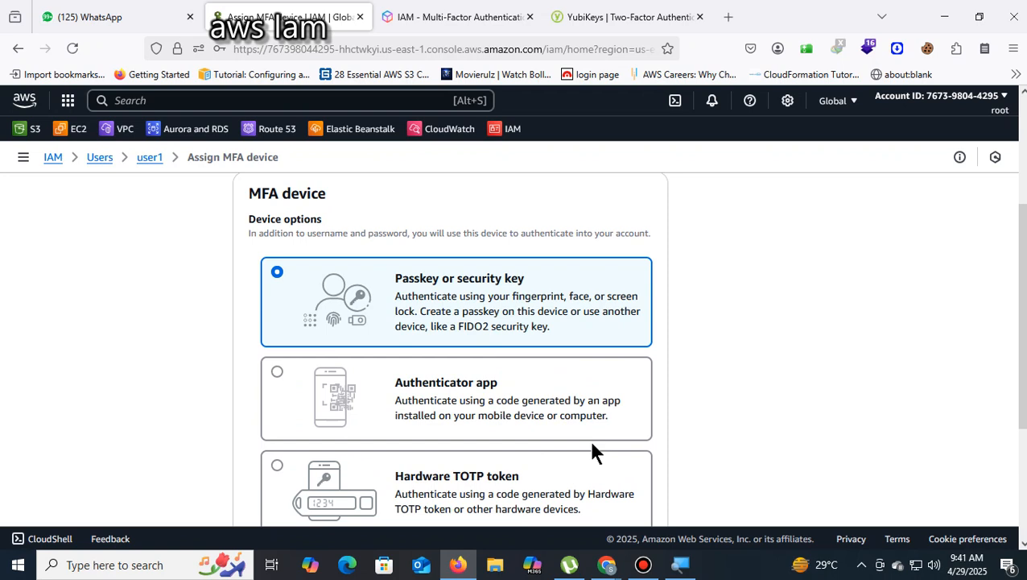
pyautogui.scroll(-2, 483, 370)
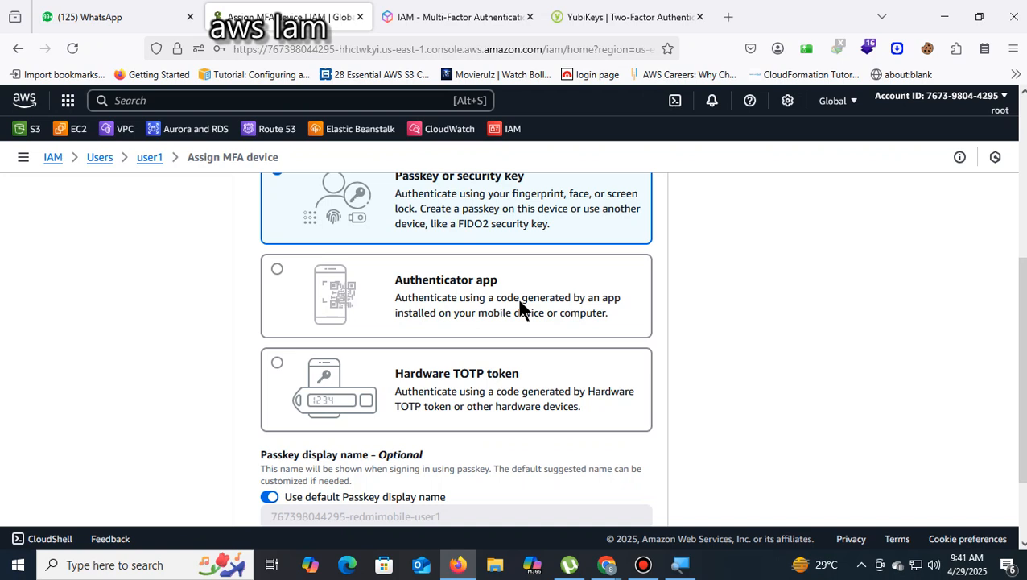
# - In the YubiKeys tab, load Google and search for 'google authenticator'
pyautogui.click(631, 16)
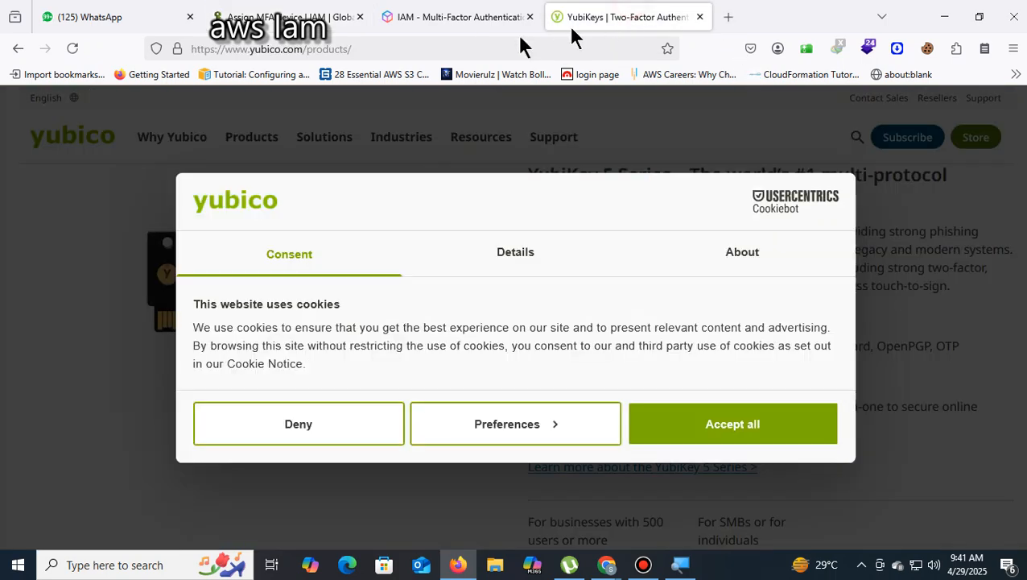
pyautogui.click(467, 40)
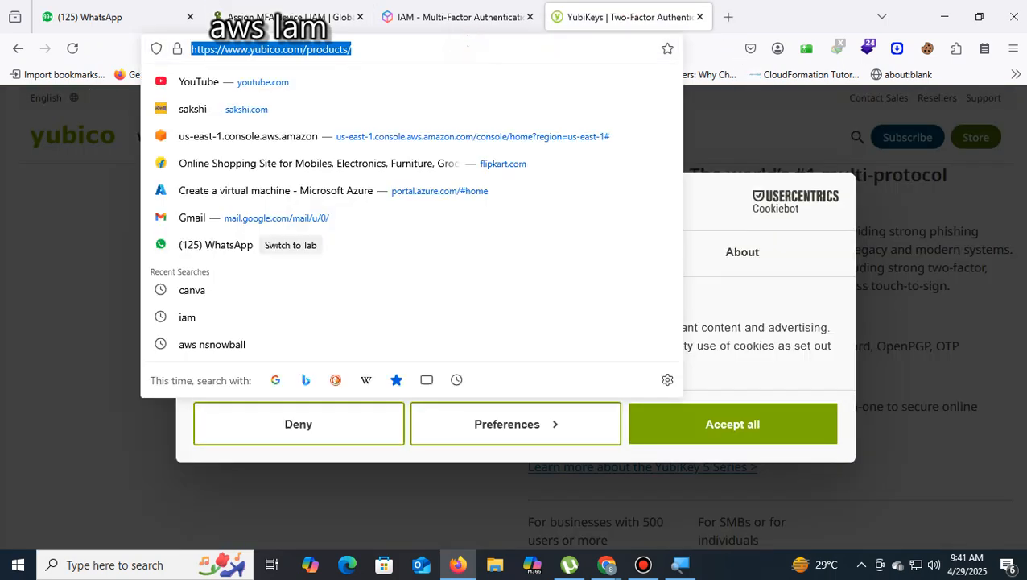
pyautogui.write('g')
pyautogui.press('Return')
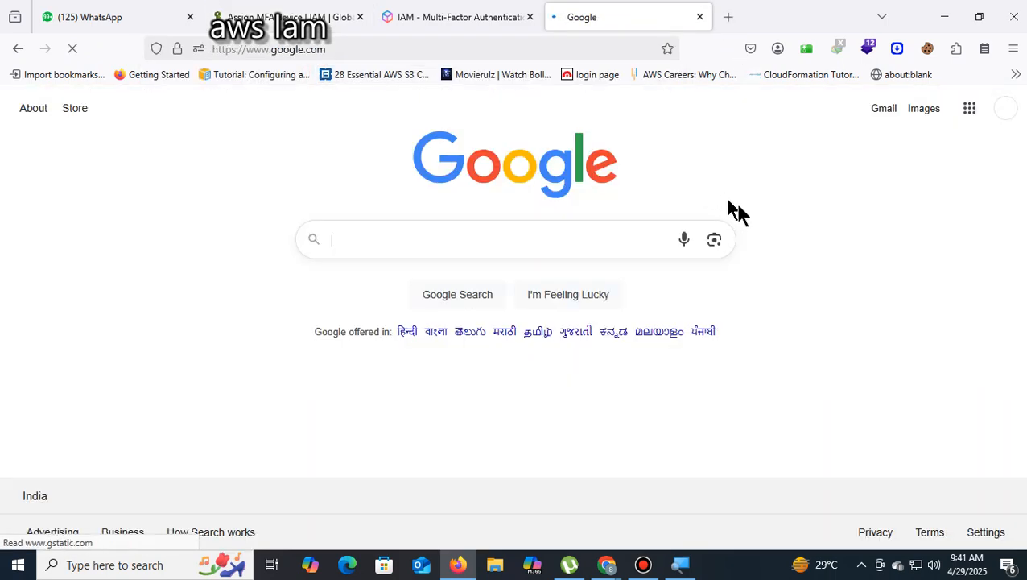
pyautogui.write('google aut')
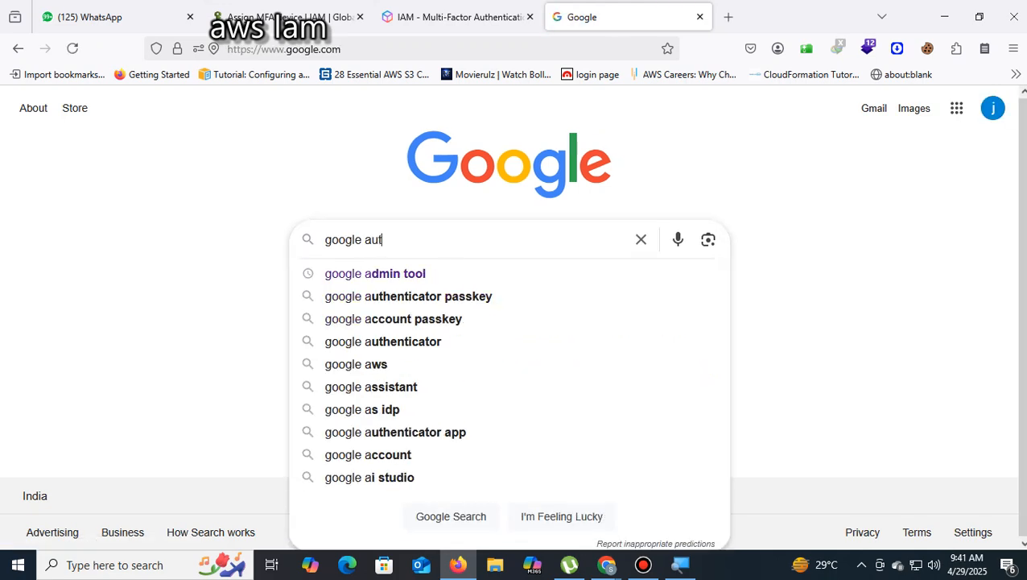
pyautogui.click(381, 301)
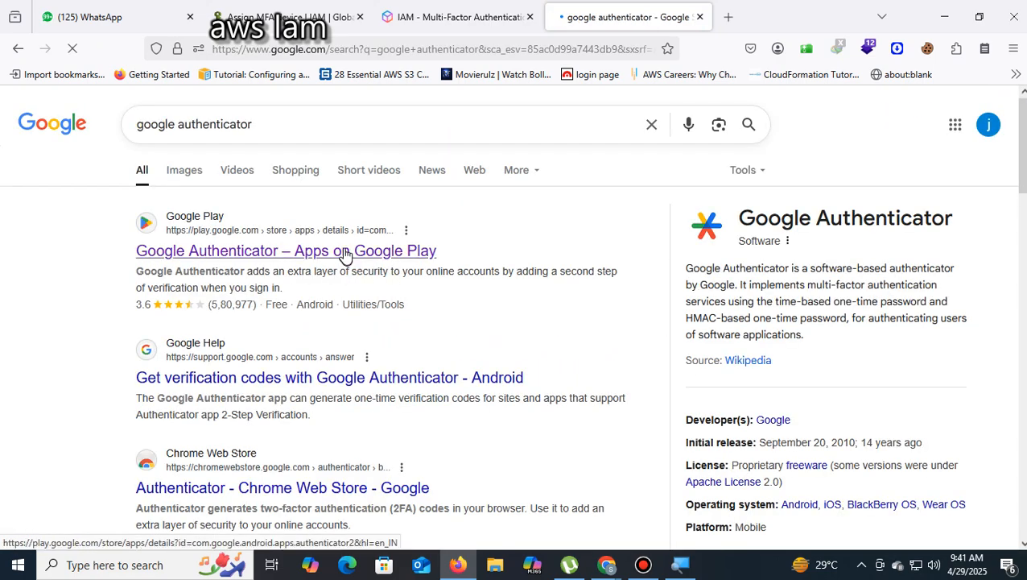
# - Search 'microsoft authenticator' instead, then go back to the google authenticator results
pyautogui.click(179, 122)
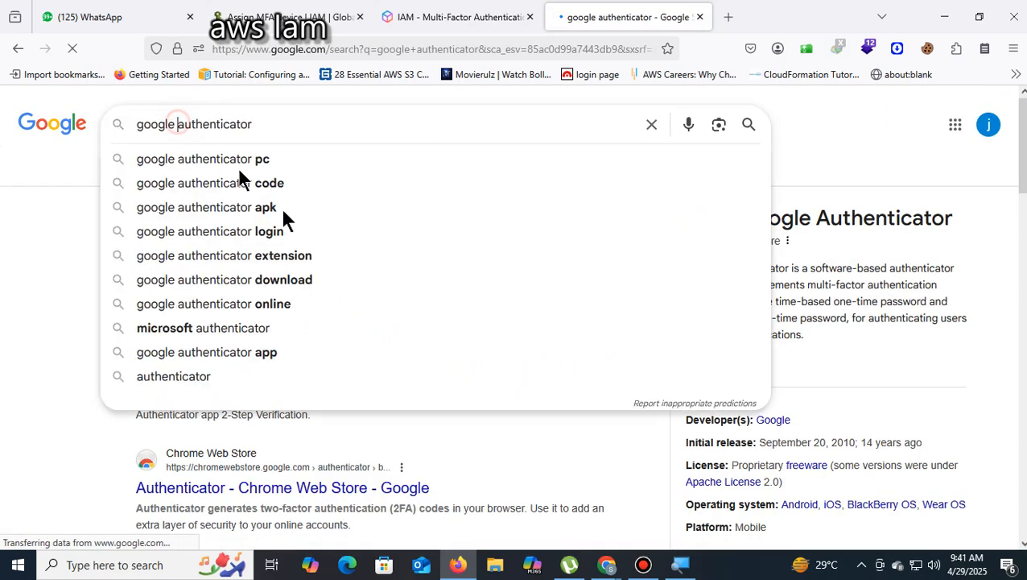
pyautogui.press('BackSpace')
pyautogui.press('BackSpace')
pyautogui.press('BackSpace')
pyautogui.press('BackSpace')
pyautogui.press('BackSpace')
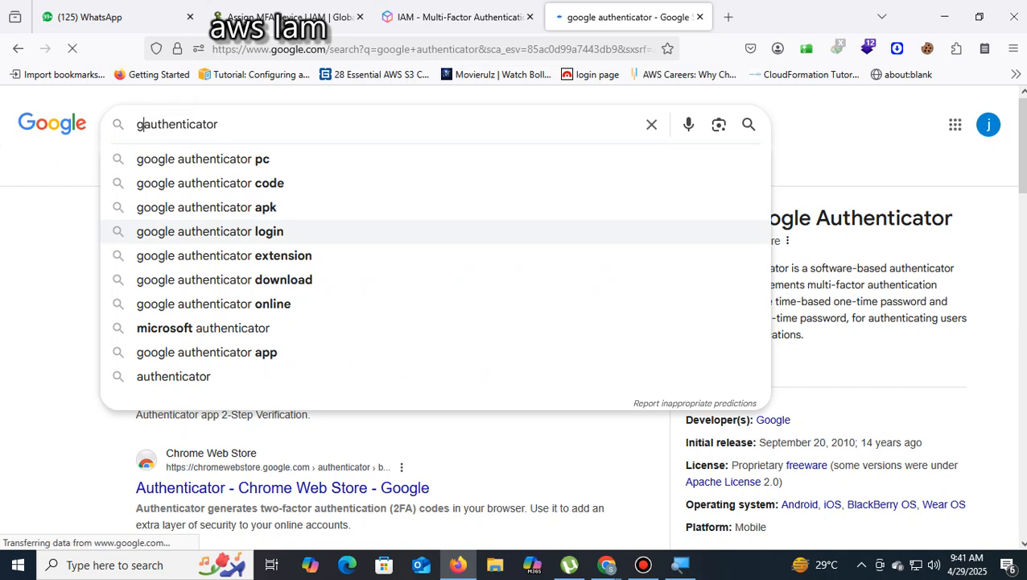
pyautogui.press('BackSpace')
pyautogui.press('BackSpace')
pyautogui.write('micros')
pyautogui.write('oft')
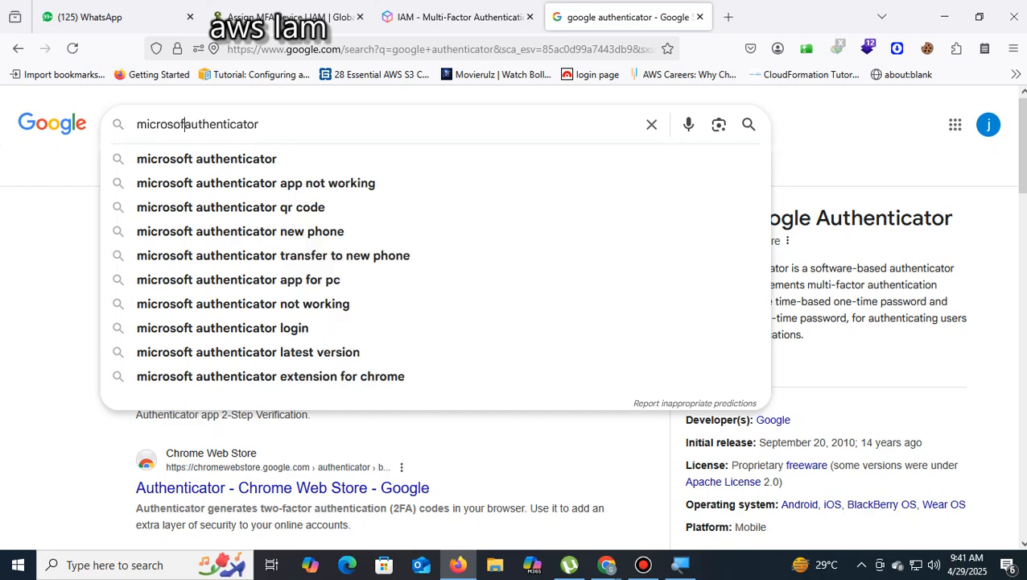
pyautogui.press('Return')
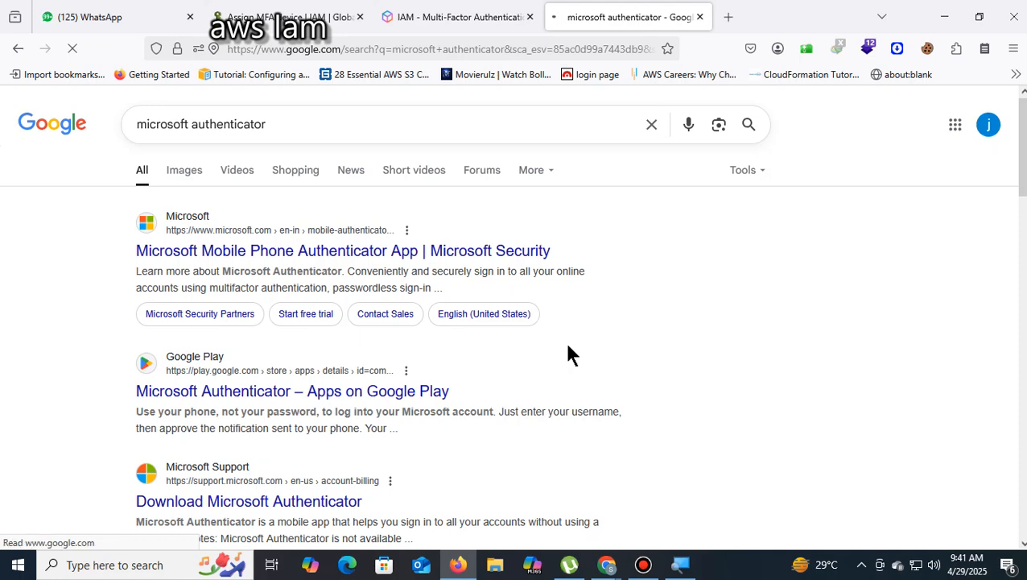
pyautogui.click(19, 50)
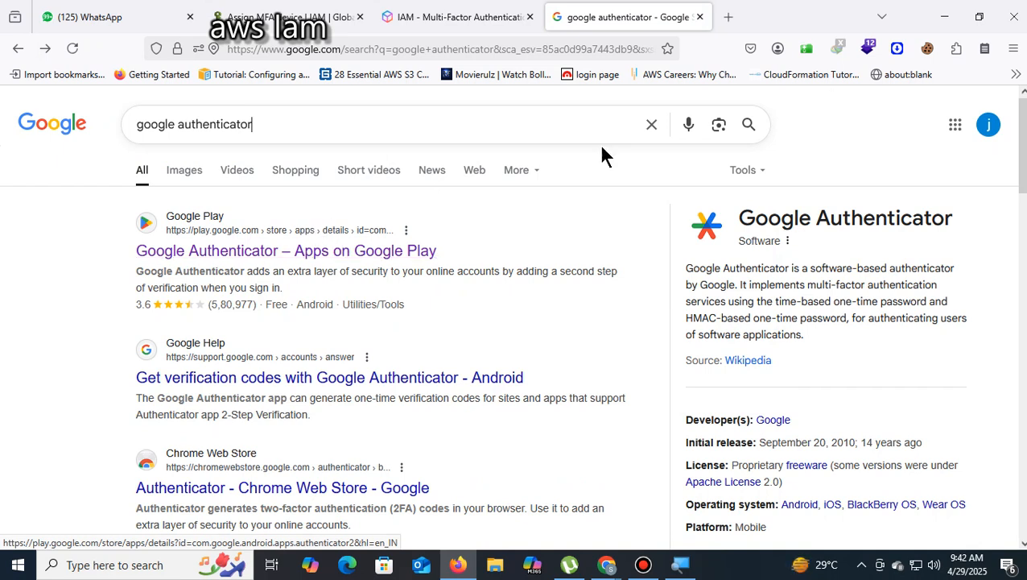
# - Back on Assign MFA device, choose Authenticator app as the device option
pyautogui.click(338, 17)
pyautogui.scroll(2, 699, 350)
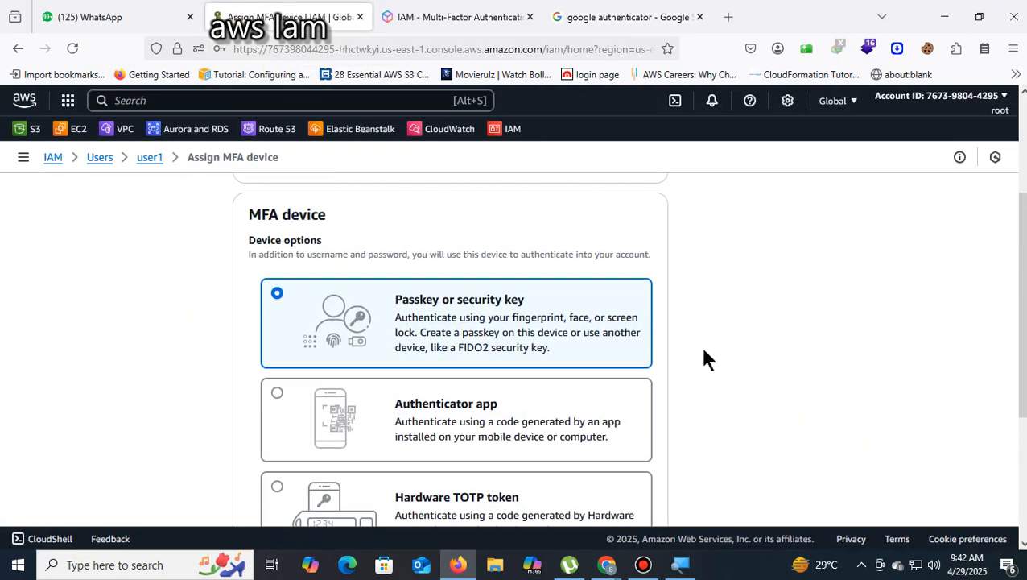
pyautogui.scroll(-3, 699, 351)
pyautogui.scroll(2, 688, 352)
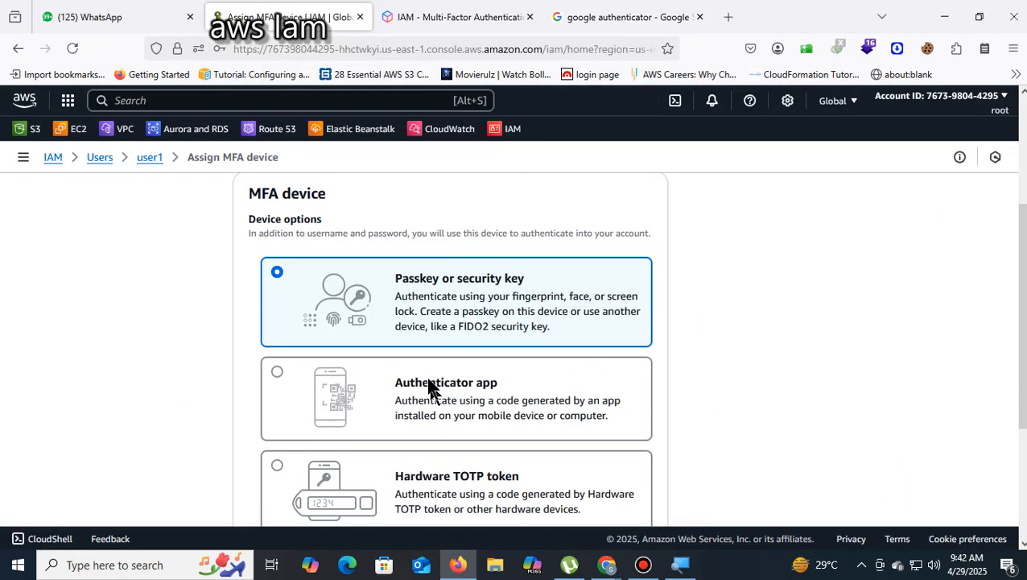
pyautogui.click(274, 371)
pyautogui.scroll(-1, 837, 342)
pyautogui.scroll(-1, 837, 348)
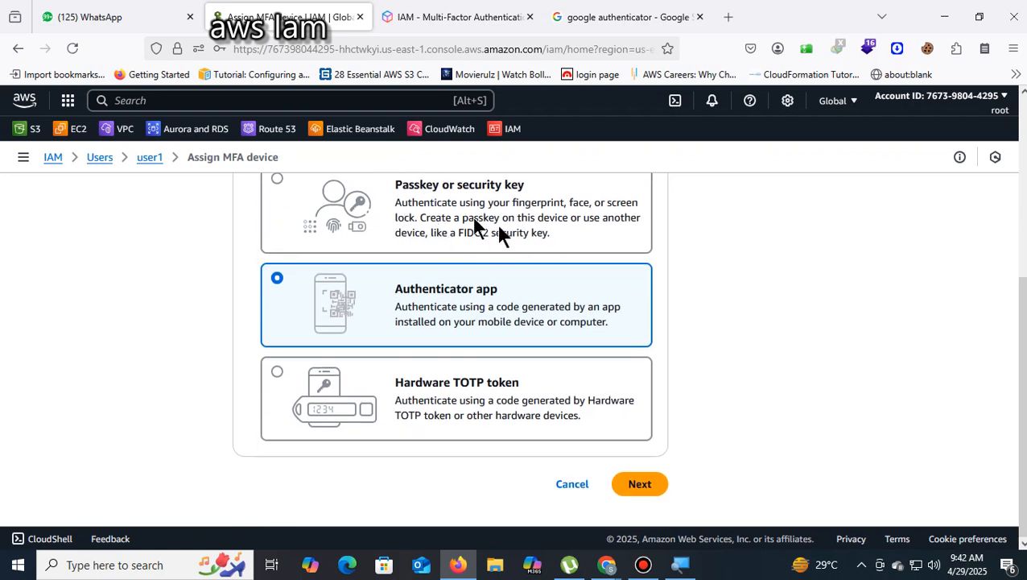
# - Continue to the authenticator setup and display its QR code
pyautogui.click(648, 491)
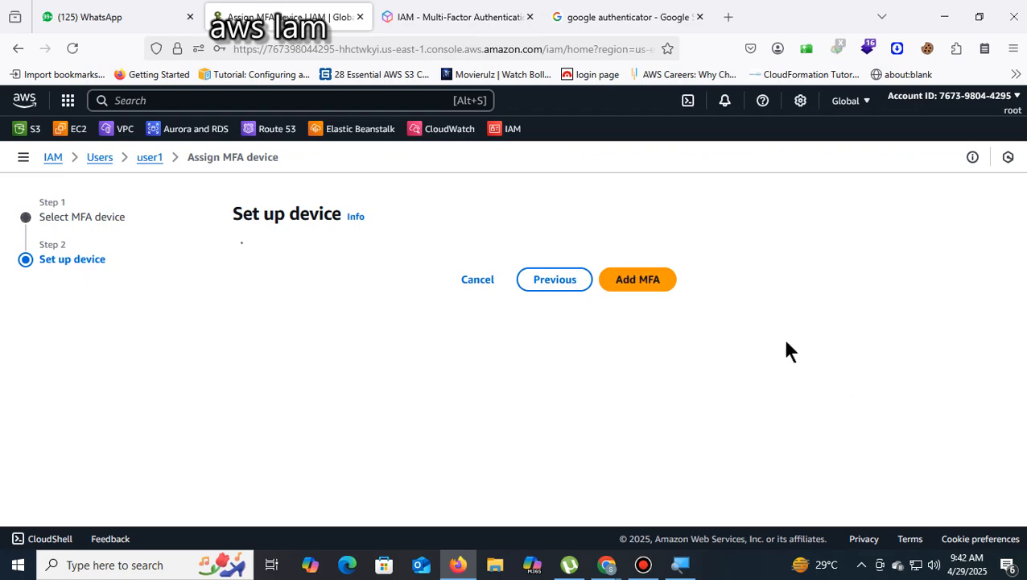
pyautogui.scroll(-2, 590, 355)
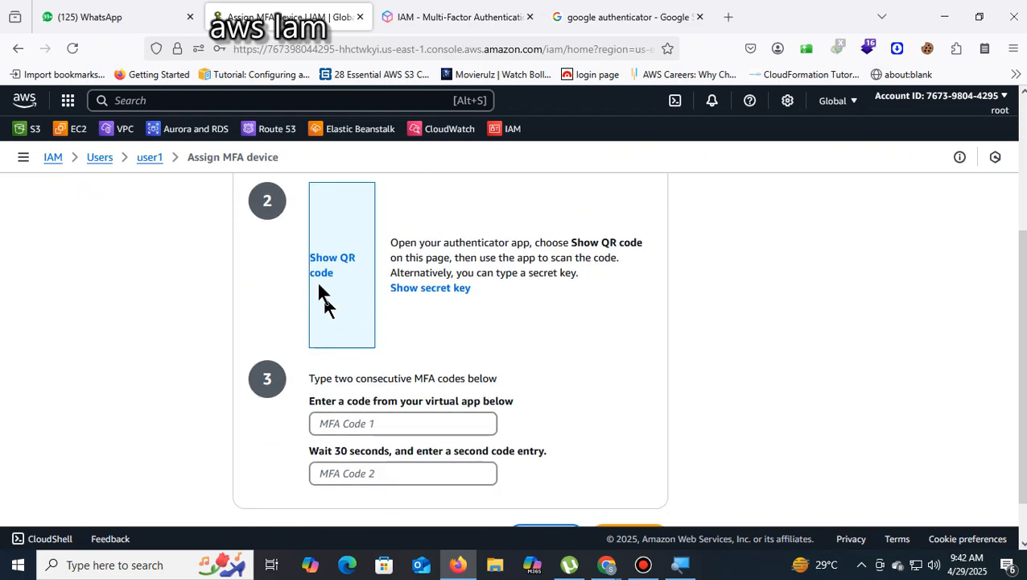
pyautogui.click(338, 268)
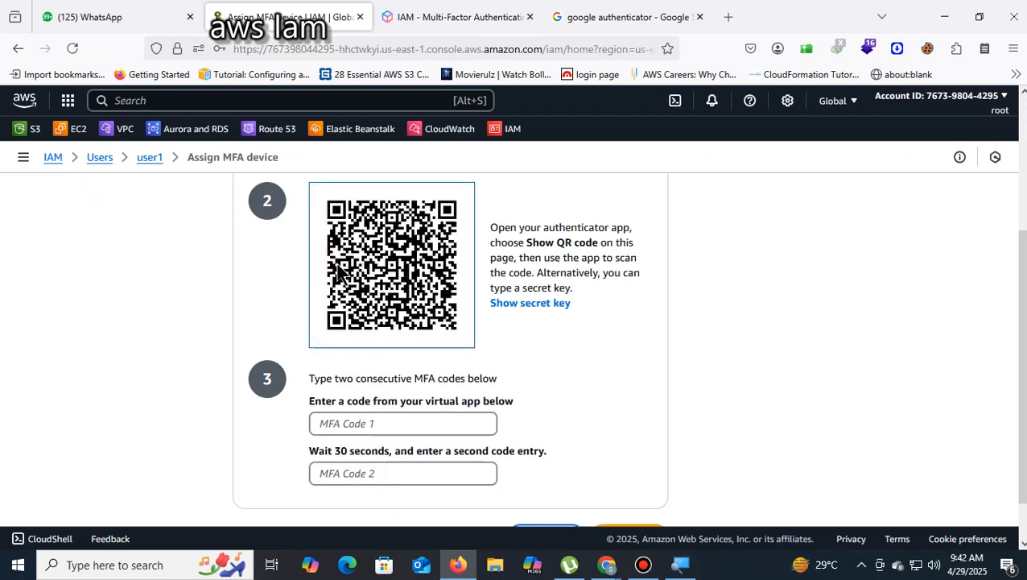
pyautogui.scroll(3, 812, 367)
pyautogui.scroll(-1, 813, 369)
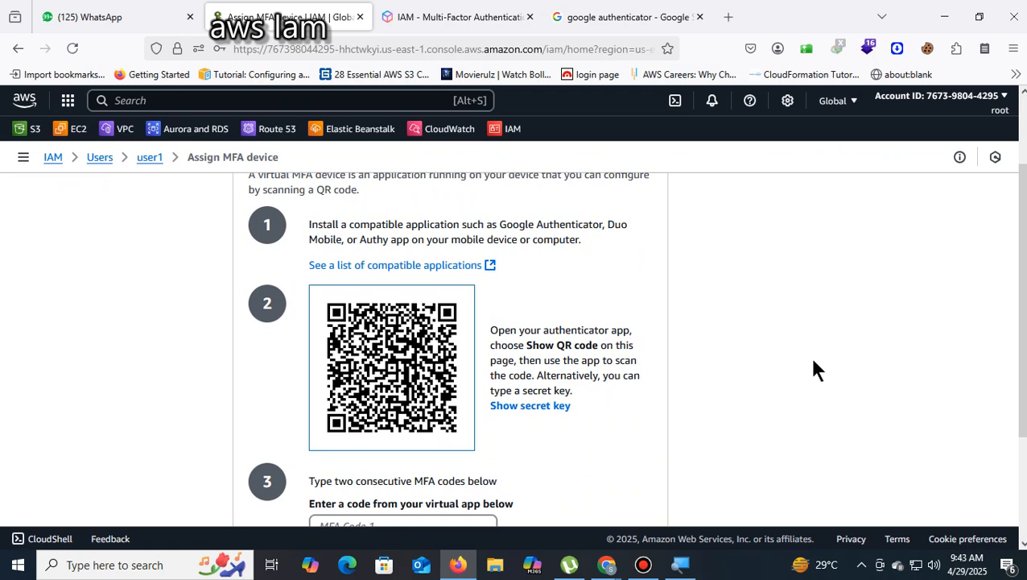
pyautogui.scroll(-2, 787, 440)
pyautogui.click(449, 367)
pyautogui.click(440, 420)
pyautogui.click(447, 363)
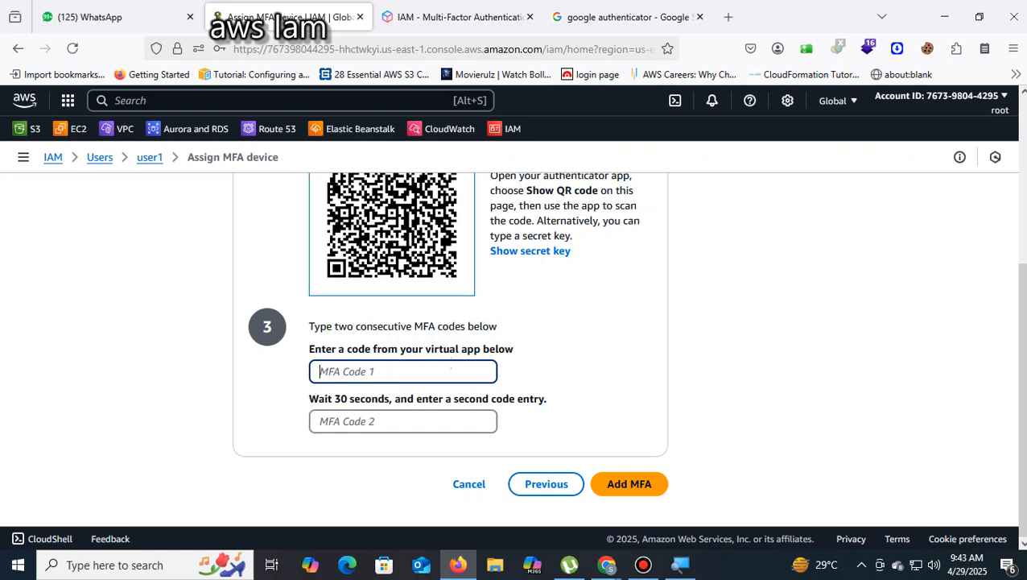
pyautogui.scroll(4, 491, 281)
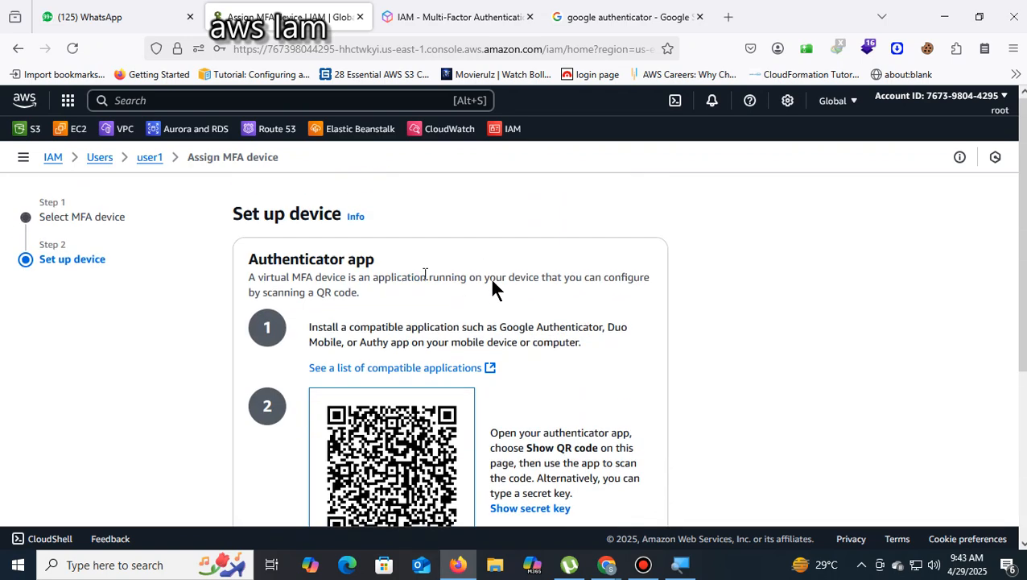
# - Open the EC2 Dashboard from the console's favorites bar
pyautogui.click(85, 129)
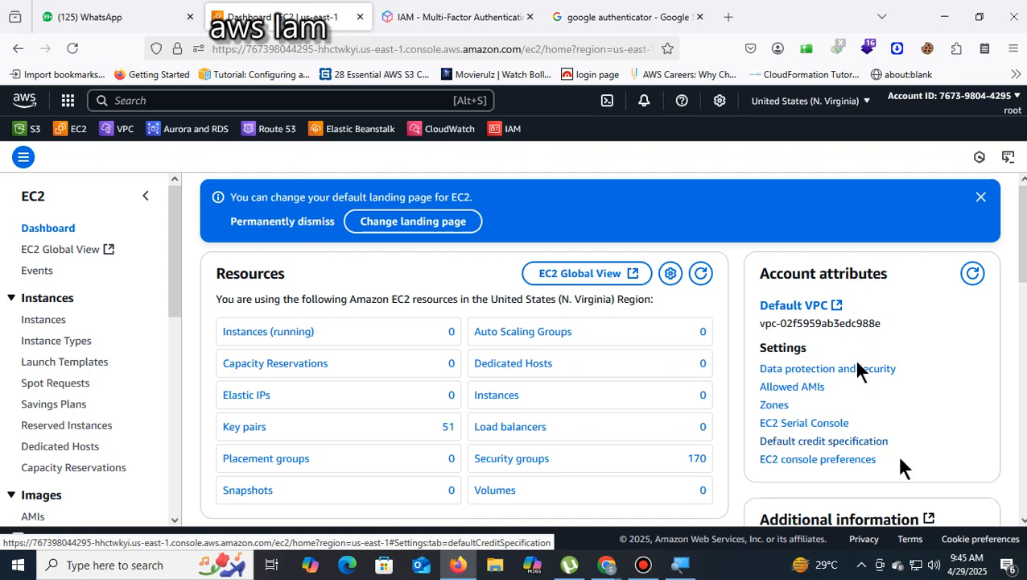
# - In the google authenticator results tab, replace the query with 'iam users'
pyautogui.click(564, 15)
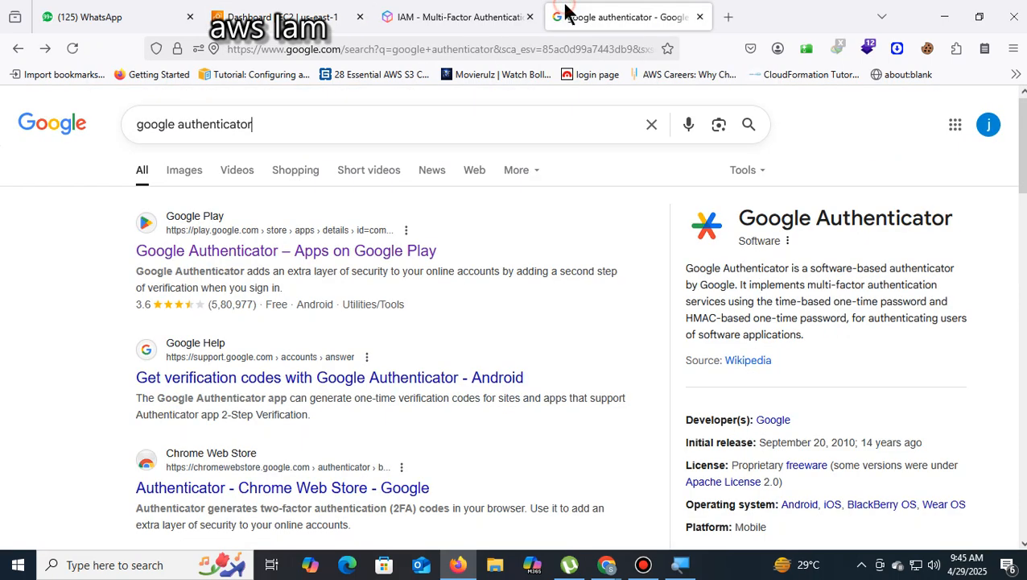
pyautogui.tripleClick(366, 127)
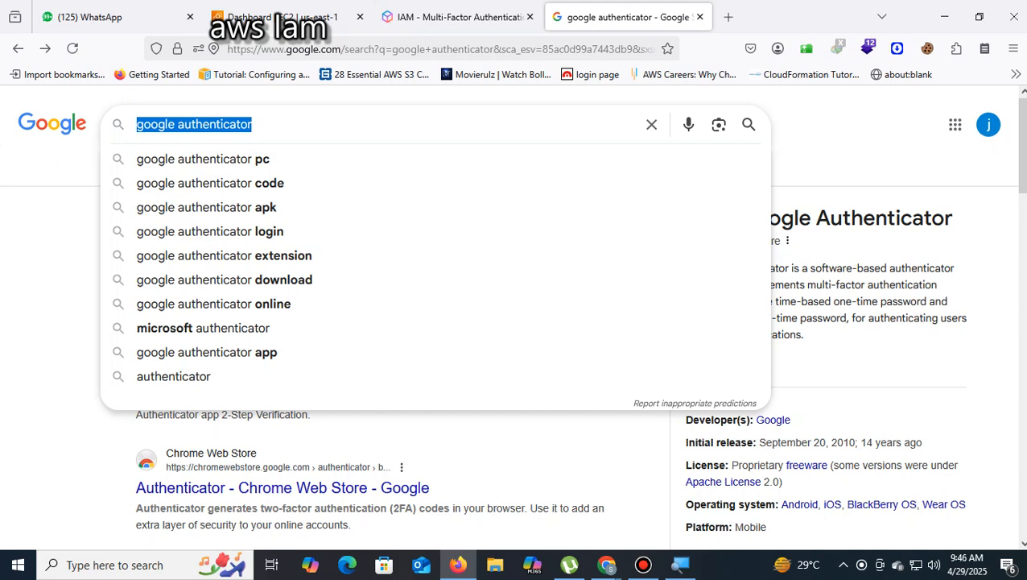
pyautogui.write('iam')
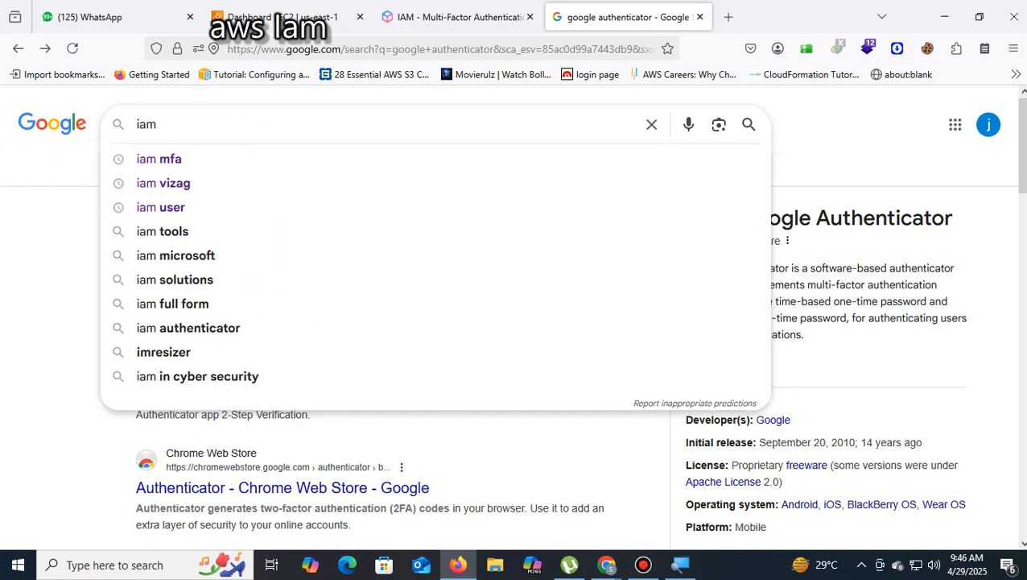
pyautogui.write(' users')
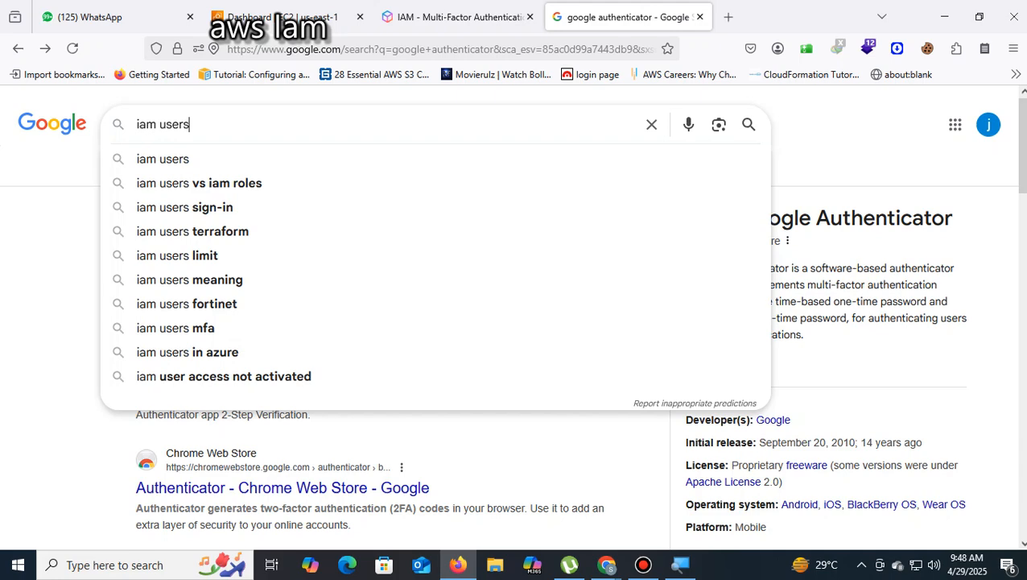
# - Switch to the 'Dashboard | EC2' tab for the N. Virginia region
pyautogui.click(242, 13)
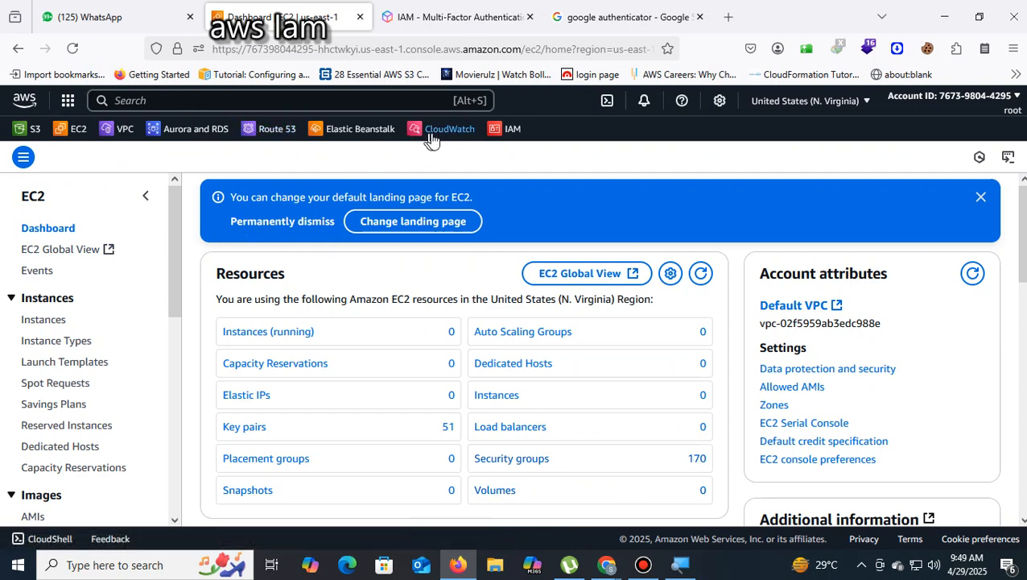
# - Open the IAM Dashboard from the favorites bar shortcut
pyautogui.click(505, 139)
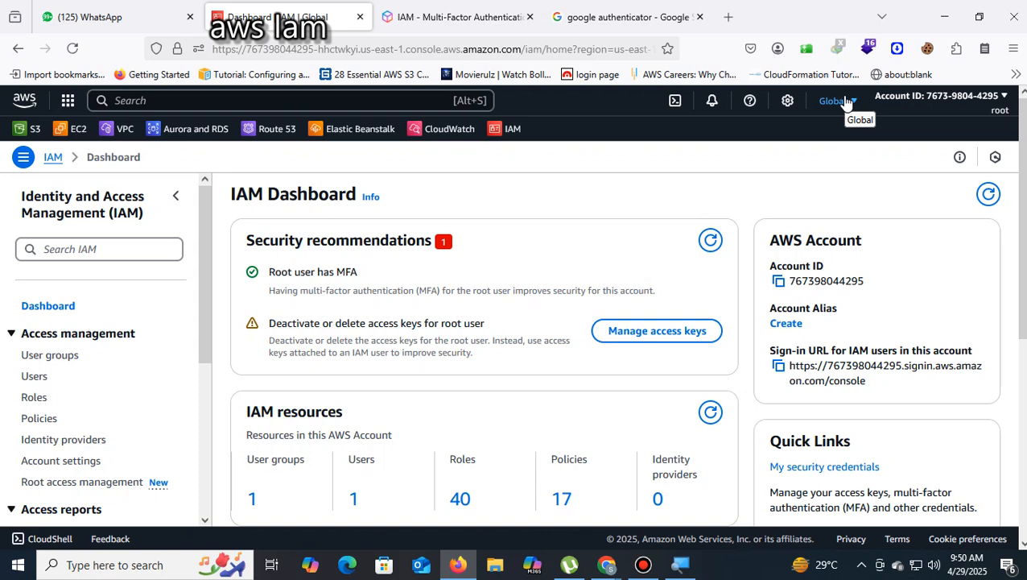
# - Delete the programmergroup user group, entering its name to confirm, leaving 0 groups
pyautogui.click(64, 358)
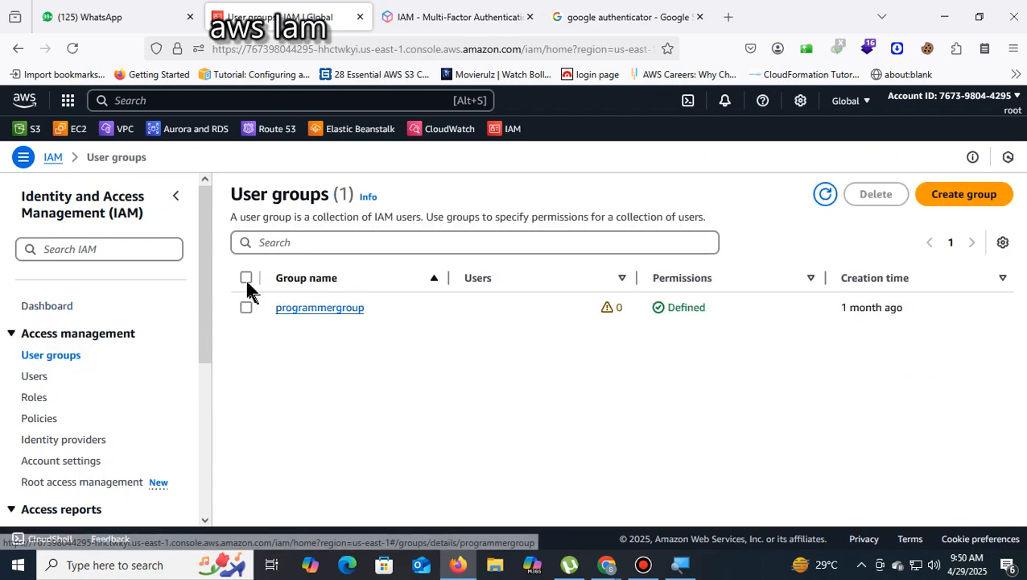
pyautogui.click(246, 278)
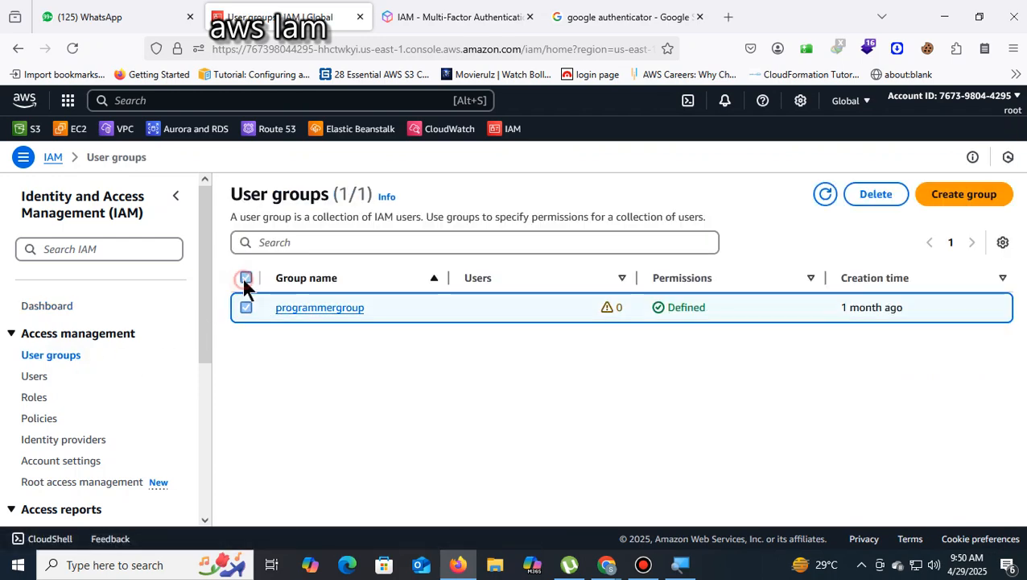
pyautogui.click(879, 198)
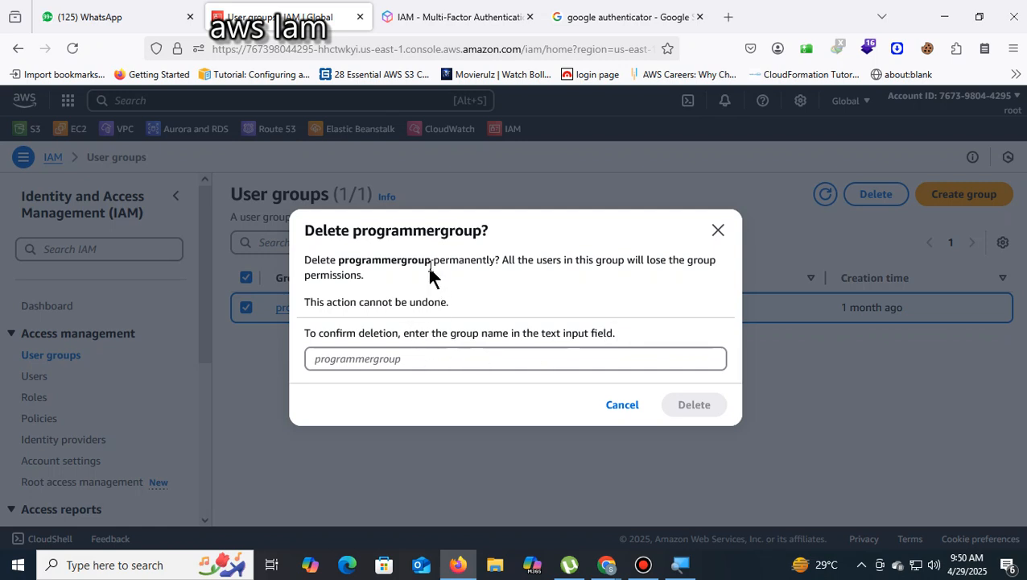
pyautogui.moveTo(432, 260); pyautogui.dragTo(332, 366)
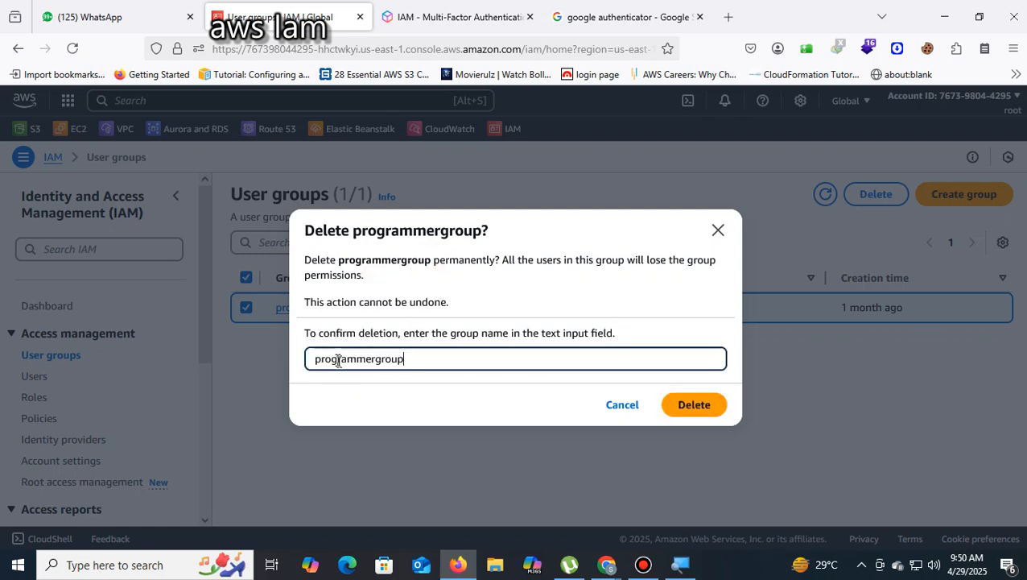
pyautogui.click(699, 405)
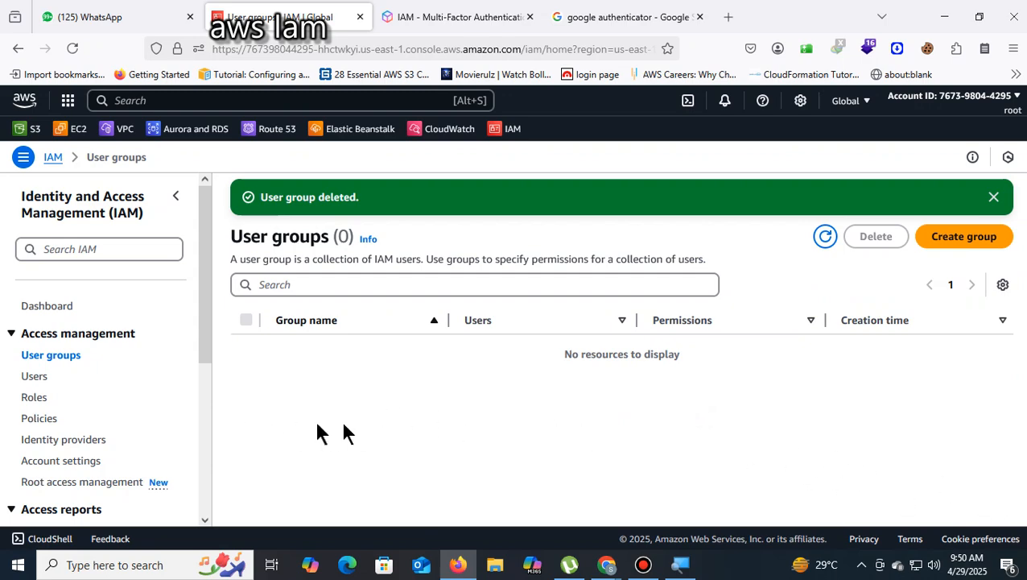
pyautogui.click(34, 376)
# - Start a new IAM user named user2
pyautogui.scroll(-2, 360, 378)
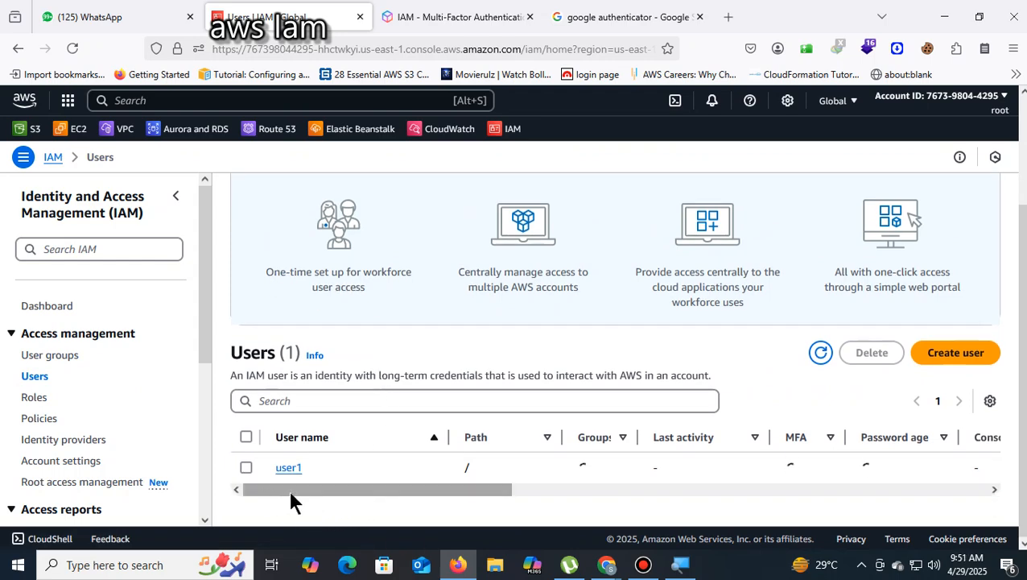
pyautogui.click(967, 359)
pyautogui.click(390, 296)
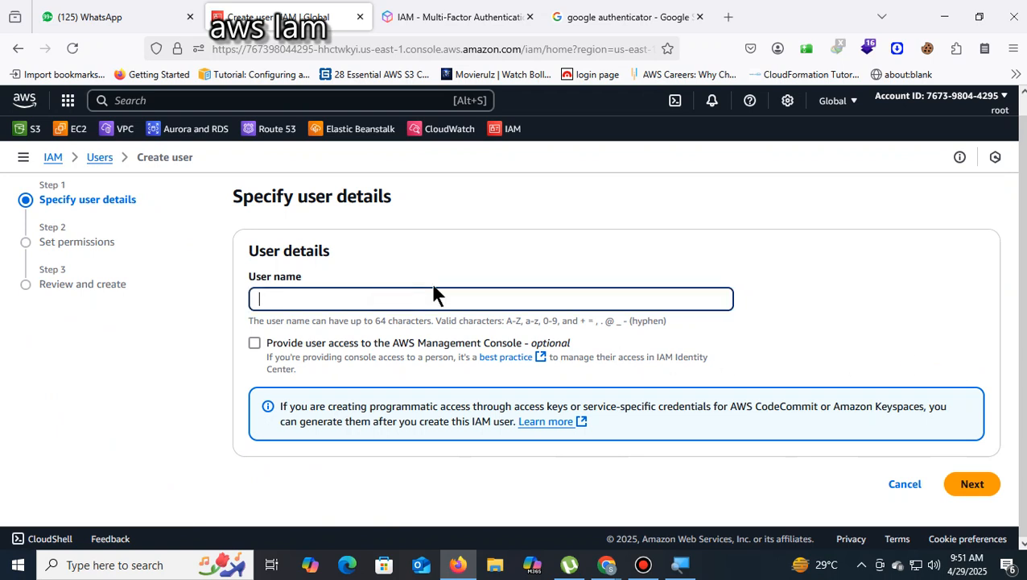
pyautogui.write('user2')
# - Give user2 IAM console access with a custom password and no forced reset at next sign-in
pyautogui.click(318, 347)
pyautogui.scroll(-2, 350, 447)
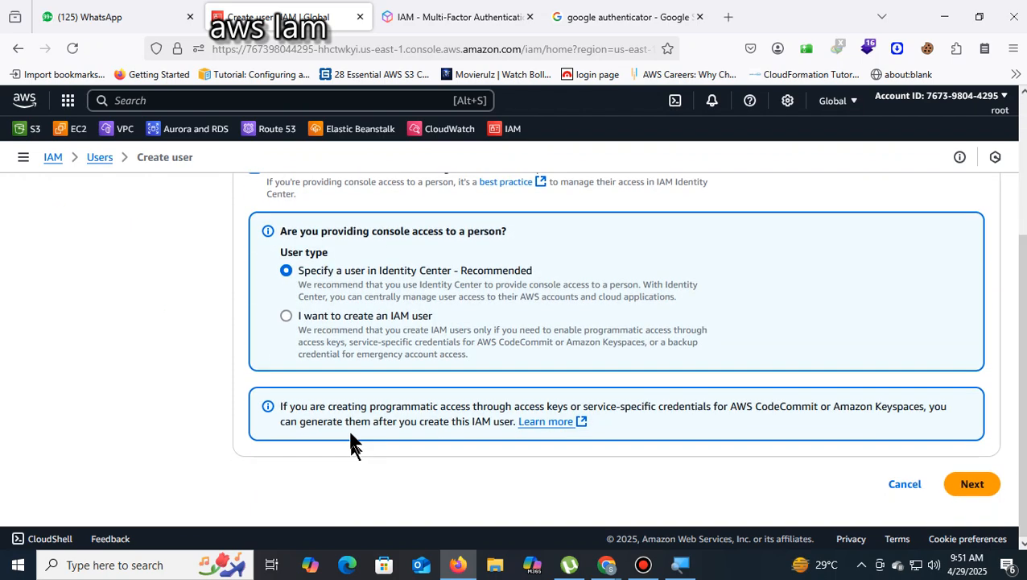
pyautogui.click(351, 315)
pyautogui.click(309, 446)
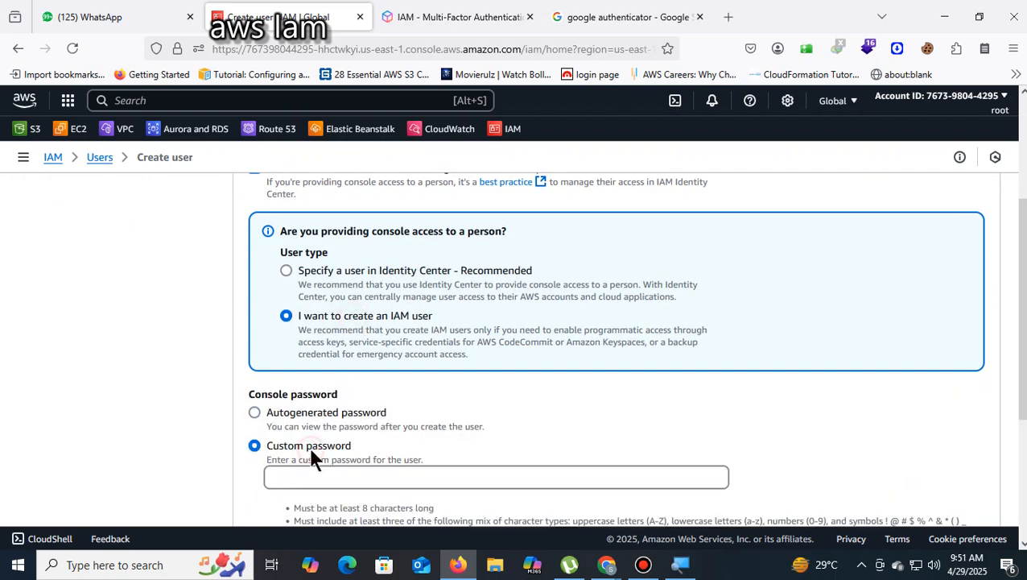
pyautogui.scroll(-2, 311, 452)
pyautogui.click(330, 274)
pyautogui.write('********')
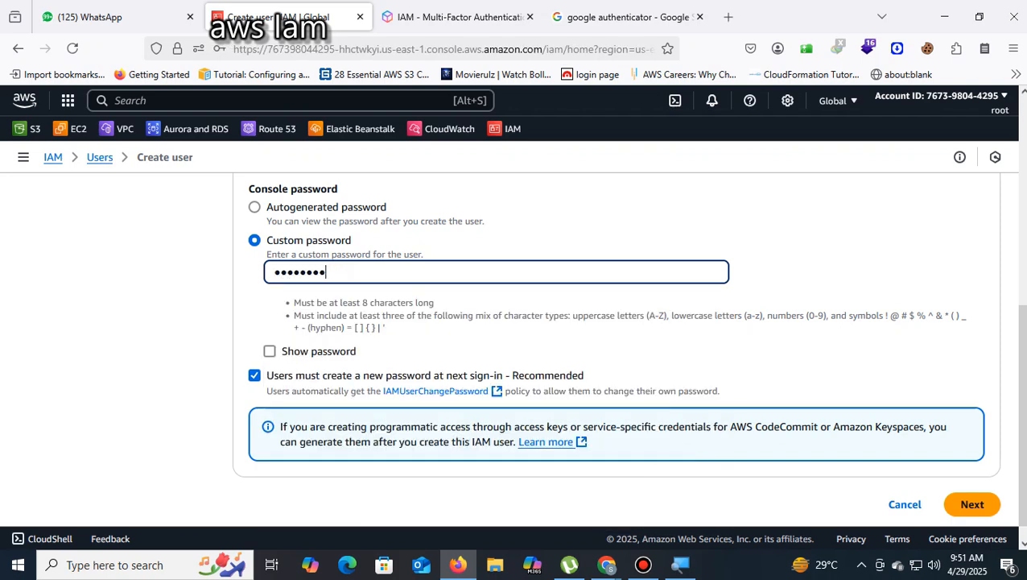
pyautogui.write('****')
pyautogui.click(271, 351)
pyautogui.click(254, 375)
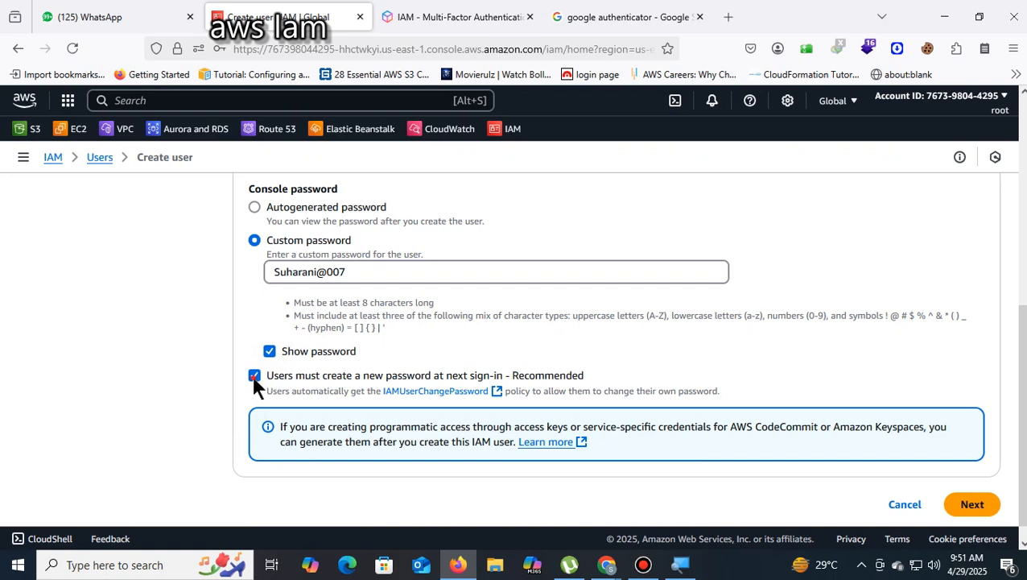
# - Skip permissions, create user2, and return to the Users list showing user1 and user2
pyautogui.click(966, 504)
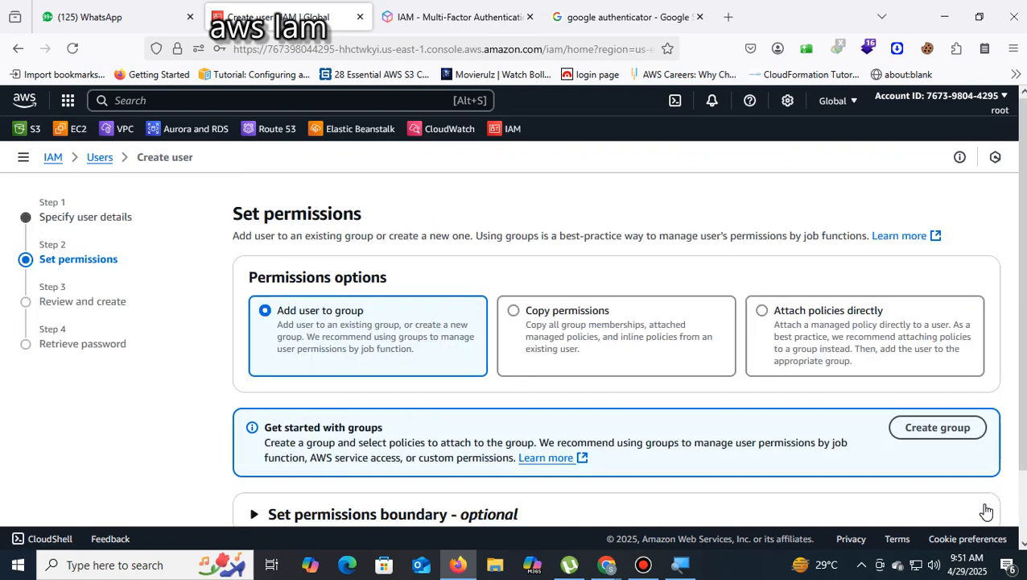
pyautogui.scroll(-2, 972, 423)
pyautogui.click(974, 491)
pyautogui.scroll(-3, 982, 479)
pyautogui.click(970, 485)
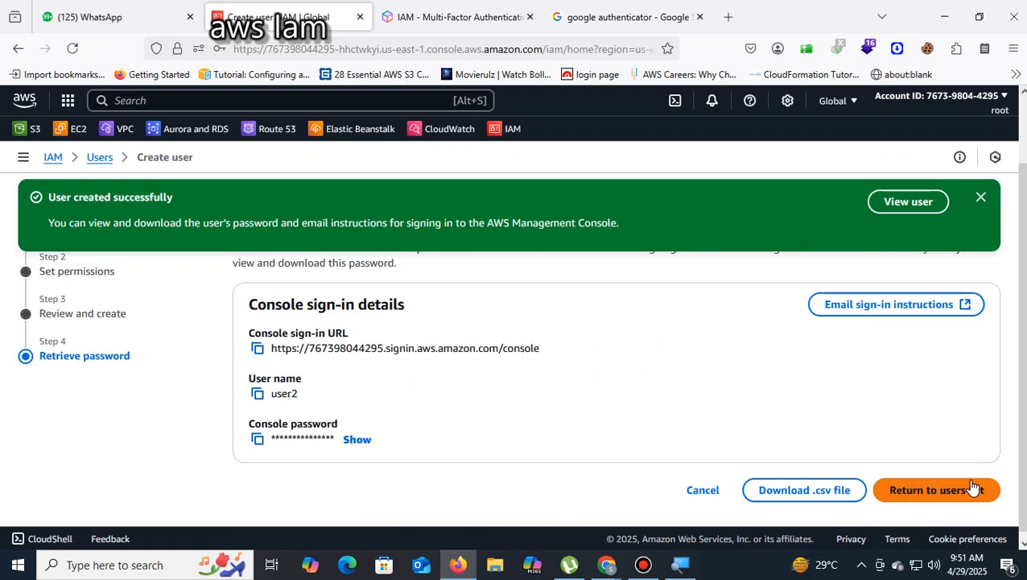
pyautogui.click(976, 491)
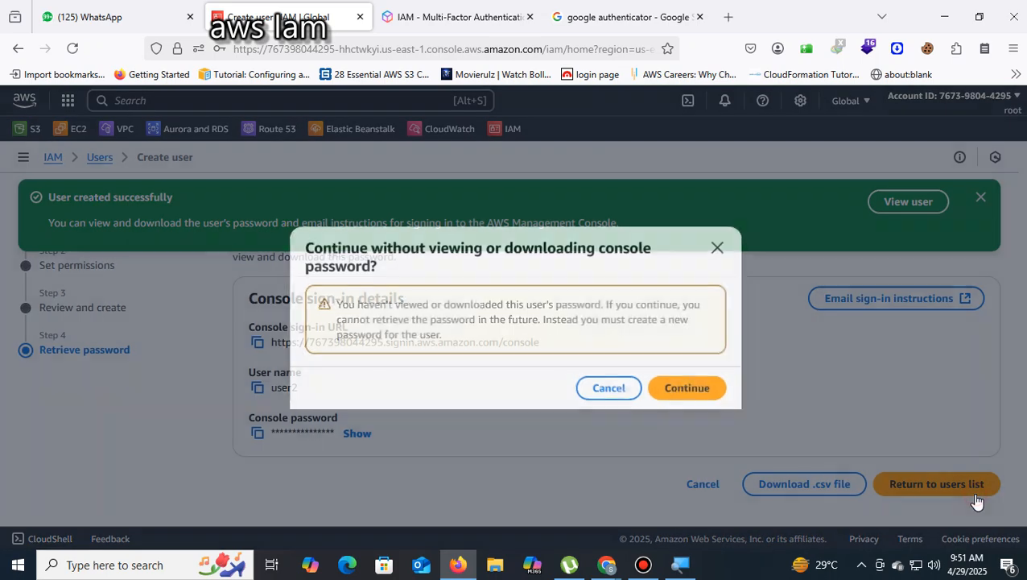
pyautogui.click(672, 394)
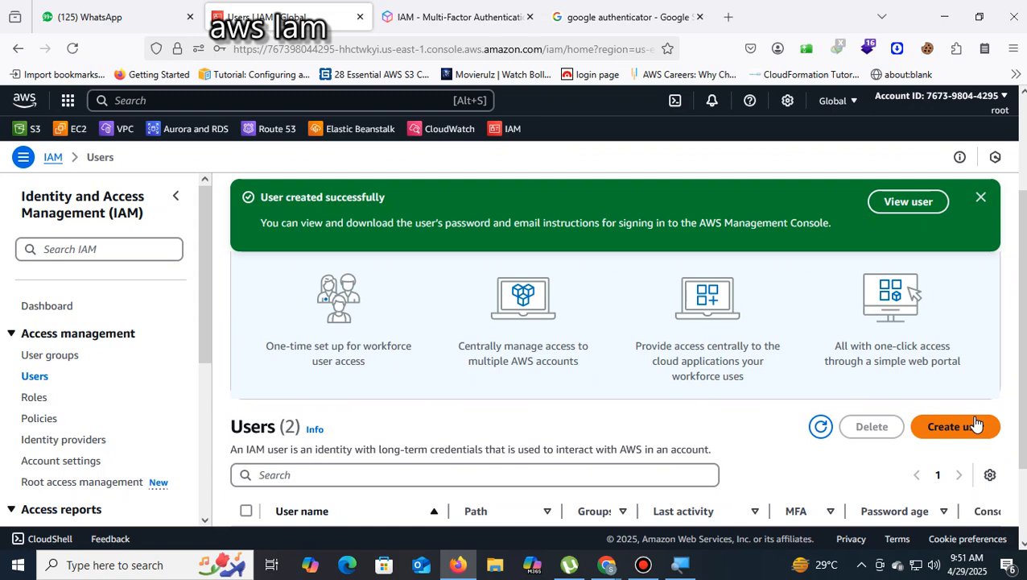
pyautogui.scroll(-3, 984, 451)
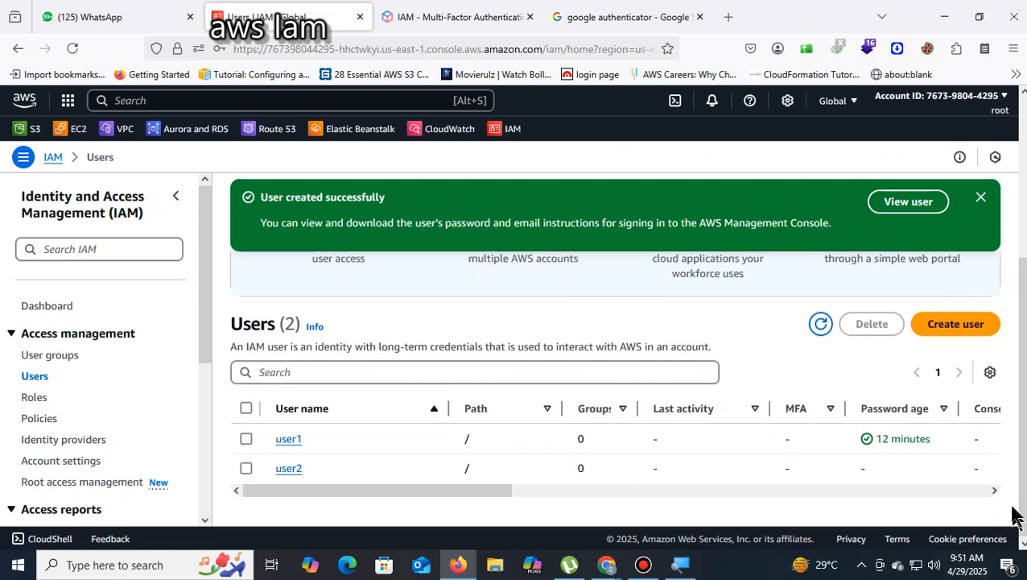
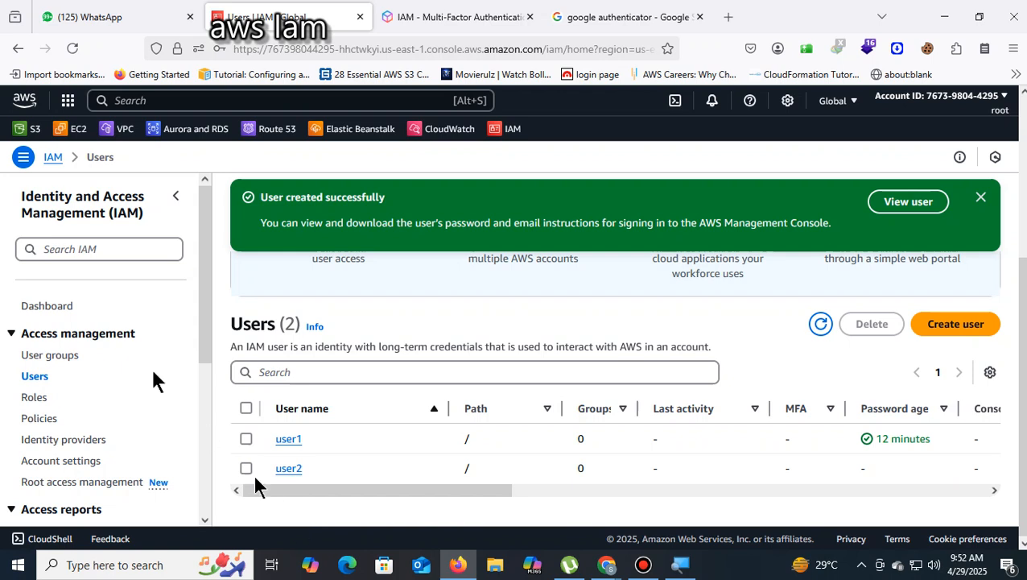
# - Create an empty IAM user group named programmersgroup, leaving user1 and user2 unselected
pyautogui.click(63, 362)
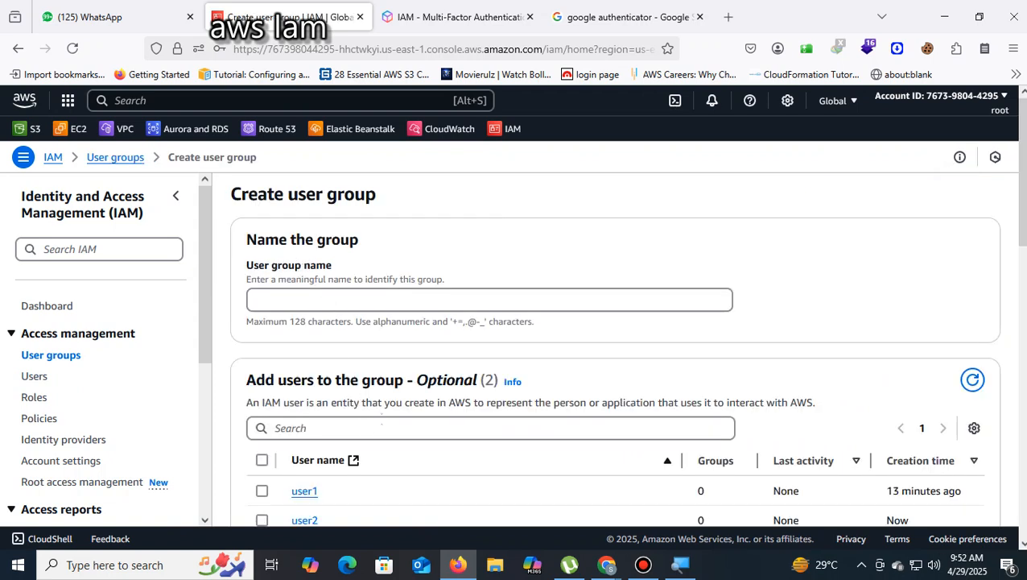
pyautogui.scroll(-2, 314, 254)
pyautogui.click(325, 200)
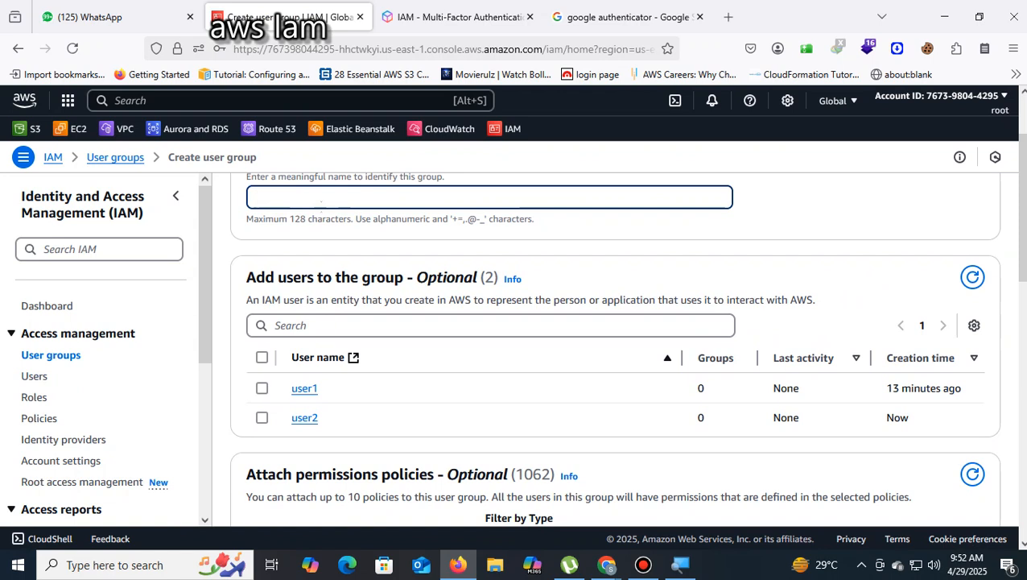
pyautogui.write('programm')
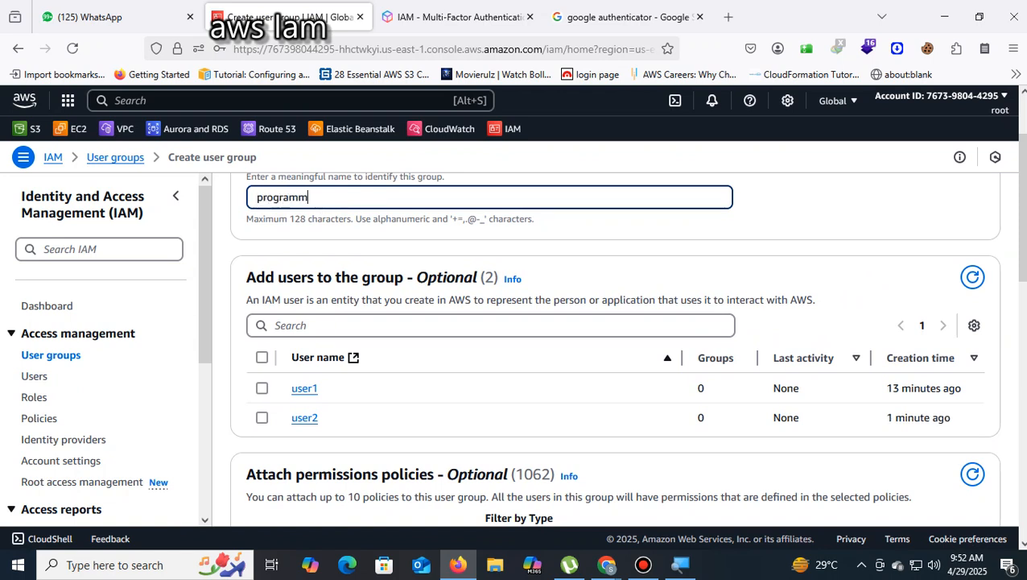
pyautogui.write('ersgroup')
pyautogui.click(260, 360)
pyautogui.scroll(-5, 459, 379)
pyautogui.scroll(8, 659, 386)
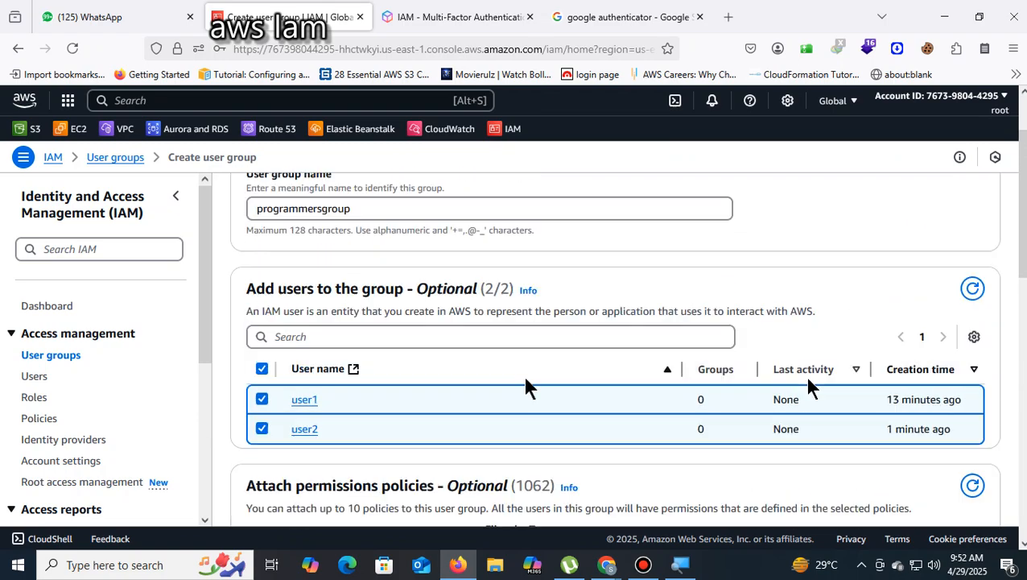
pyautogui.click(261, 463)
pyautogui.scroll(-15, 990, 332)
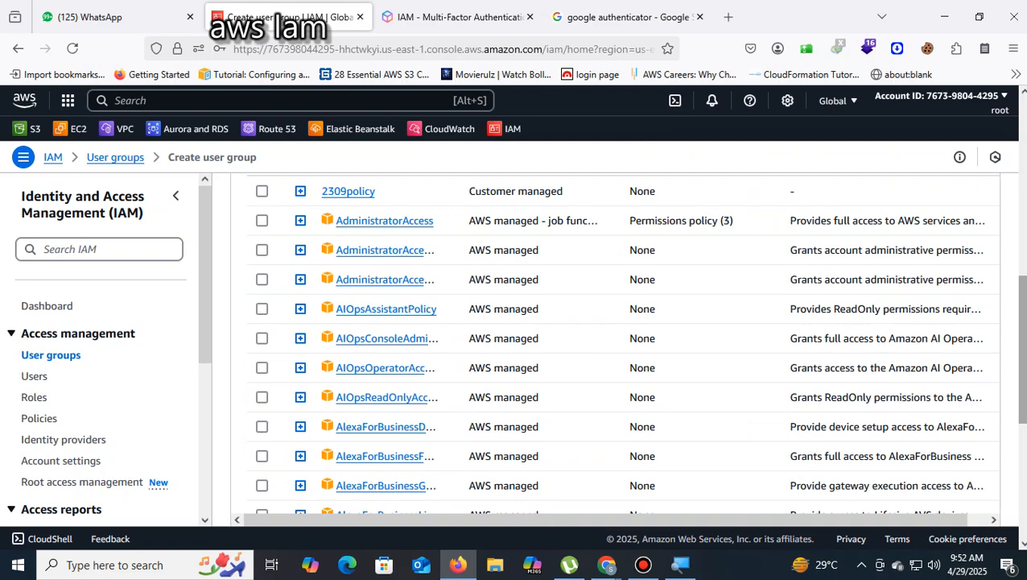
pyautogui.click(928, 484)
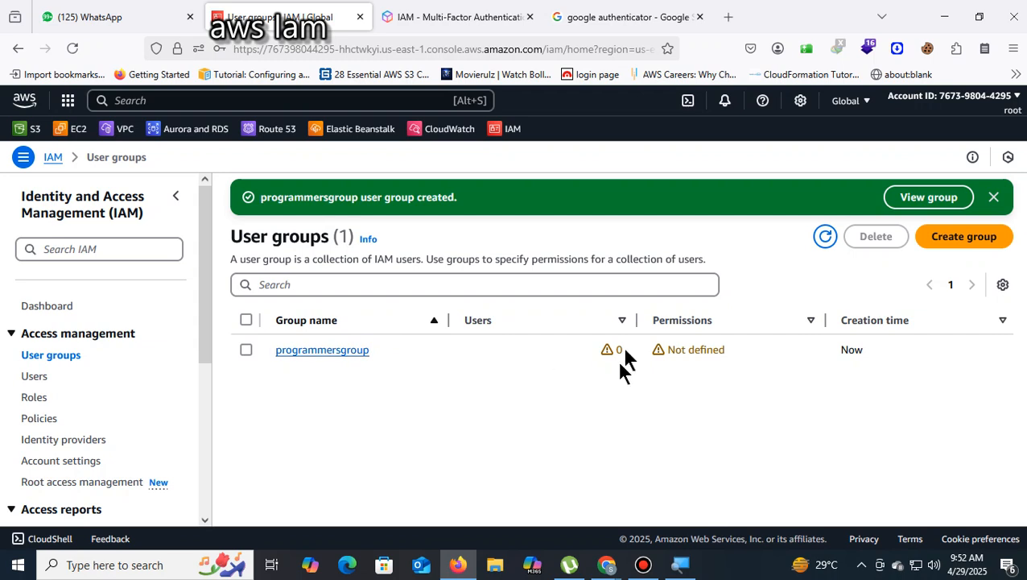
# - Add user1 and user2 together as members of programmersgroup
pyautogui.click(344, 355)
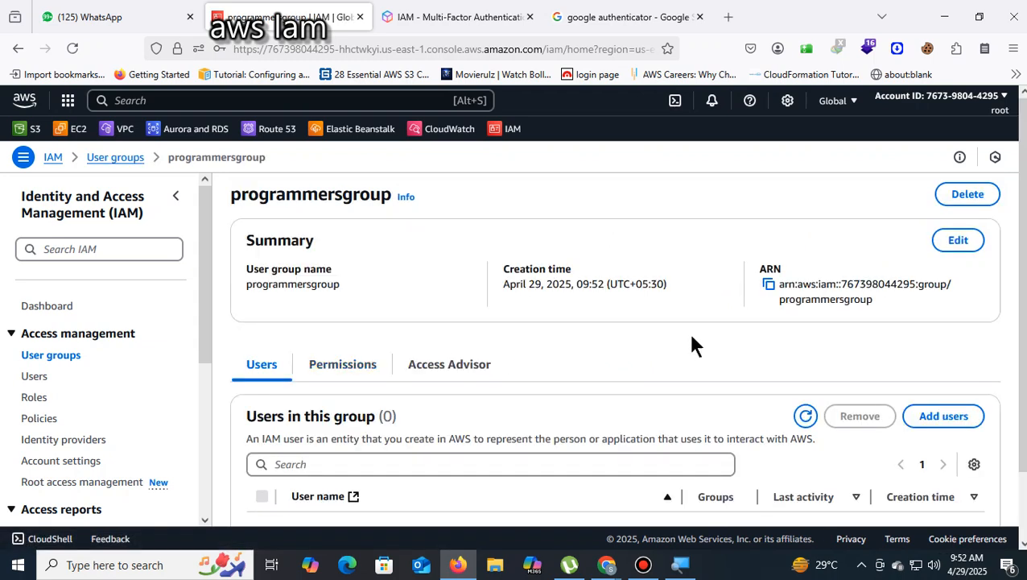
pyautogui.scroll(-2, 990, 413)
pyautogui.scroll(2, 994, 407)
pyautogui.click(956, 417)
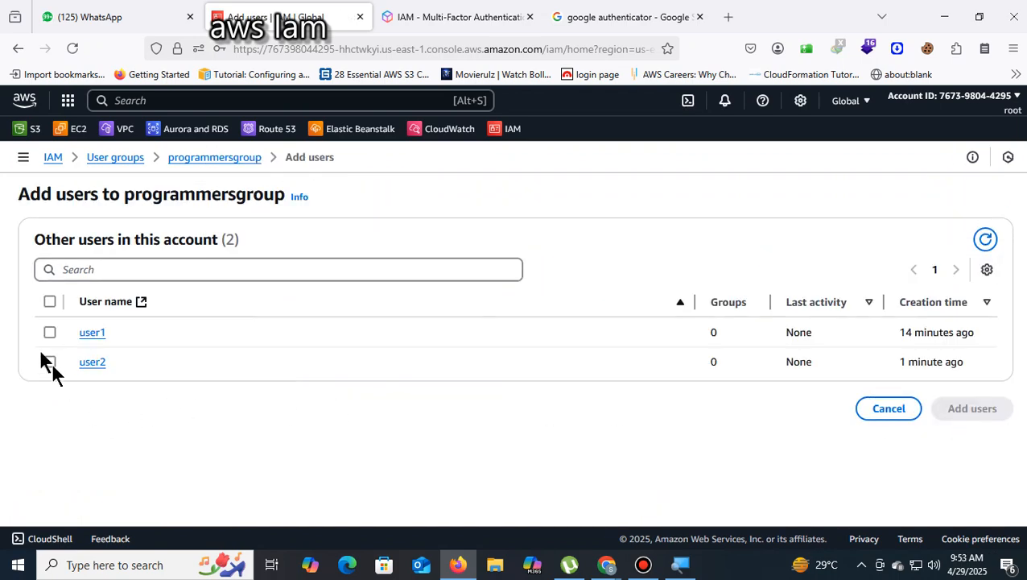
pyautogui.click(49, 303)
pyautogui.click(981, 411)
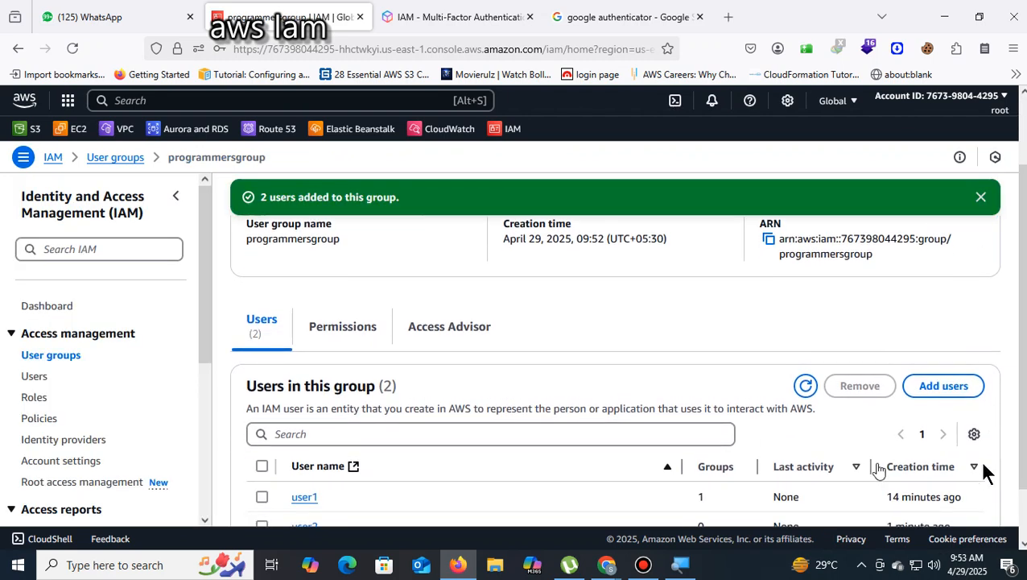
pyautogui.scroll(-1, 393, 499)
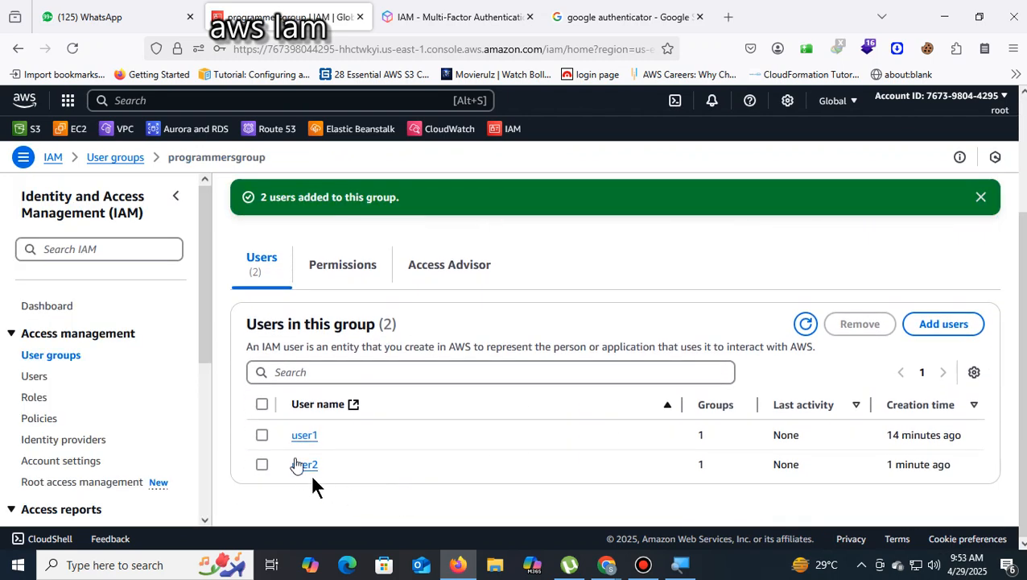
# - Search policies for 'ec2' and attach AmazonEC2FullAccess to programmersgroup
pyautogui.click(340, 271)
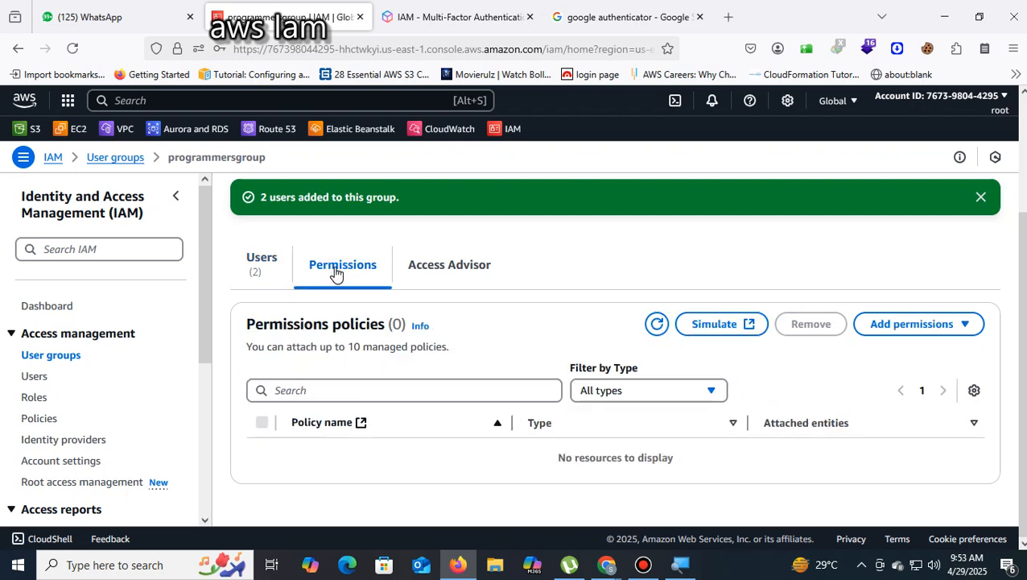
pyautogui.click(957, 322)
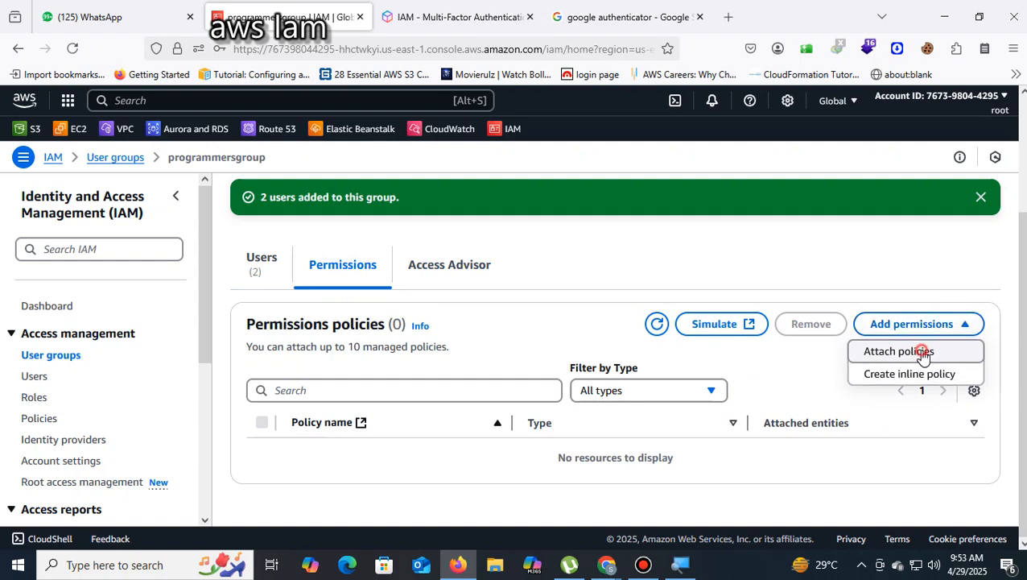
pyautogui.click(922, 352)
pyautogui.scroll(-2, 924, 360)
pyautogui.scroll(-5, 355, 415)
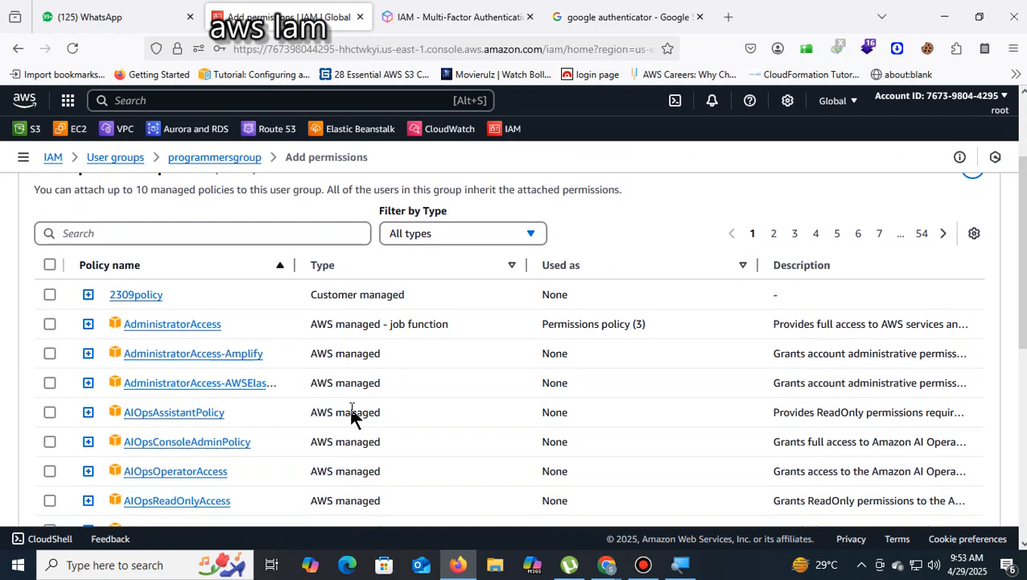
pyautogui.scroll(5, 355, 415)
pyautogui.click(167, 265)
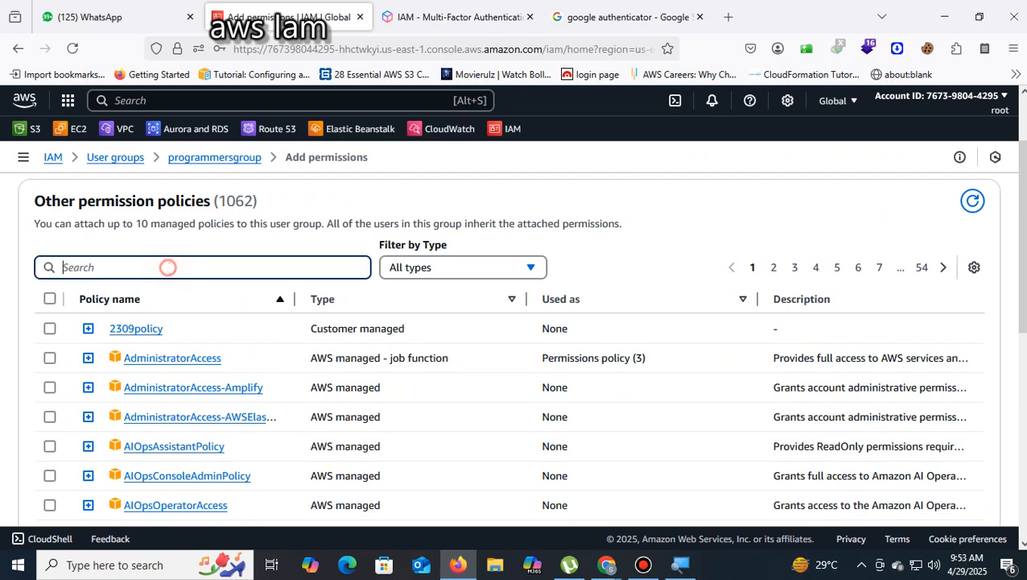
pyautogui.write('ec2')
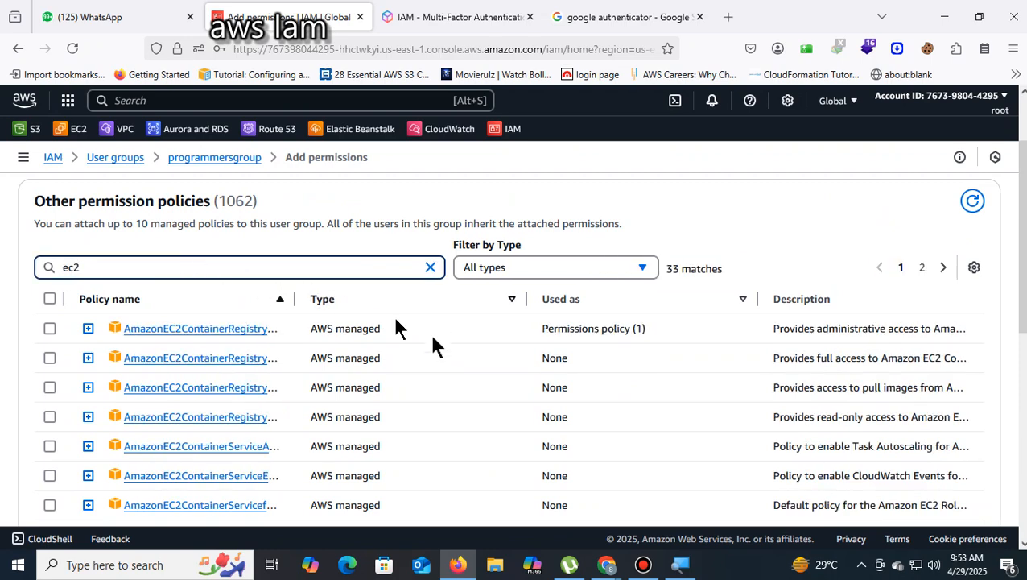
pyautogui.scroll(-5, 451, 346)
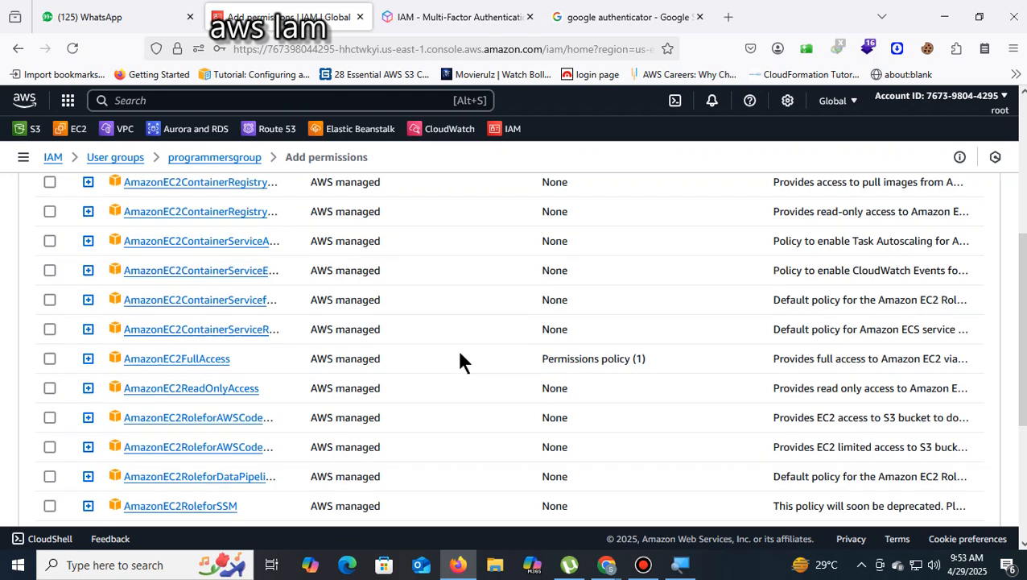
pyautogui.click(49, 358)
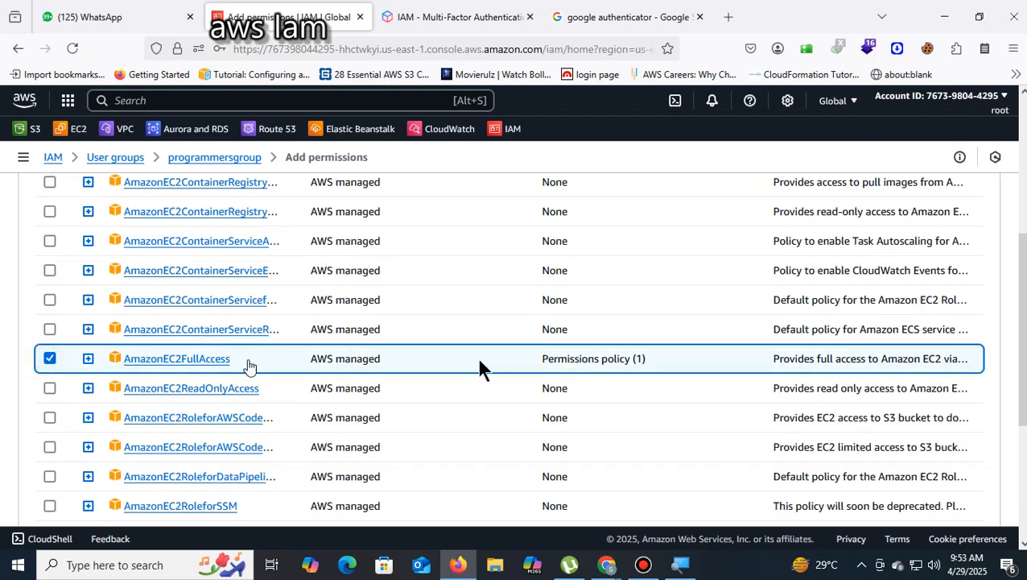
pyautogui.scroll(-6, 888, 359)
pyautogui.click(930, 483)
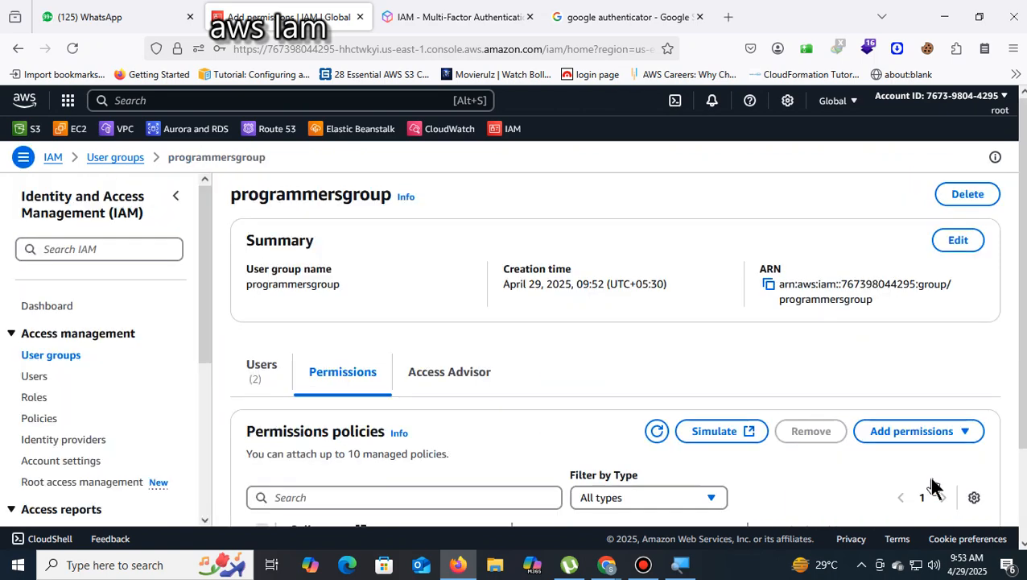
pyautogui.scroll(-2, 966, 419)
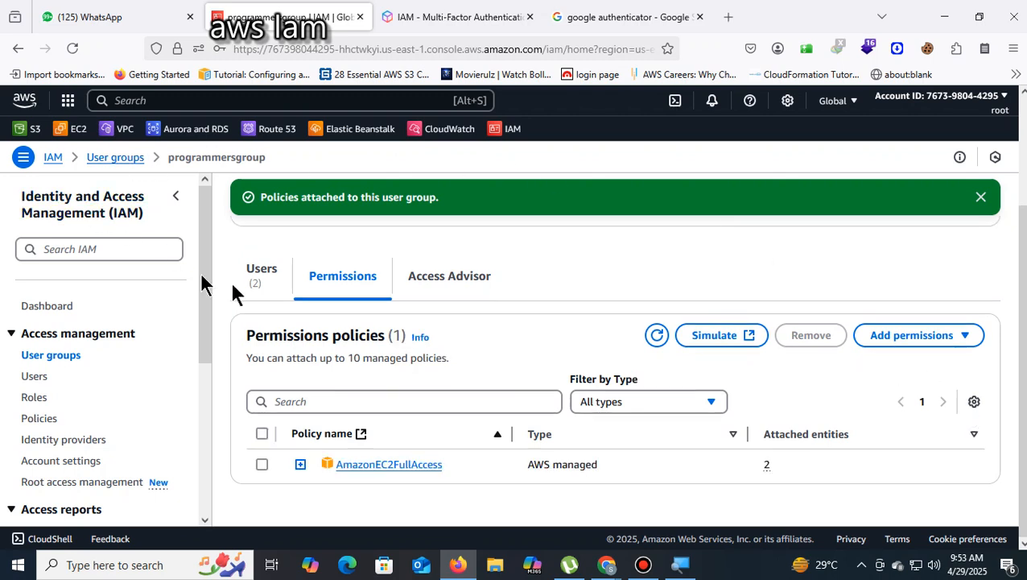
# - Search policies for 's3' and attach AmazonS3FullAccess to programmersgroup
pyautogui.click(265, 272)
pyautogui.click(339, 282)
pyautogui.click(946, 336)
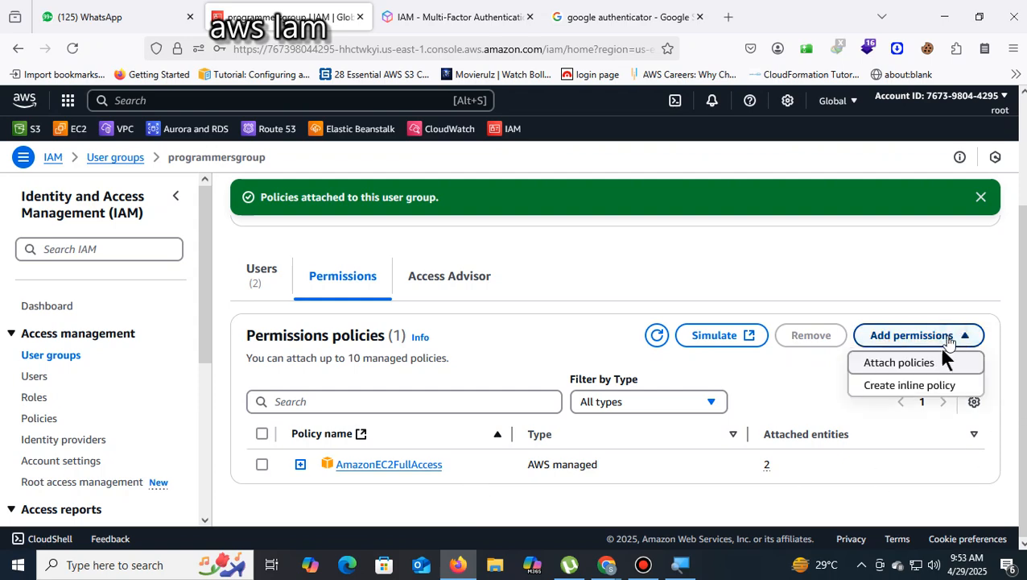
pyautogui.click(932, 362)
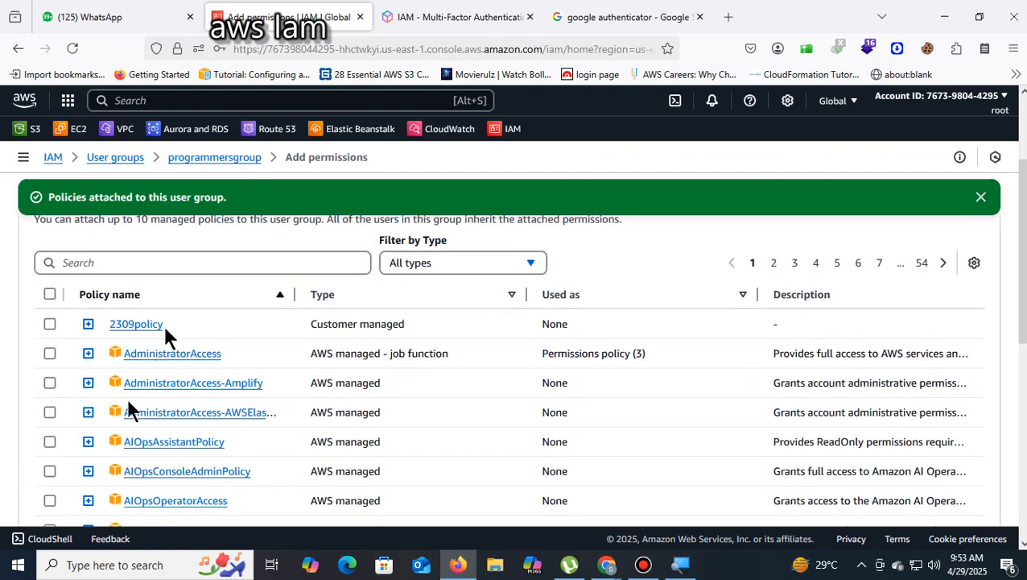
pyautogui.click(177, 260)
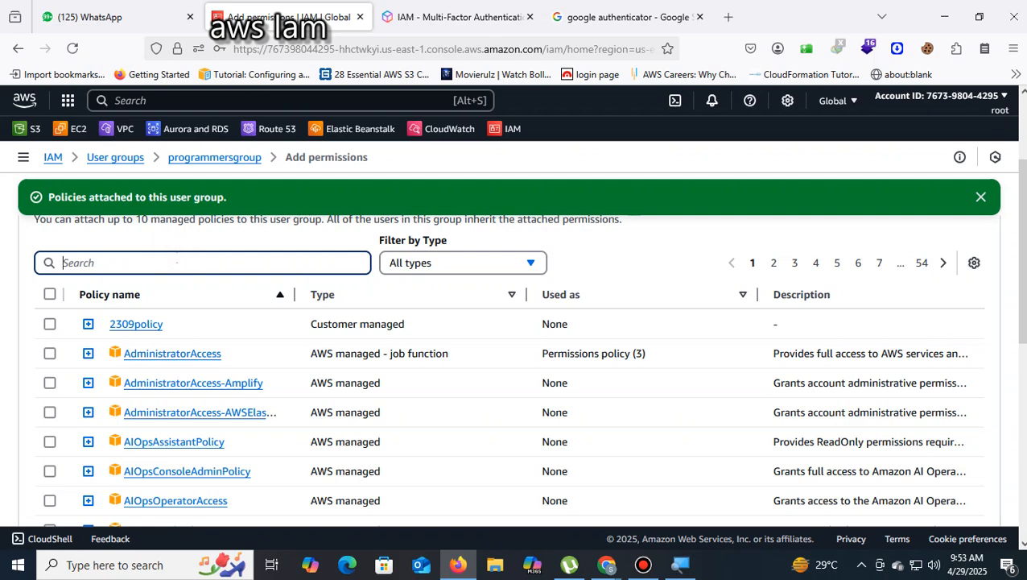
pyautogui.write('s3')
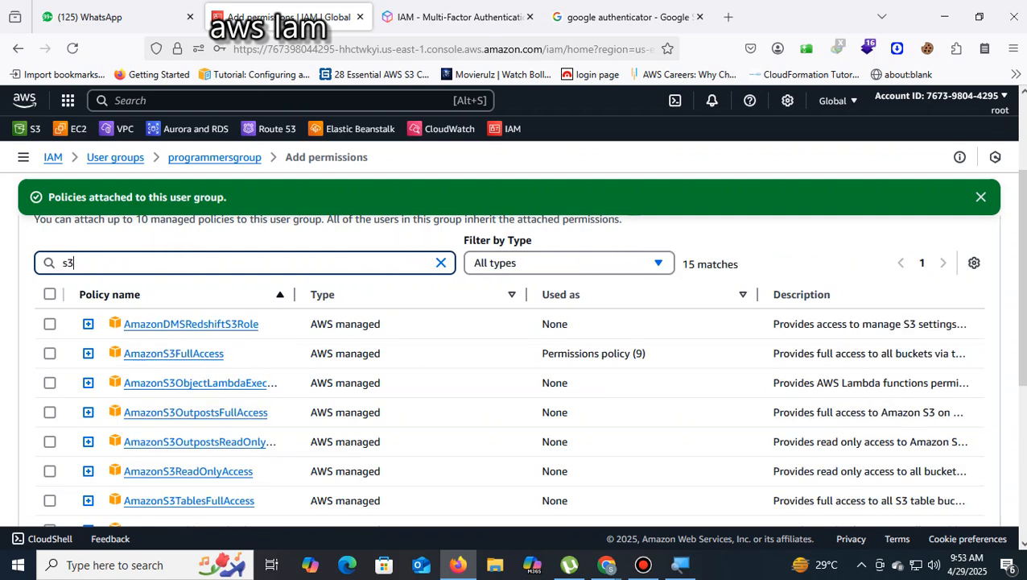
pyautogui.click(49, 354)
pyautogui.scroll(-5, 966, 451)
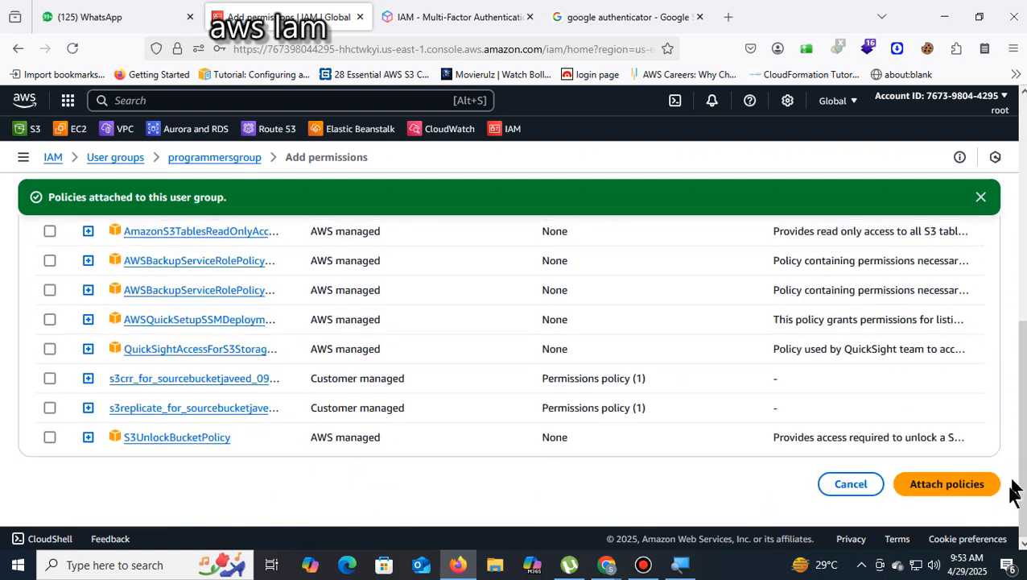
pyautogui.click(966, 489)
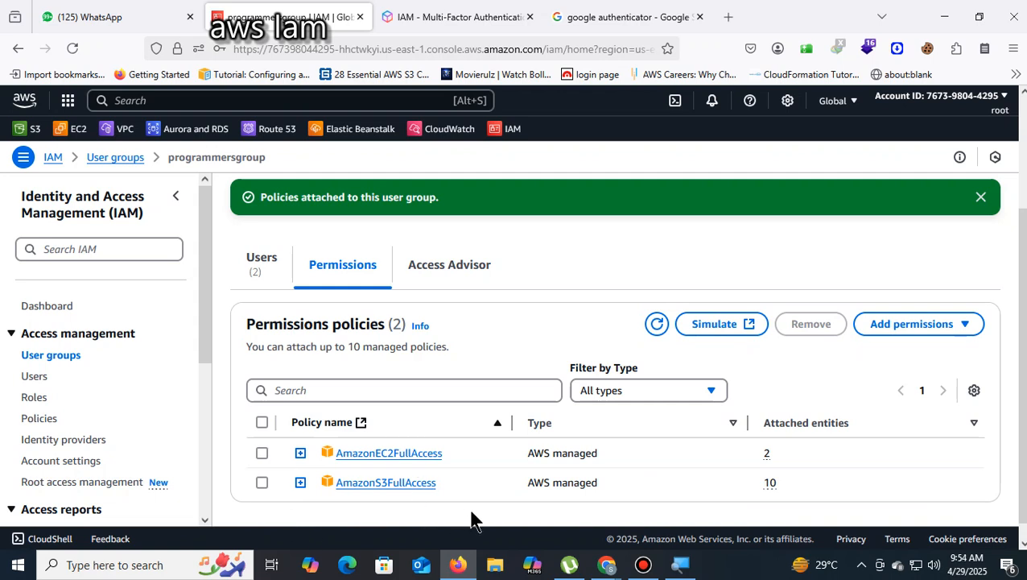
# - Create the testersgroup user group with no users or policies selected
pyautogui.click(49, 359)
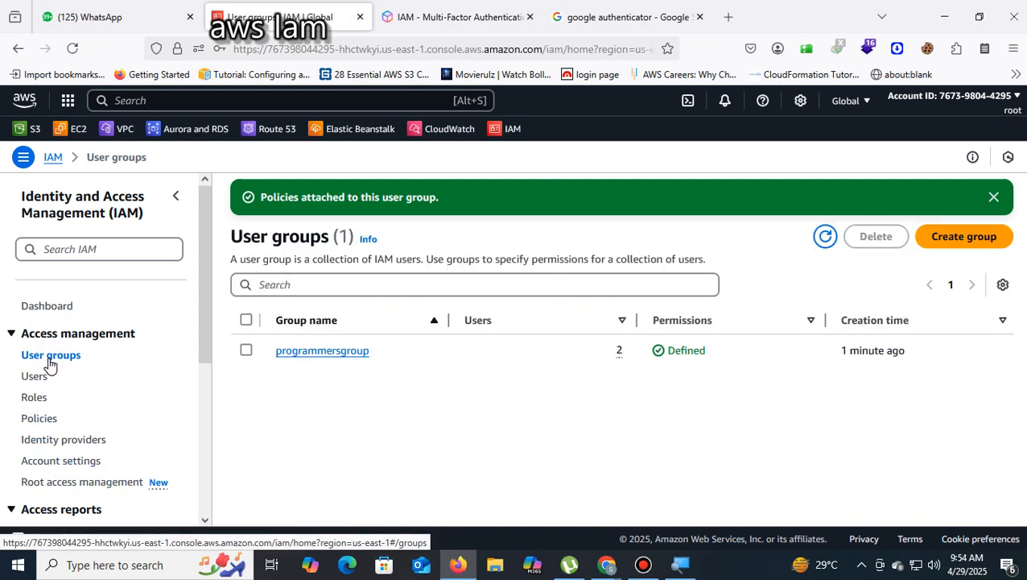
pyautogui.click(938, 240)
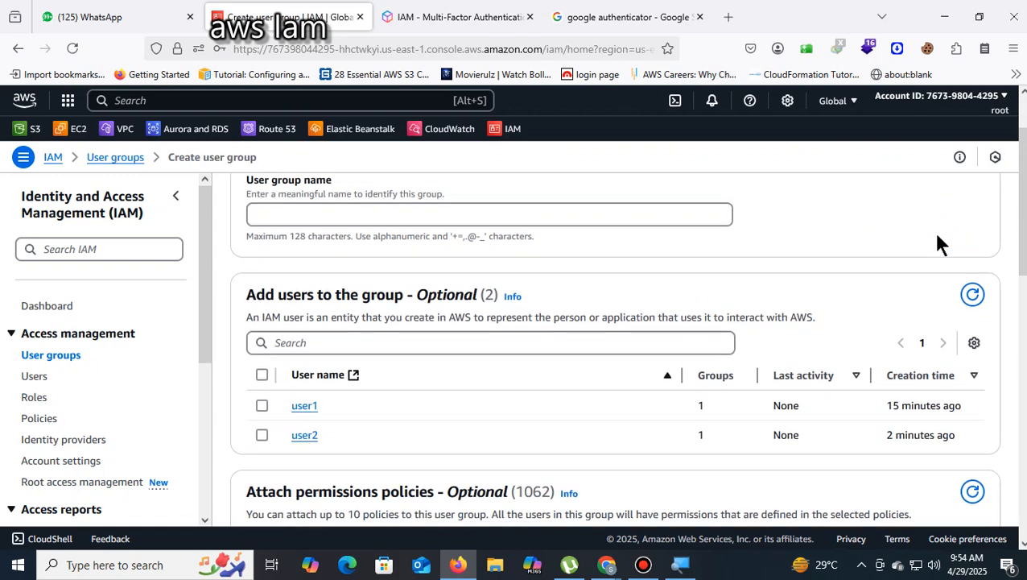
pyautogui.scroll(2, 337, 252)
pyautogui.click(339, 300)
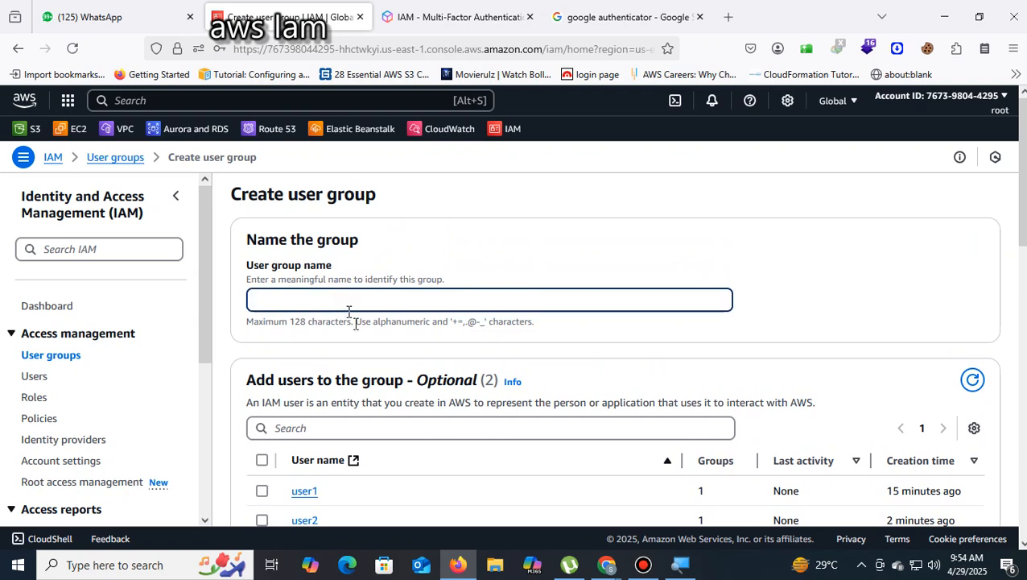
pyautogui.write('testersgroup')
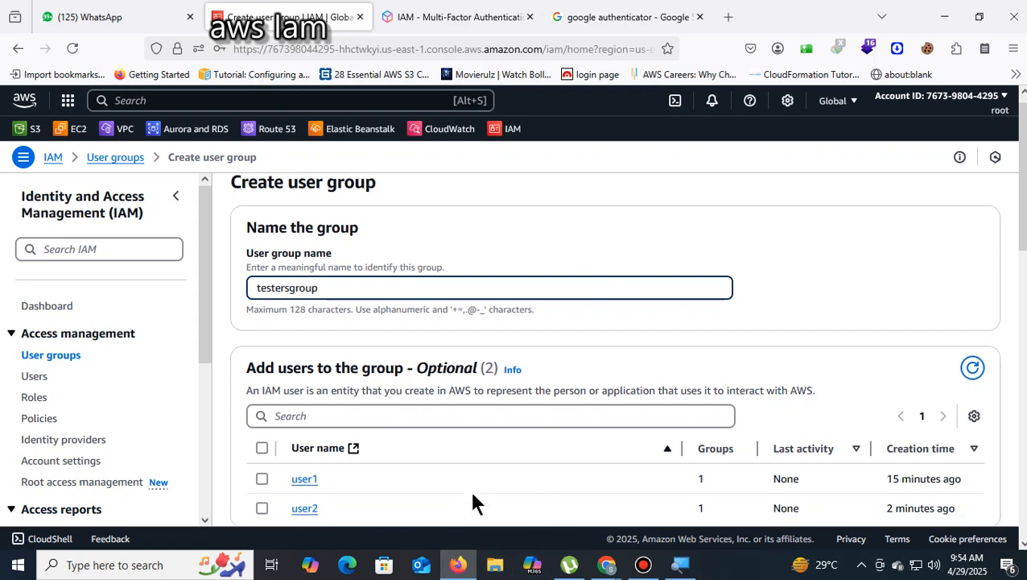
pyautogui.scroll(-3, 472, 502)
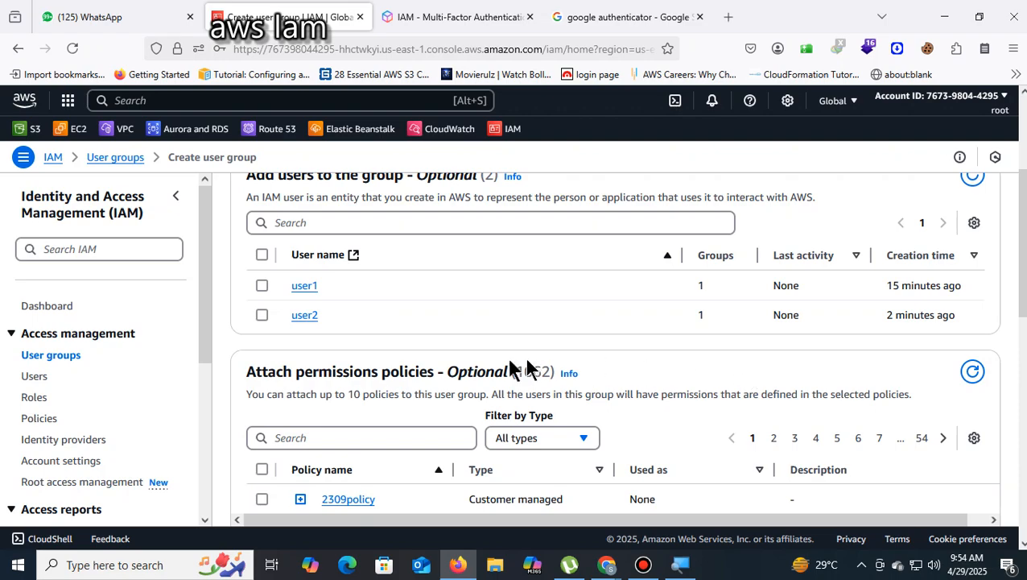
pyautogui.scroll(2, 294, 509)
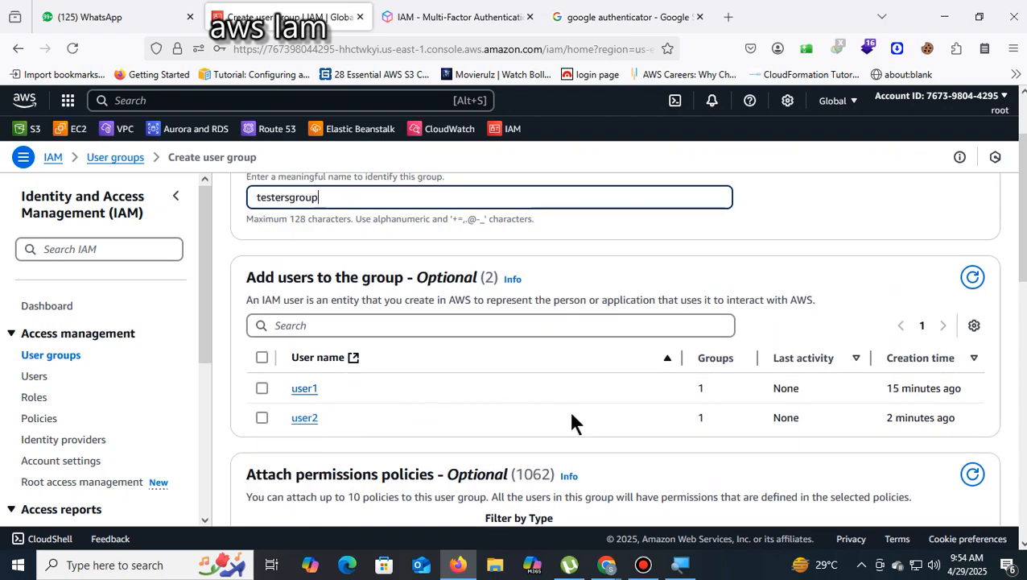
pyautogui.scroll(-4, 567, 409)
pyautogui.scroll(-7, 913, 487)
pyautogui.click(936, 507)
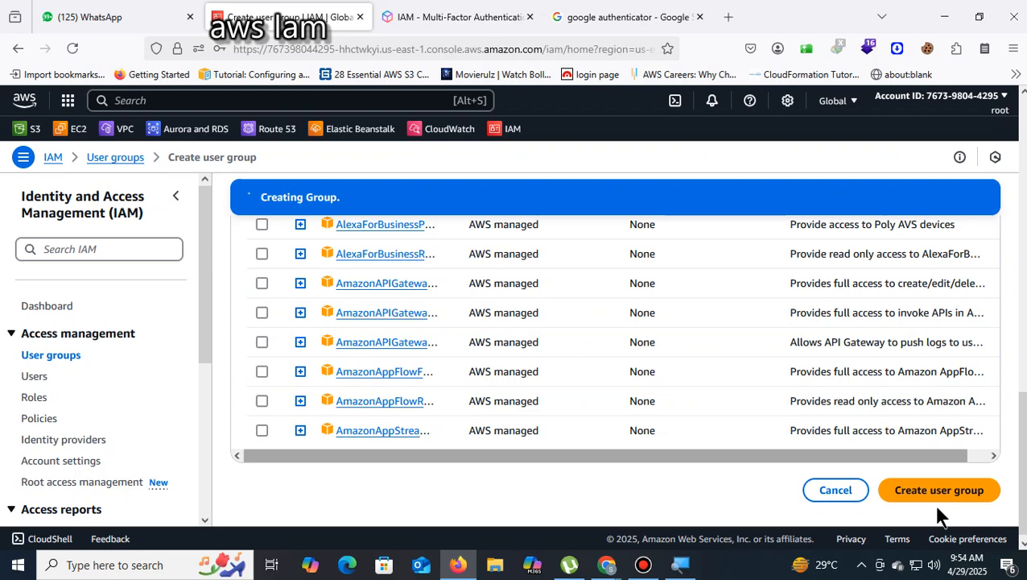
# - Start a new IAM user user3 with console access, a custom password, and no forced reset
pyautogui.click(37, 376)
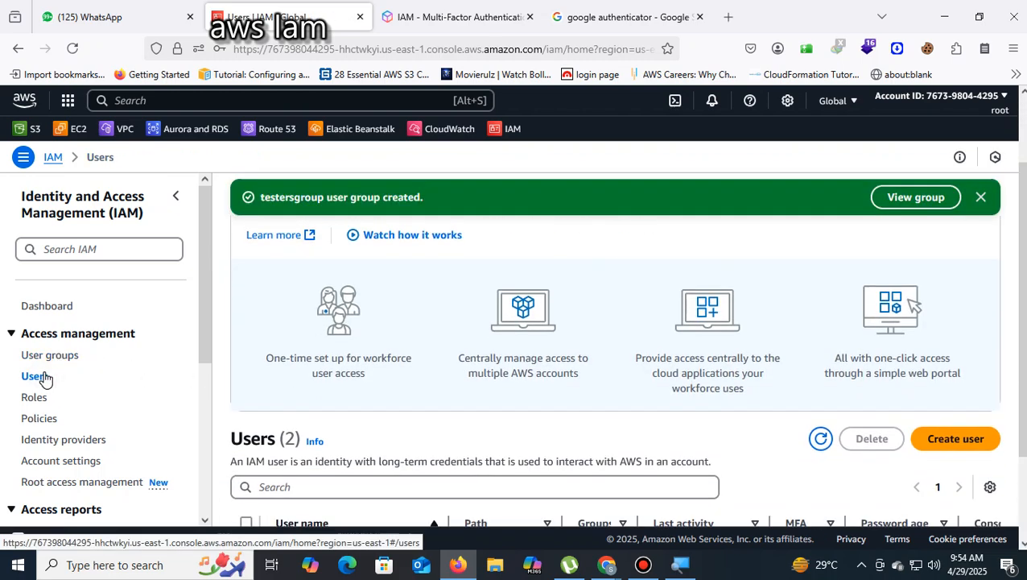
pyautogui.click(956, 438)
pyautogui.click(425, 300)
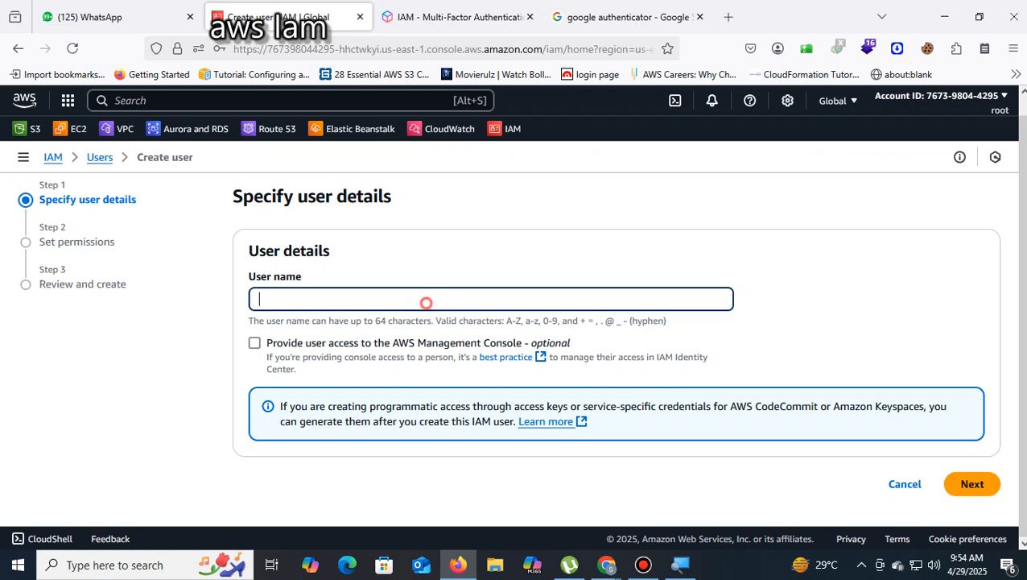
pyautogui.write('user1')
pyautogui.click(360, 342)
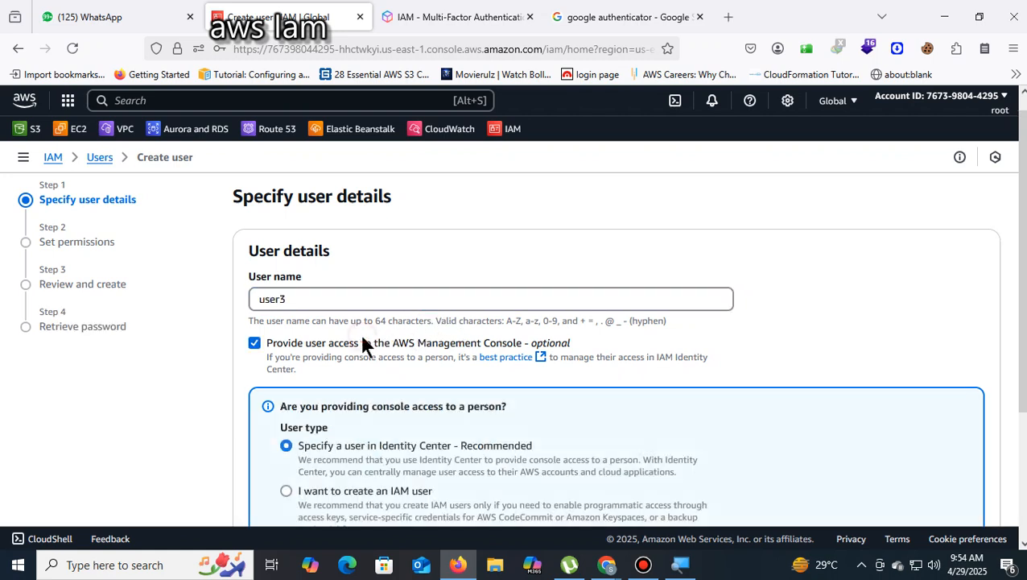
pyautogui.scroll(-3, 359, 338)
pyautogui.click(337, 320)
pyautogui.scroll(-3, 336, 334)
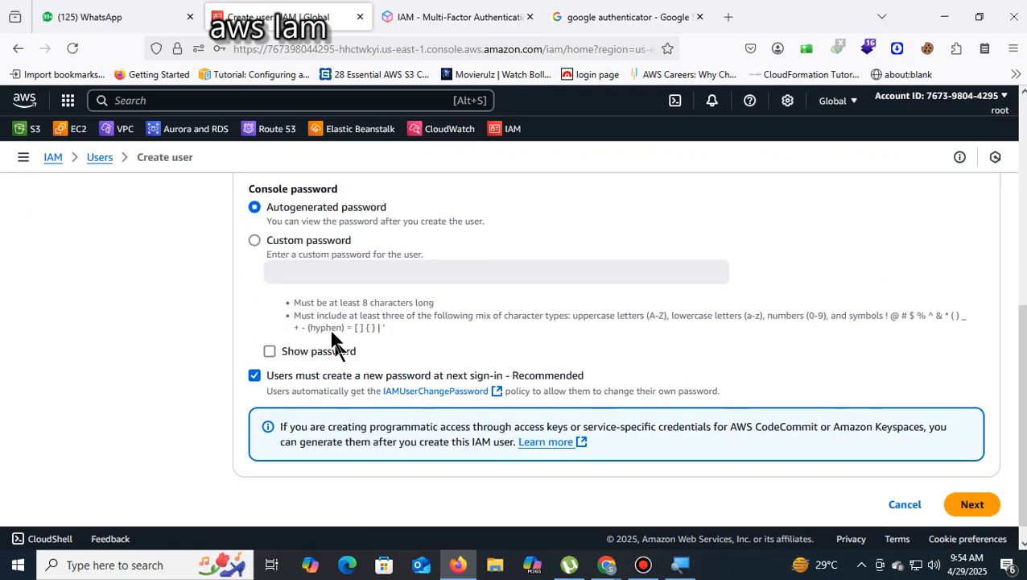
pyautogui.click(333, 248)
pyautogui.click(338, 272)
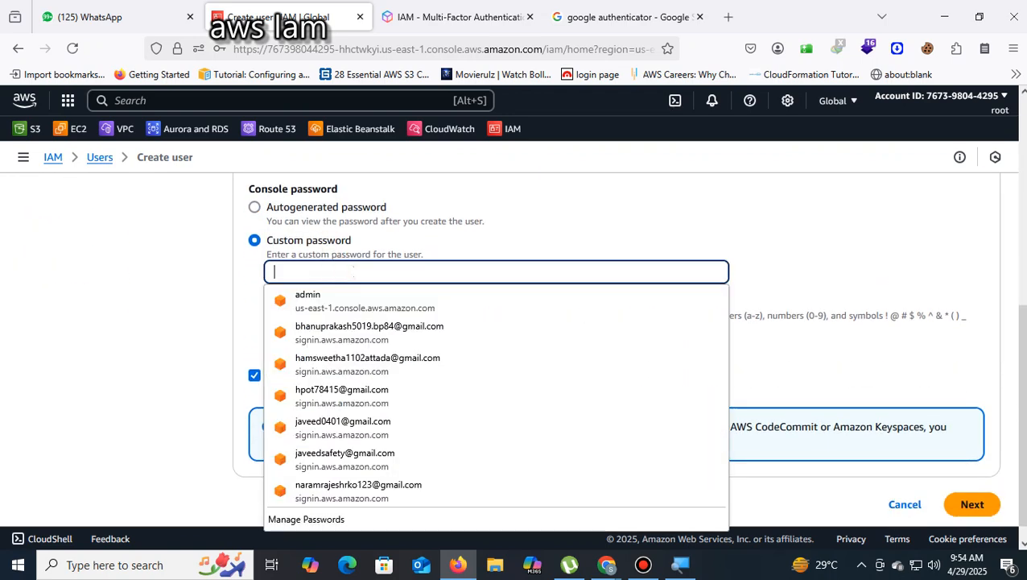
pyautogui.write('A')
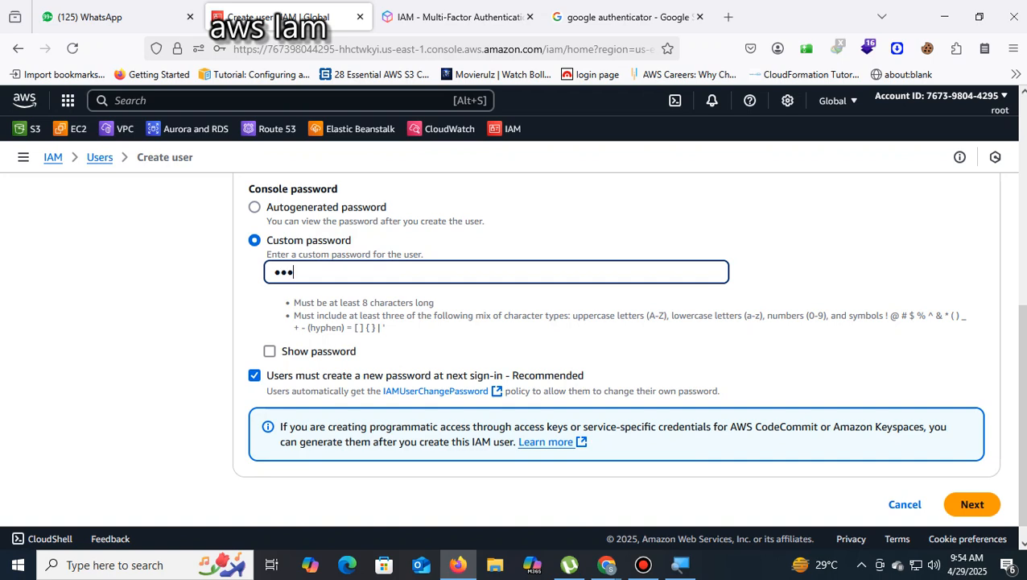
pyautogui.write('•••••••')
pyautogui.click(270, 352)
pyautogui.click(256, 375)
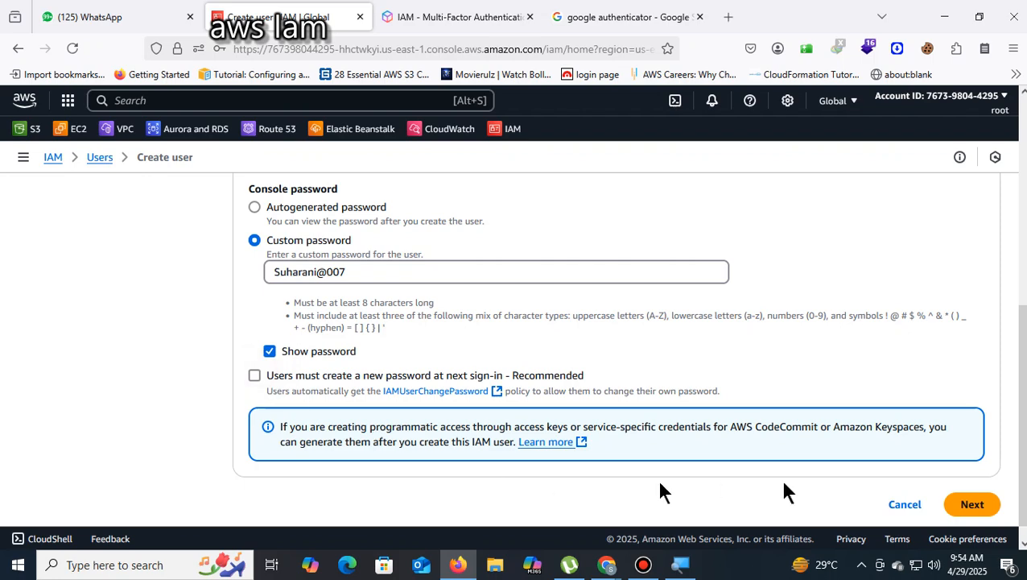
# - Skip permissions, create user3, and return to the Users list
pyautogui.click(974, 504)
pyautogui.scroll(-3, 968, 507)
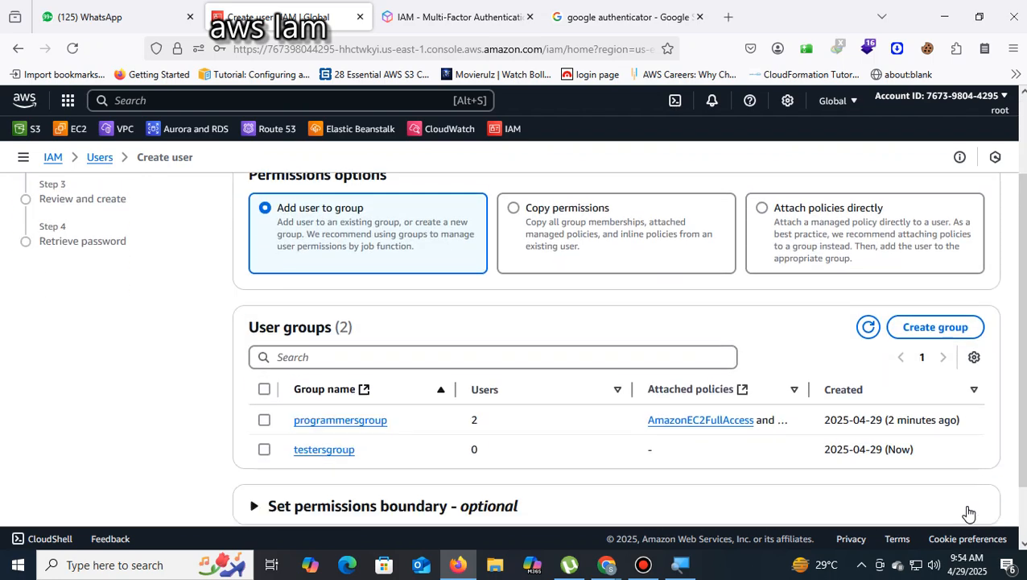
pyautogui.click(972, 484)
pyautogui.scroll(-3, 971, 491)
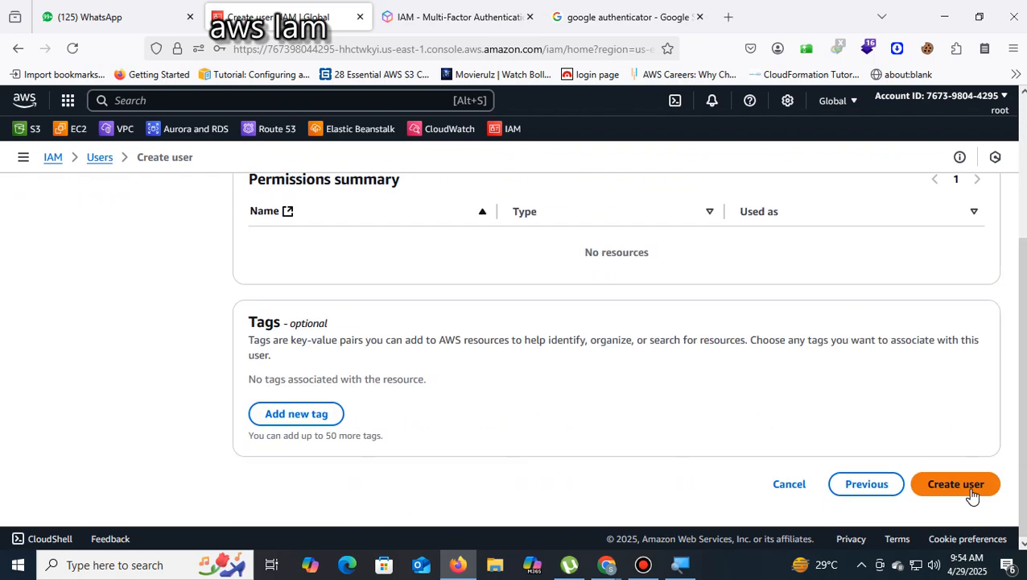
pyautogui.click(970, 488)
pyautogui.scroll(-1, 973, 494)
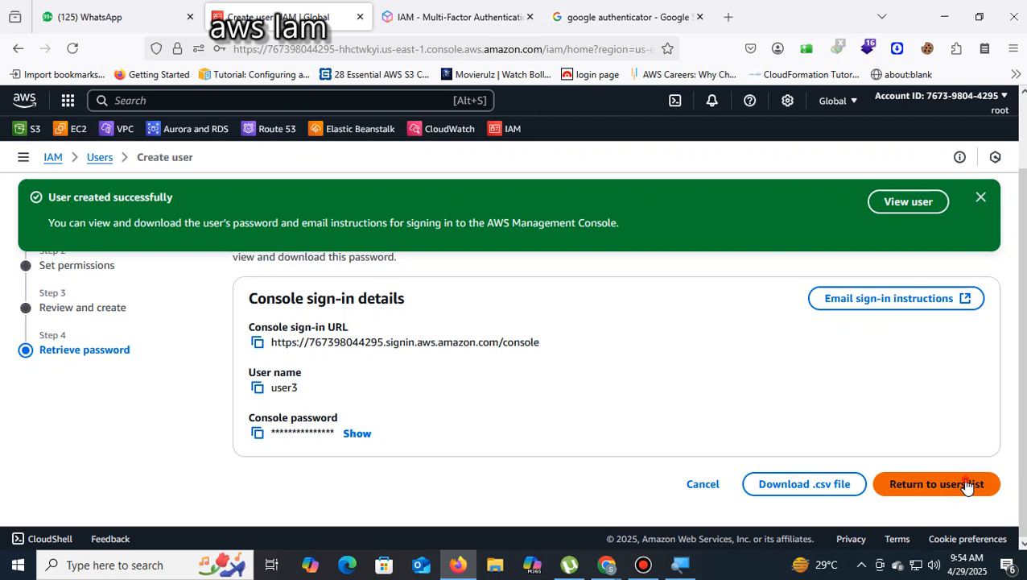
pyautogui.click(970, 487)
pyautogui.click(685, 390)
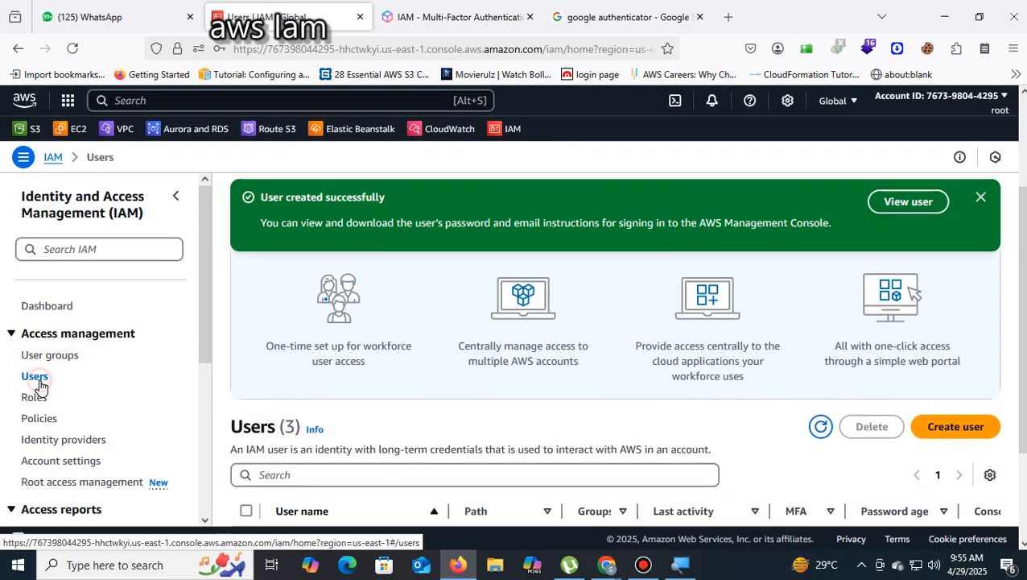
# - Start a new IAM user user4 with console access, a custom password, and no forced reset
pyautogui.click(959, 427)
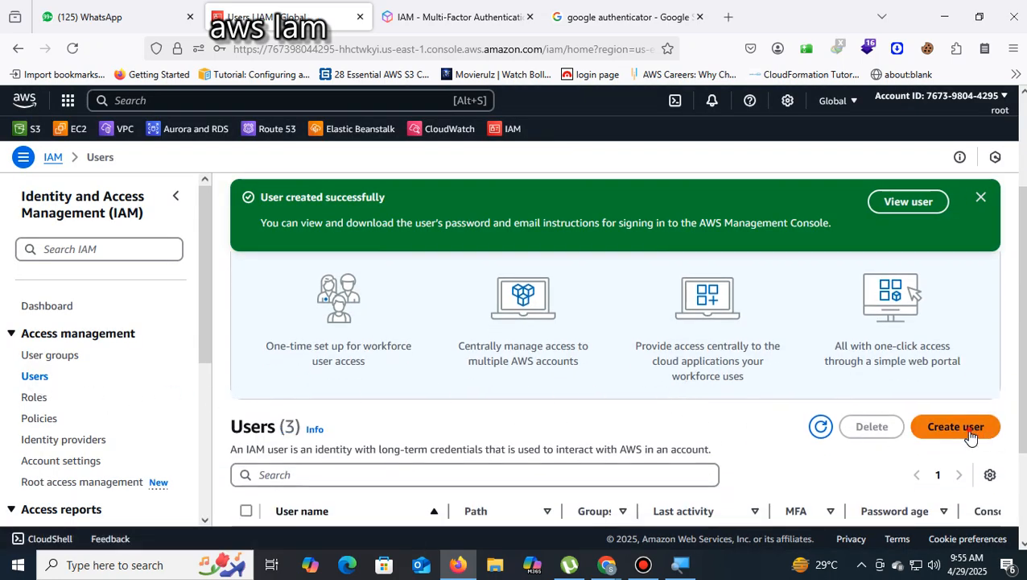
pyautogui.click(348, 305)
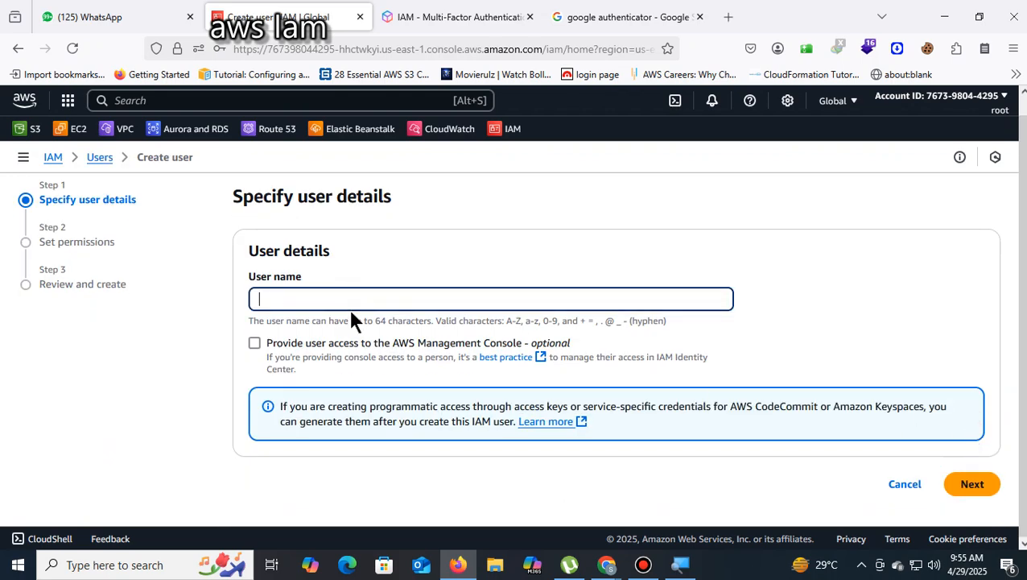
pyautogui.write('us')
pyautogui.click(307, 343)
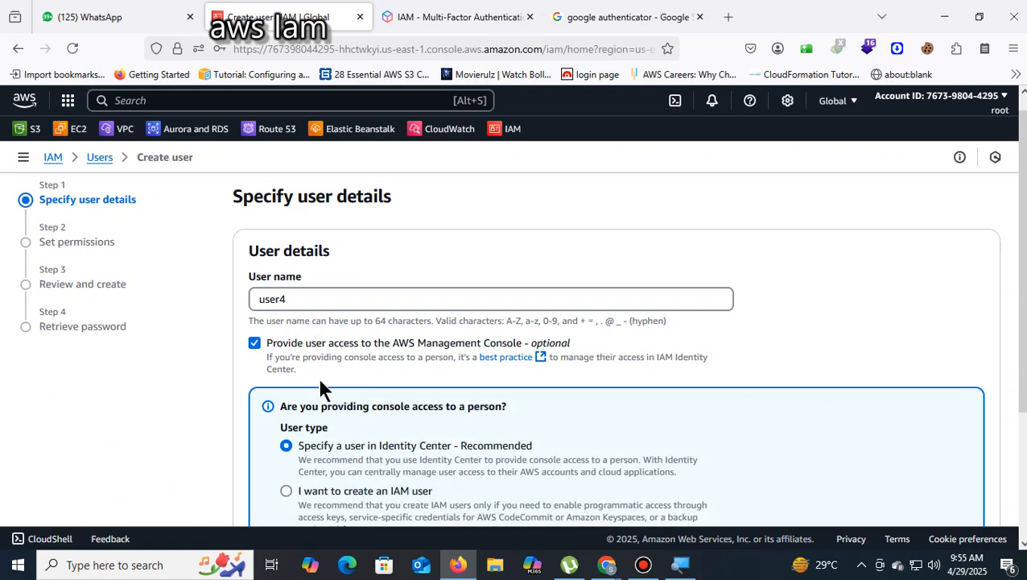
pyautogui.scroll(-2, 326, 362)
pyautogui.click(337, 316)
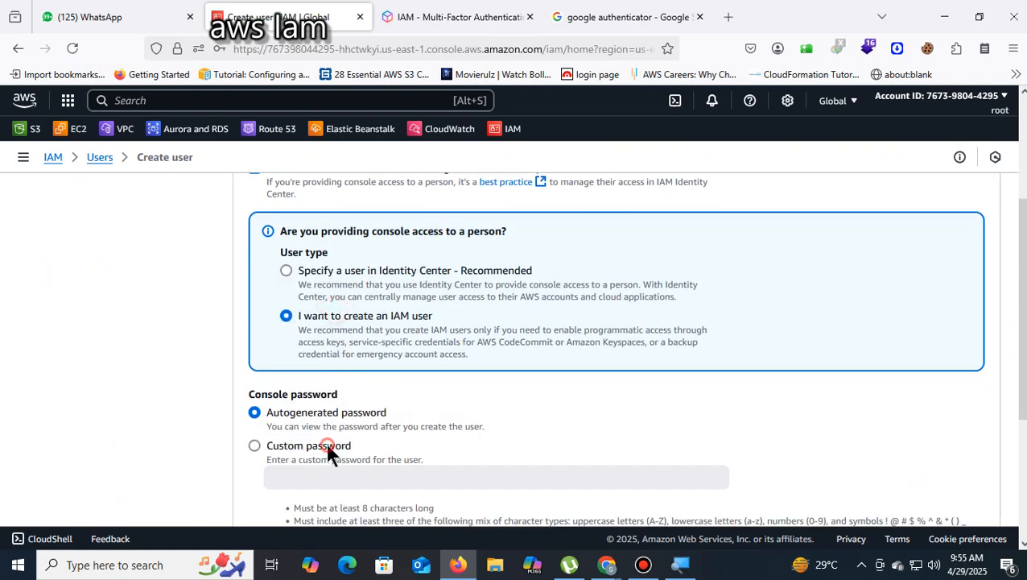
pyautogui.click(328, 447)
pyautogui.scroll(-3, 328, 447)
pyautogui.click(327, 252)
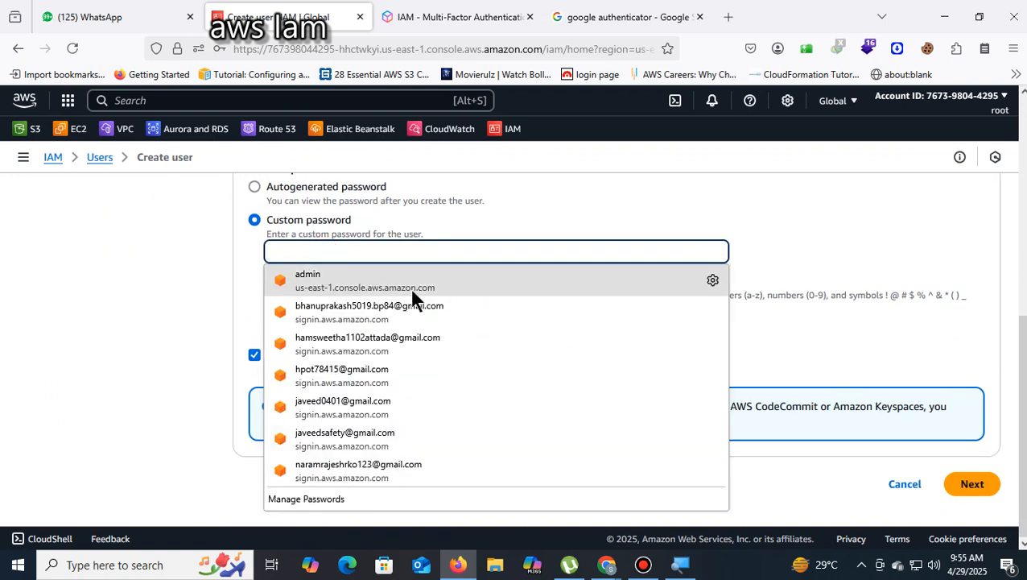
pyautogui.write('A')
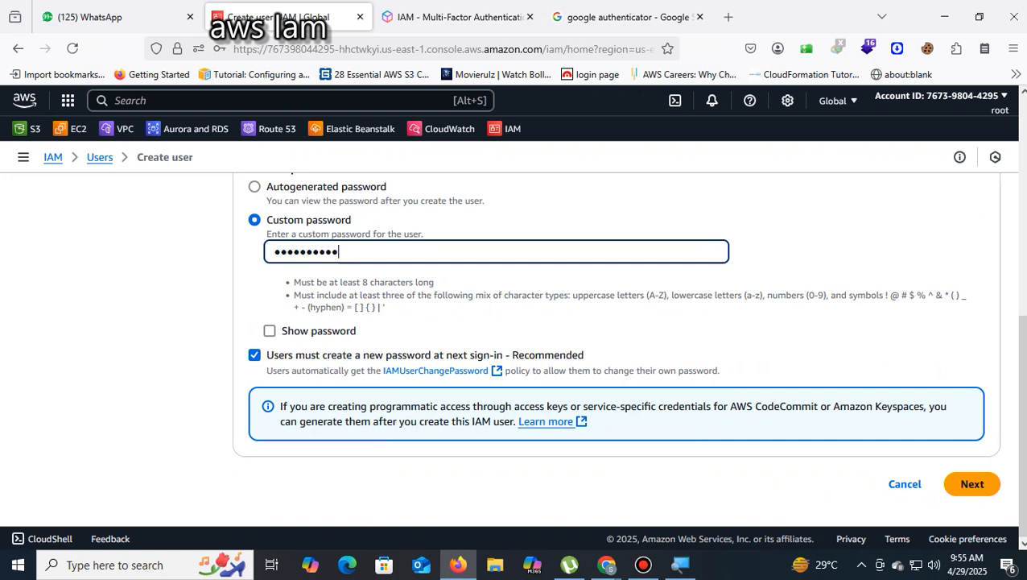
pyautogui.click(361, 355)
# - Skip permissions, create user4, and return to the Users list
pyautogui.click(972, 484)
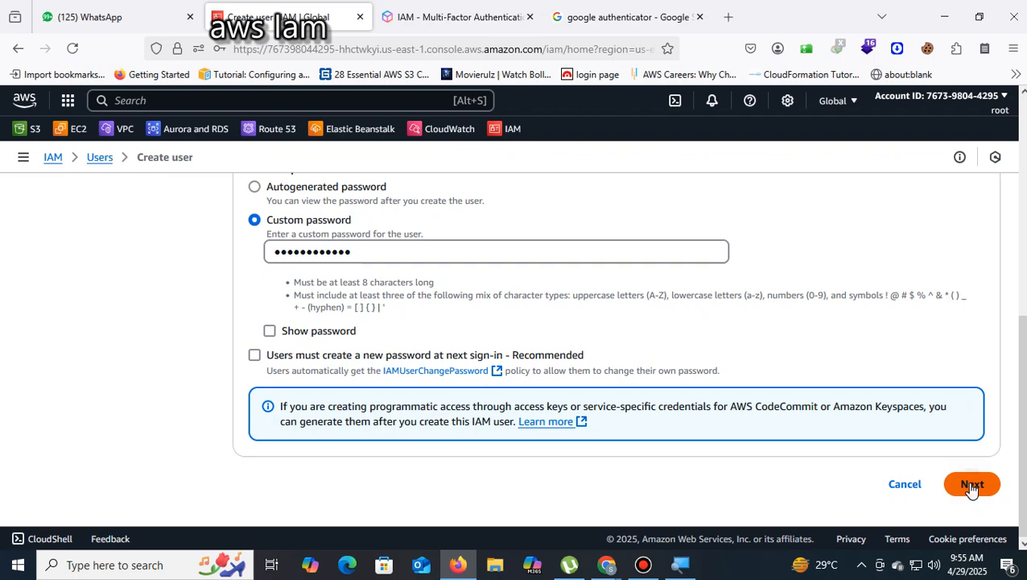
pyautogui.scroll(-2, 966, 466)
pyautogui.scroll(-2, 963, 442)
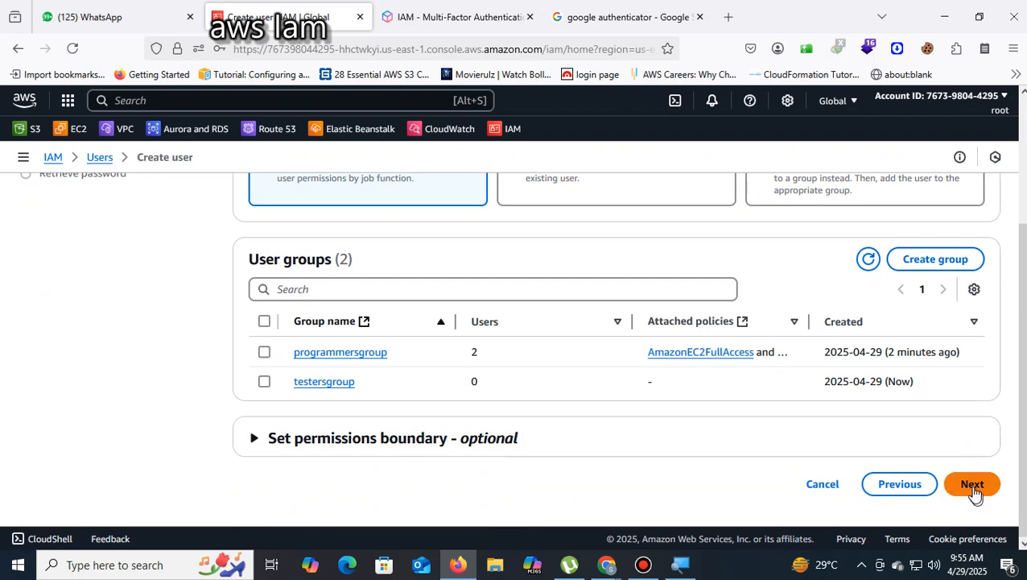
pyautogui.click(973, 484)
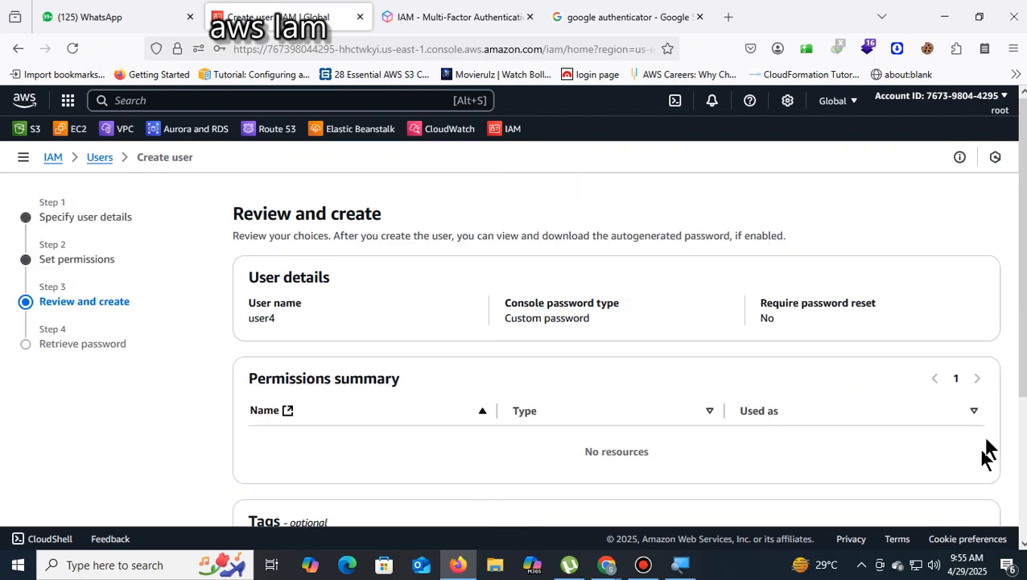
pyautogui.scroll(-3, 972, 493)
pyautogui.click(966, 484)
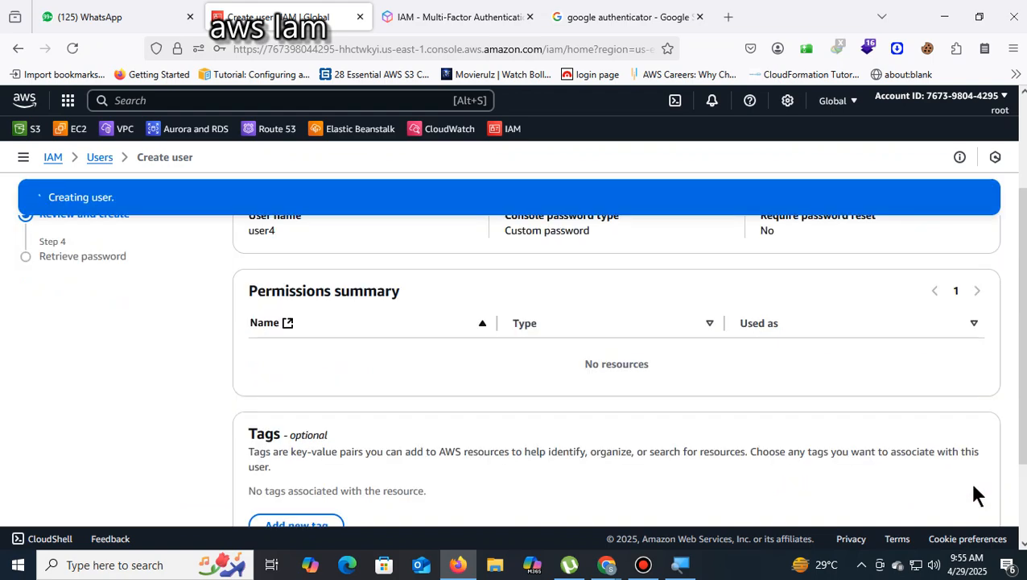
pyautogui.click(978, 491)
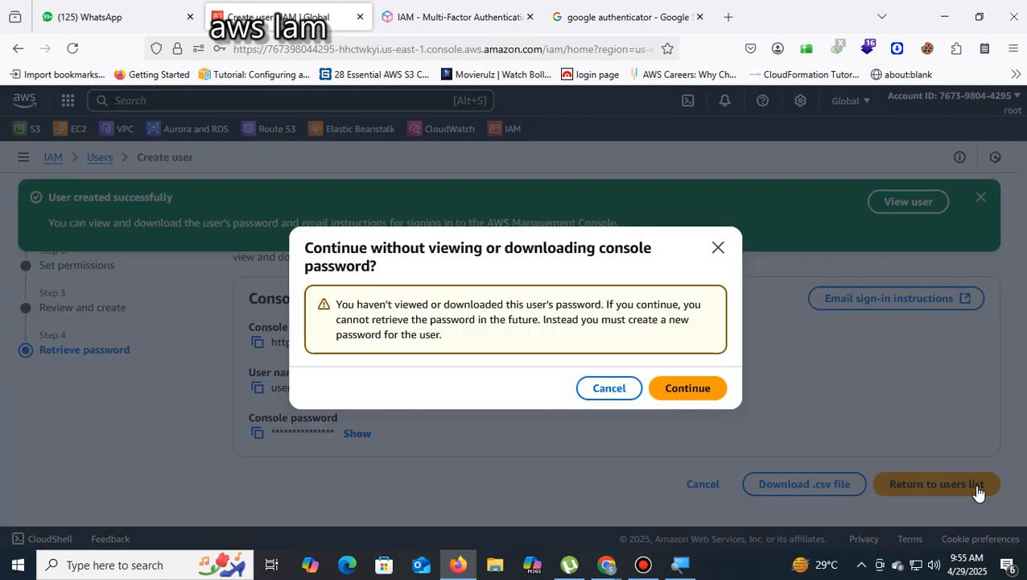
pyautogui.click(695, 389)
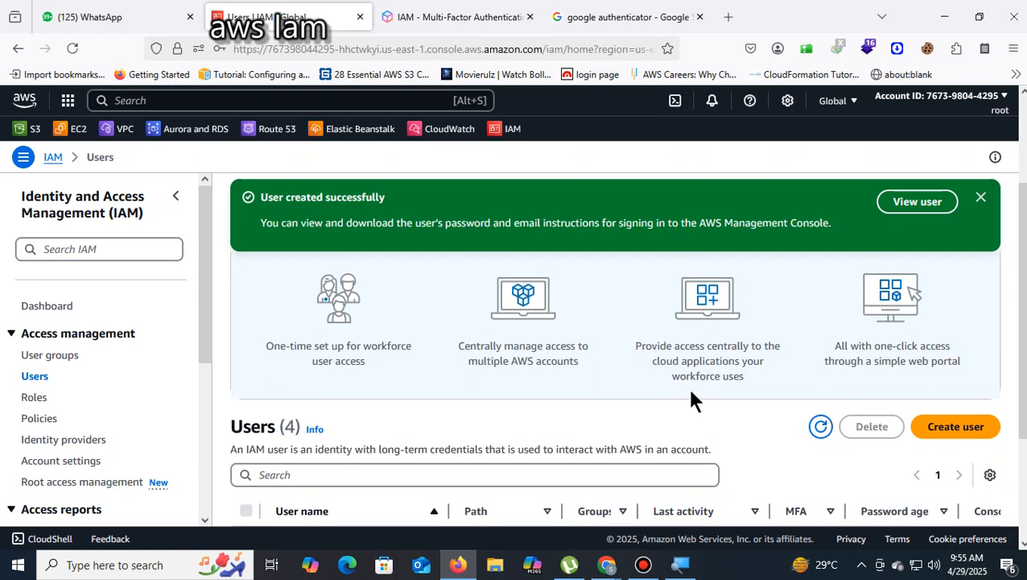
# - Add user1, user2, user3 and user4 as members of testersgroup
pyautogui.scroll(-4, 360, 419)
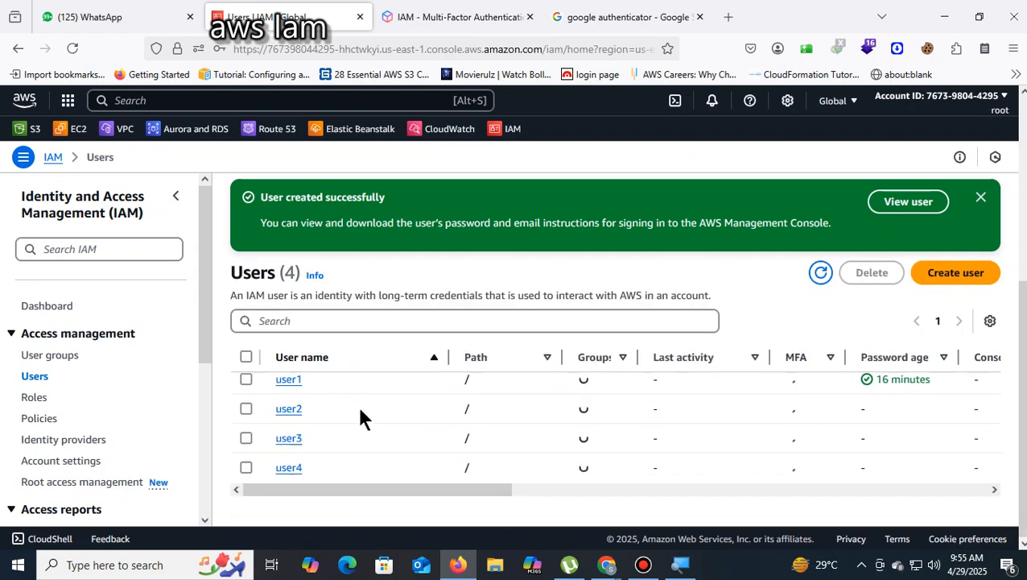
pyautogui.click(46, 356)
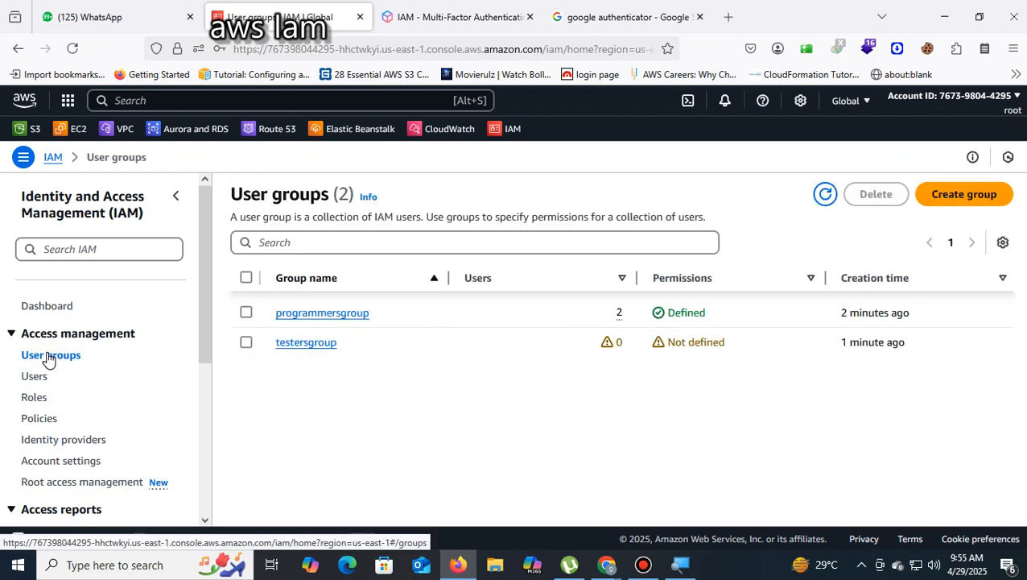
pyautogui.click(316, 343)
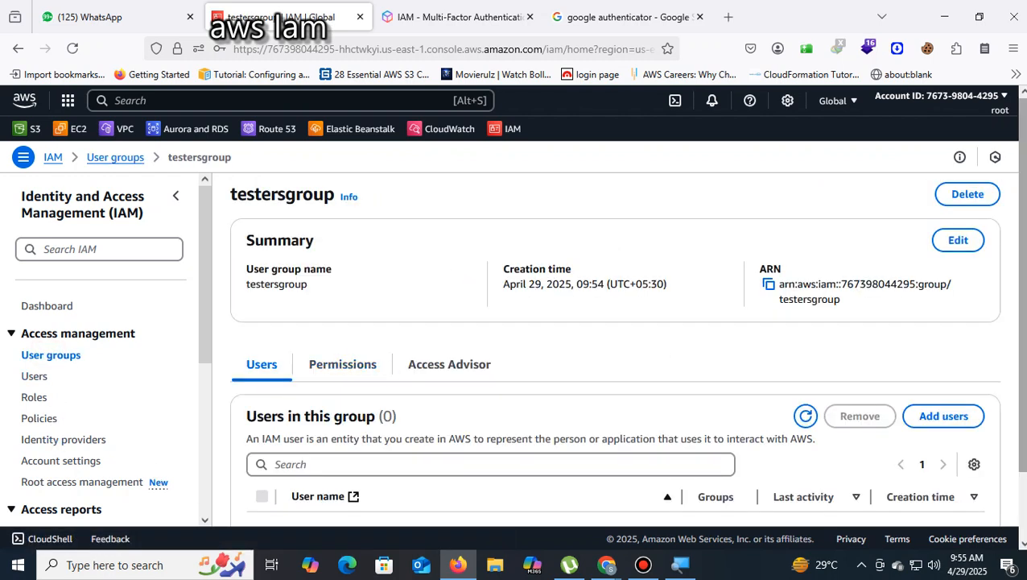
pyautogui.click(934, 417)
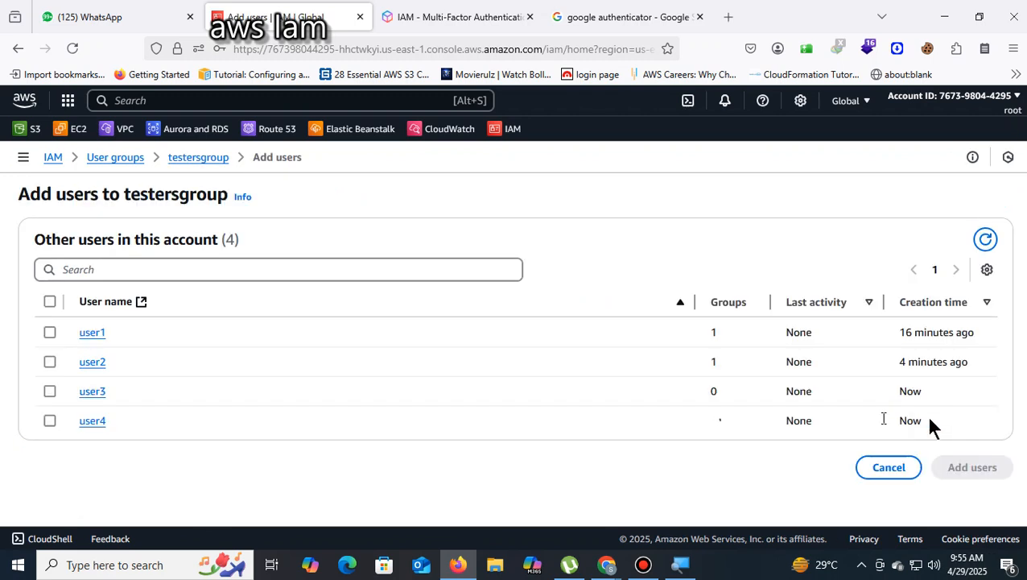
pyautogui.click(49, 332)
pyautogui.click(49, 361)
pyautogui.click(49, 391)
pyautogui.click(49, 420)
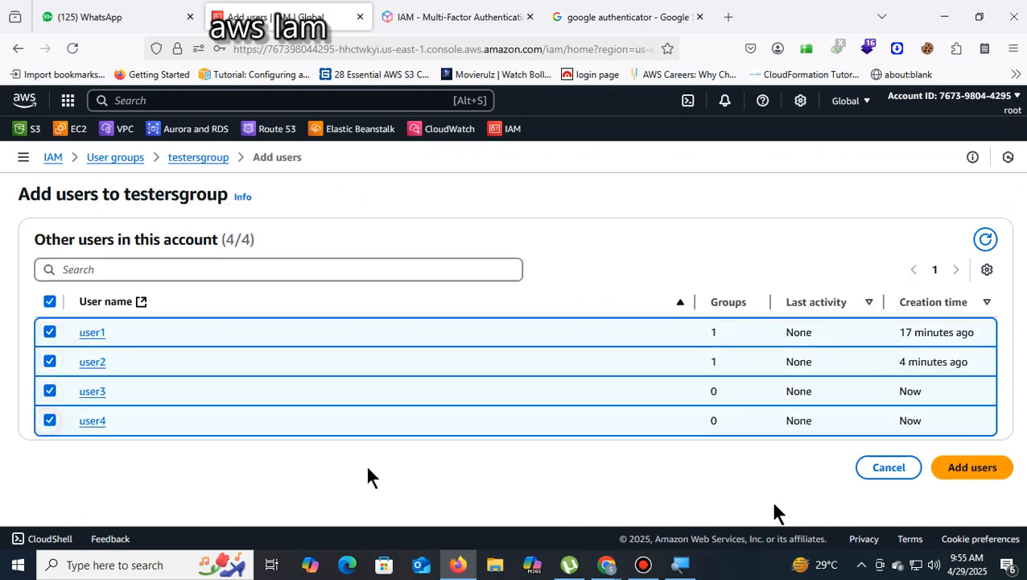
pyautogui.click(966, 469)
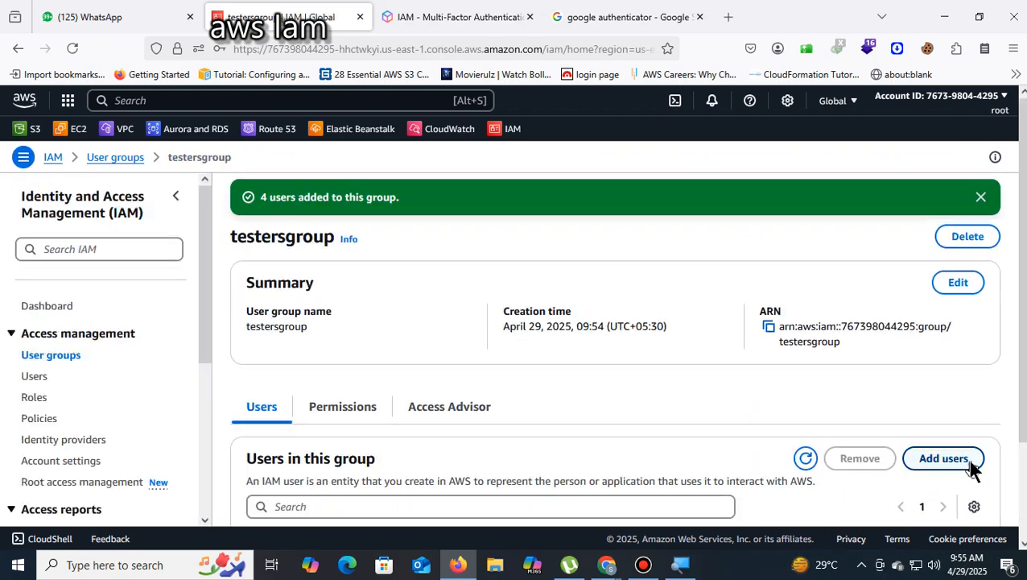
pyautogui.scroll(-3, 972, 468)
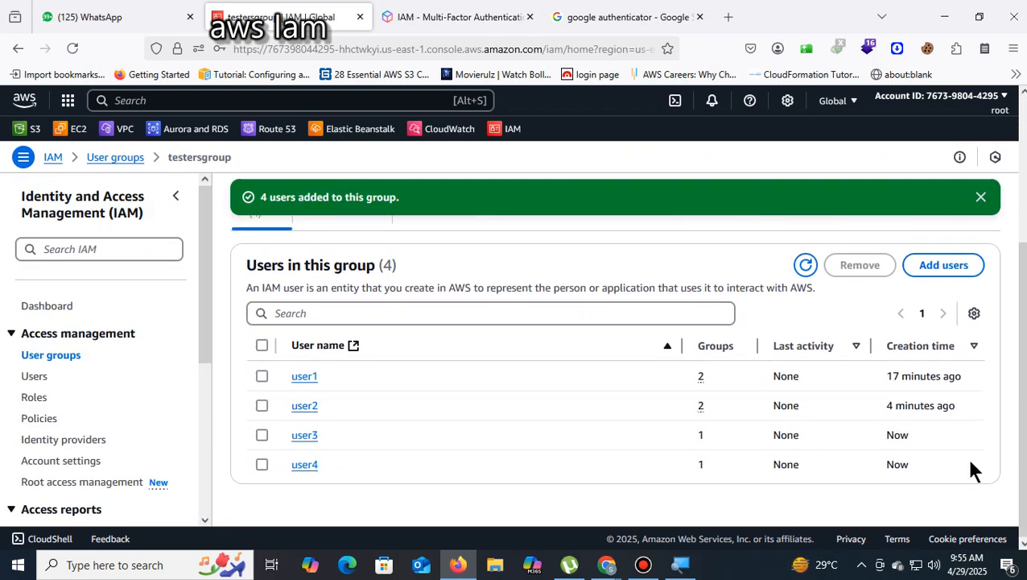
pyautogui.click(46, 362)
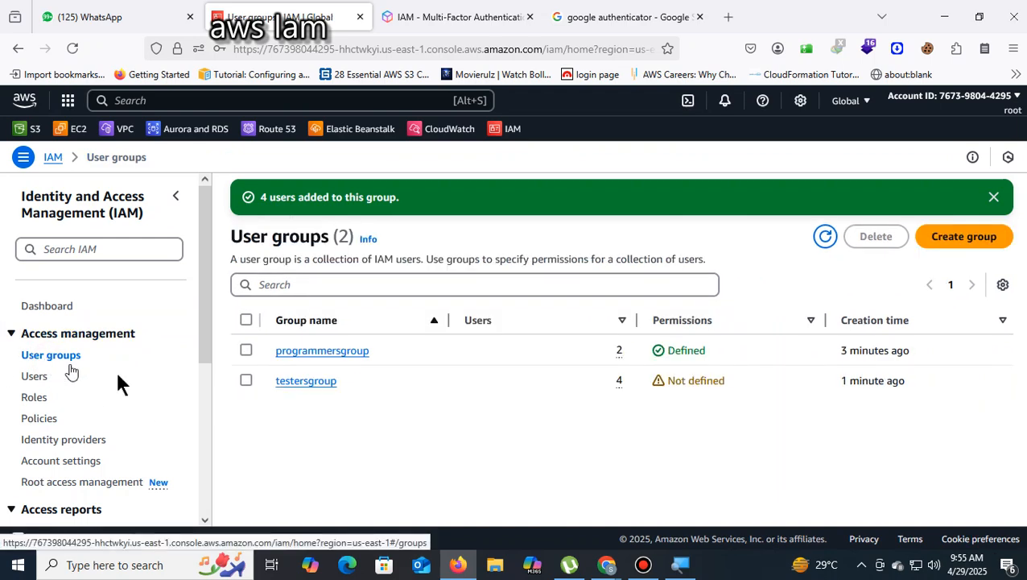
# - Open testersgroup's Permissions tab and begin attaching managed policies
pyautogui.click(313, 384)
pyautogui.scroll(-1, 476, 394)
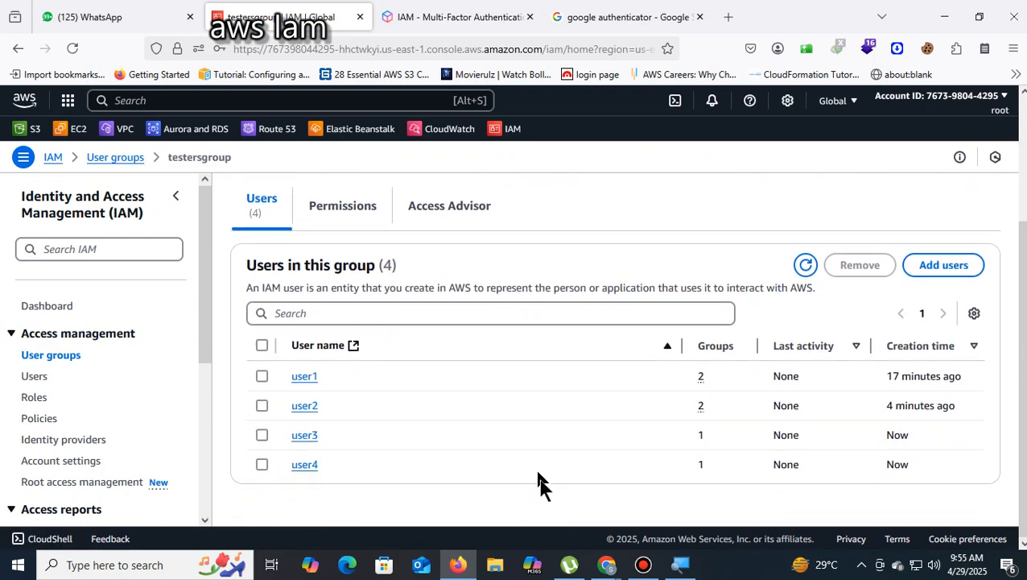
pyautogui.click(18, 49)
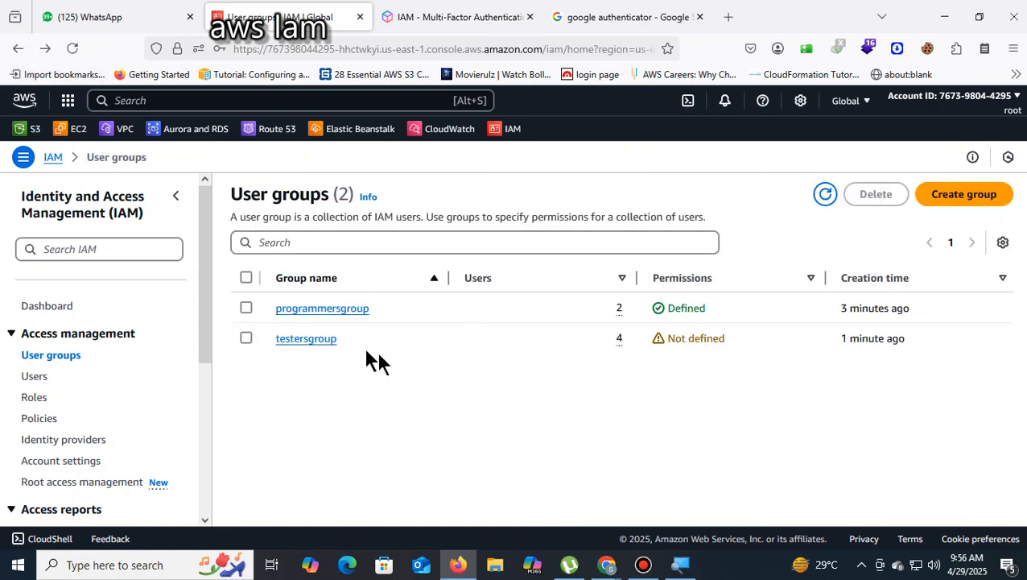
pyautogui.click(311, 340)
pyautogui.scroll(-2, 542, 359)
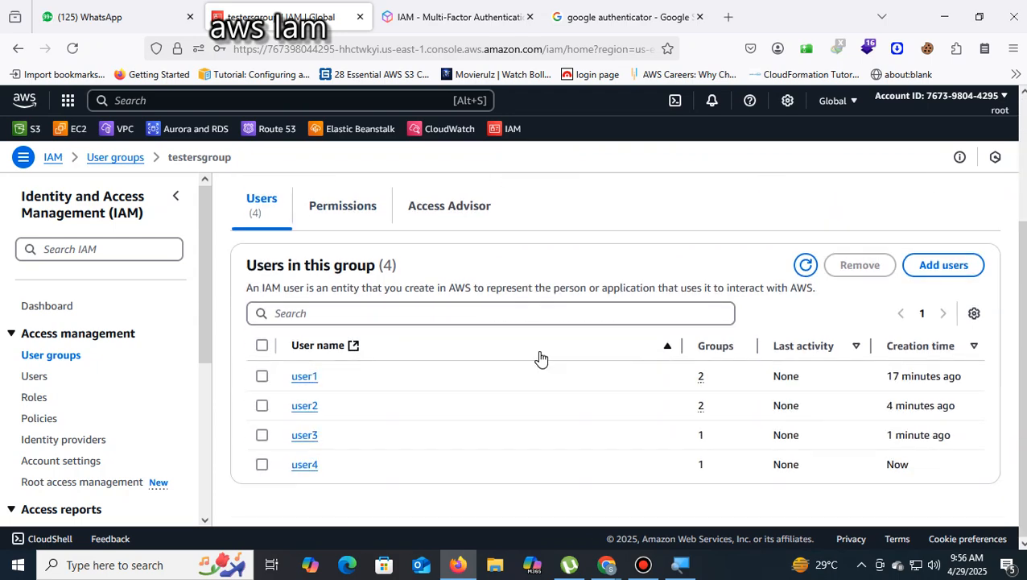
pyautogui.click(358, 213)
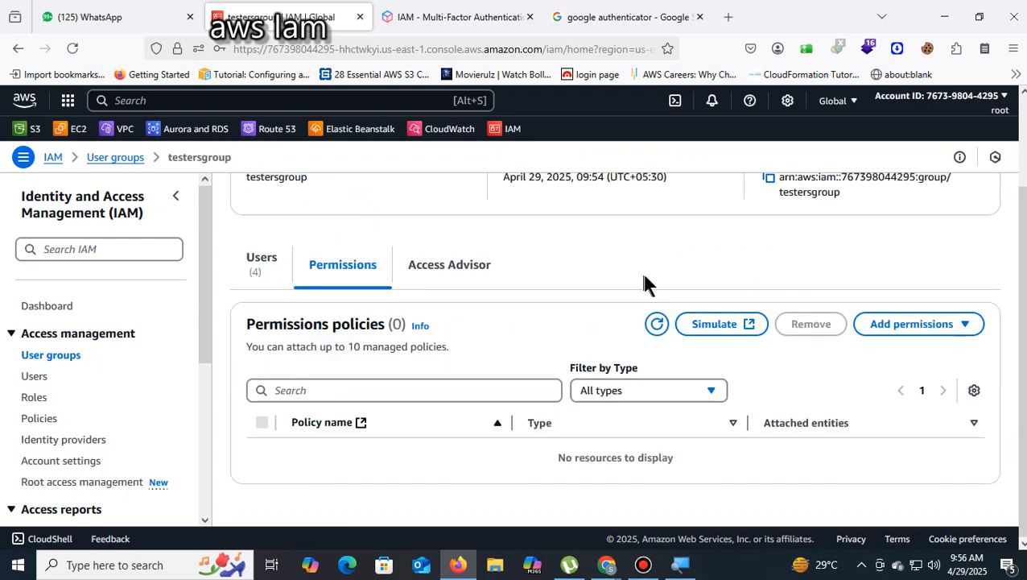
pyautogui.click(906, 323)
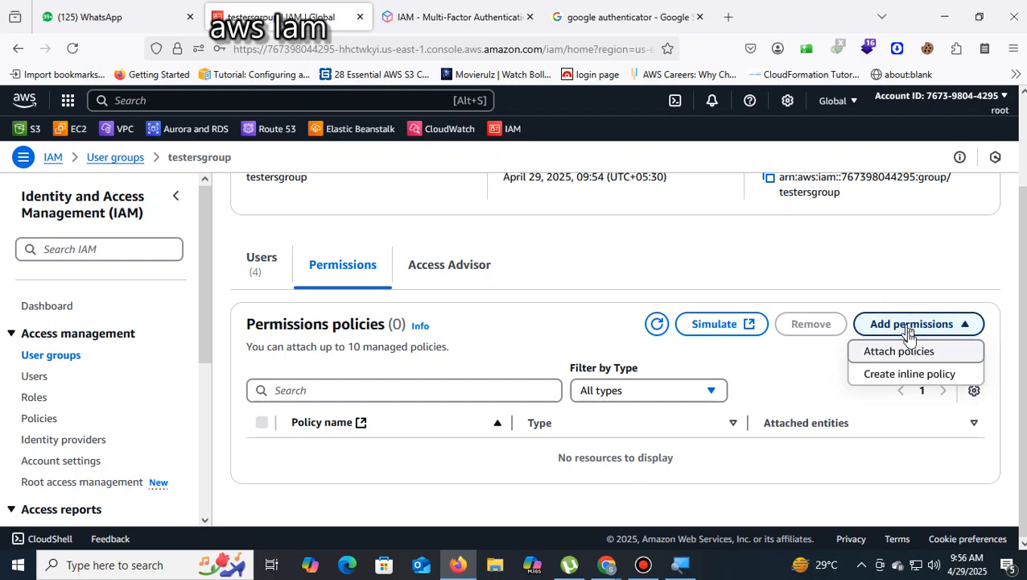
pyautogui.click(911, 352)
# - Search policies for 's3' and attach AmazonS3FullAccess to testersgroup
pyautogui.scroll(-3, 910, 360)
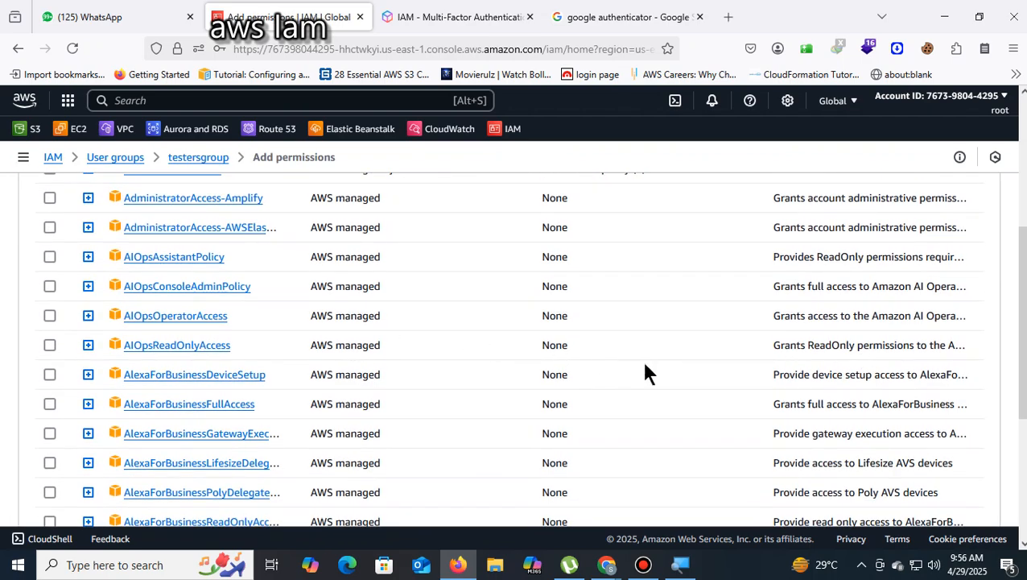
pyautogui.scroll(-5, 644, 373)
pyautogui.scroll(10, 644, 372)
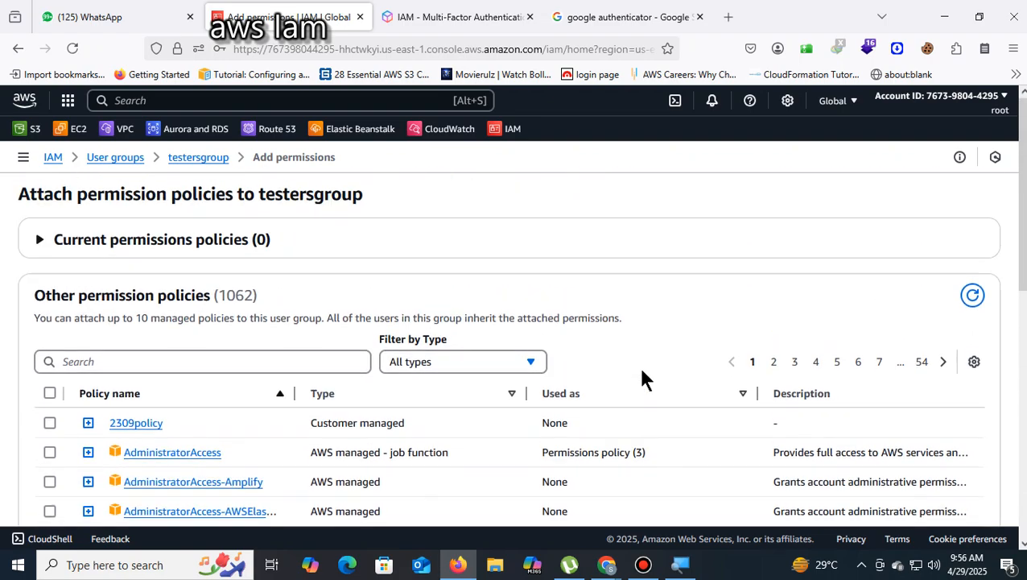
pyautogui.scroll(-1, 403, 322)
pyautogui.click(174, 257)
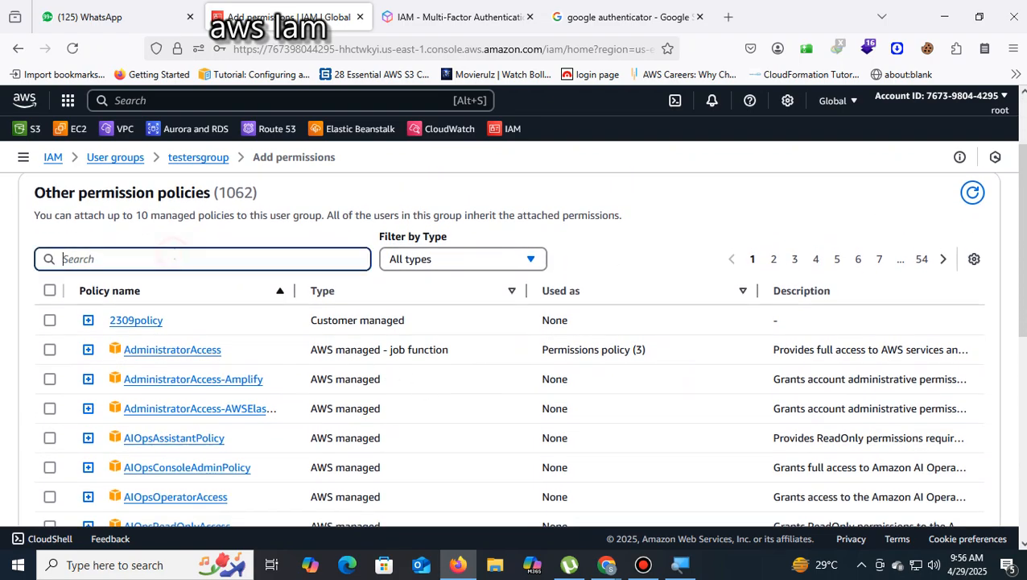
pyautogui.write('s3')
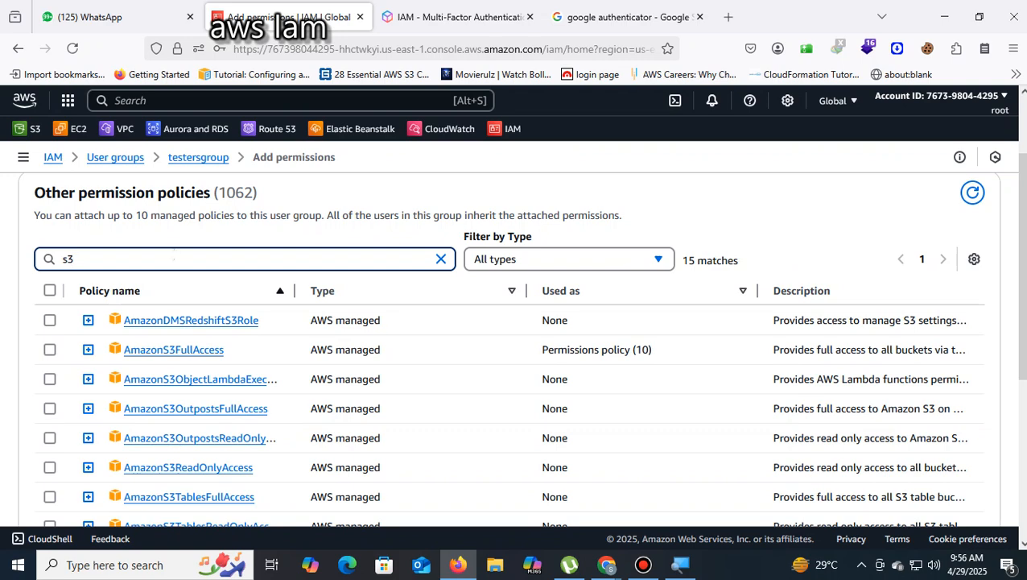
pyautogui.click(50, 350)
pyautogui.scroll(-4, 681, 410)
pyautogui.click(940, 486)
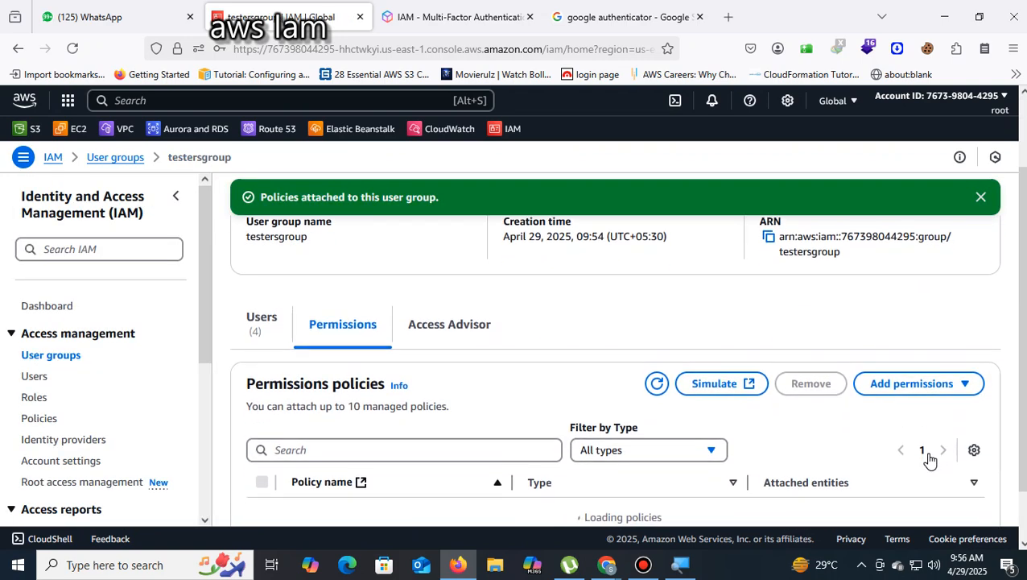
pyautogui.scroll(-2, 930, 459)
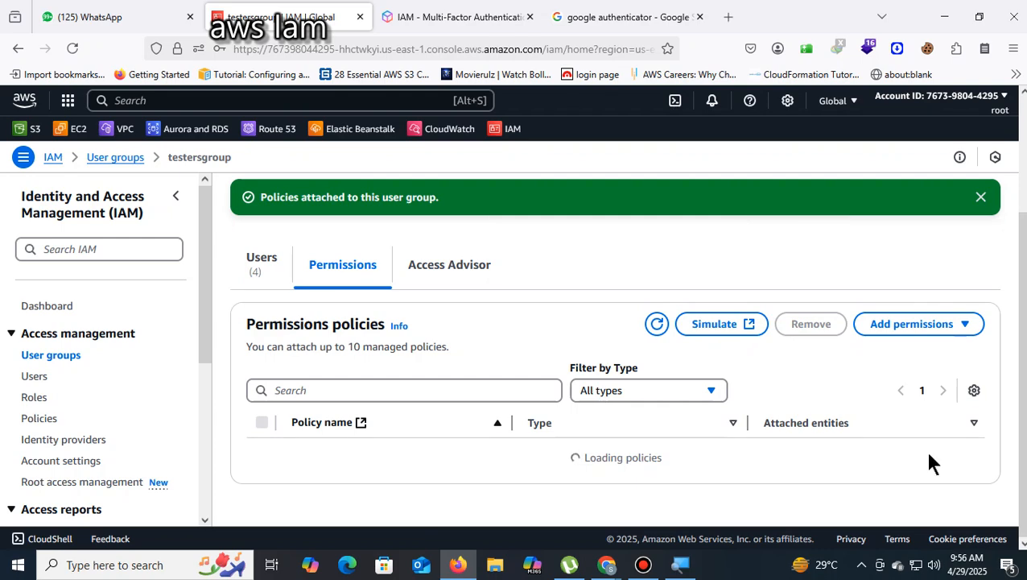
# - Delete programmersgroup and testersgroup together, confirming with the word 'delete'
pyautogui.click(34, 378)
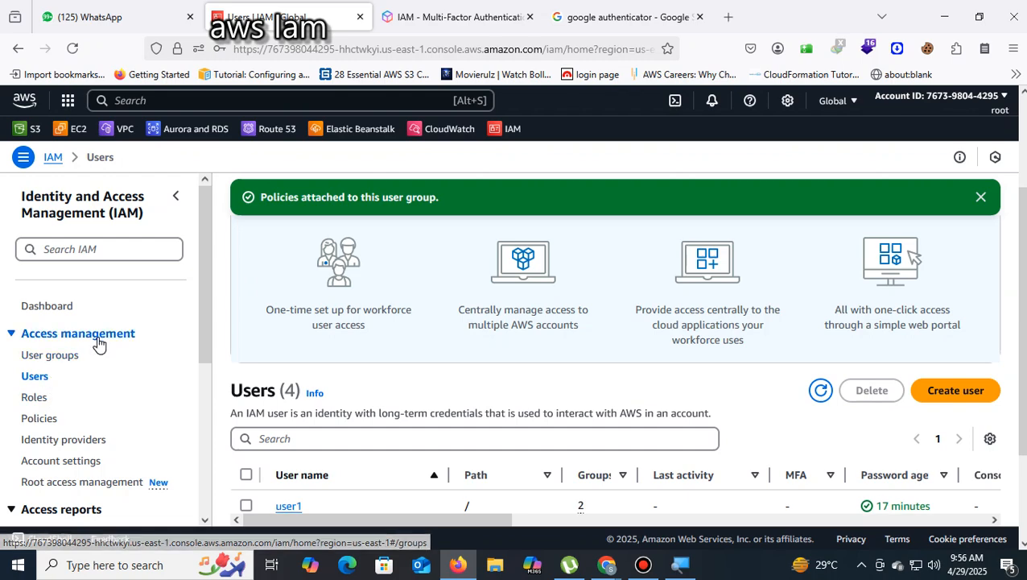
pyautogui.scroll(-2, 392, 330)
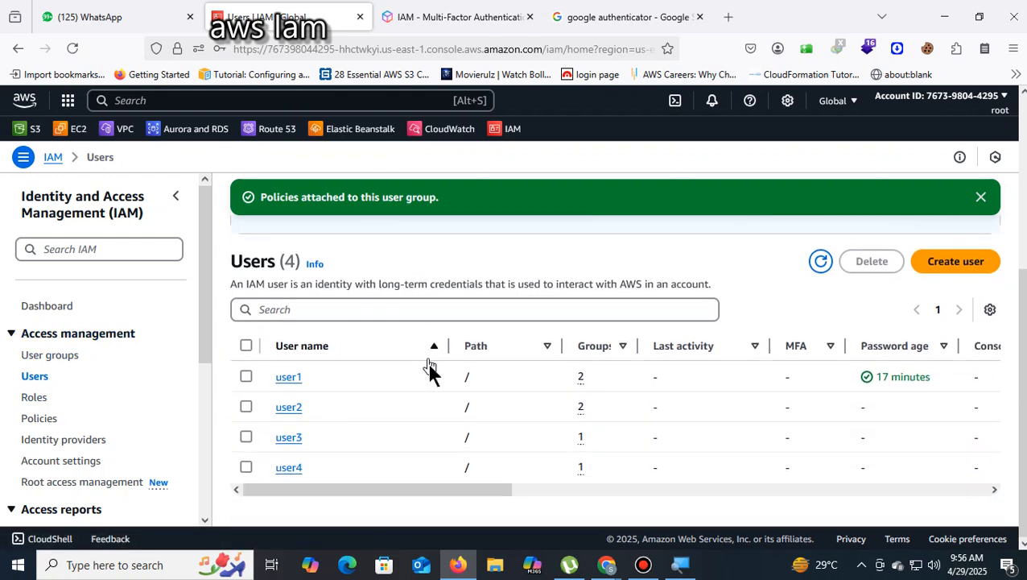
pyautogui.scroll(4, 429, 367)
pyautogui.click(58, 361)
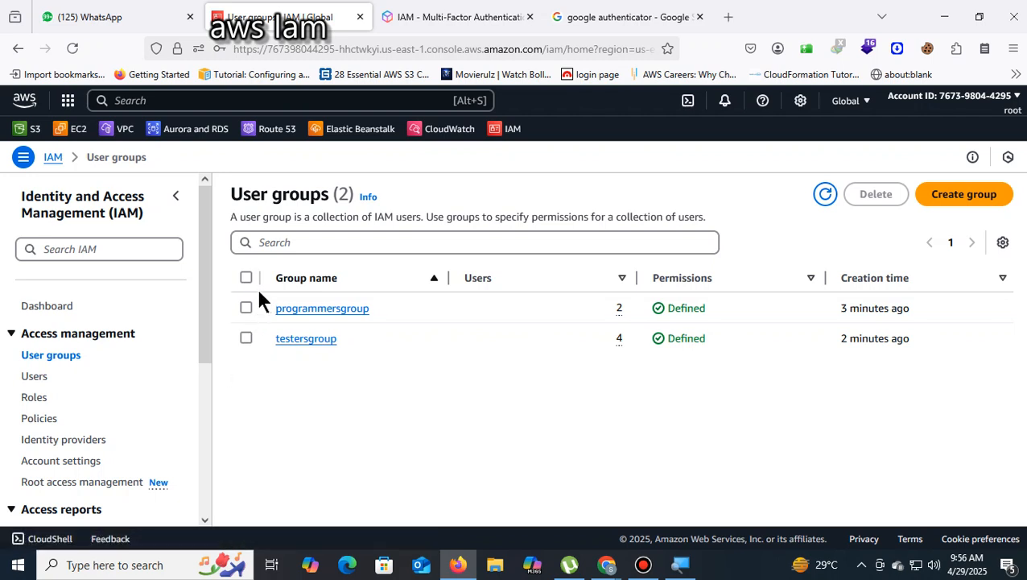
pyautogui.click(246, 278)
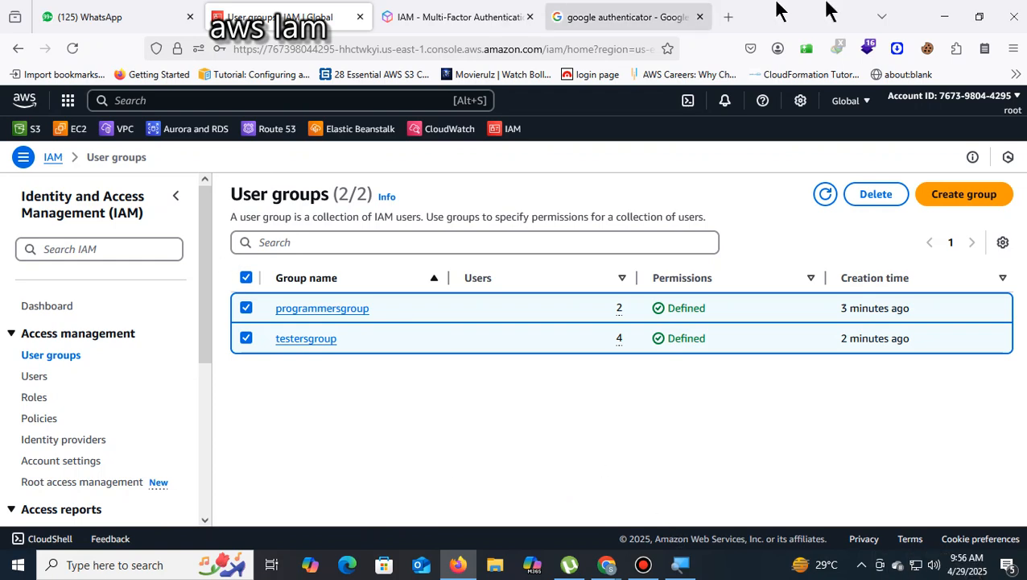
pyautogui.click(886, 195)
pyautogui.moveTo(462, 330); pyautogui.dragTo(348, 364)
pyautogui.click(694, 405)
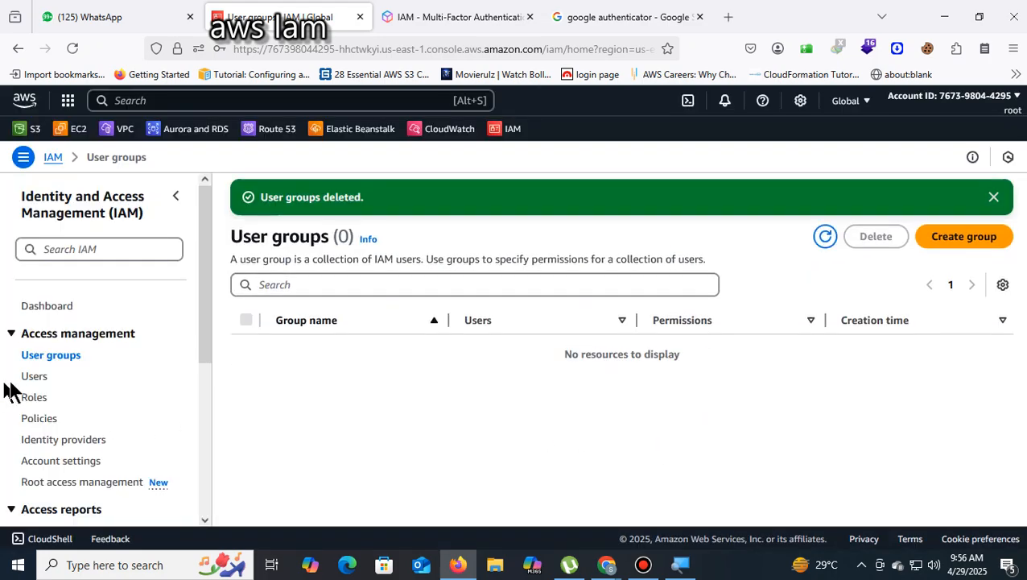
pyautogui.click(33, 376)
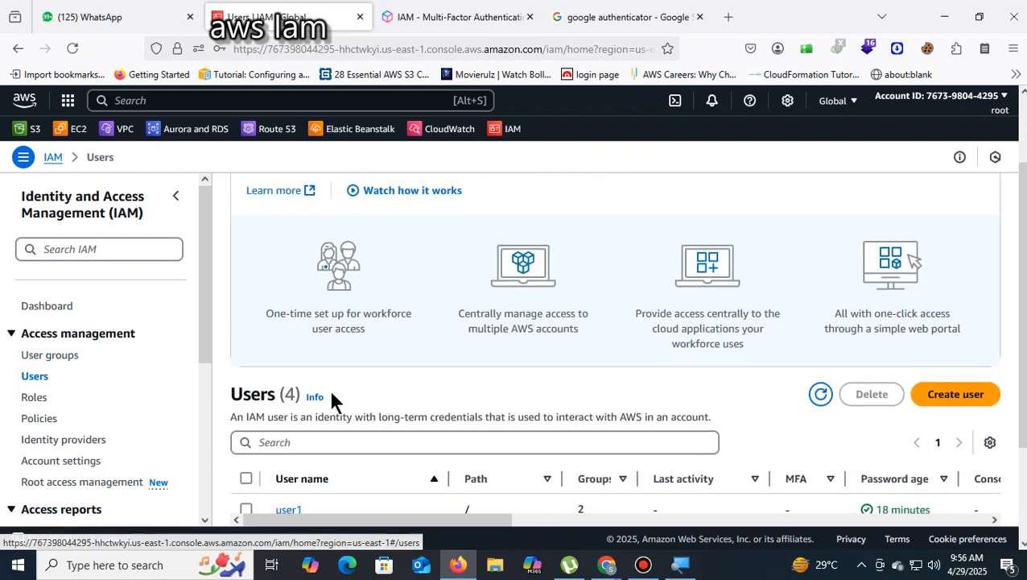
# - Select all four IAM users and delete them, entering 'confirm' to approve the deletion
pyautogui.scroll(-3, 322, 394)
pyautogui.click(246, 345)
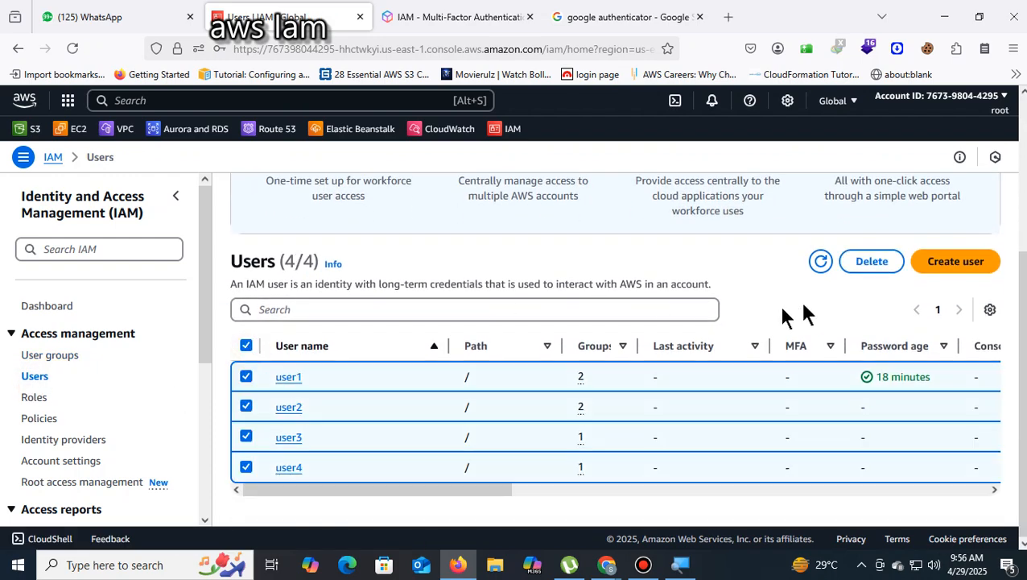
pyautogui.click(870, 278)
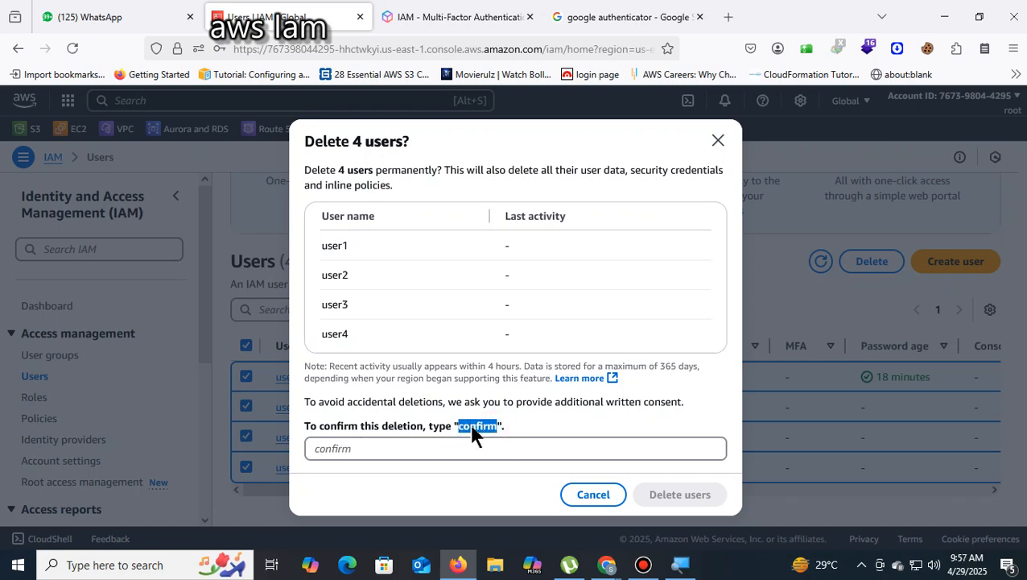
pyautogui.moveTo(391, 436); pyautogui.dragTo(339, 457)
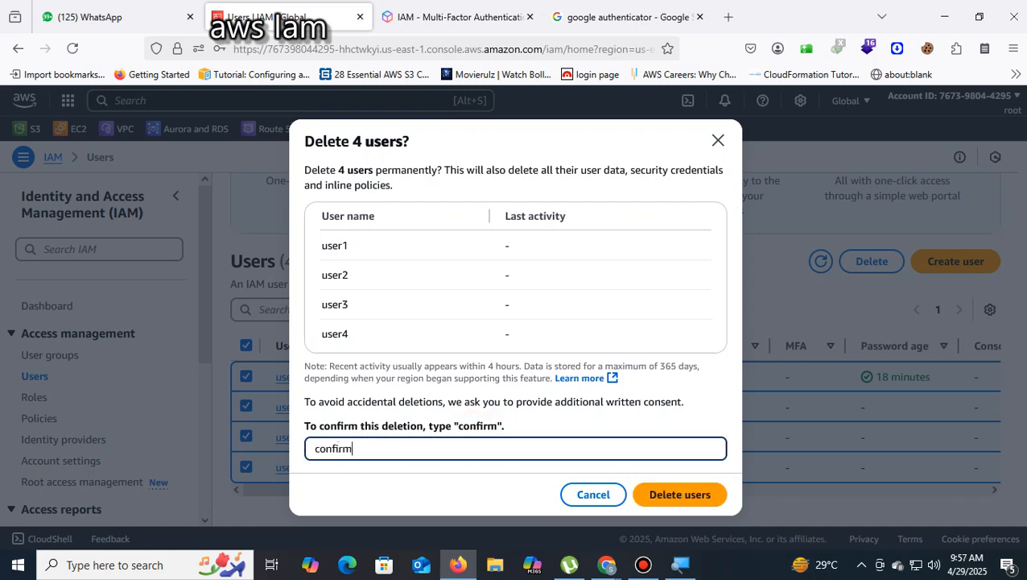
pyautogui.click(681, 495)
pyautogui.scroll(-1, 684, 491)
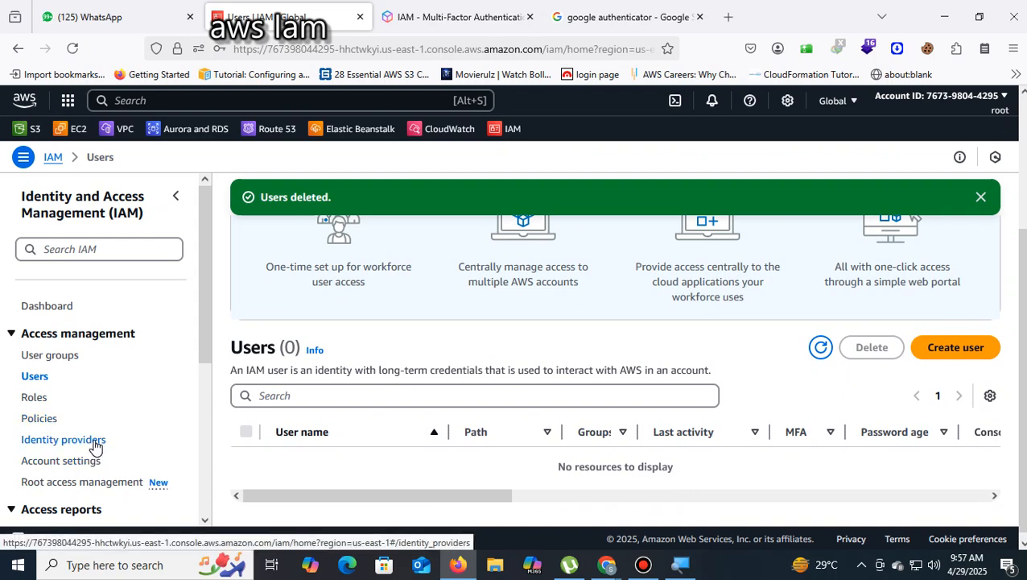
pyautogui.scroll(-3, 150, 416)
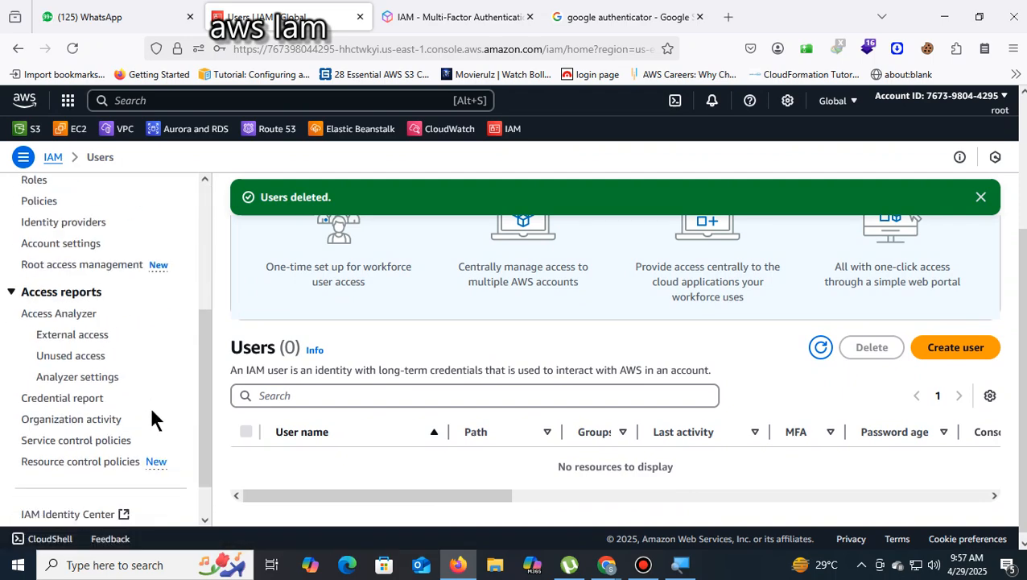
pyautogui.scroll(-1, 150, 416)
pyautogui.scroll(5, 150, 420)
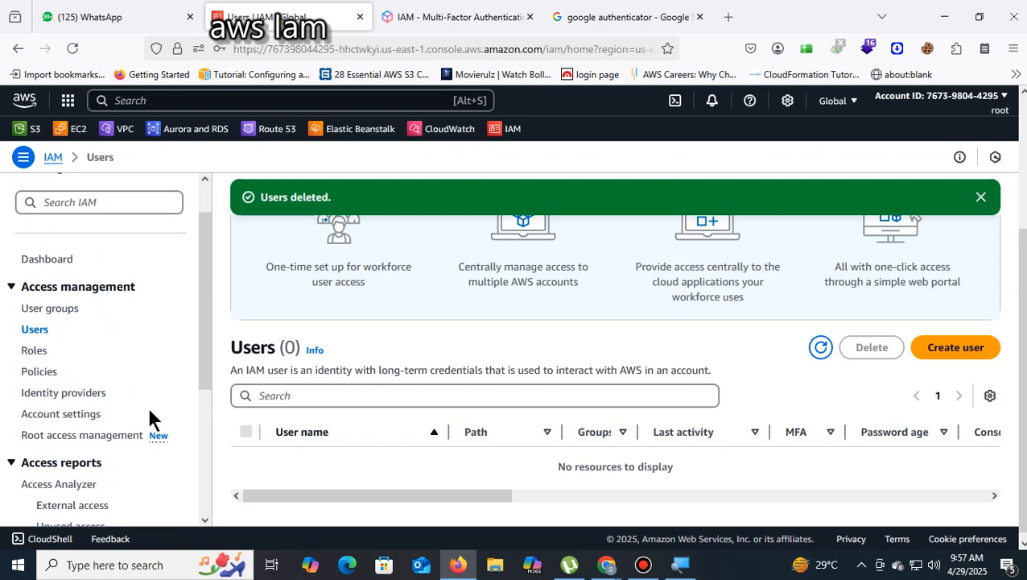